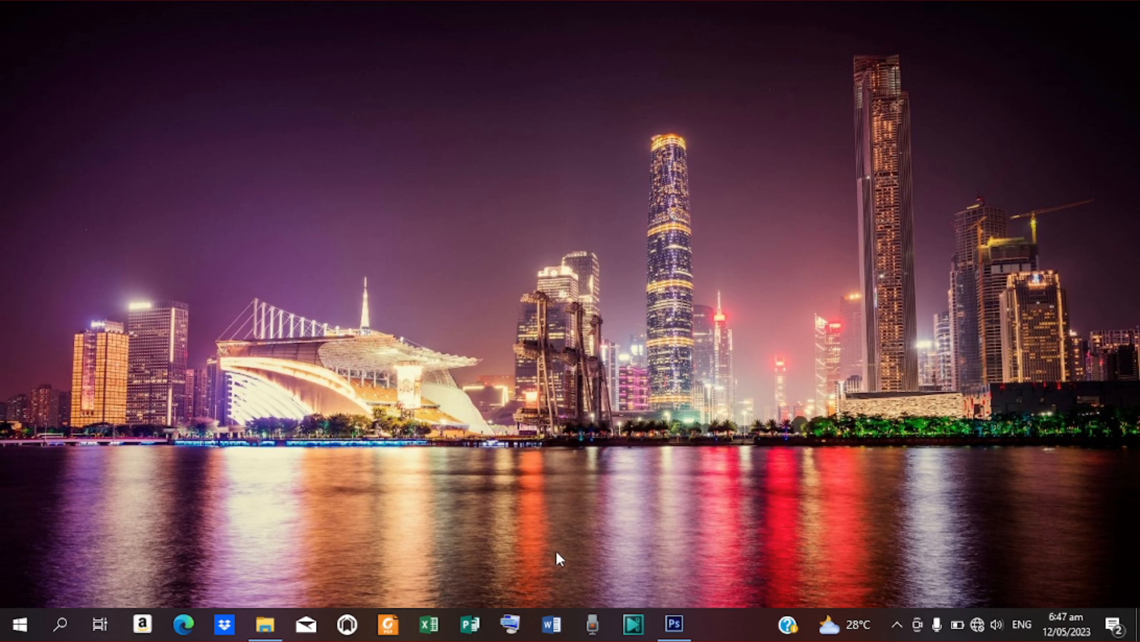
Switch to Photoshop and create a 4 × 4 inch document at 300 pixels/inch in CMYK Color with a white background
left_click(674, 623)
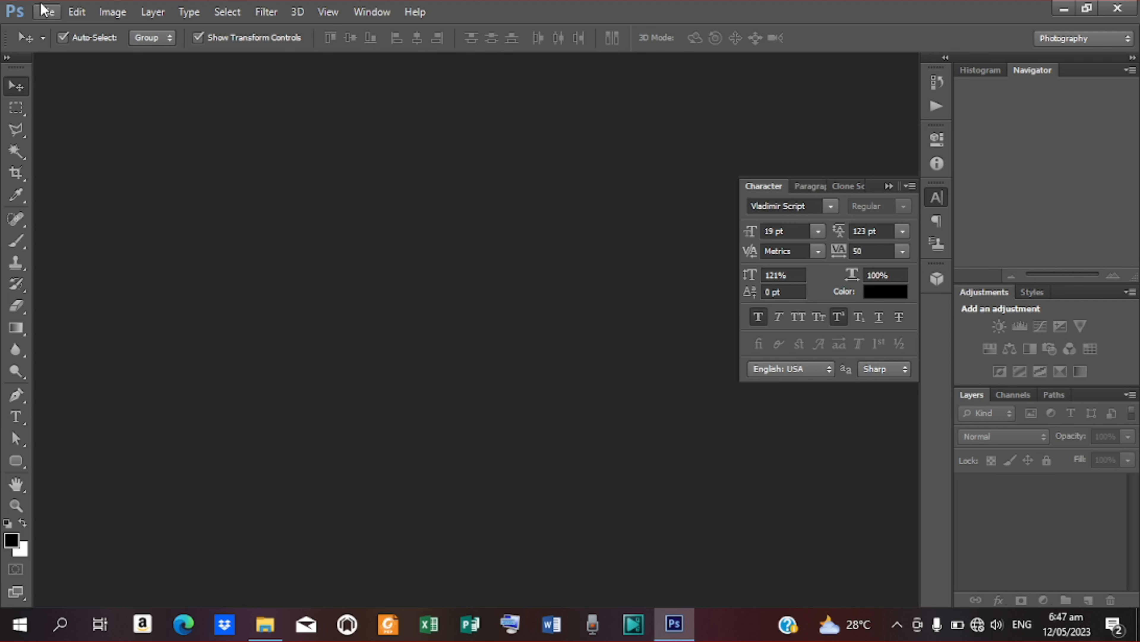
left_click(46, 13)
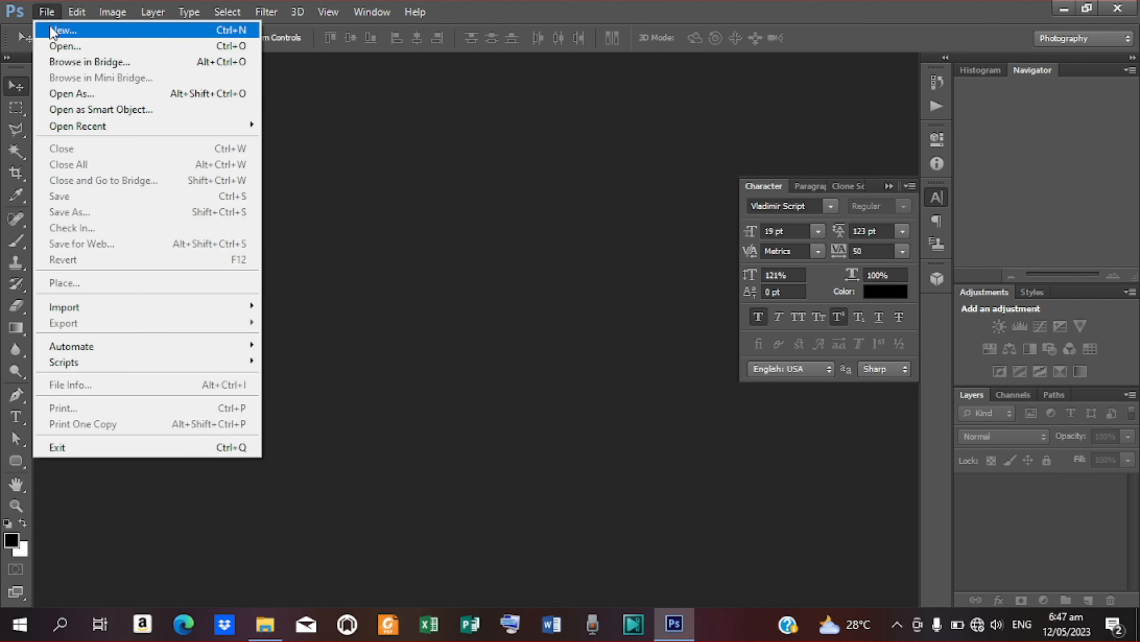
left_click(59, 30)
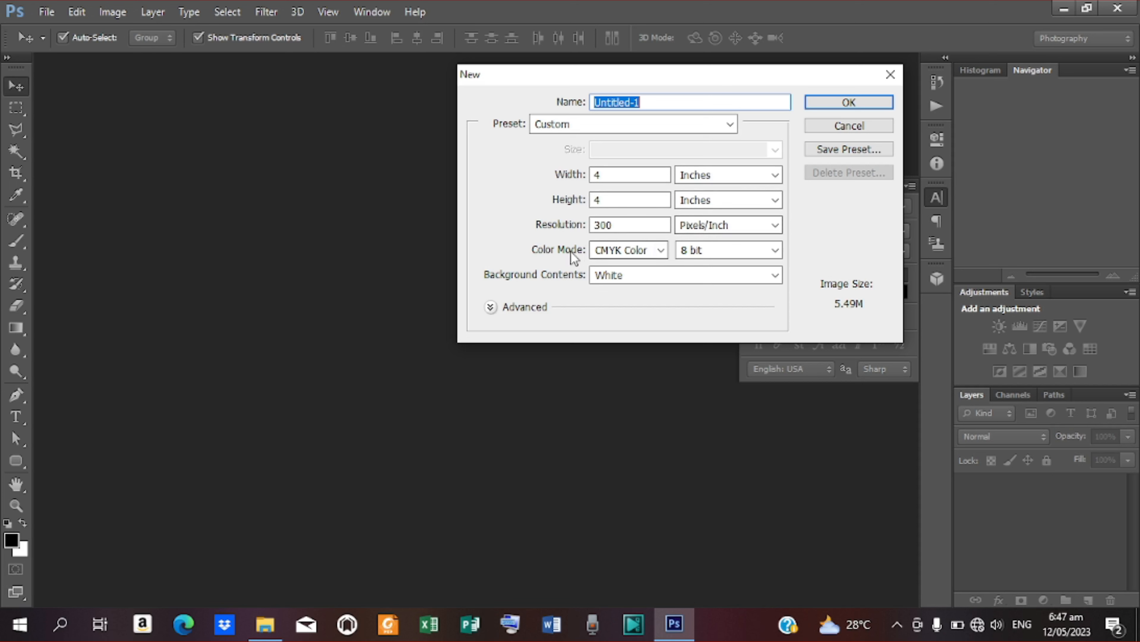
left_click(660, 251)
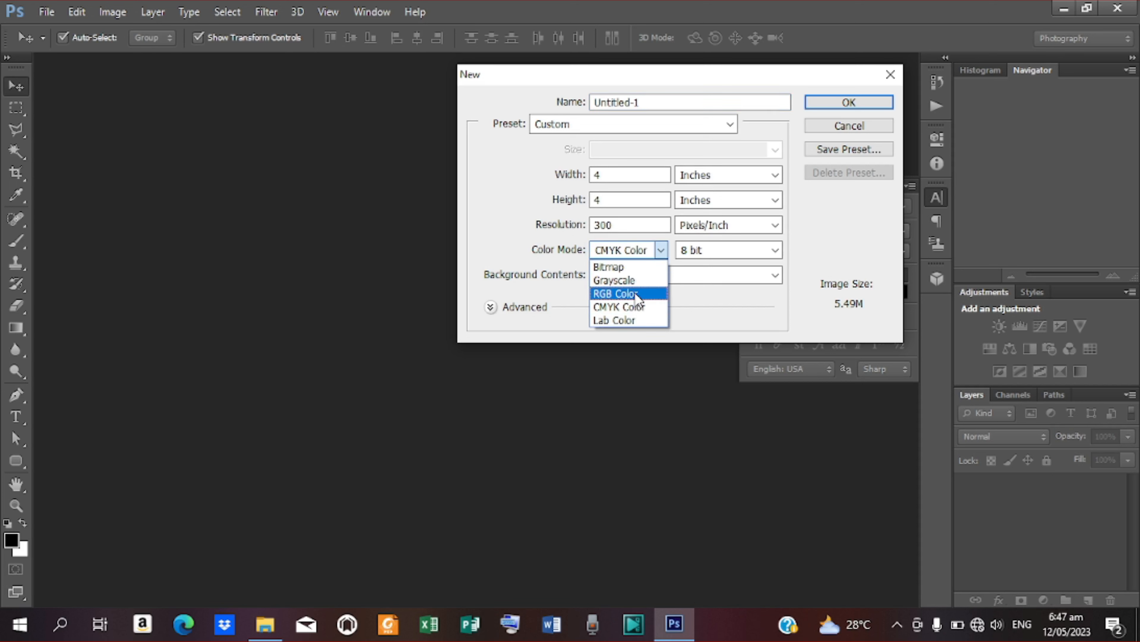
double_click(661, 252)
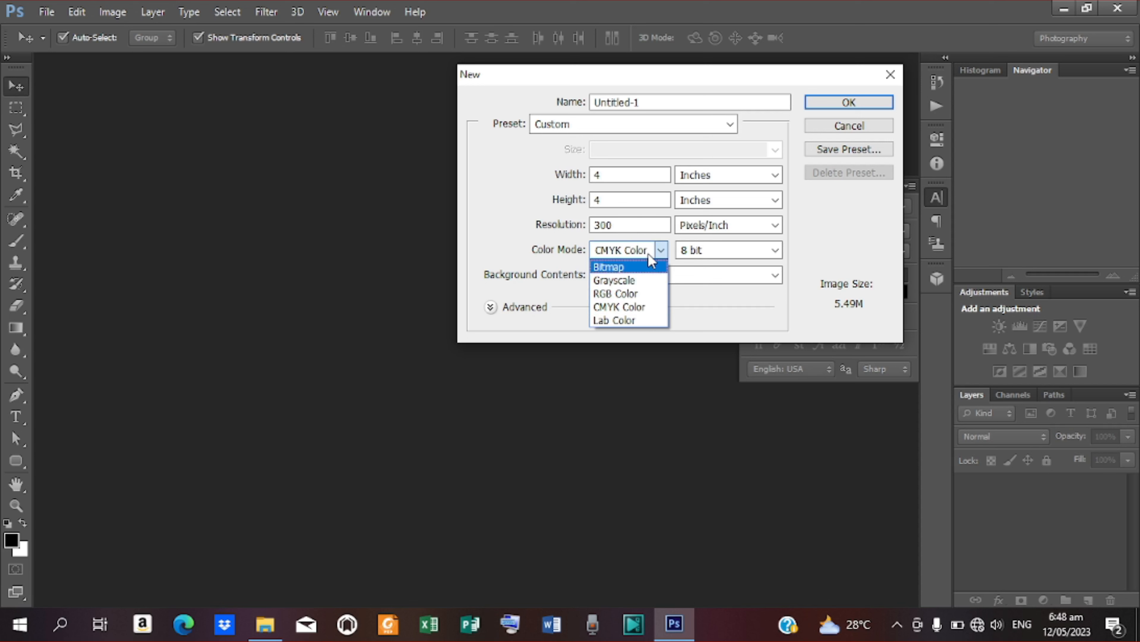
left_click(621, 307)
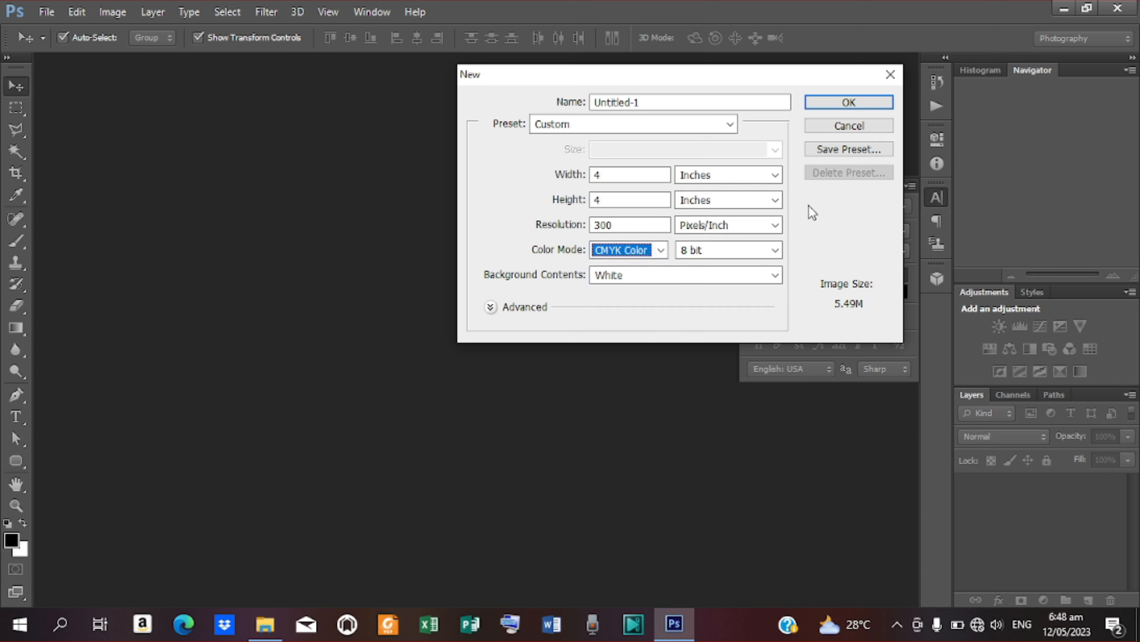
left_click(819, 102)
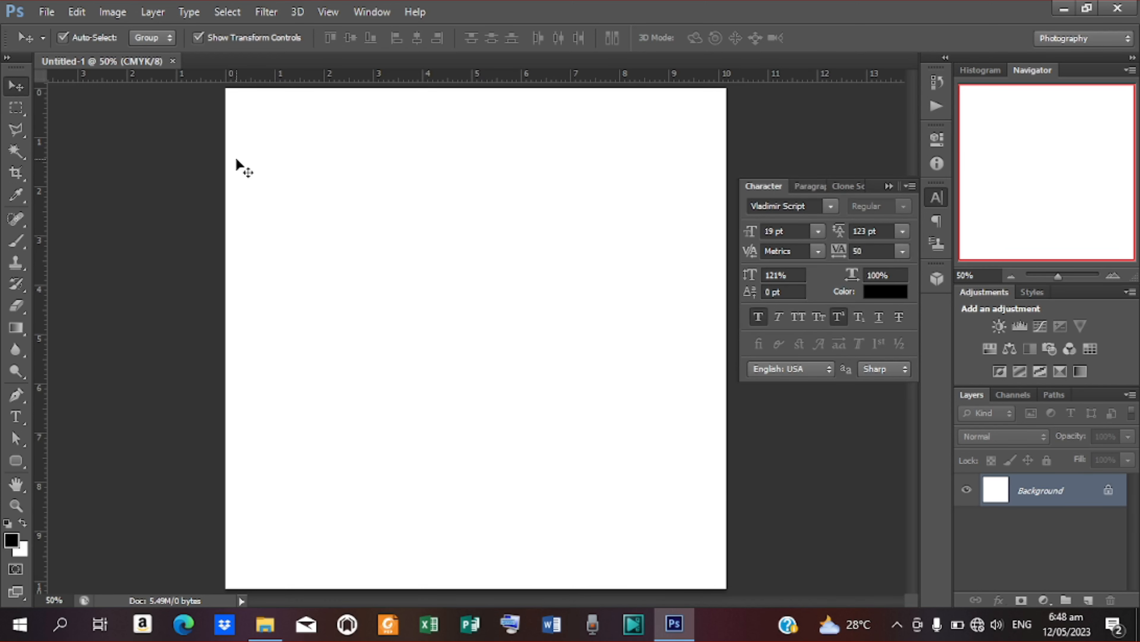
Unlock the background layer and give it a Gradient Overlay based on the dark navy blue gradient preset
double_click(1109, 493)
left_click(714, 197)
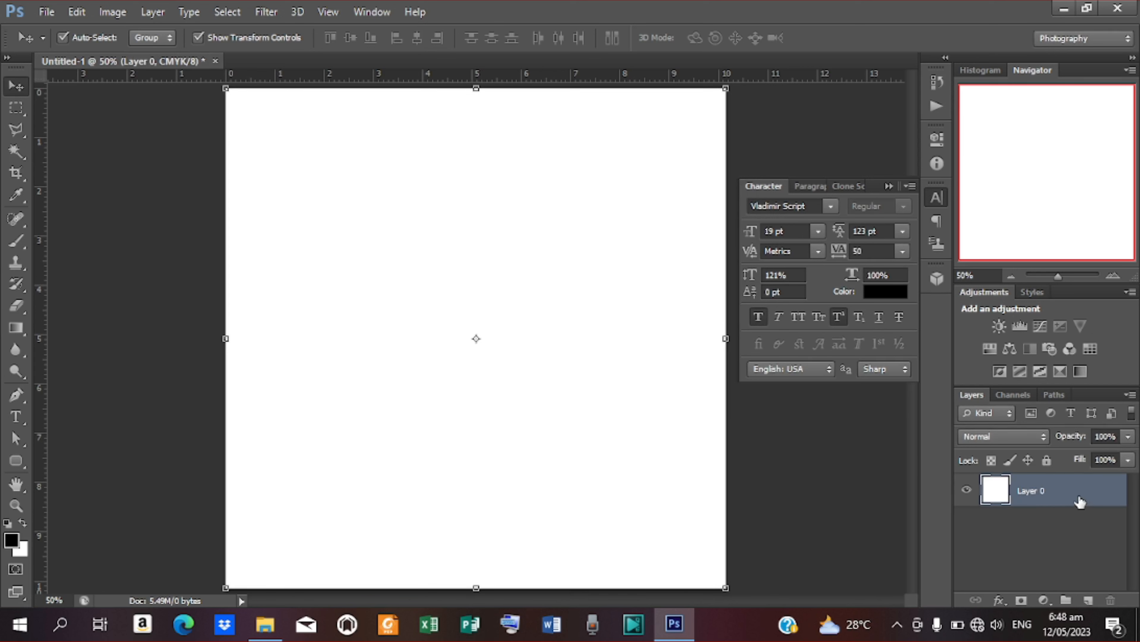
right_click(1054, 491)
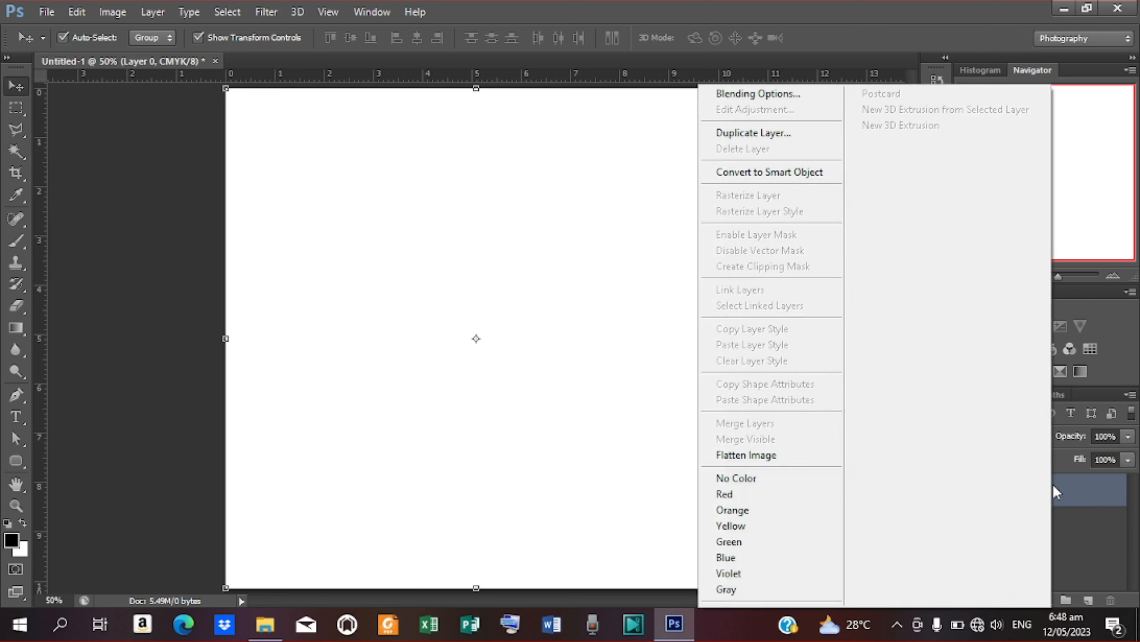
left_click(777, 101)
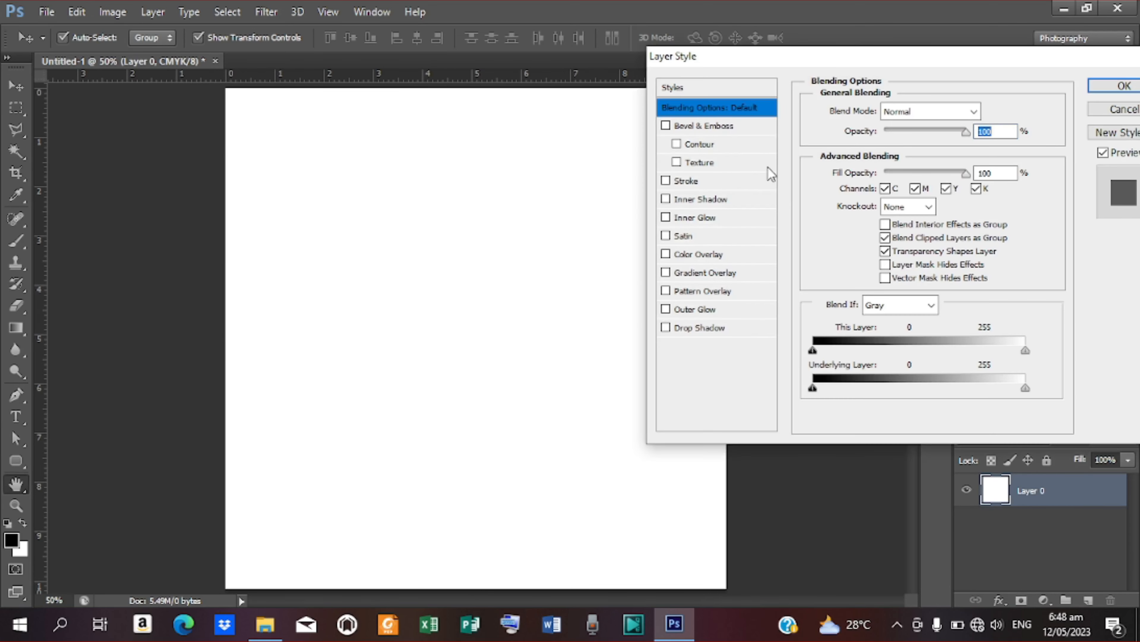
left_click(712, 275)
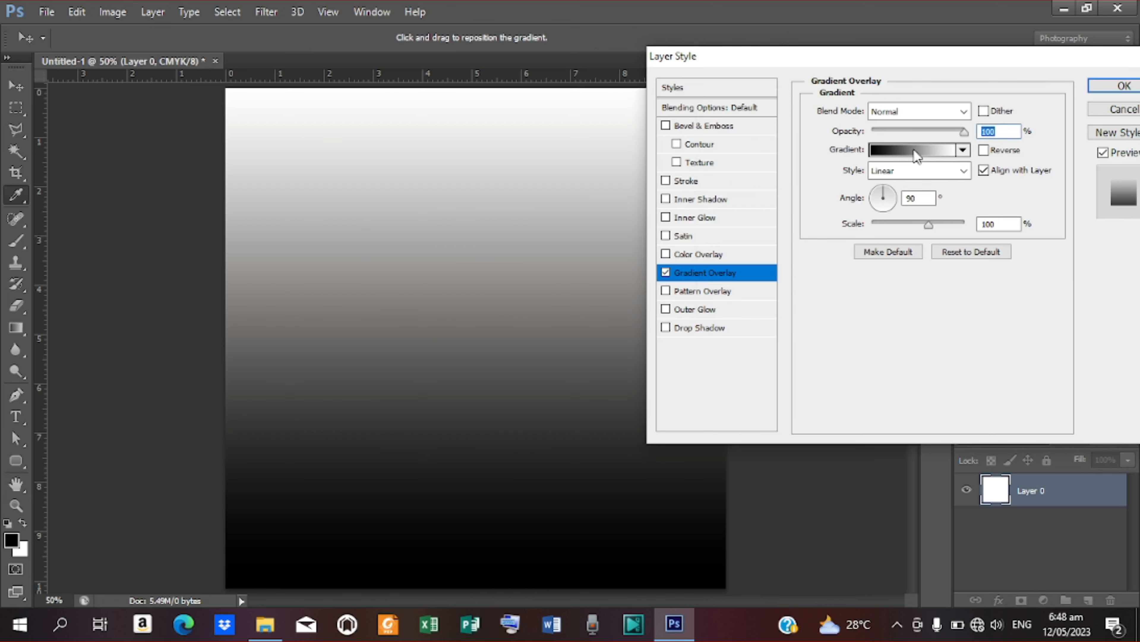
left_click(914, 150)
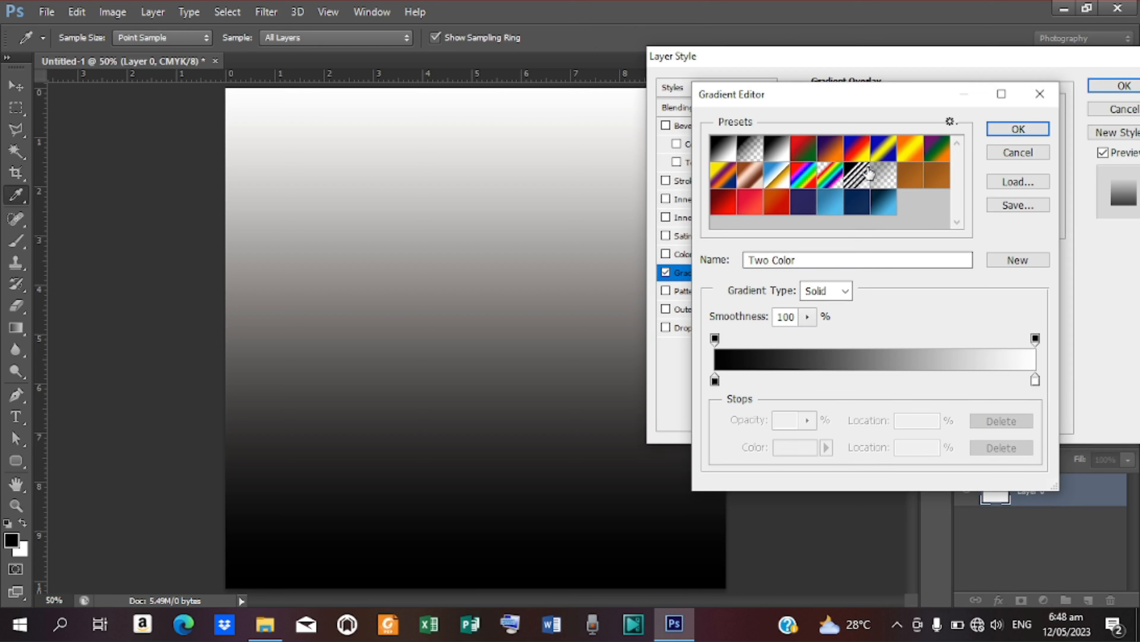
left_click(854, 205)
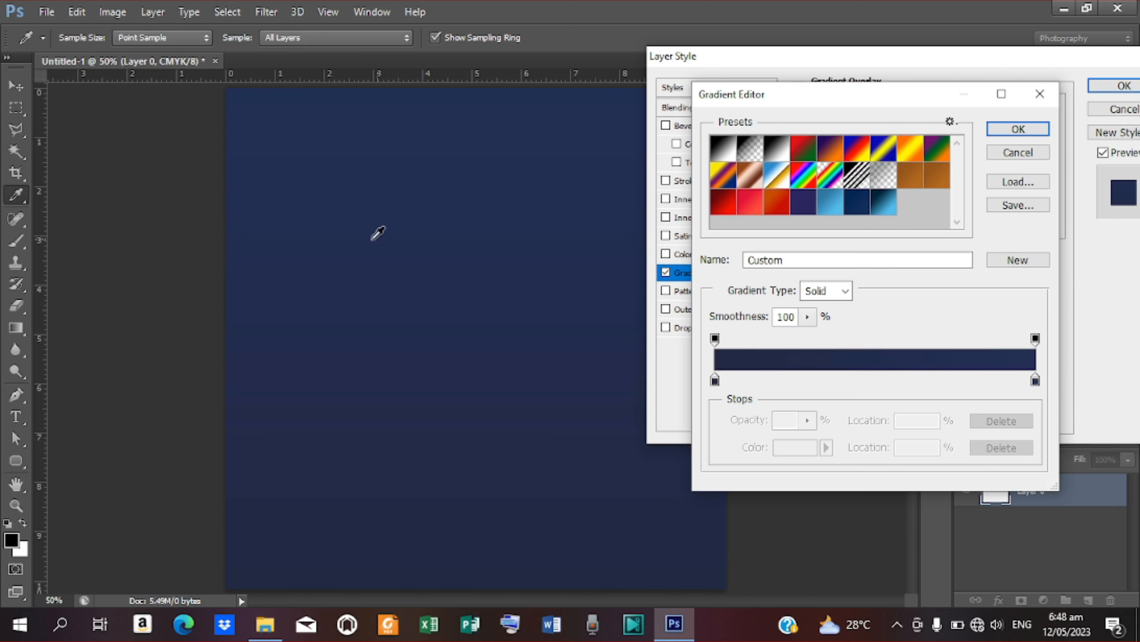
Confirm the gradient's start stop colour as #212a45 and its end stop colour as #222f54, and accept the gradient
left_click(715, 381)
double_click(715, 381)
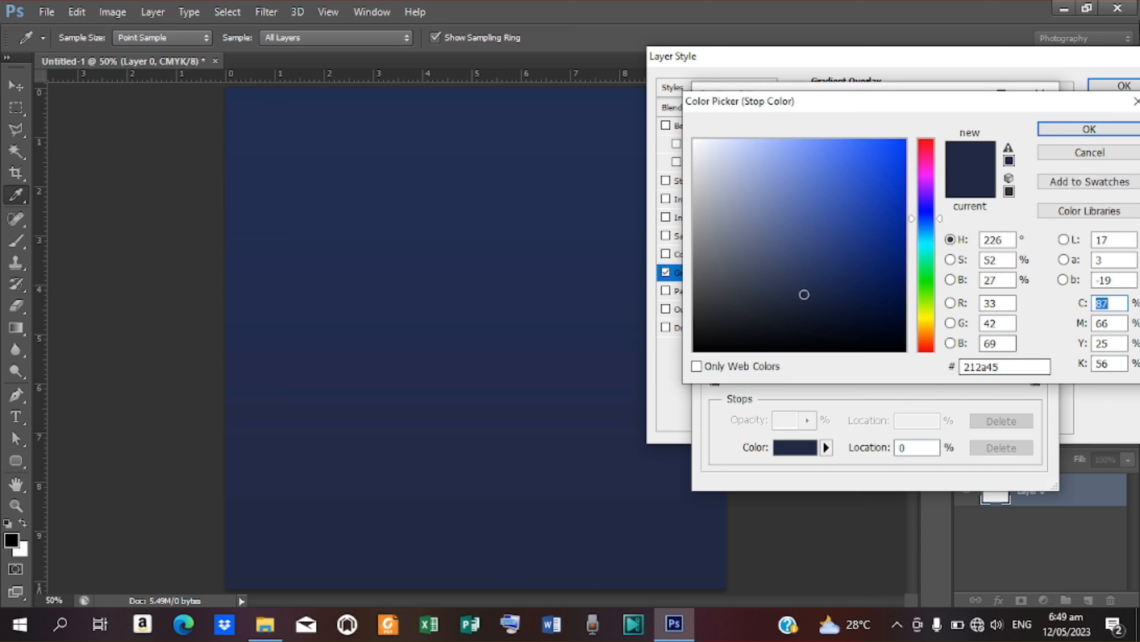
left_click(1095, 131)
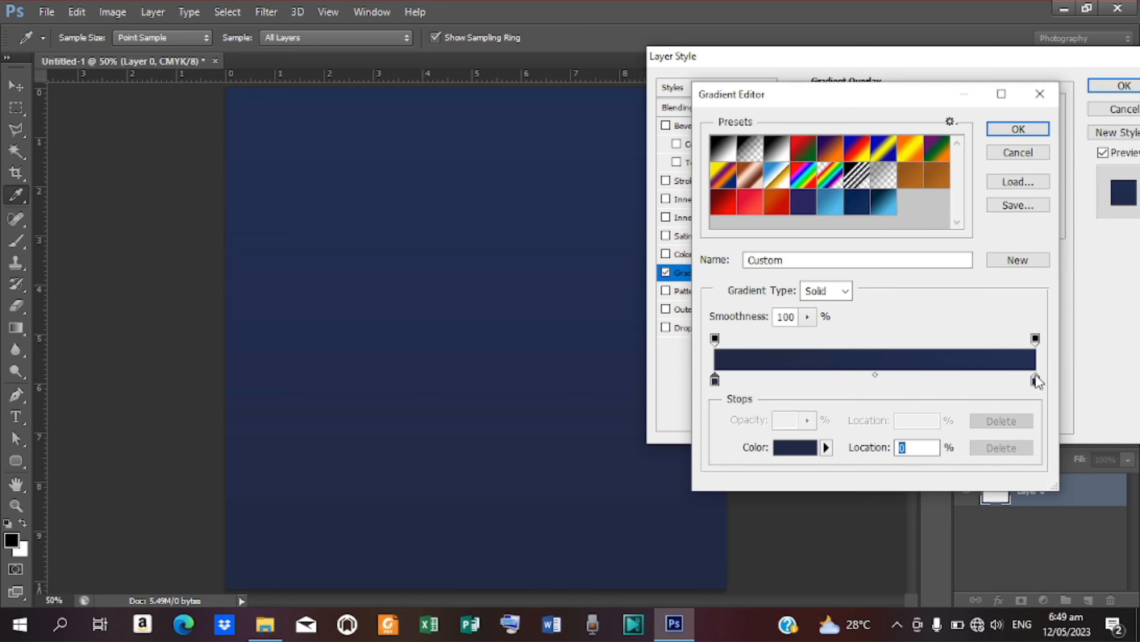
left_click(1035, 381)
double_click(1036, 381)
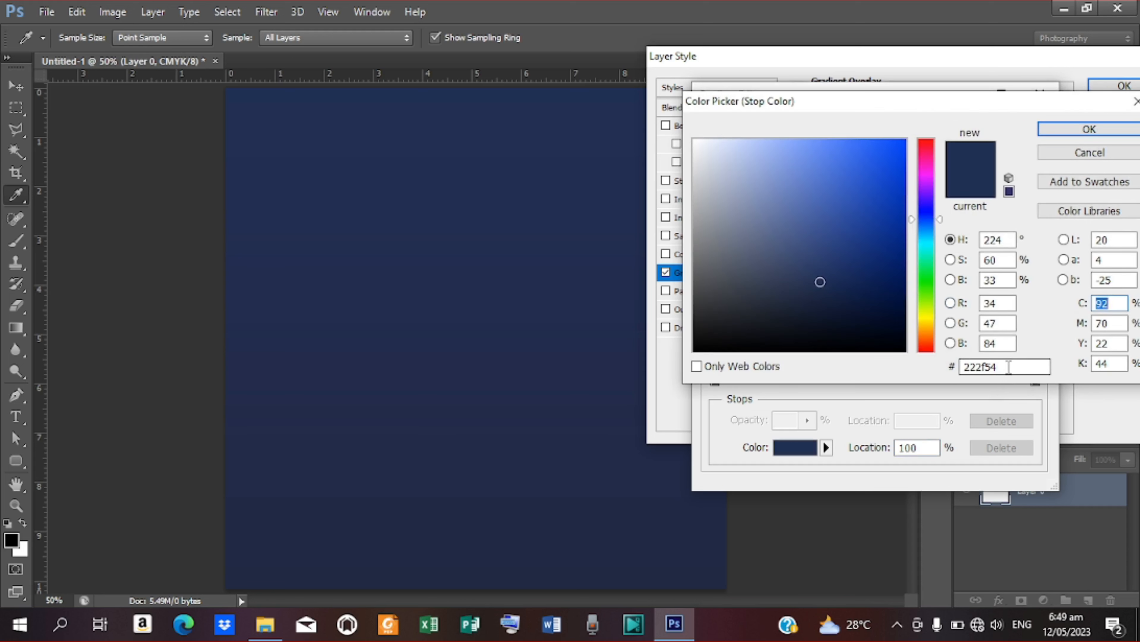
left_click(1090, 131)
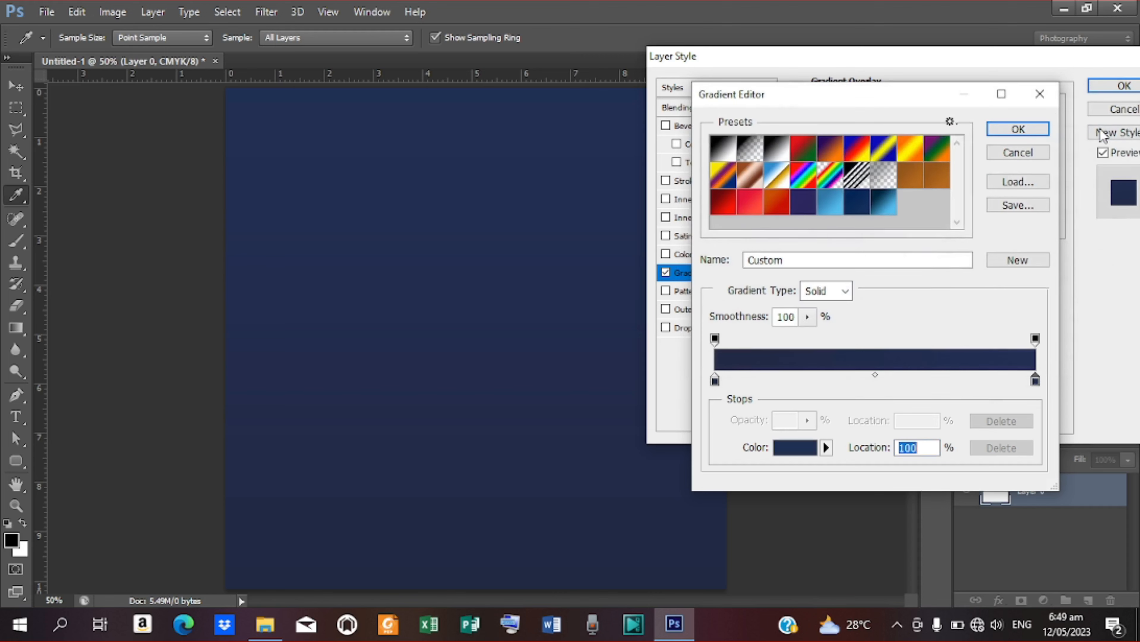
left_click(1020, 132)
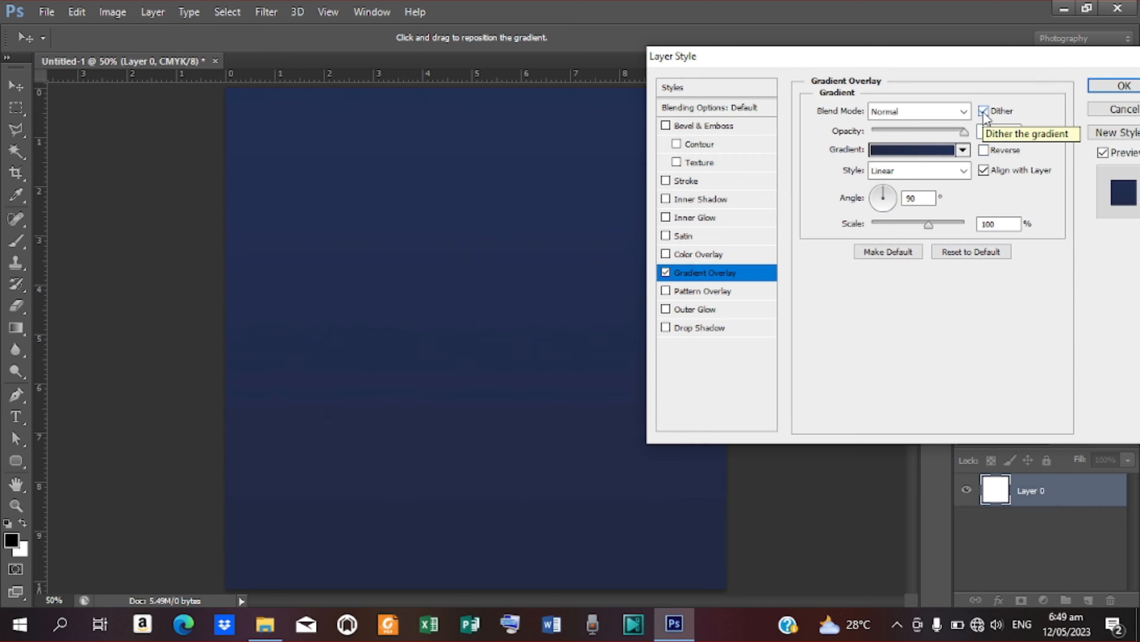
Apply the Gradient Overlay with Dither and Reverse enabled, Radial style, a 360° angle and 150% scale
left_click(964, 171)
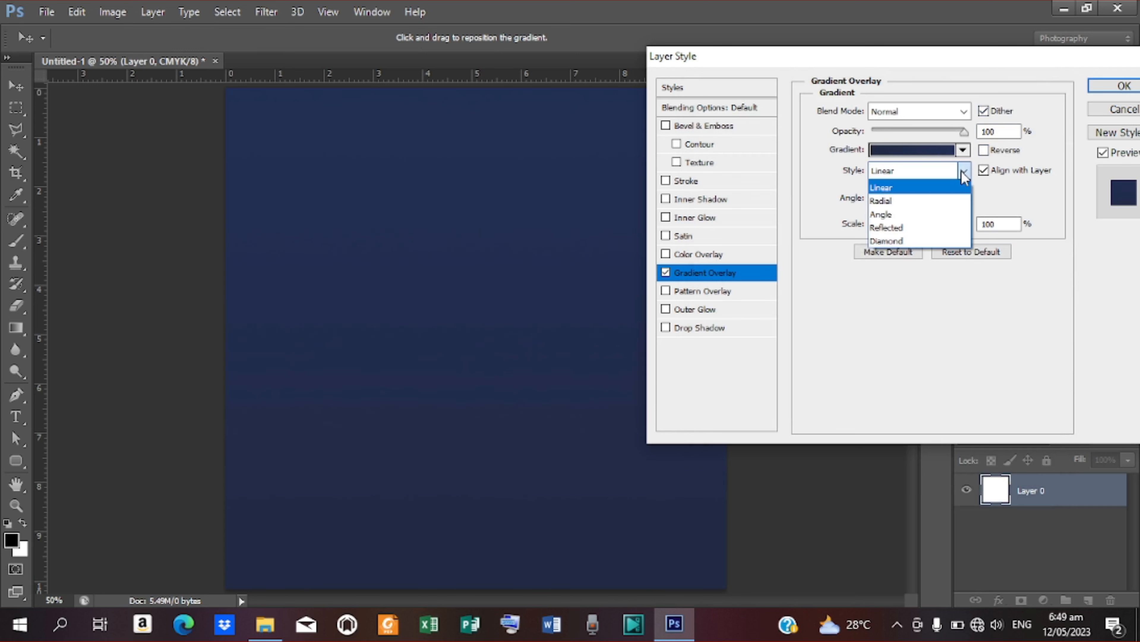
left_click(898, 202)
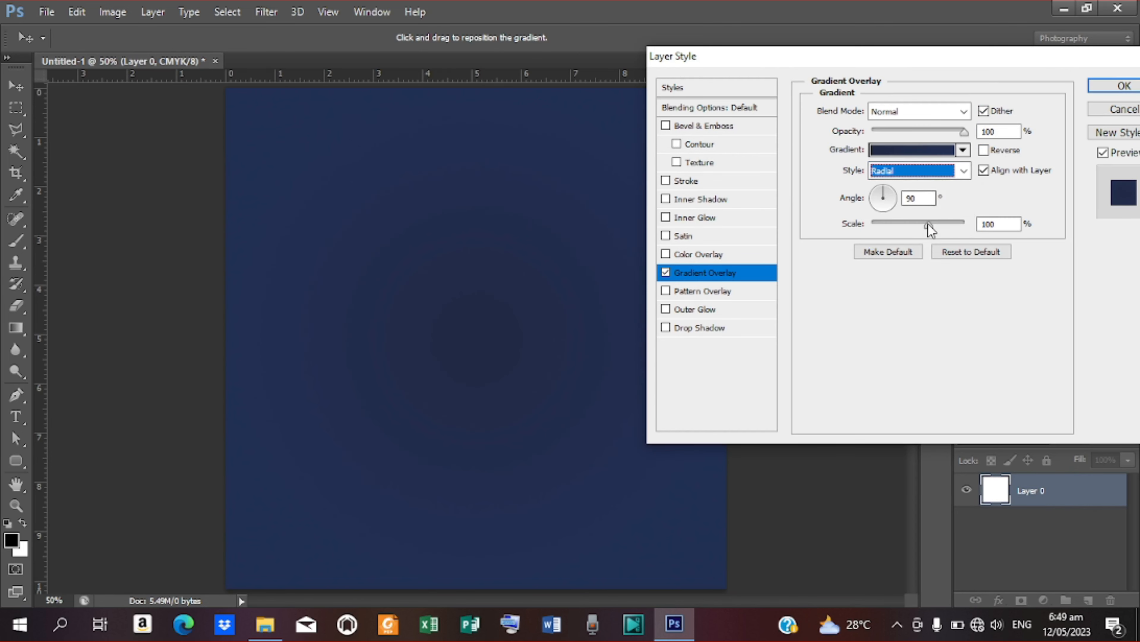
left_click_drag(928, 223, 971, 221)
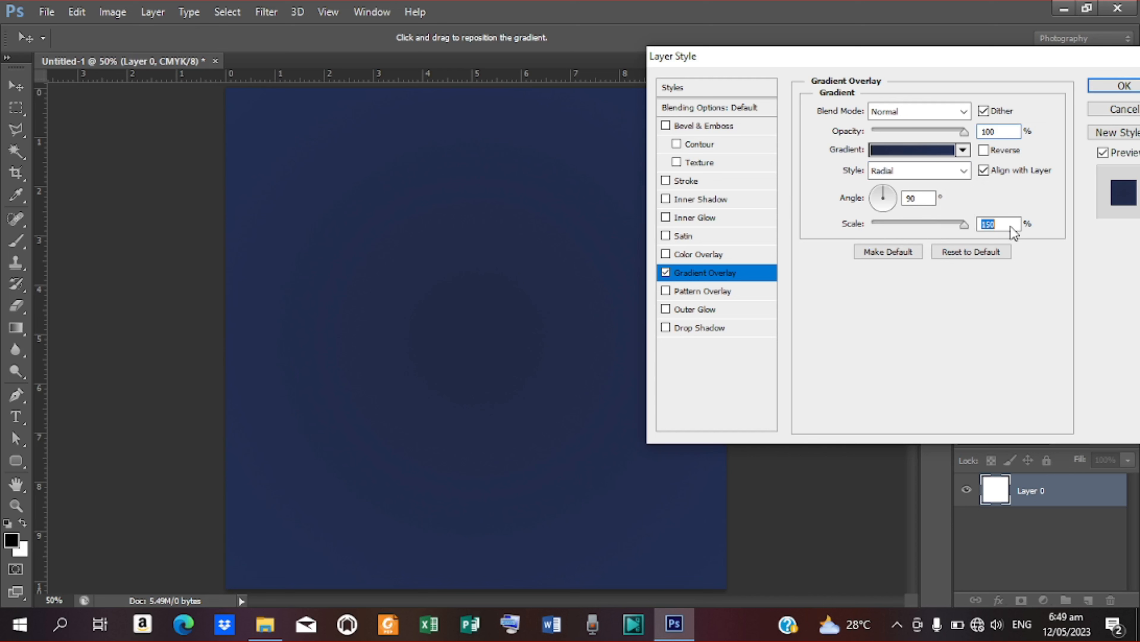
double_click(917, 198)
type("360")
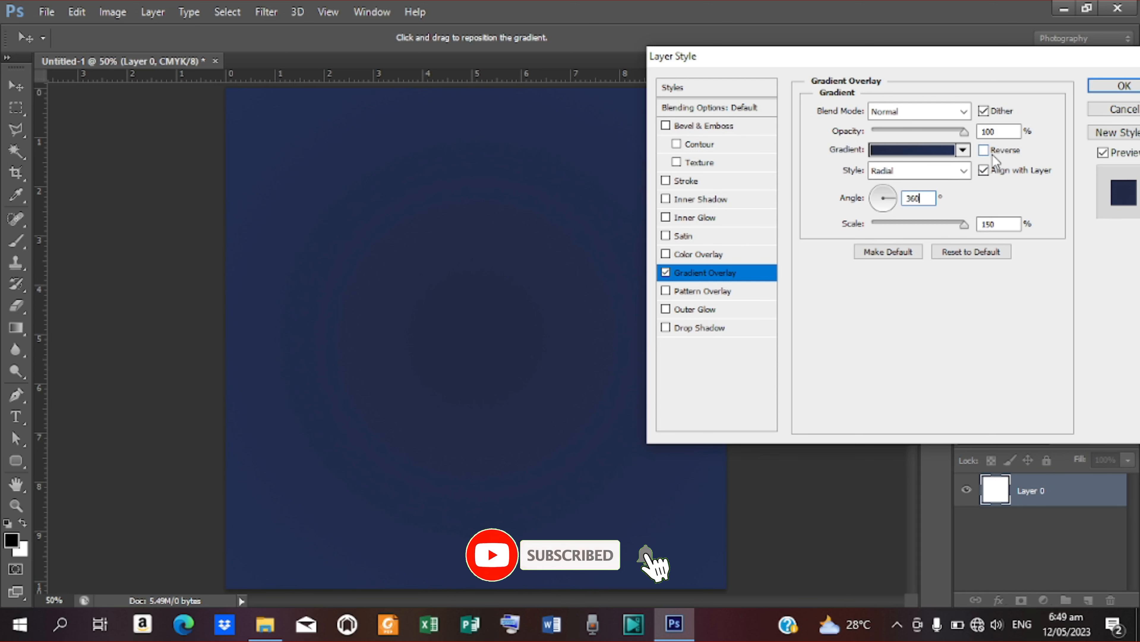
left_click(984, 151)
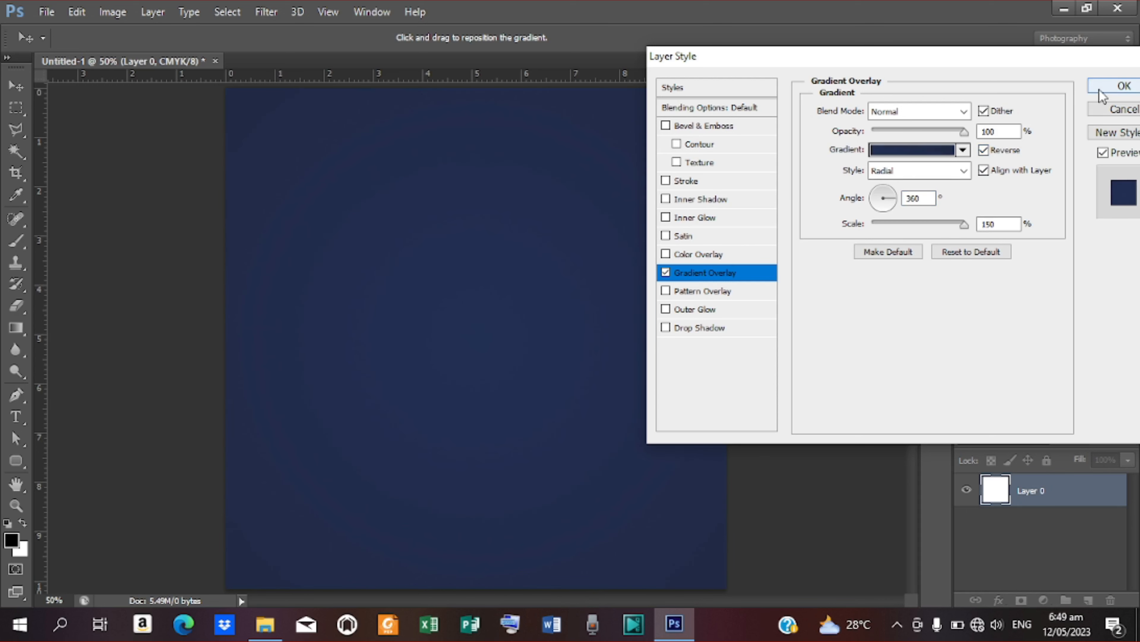
left_click(1119, 86)
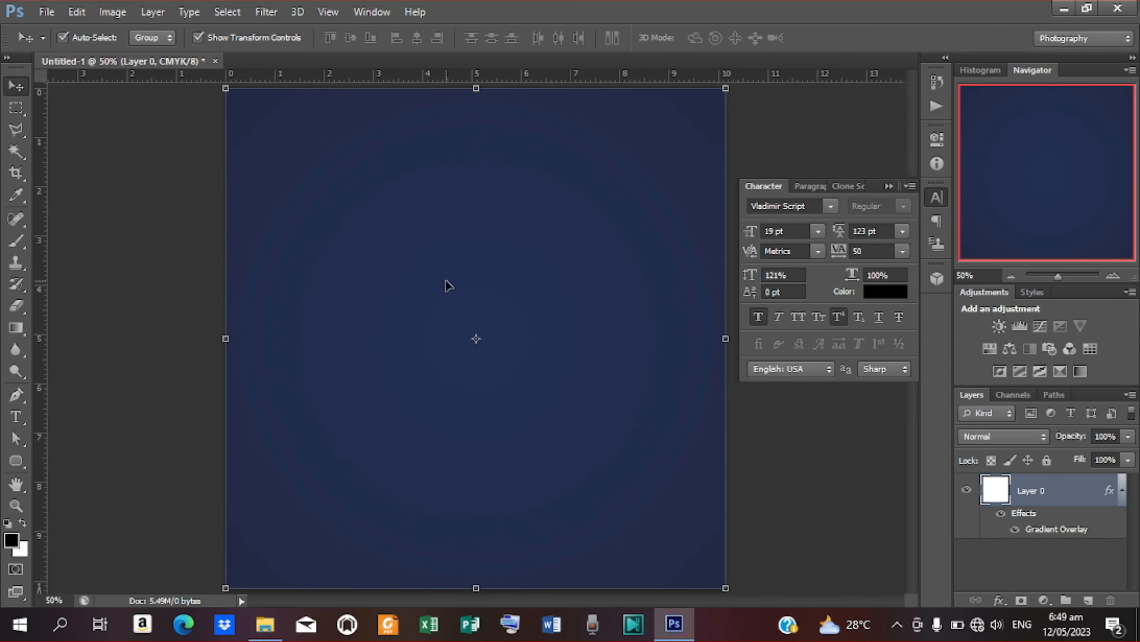
Lock all attributes of the gradient background layer and place the Skyscrapers_Sized image into the document
left_click(1047, 461)
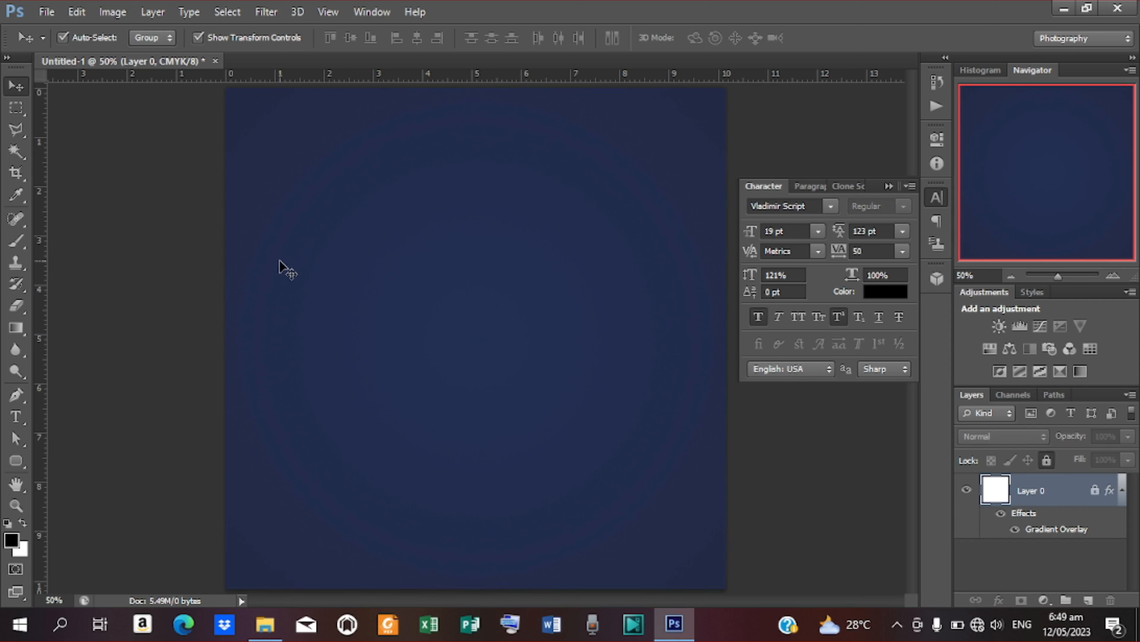
left_click(47, 13)
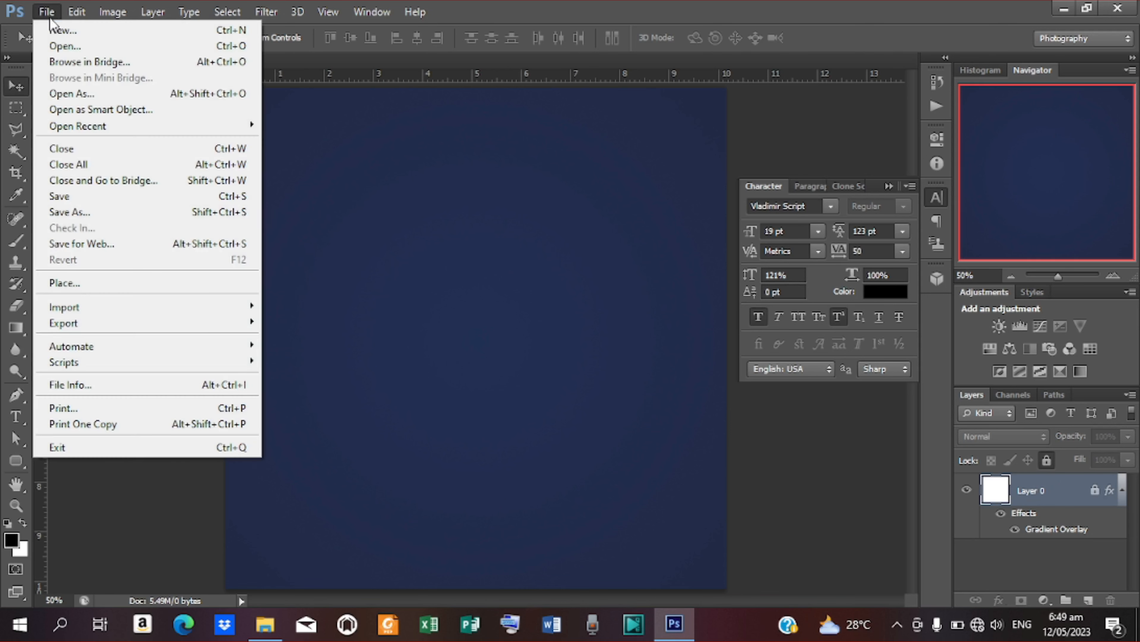
left_click(66, 283)
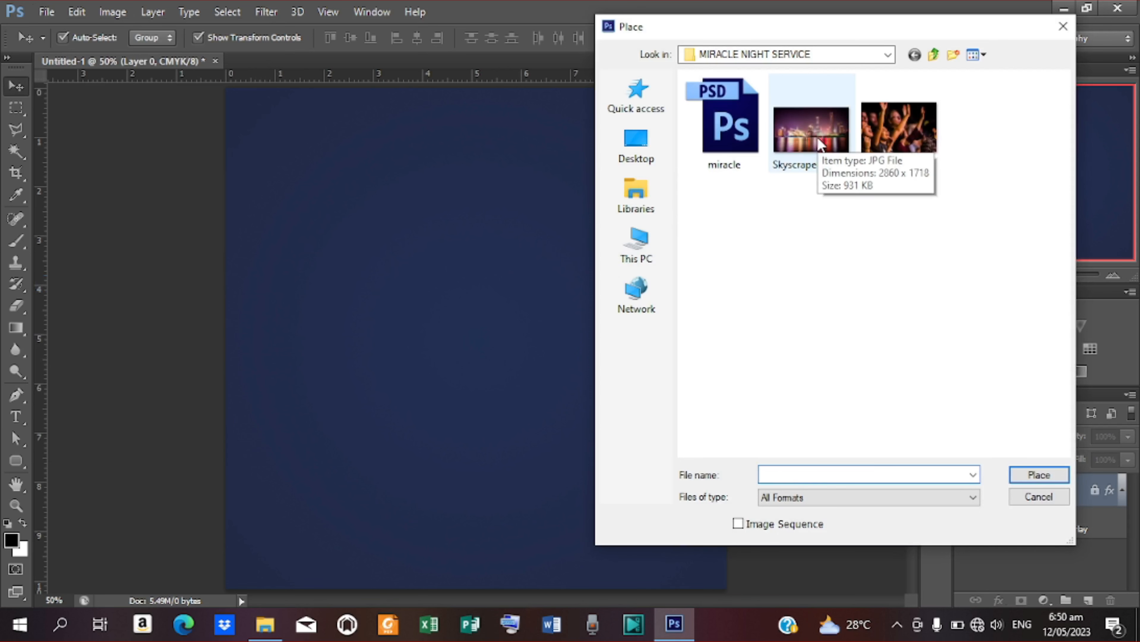
left_click(817, 137)
left_click(1036, 472)
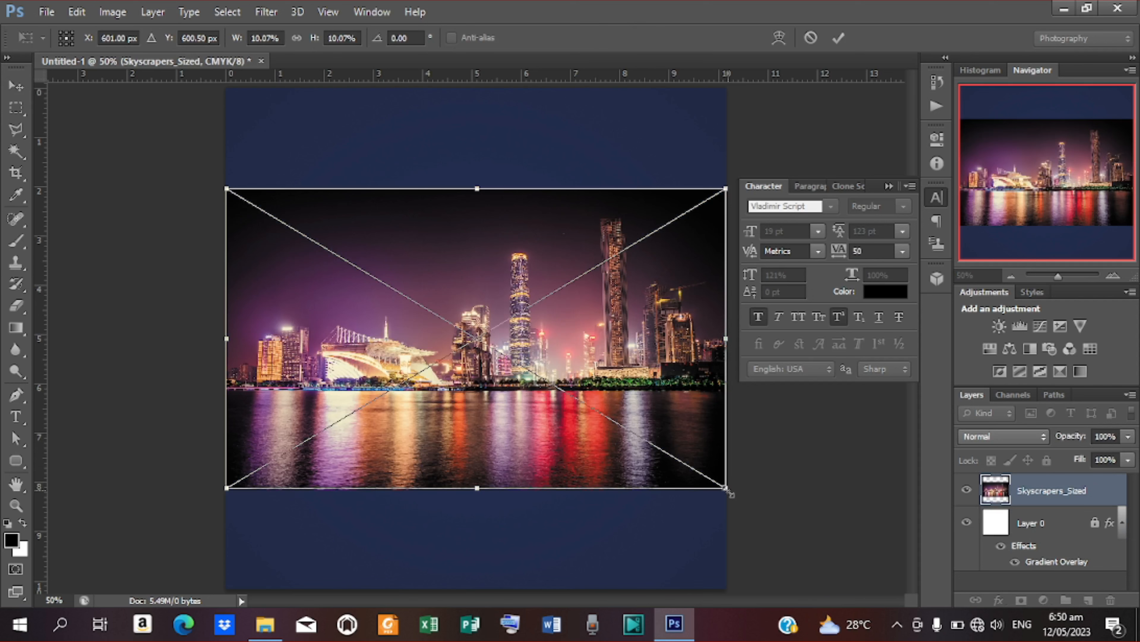
Scale the placed skyline image to 12% and position it along the canvas's lower edge at X 613 px, Y 776.5 px
left_click_drag(729, 492, 769, 518)
left_click_drag(580, 335, 588, 412)
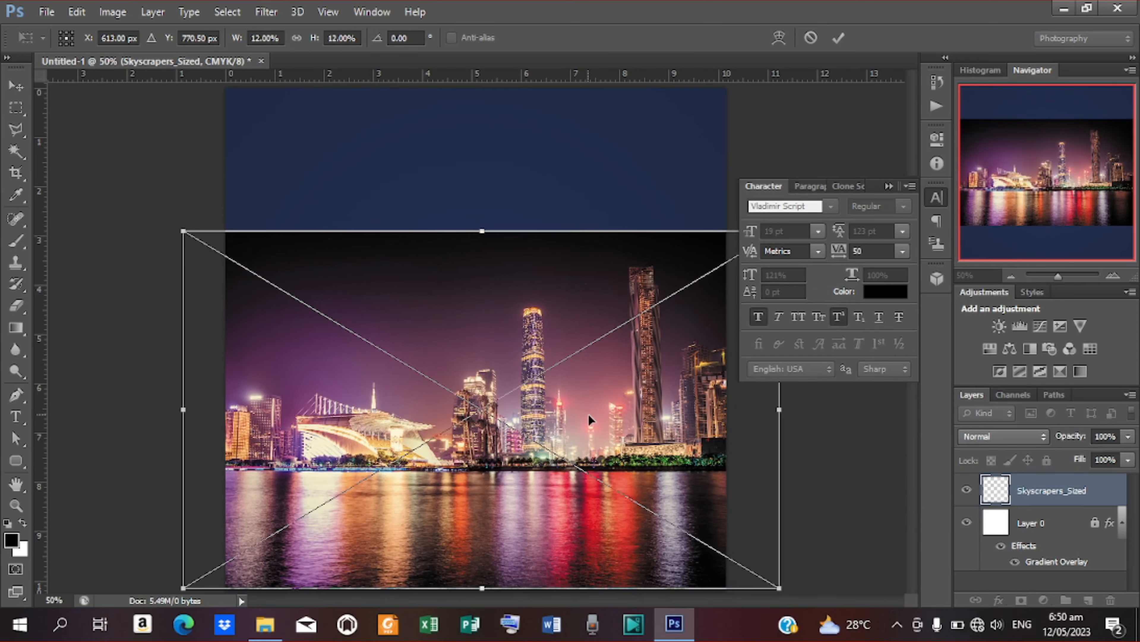
key("Down")
key("Down")
key("Down")
key("Down")
key("Down")
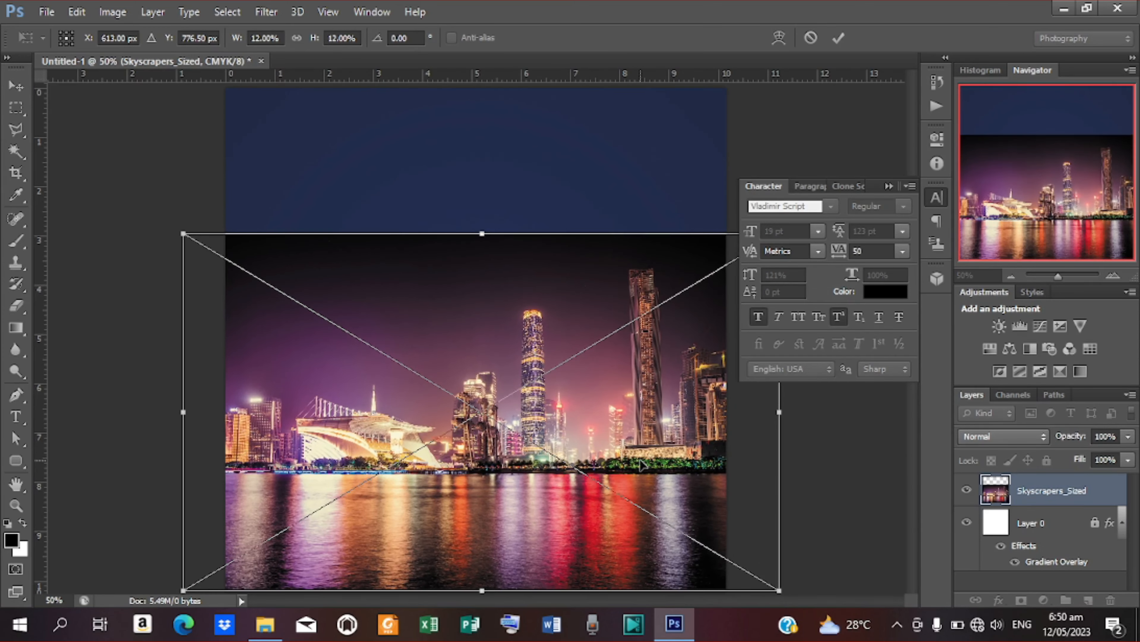
left_click(839, 37)
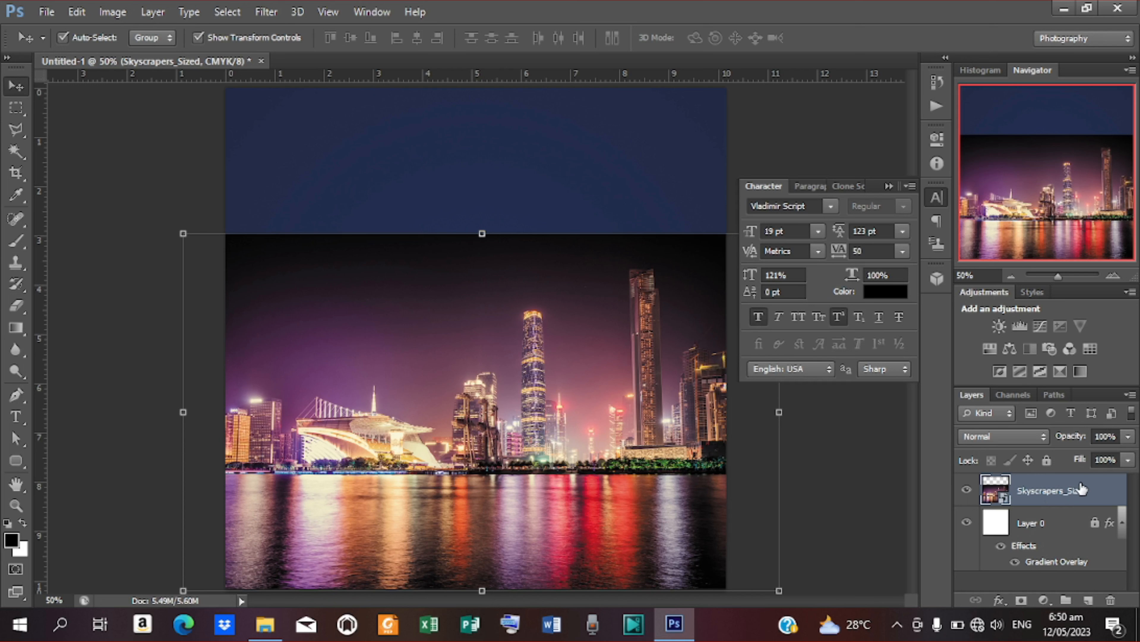
Set the skyline layer's blend mode to Luminosity, add a layer mask to it and open the mask's properties
left_click(1036, 441)
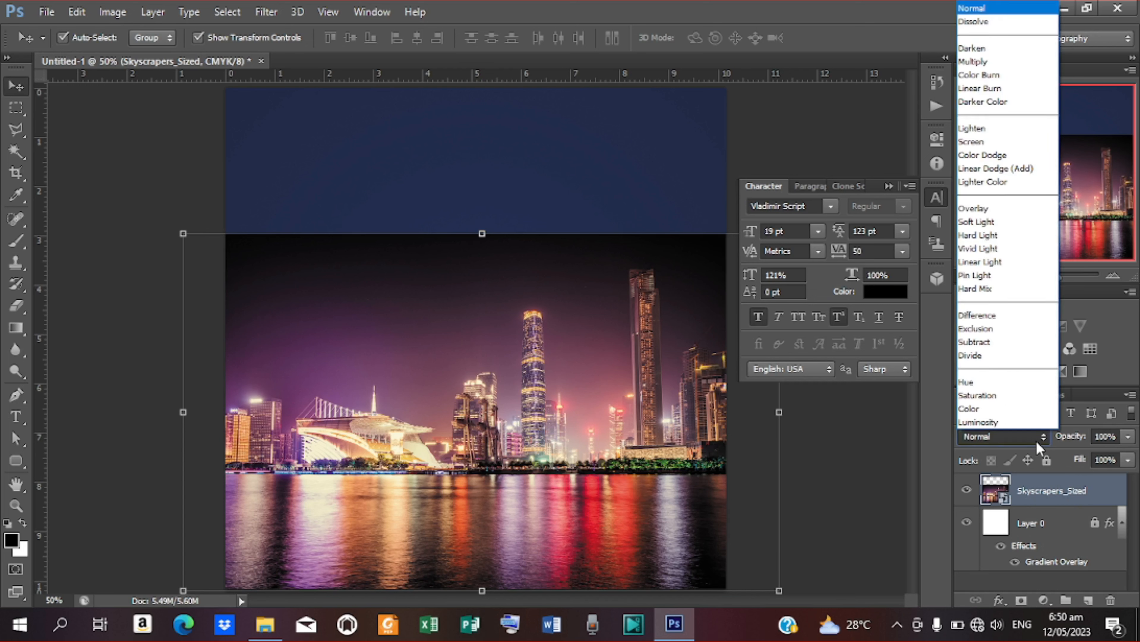
left_click(998, 421)
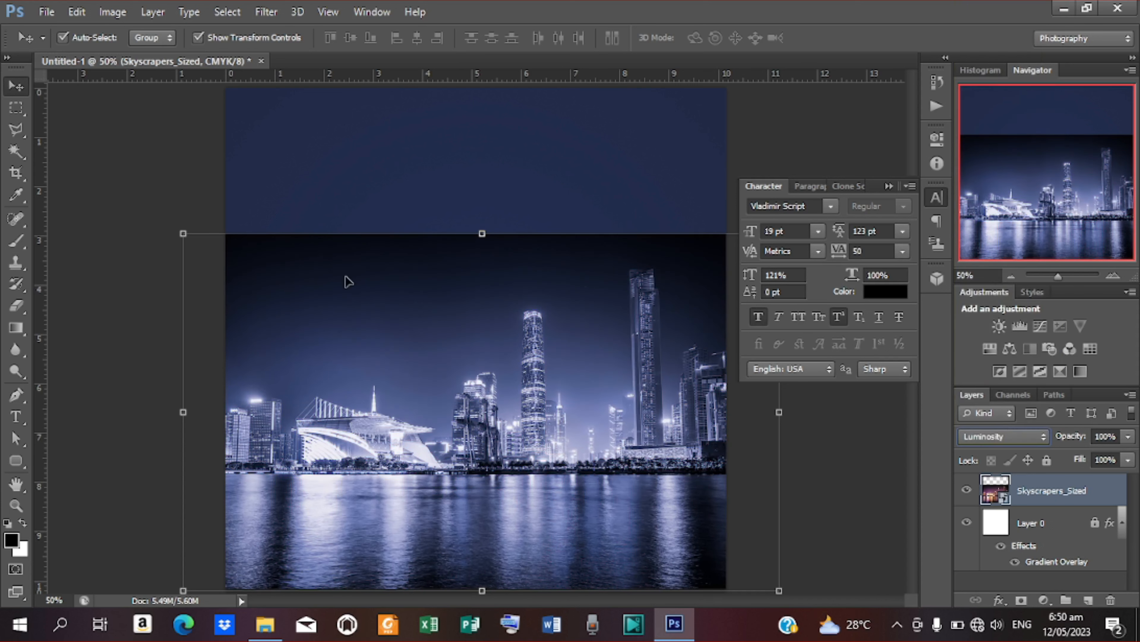
left_click(1021, 600)
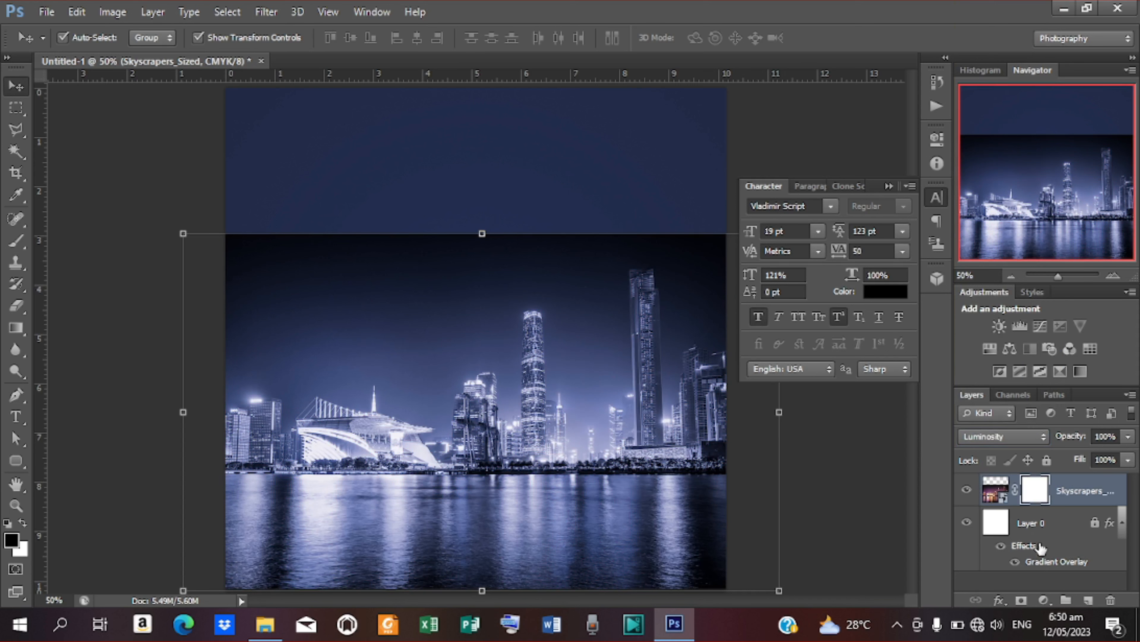
double_click(1035, 490)
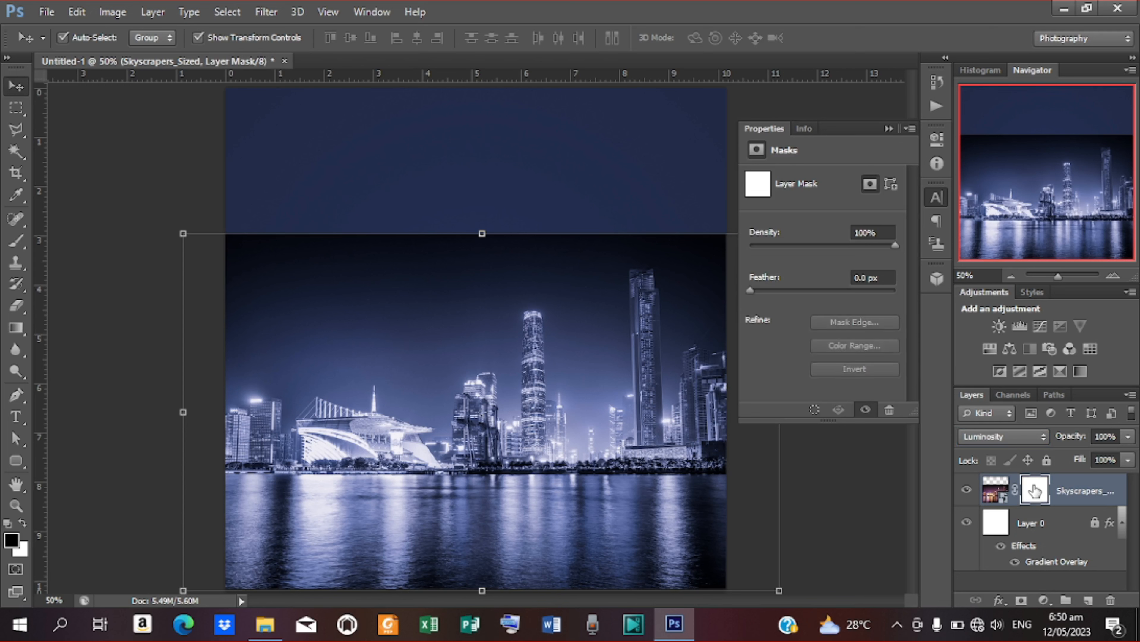
Paint black on the skyline layer's mask with a soft 500 px, 0% hardness brush to fade out the image's upper edge
left_click(887, 131)
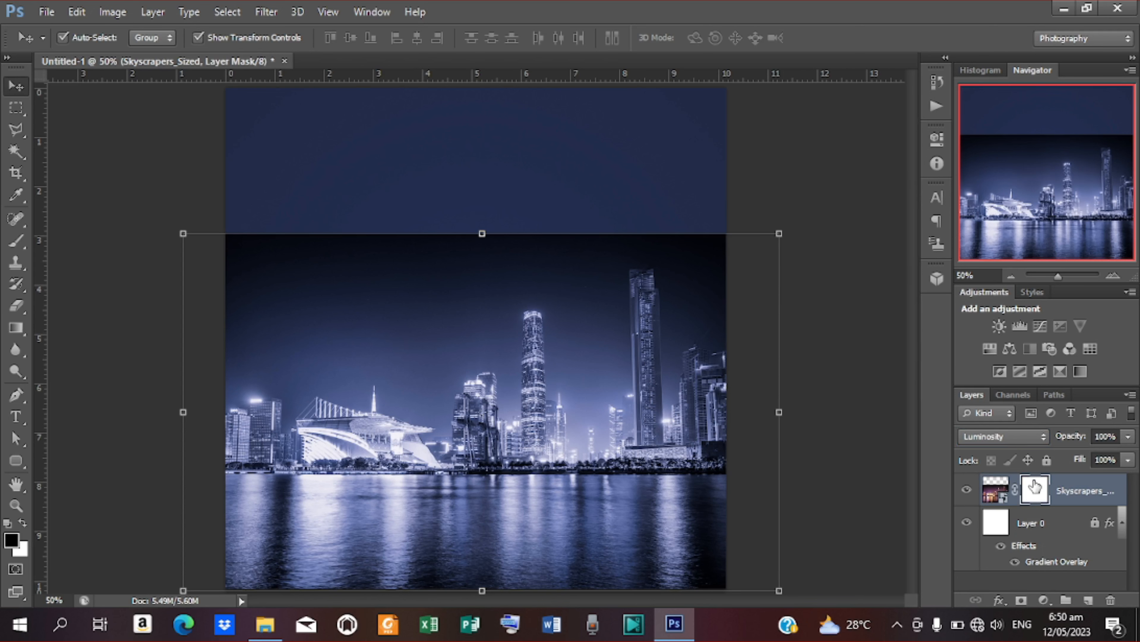
left_click(15, 245)
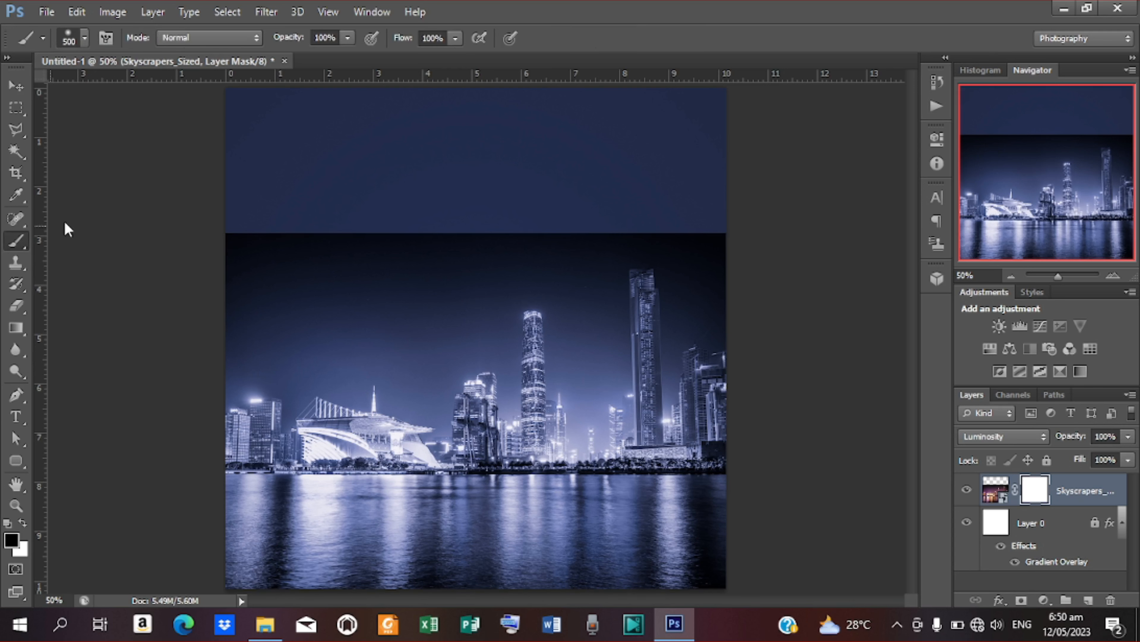
left_click(84, 38)
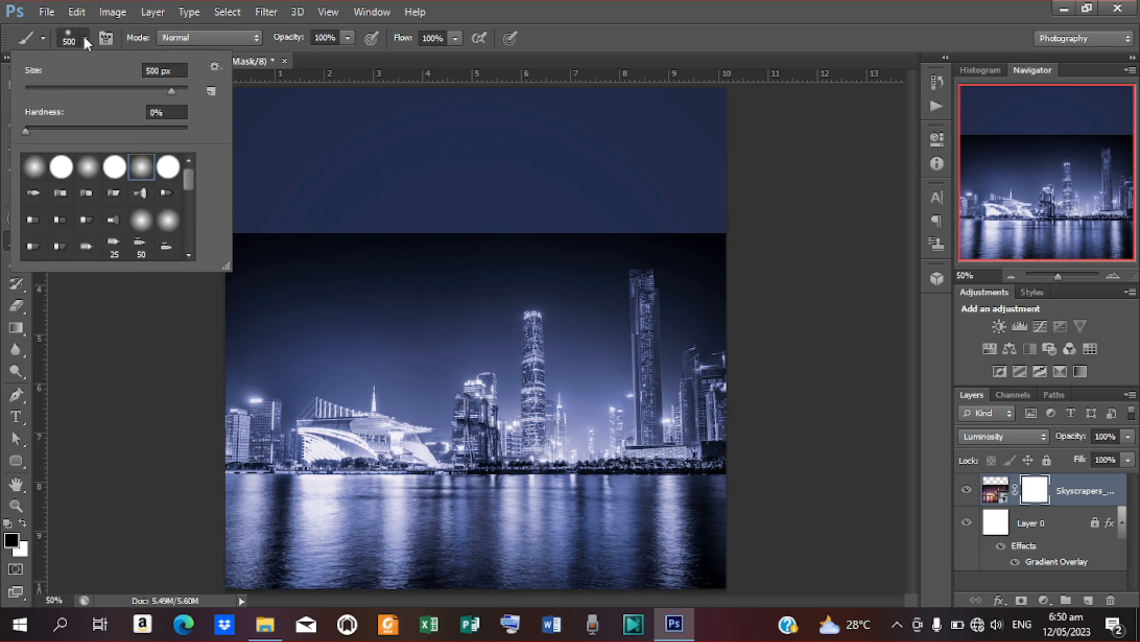
left_click(26, 130)
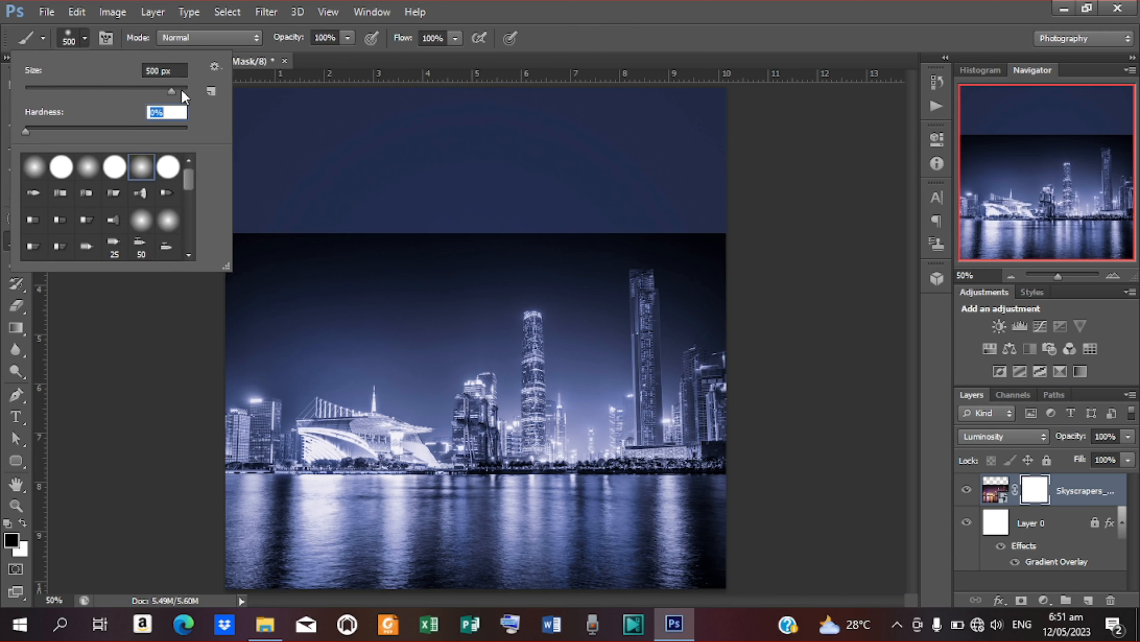
left_click(27, 37)
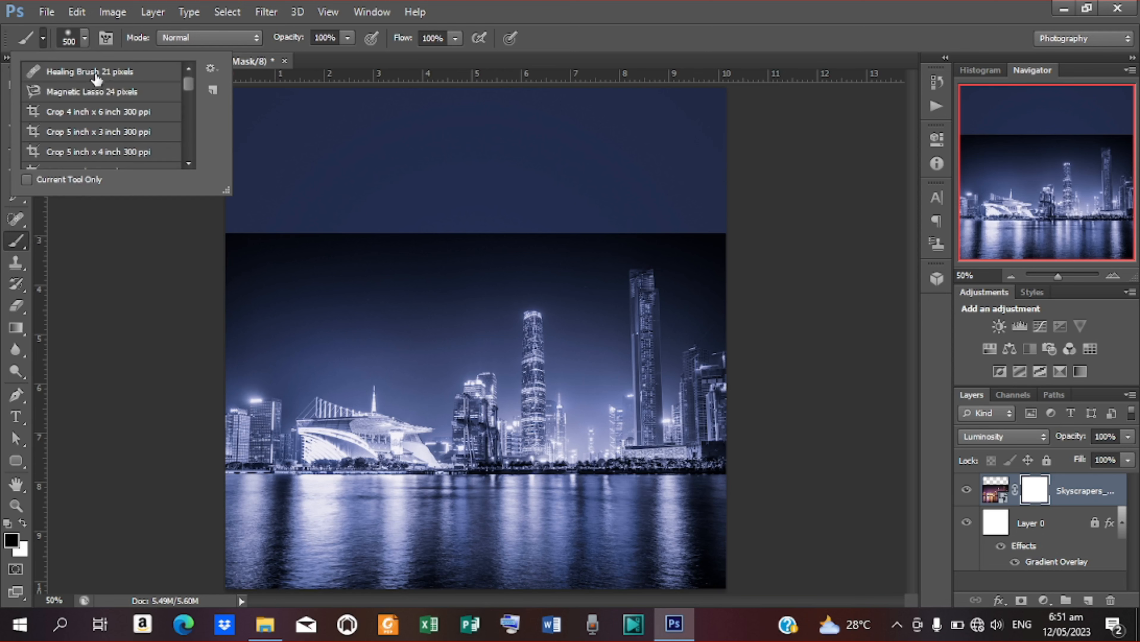
mouse_move(765, 190)
left_mouse_down()
mouse_move(592, 168)
mouse_move(645, 159)
mouse_move(381, 166)
mouse_move(814, 169)
mouse_move(411, 171)
mouse_move(440, 180)
mouse_move(142, 198)
mouse_move(272, 196)
mouse_move(383, 212)
mouse_move(414, 229)
mouse_move(234, 259)
mouse_move(611, 208)
mouse_move(344, 221)
left_mouse_up()
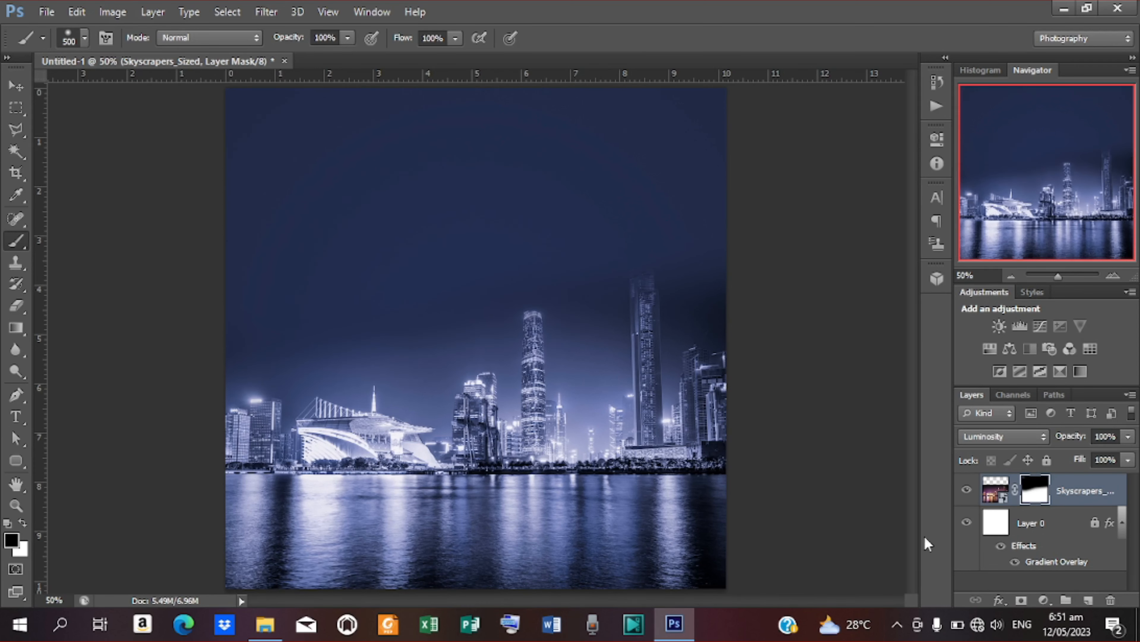
Place the wr crowd image into the document above the skyline layer
left_click(15, 87)
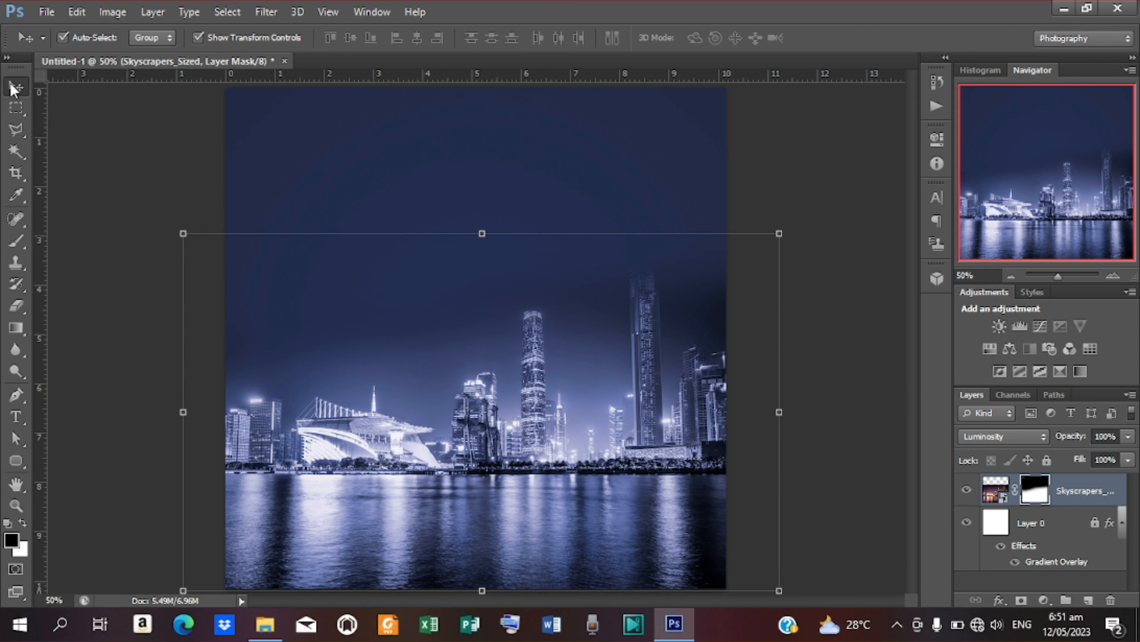
left_click(41, 13)
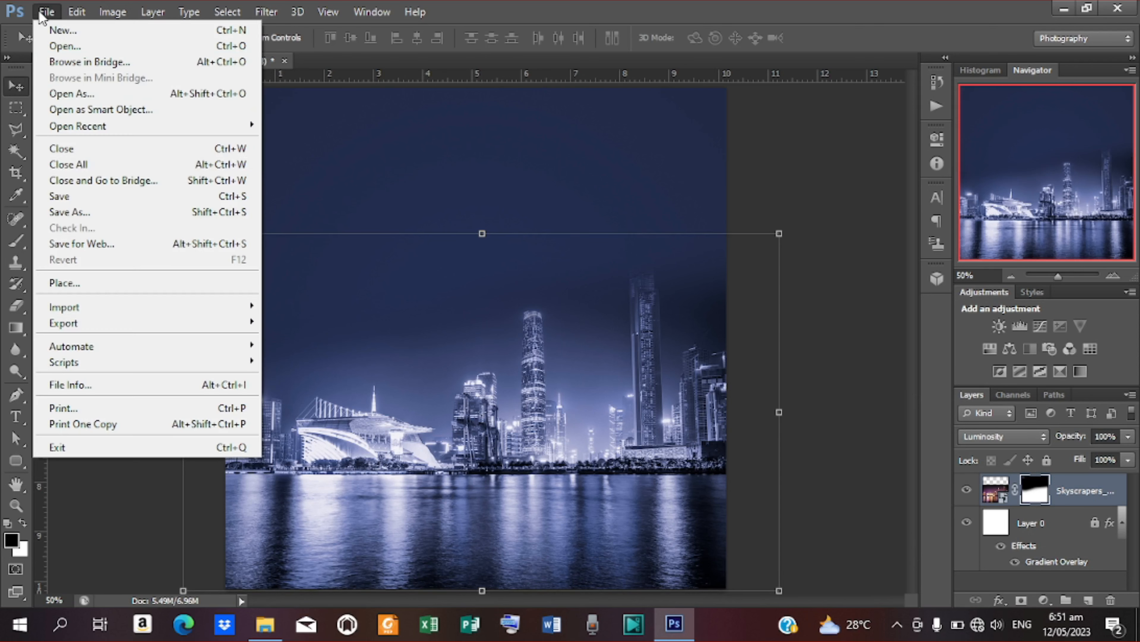
left_click(67, 282)
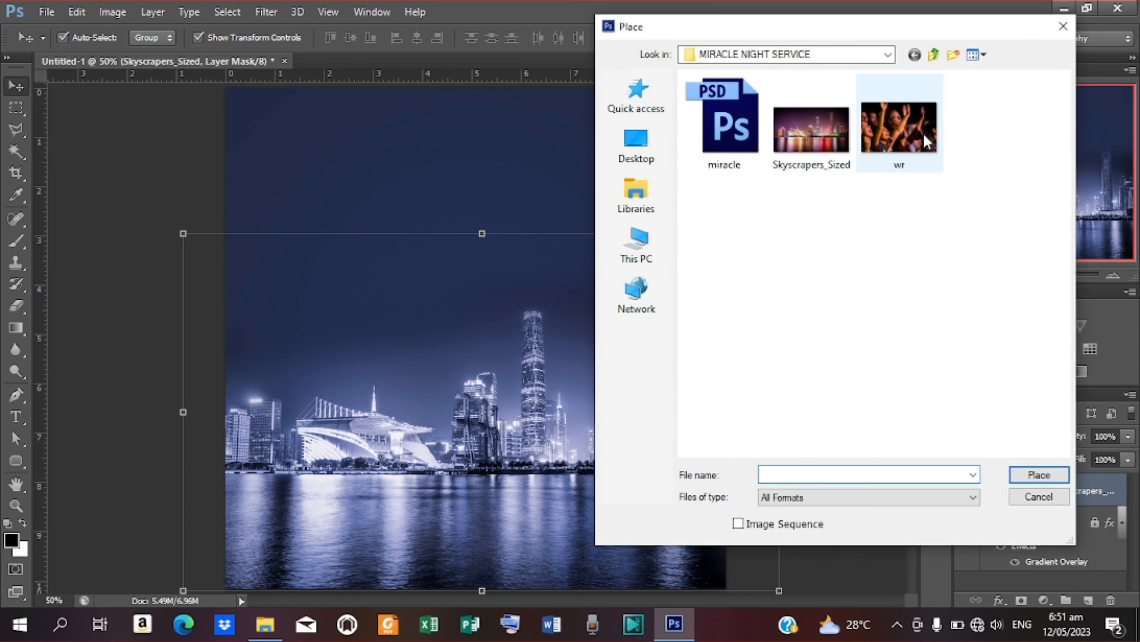
left_click(927, 142)
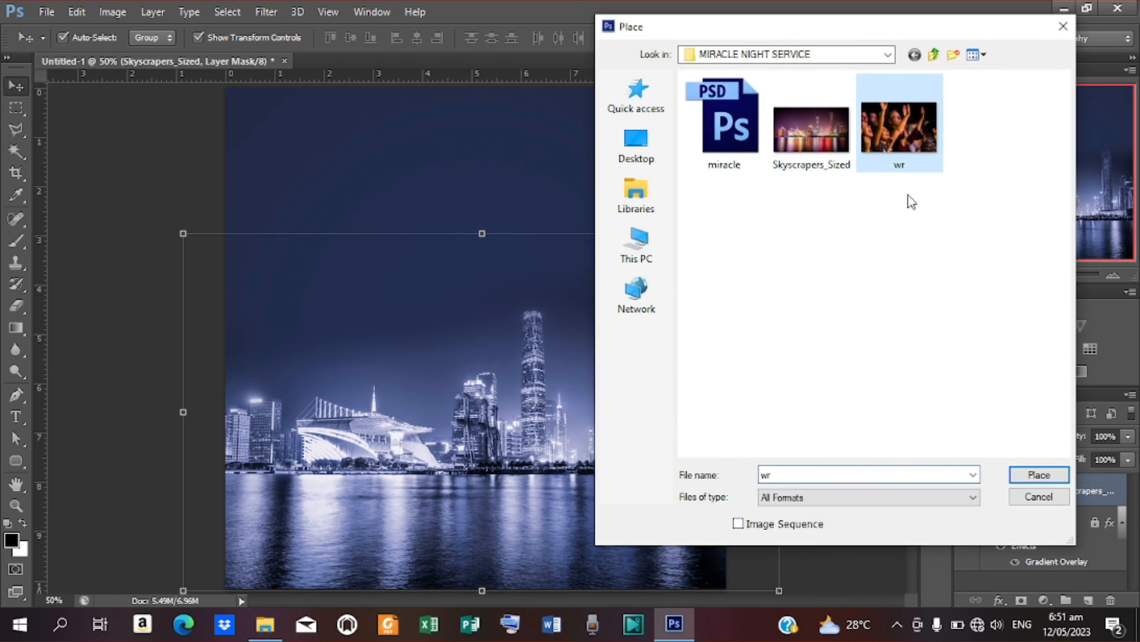
left_click(1039, 475)
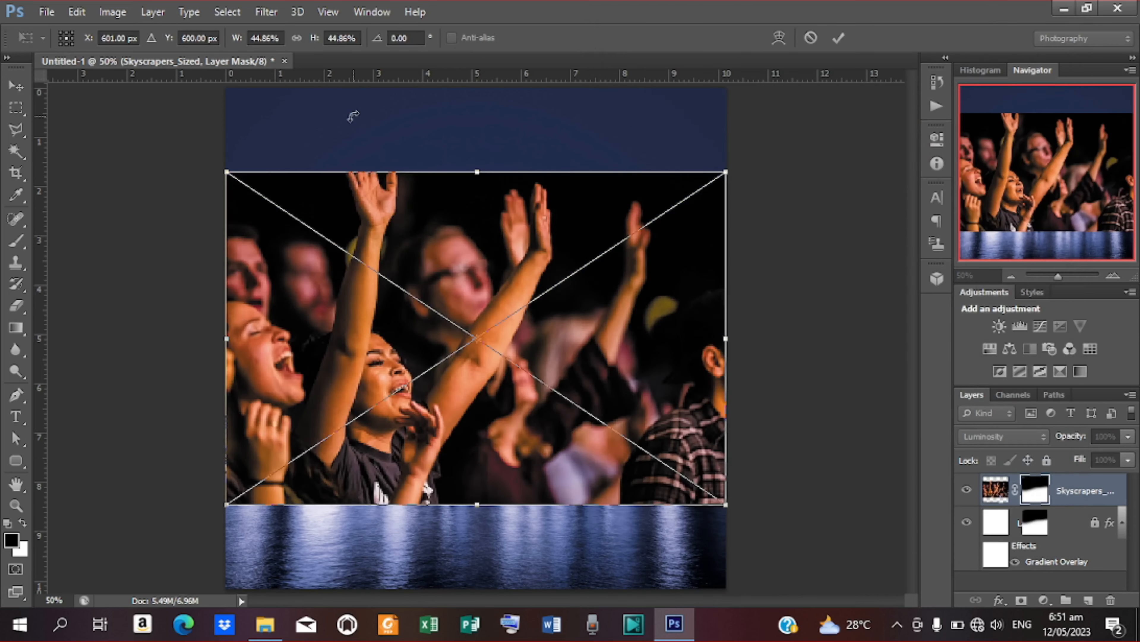
Move the placed crowd image up over the canvas's upper part, commit it and nudge it slightly down so the raised hands fit
left_click_drag(471, 273, 471, 187)
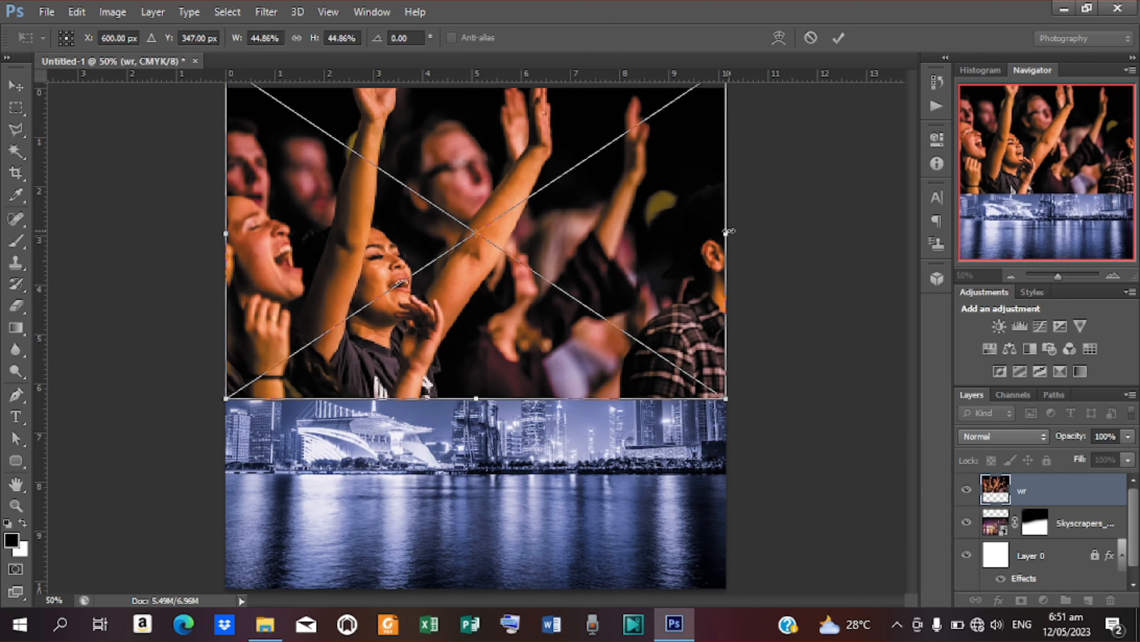
left_click(839, 38)
key("Down")
key("Down")
key("Down")
key("Down")
key("Down")
key("Down")
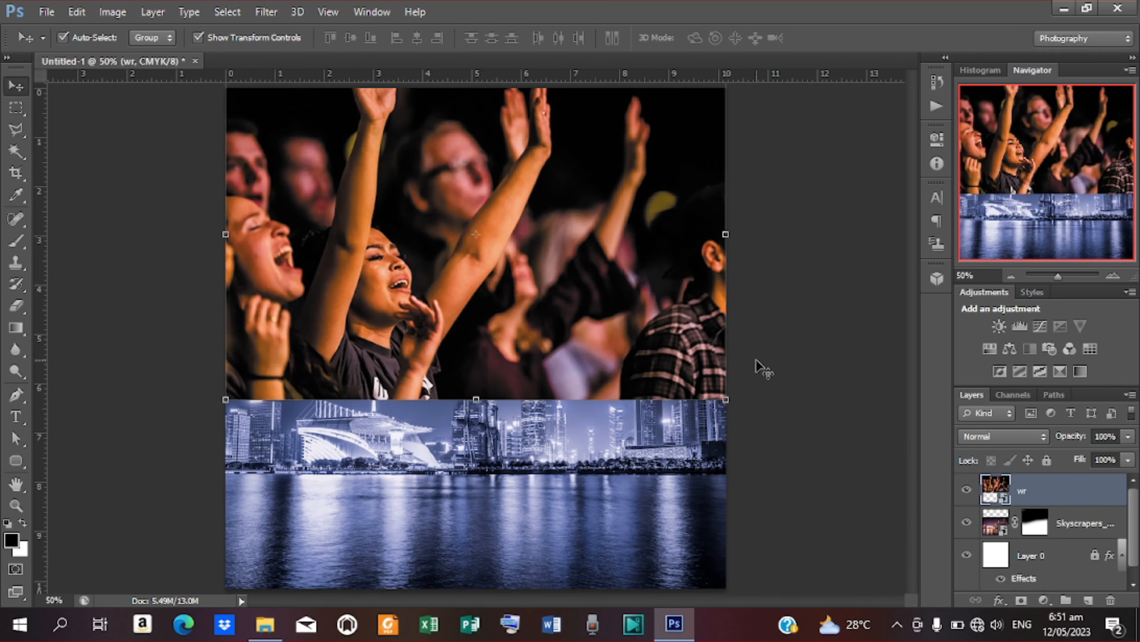
key("Down")
key("Down")
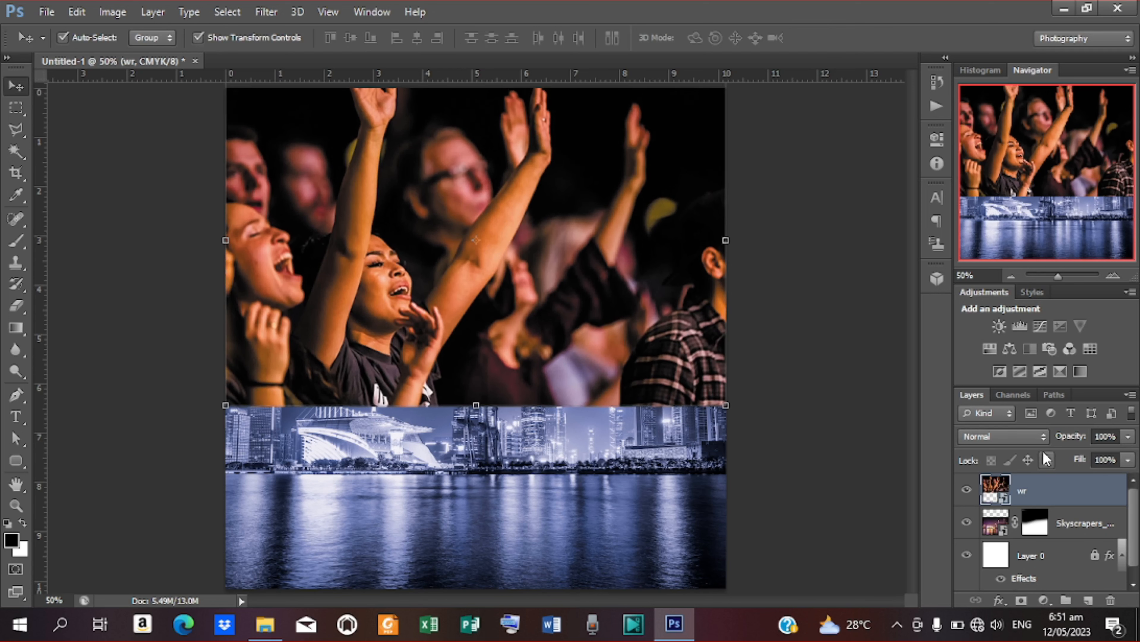
Set the wr crowd layer's blend mode to Luminosity and add a layer mask to it
left_click(1043, 440)
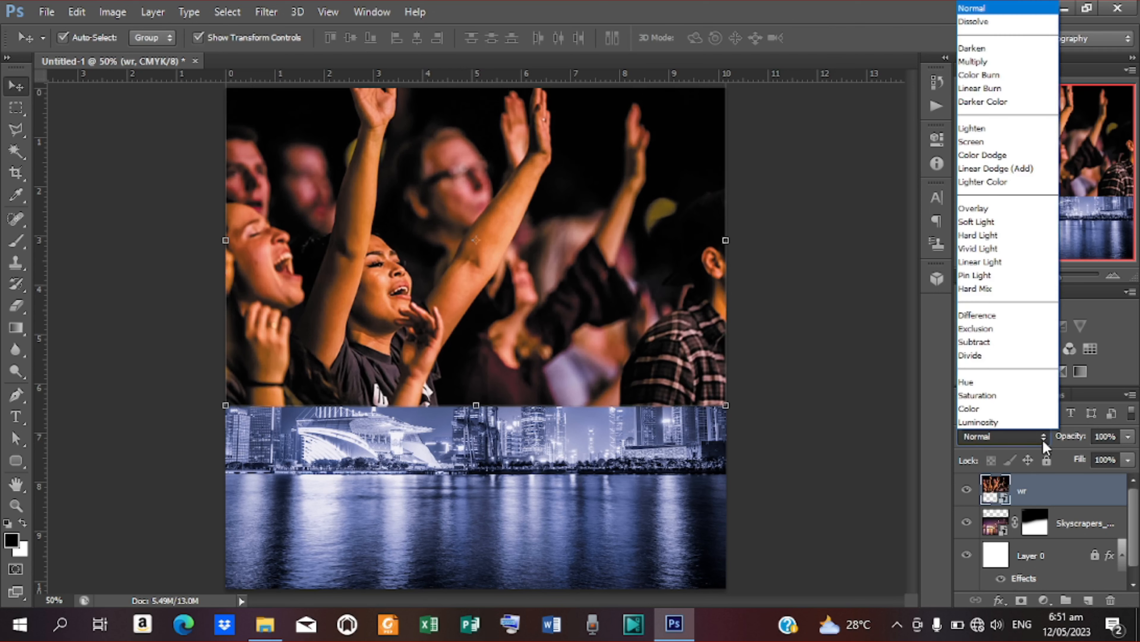
left_click(1025, 422)
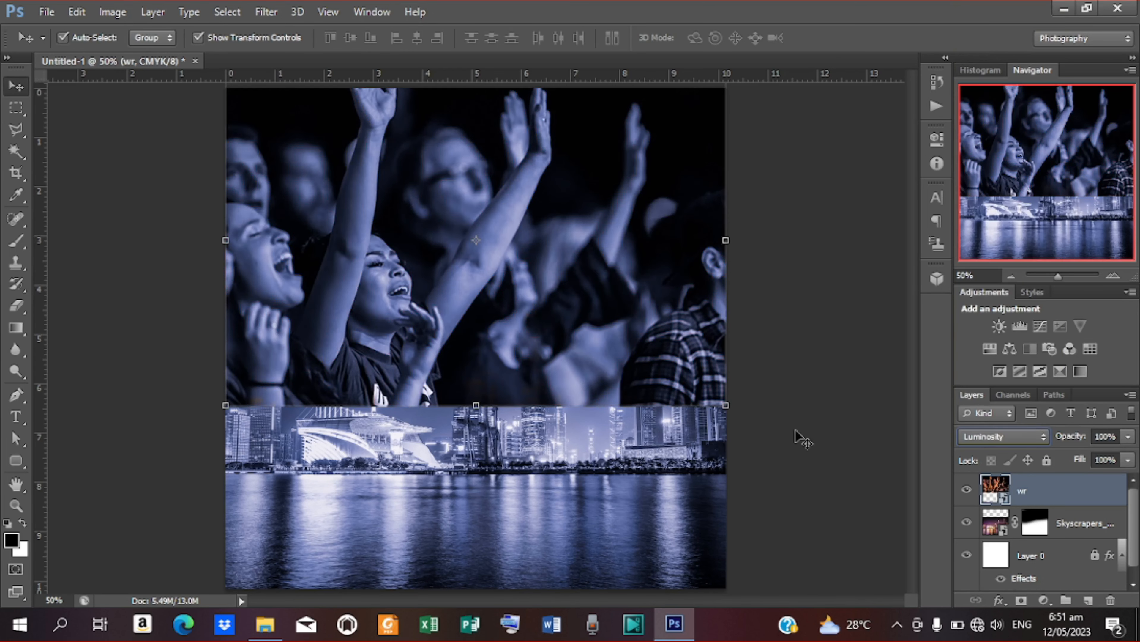
left_click(1021, 600)
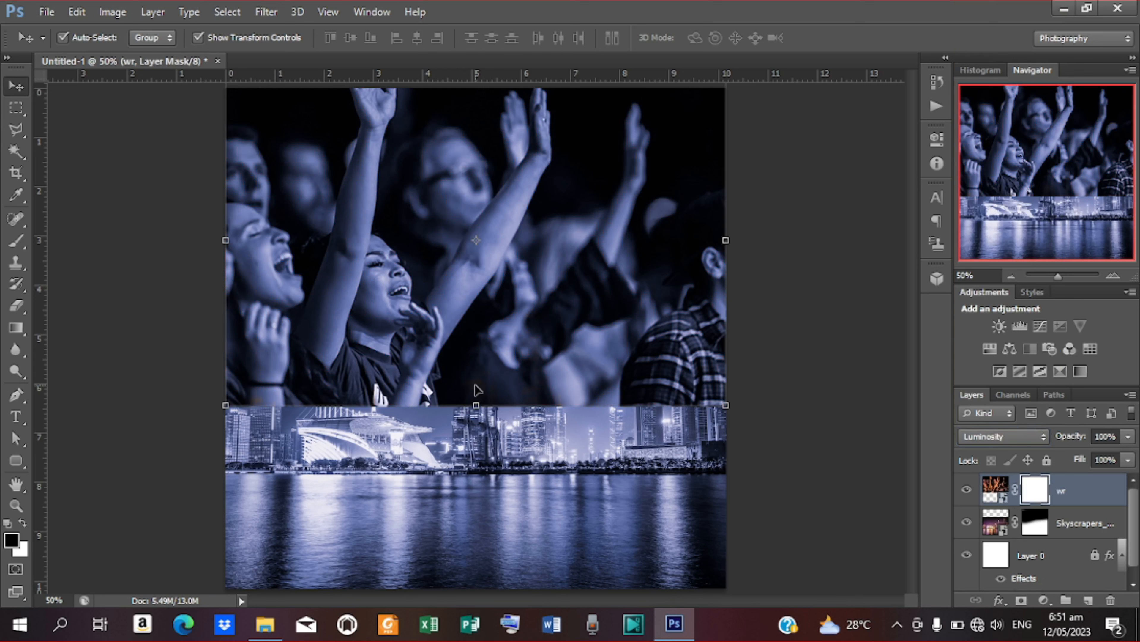
Brush black across the lower part of the crowd layer's mask to blend the image into the skyline below
left_click(16, 240)
mouse_move(720, 483)
left_mouse_down()
mouse_move(677, 489)
mouse_move(753, 471)
mouse_move(759, 456)
mouse_move(663, 451)
mouse_move(683, 432)
mouse_move(632, 410)
mouse_move(632, 424)
mouse_move(580, 448)
mouse_move(244, 471)
left_mouse_up()
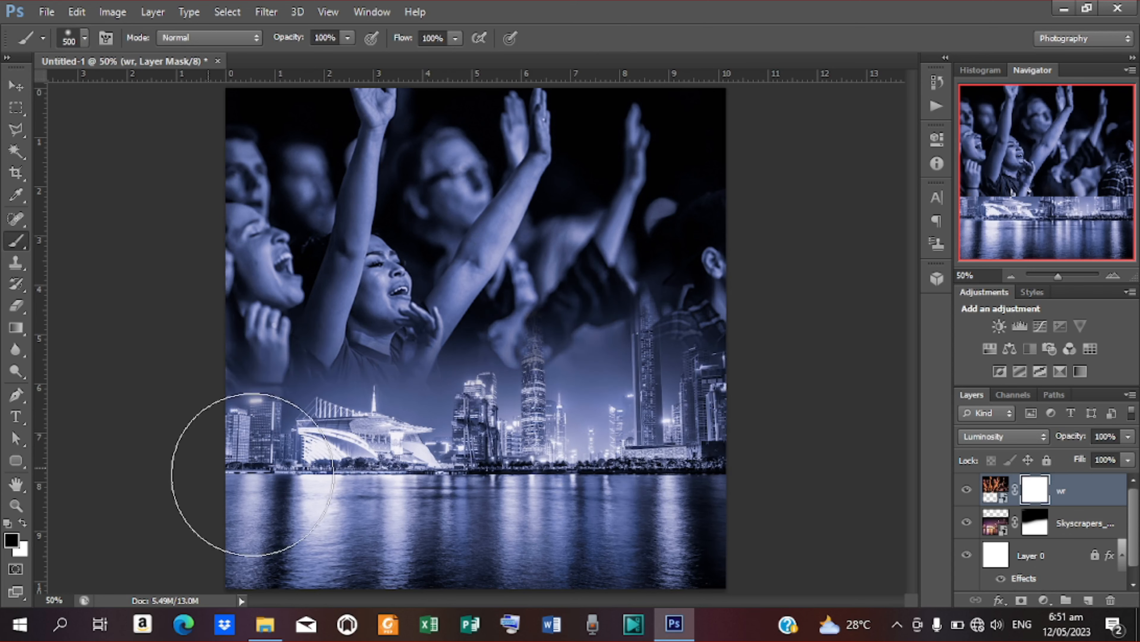
mouse_move(387, 490)
left_mouse_down()
mouse_move(486, 487)
mouse_move(417, 487)
mouse_move(409, 475)
mouse_move(475, 476)
left_mouse_up()
key("v")
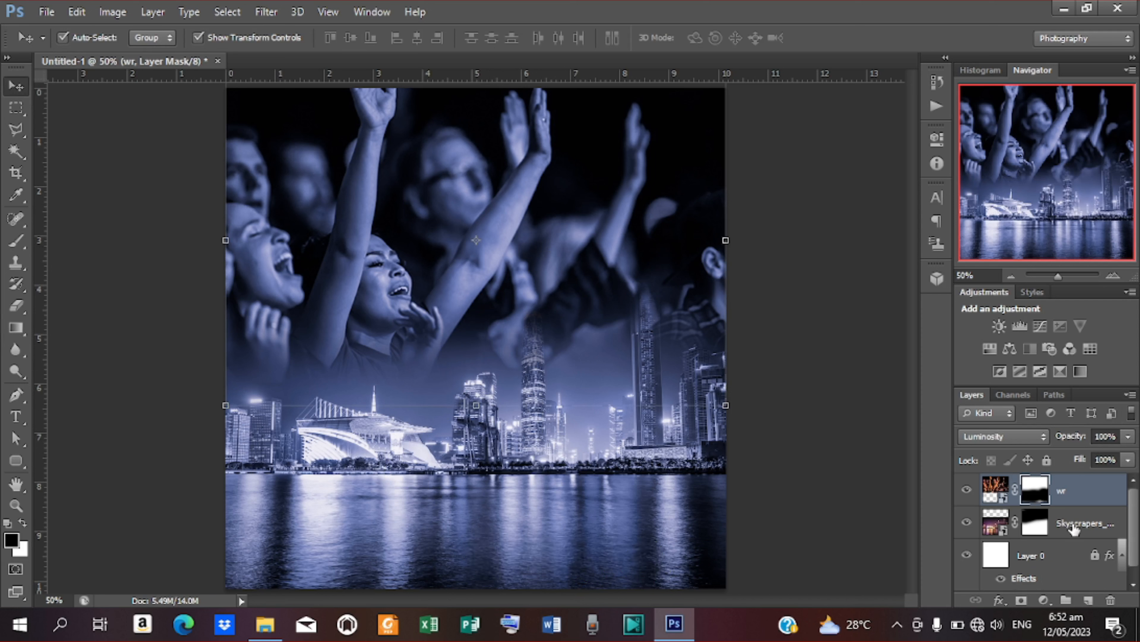
Set the opacity of both the wr and Skyscrapers_Sized layers to 28%
left_click(1074, 529, "shift")
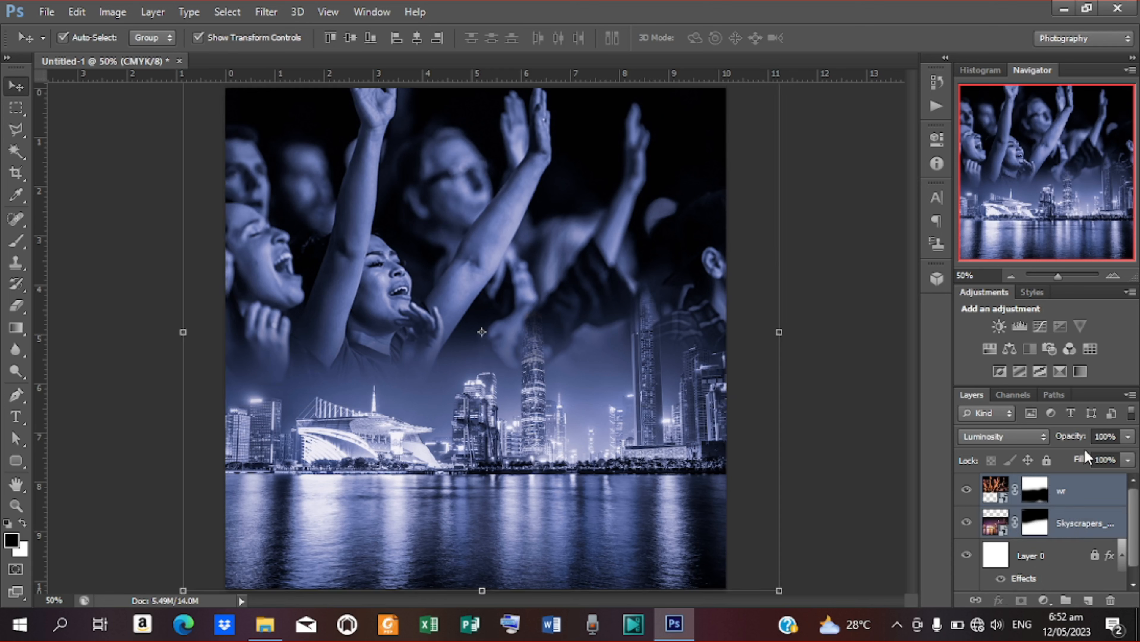
left_click_drag(1081, 440, 1029, 449)
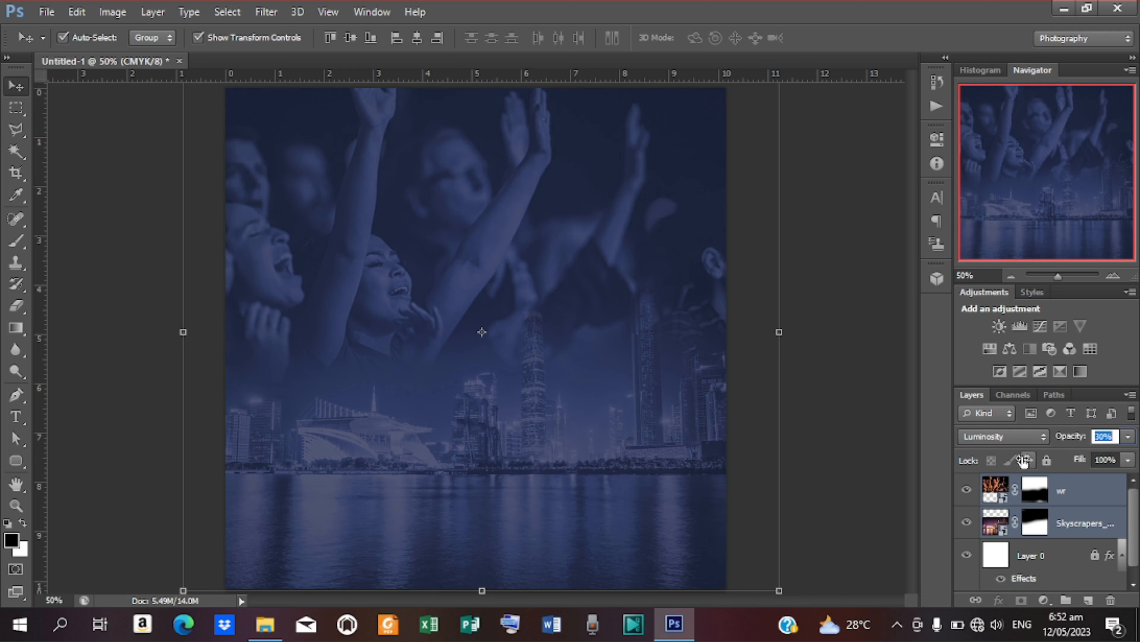
key("Down")
key("Return")
Add a Gradient Map adjustment layer above the wr layer and choose the near-black to light-blue gradient preset
left_click(1078, 490)
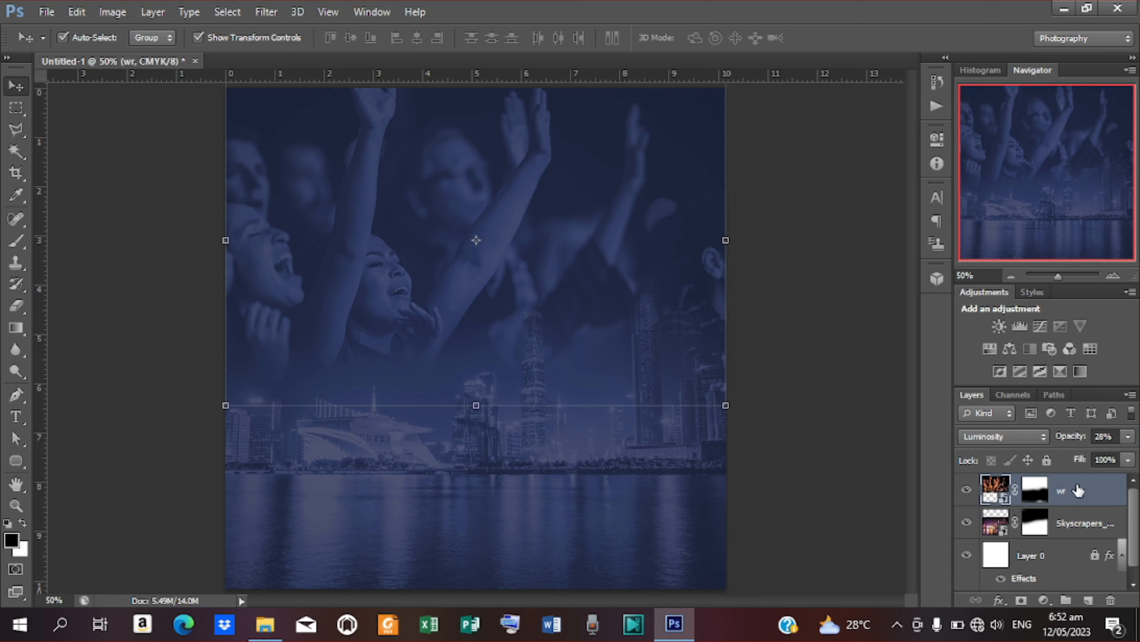
left_click(1047, 600)
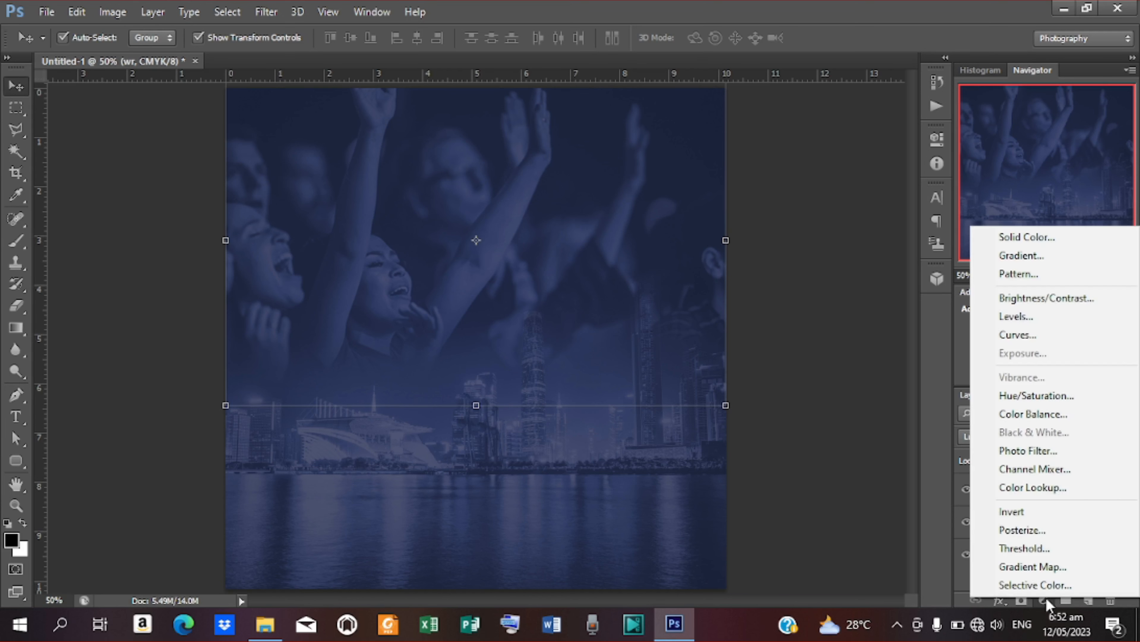
left_click(1043, 567)
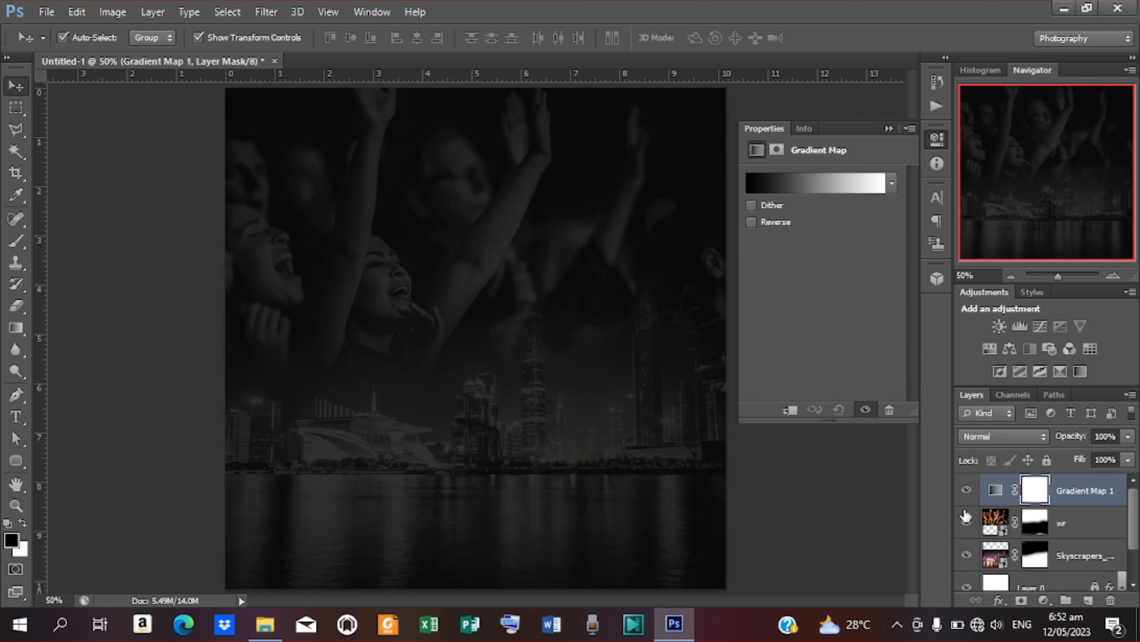
left_click(792, 188)
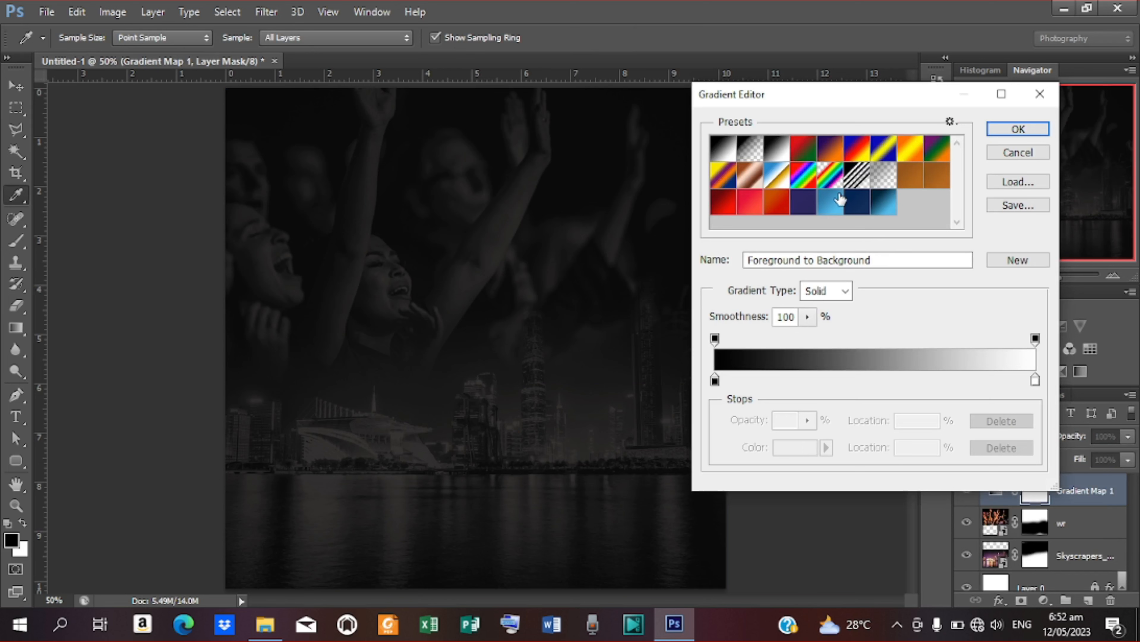
left_click(886, 207)
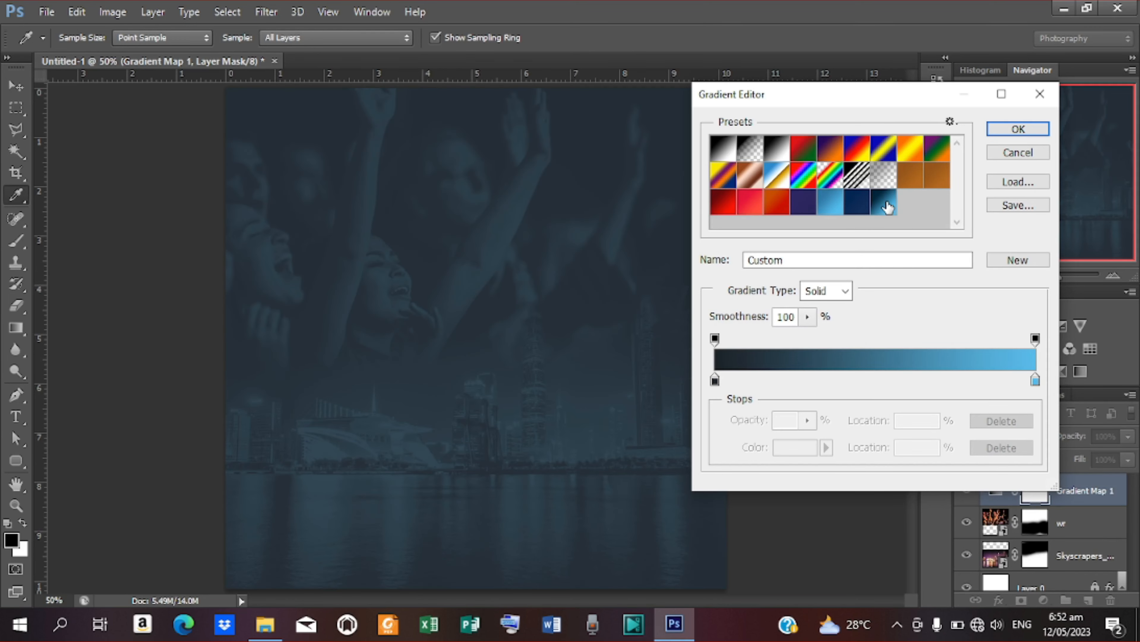
Check the gradient's end stops, keeping #1d232a for the dark one and #59bae9 for the light one, and accept the gradient
double_click(715, 382)
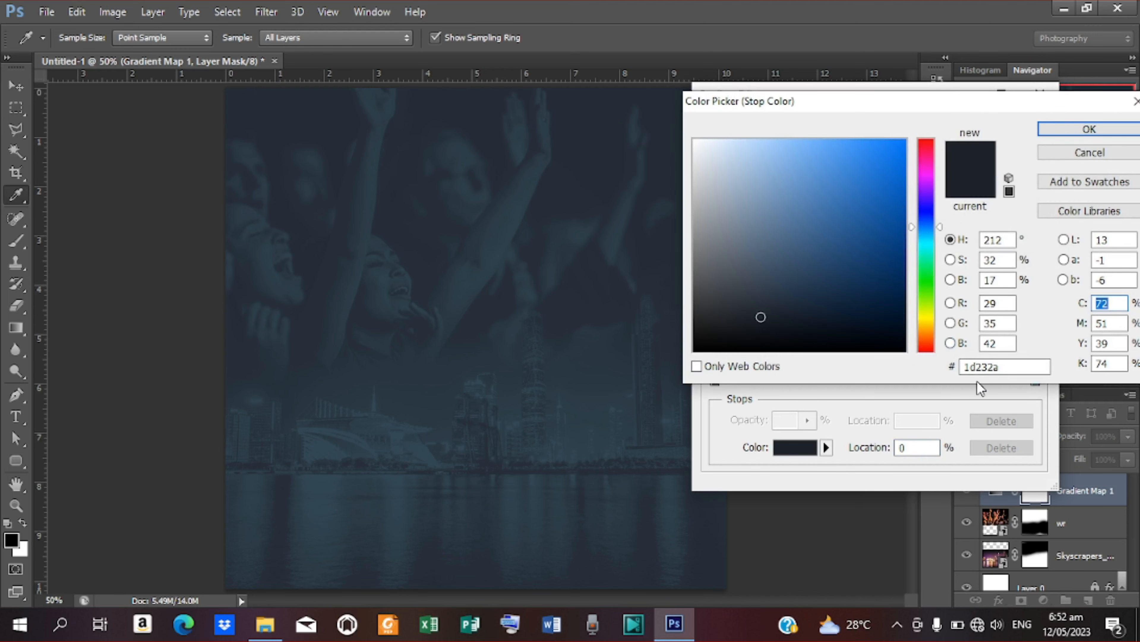
left_click(1106, 131)
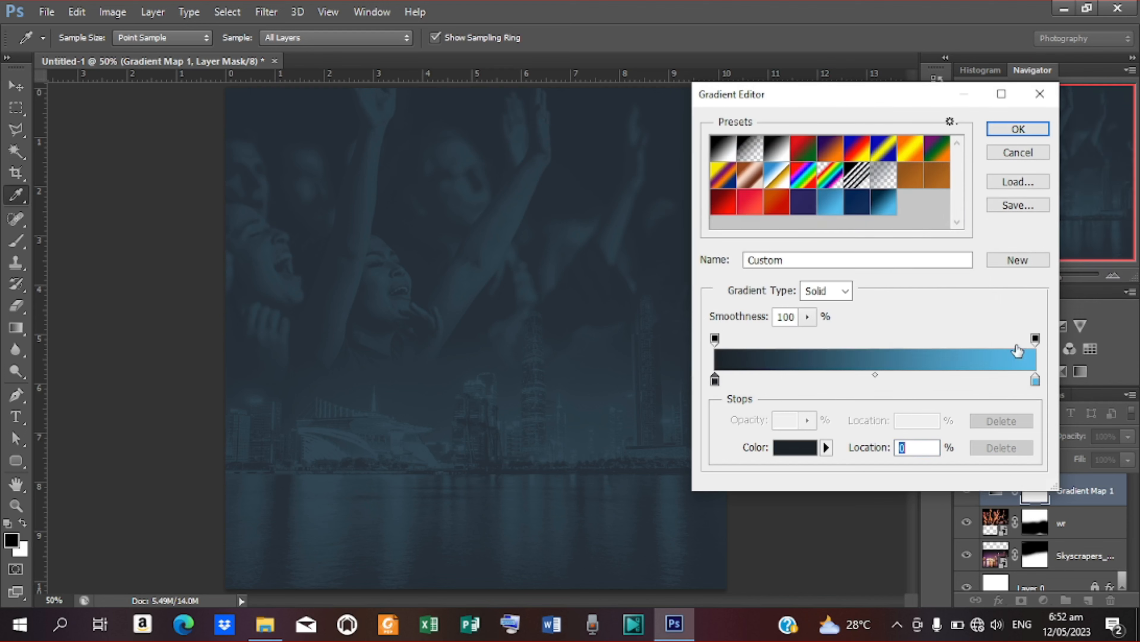
double_click(1034, 382)
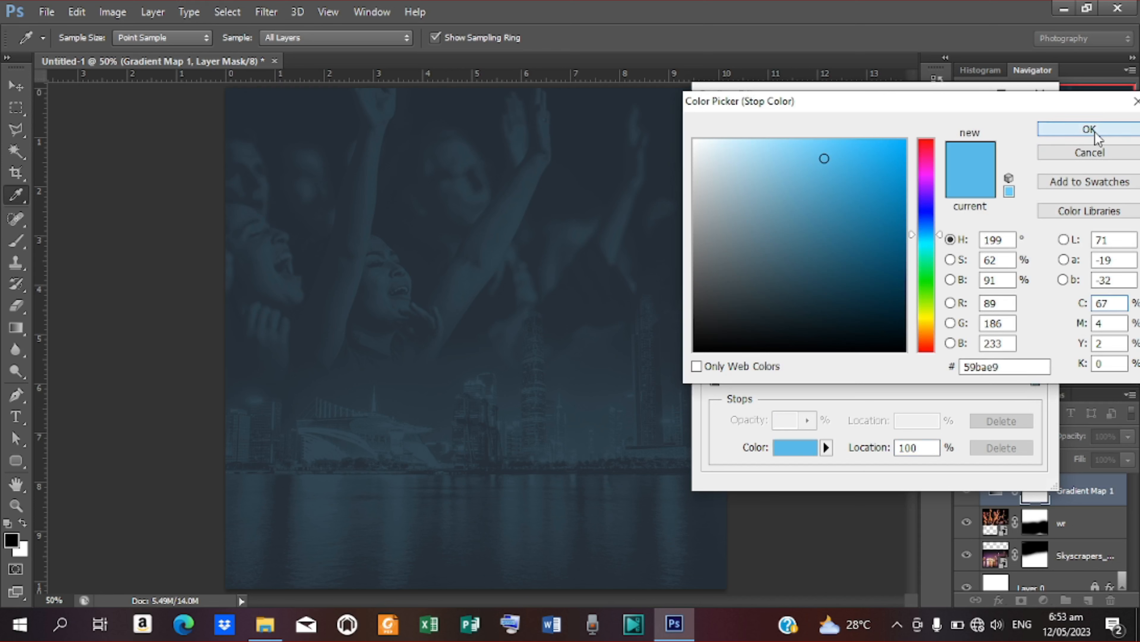
left_click(1051, 134)
left_click(1020, 129)
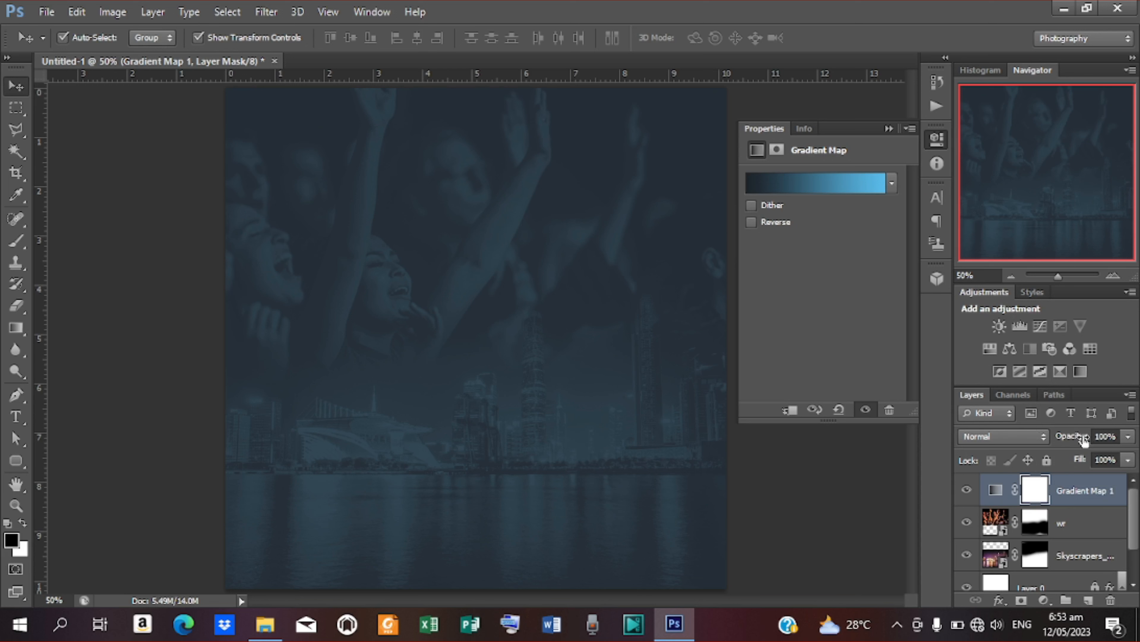
Set the Gradient Map layer's opacity to 80% and collapse its properties
left_click_drag(1084, 439, 1080, 439)
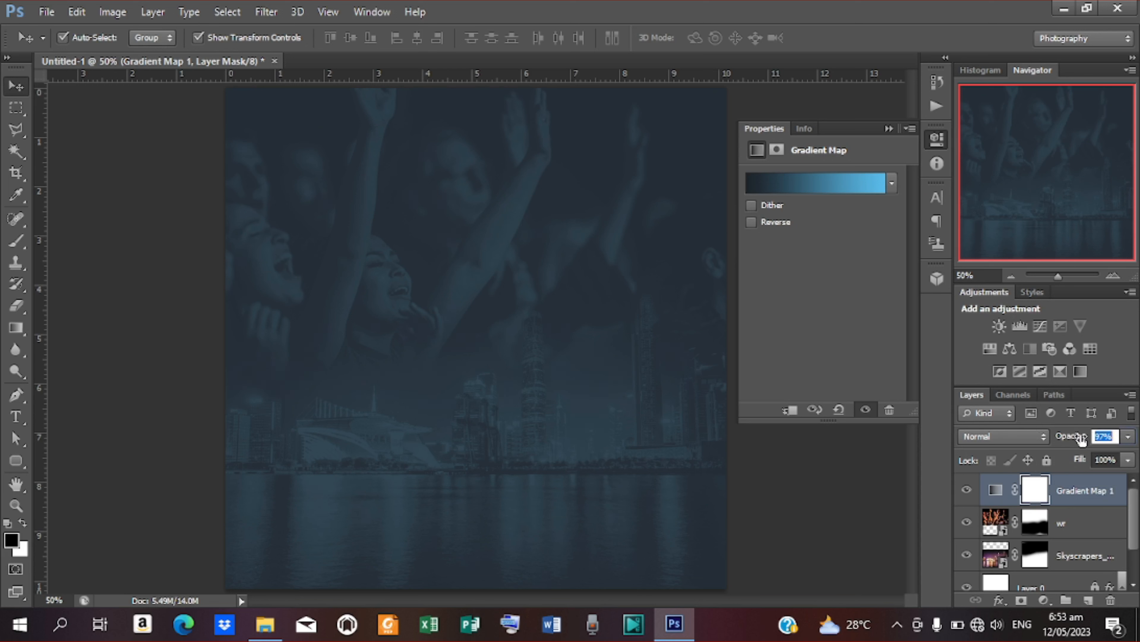
left_click(1111, 436)
type("80")
left_click(889, 129)
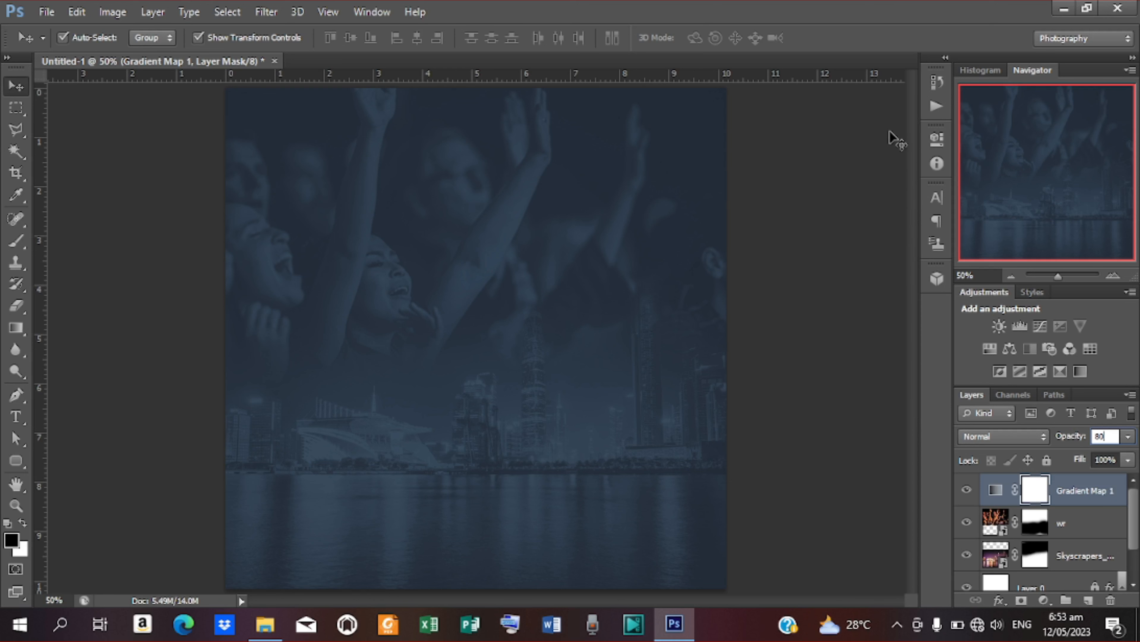
Group the Gradient Map, wr and Skyscrapers_Sized layers together and select the new group
left_click(1077, 557, "shift")
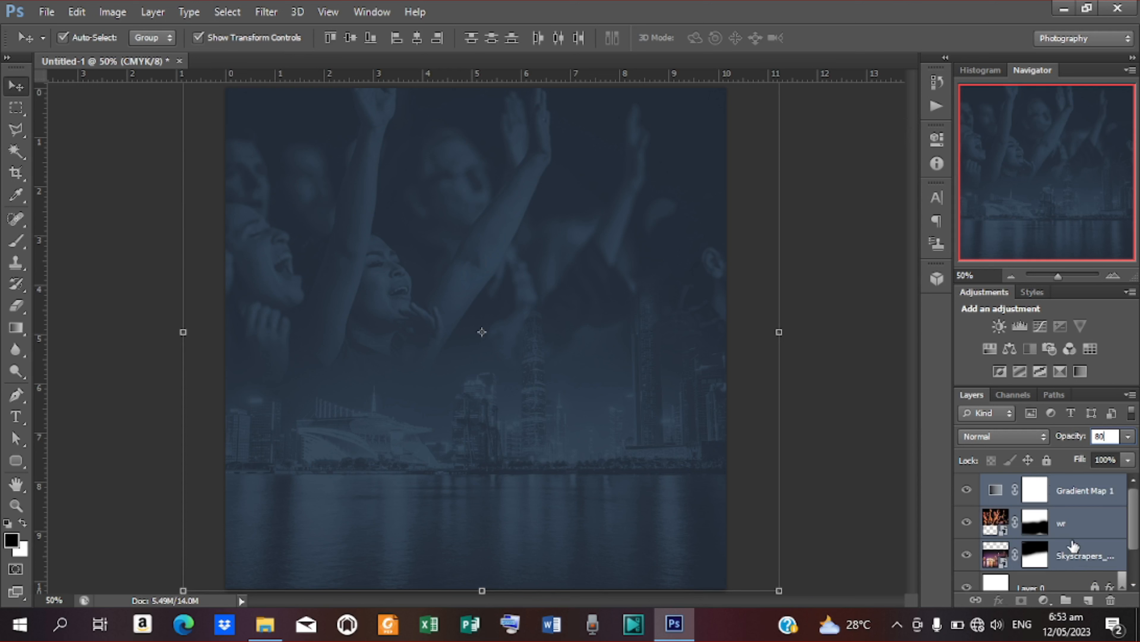
key("ctrl+g")
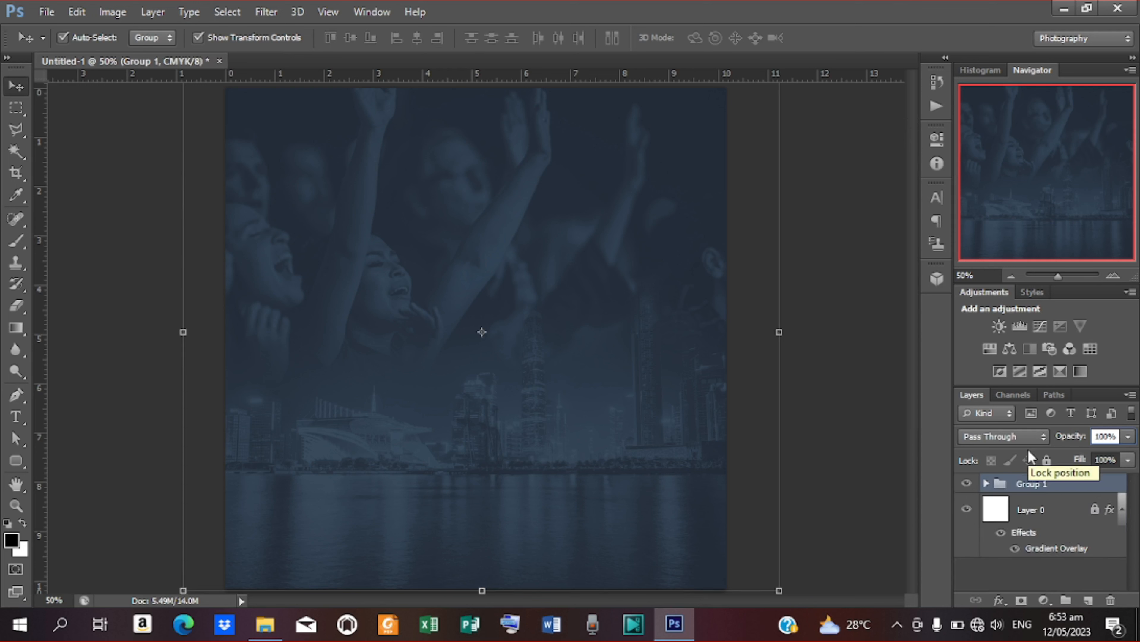
left_click(1040, 486)
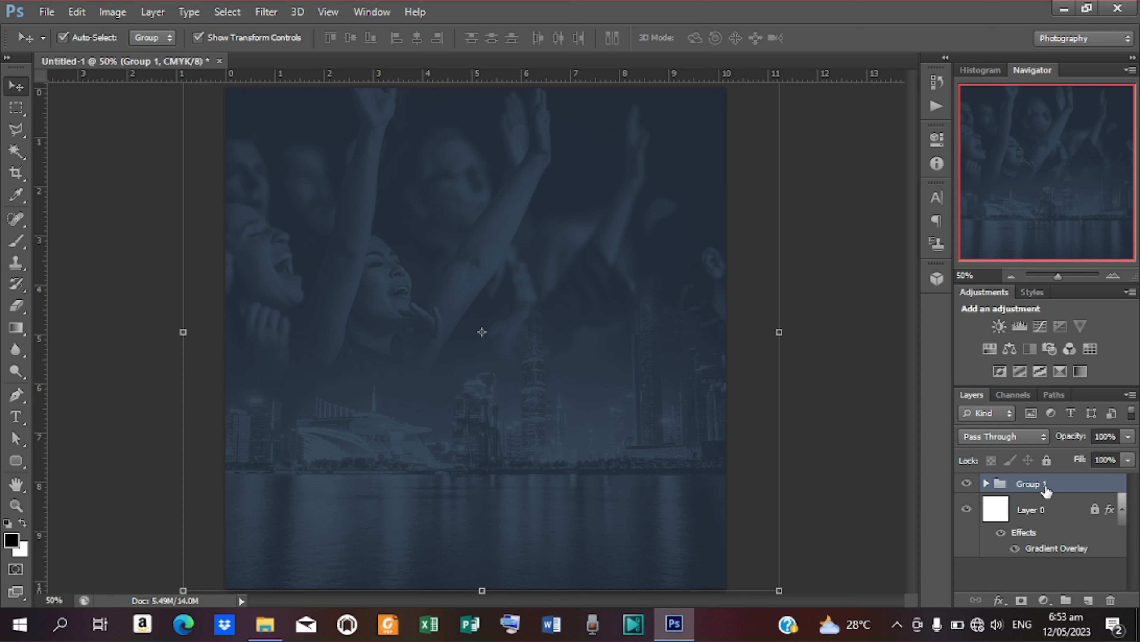
Rename the new layer group as background and deselect it
double_click(1040, 485)
type("background")
key("Return")
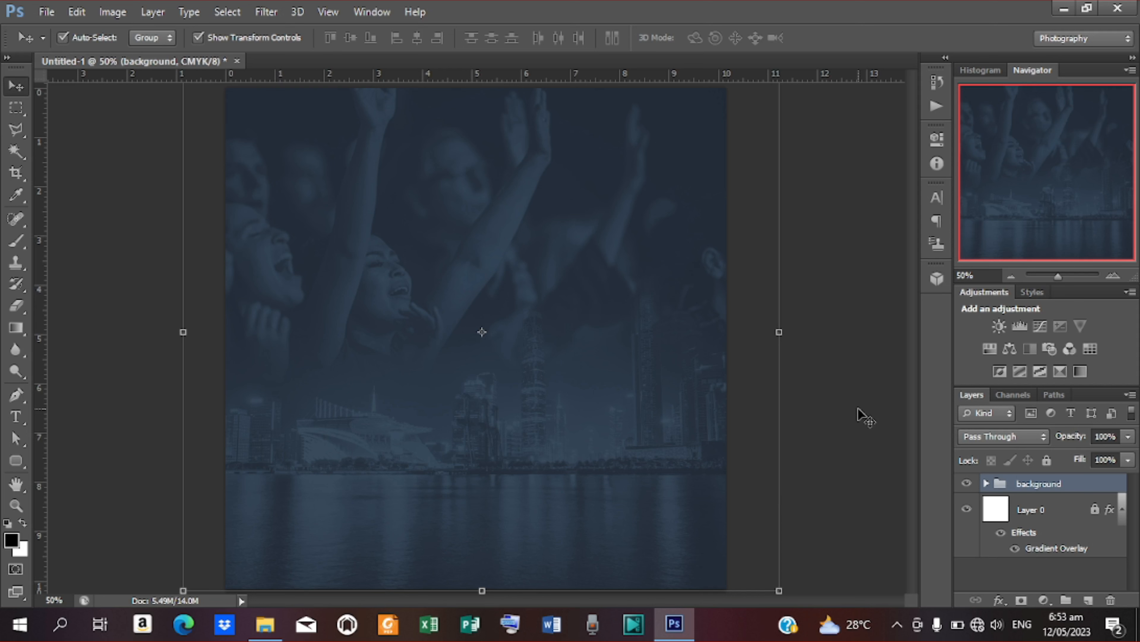
left_click(858, 409)
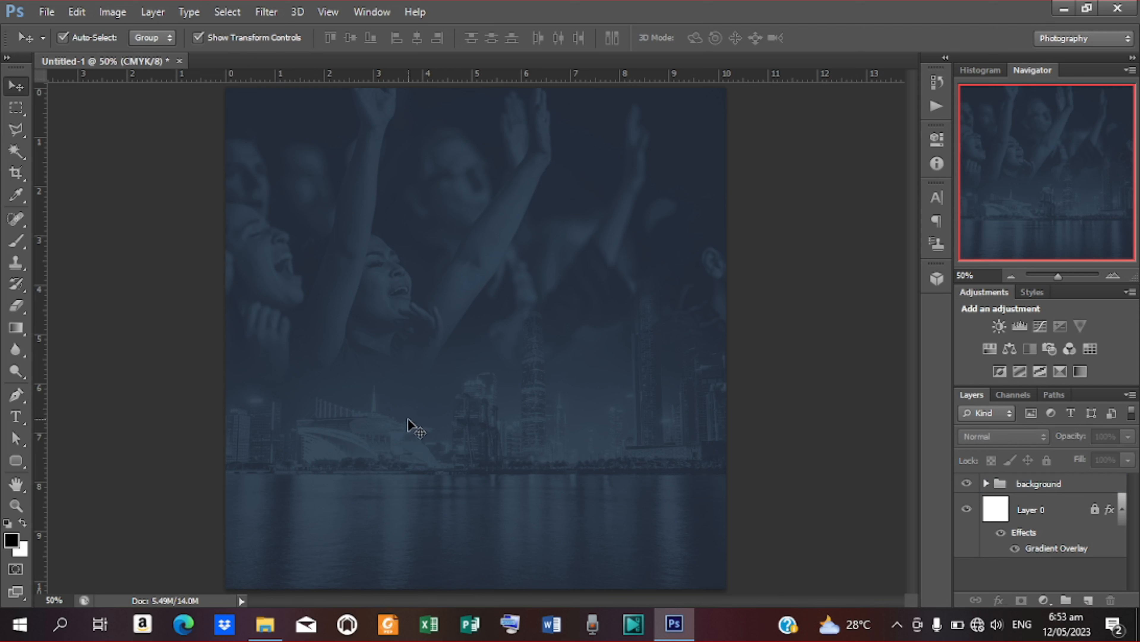
Set the Type tool's font to Arial Rounded MT Bold
key("t")
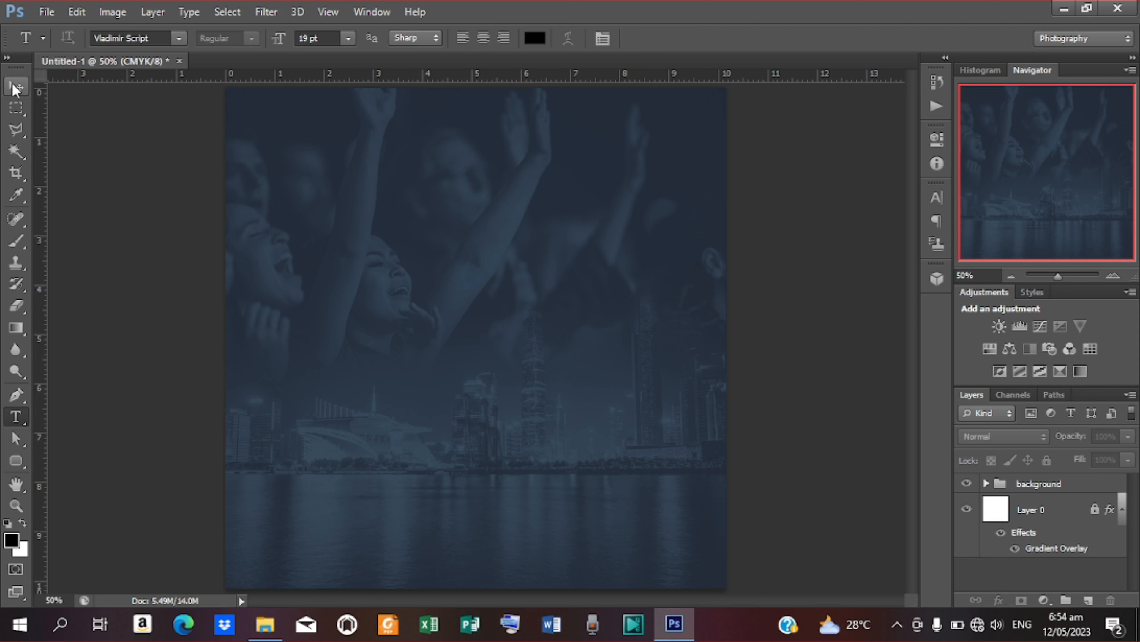
left_click(15, 87)
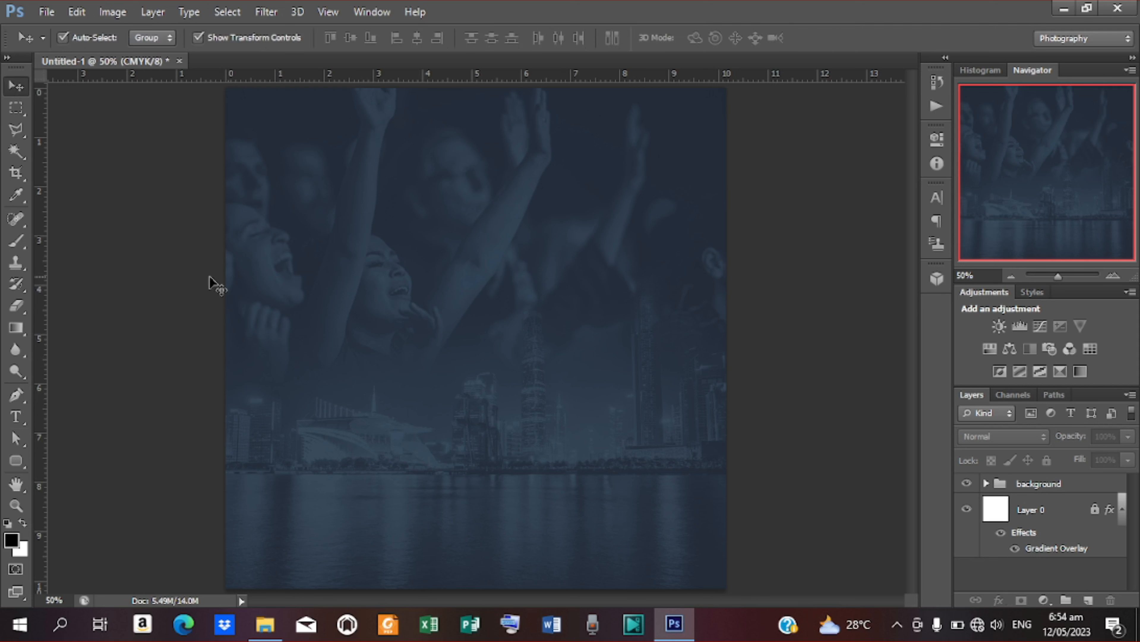
left_click(19, 422)
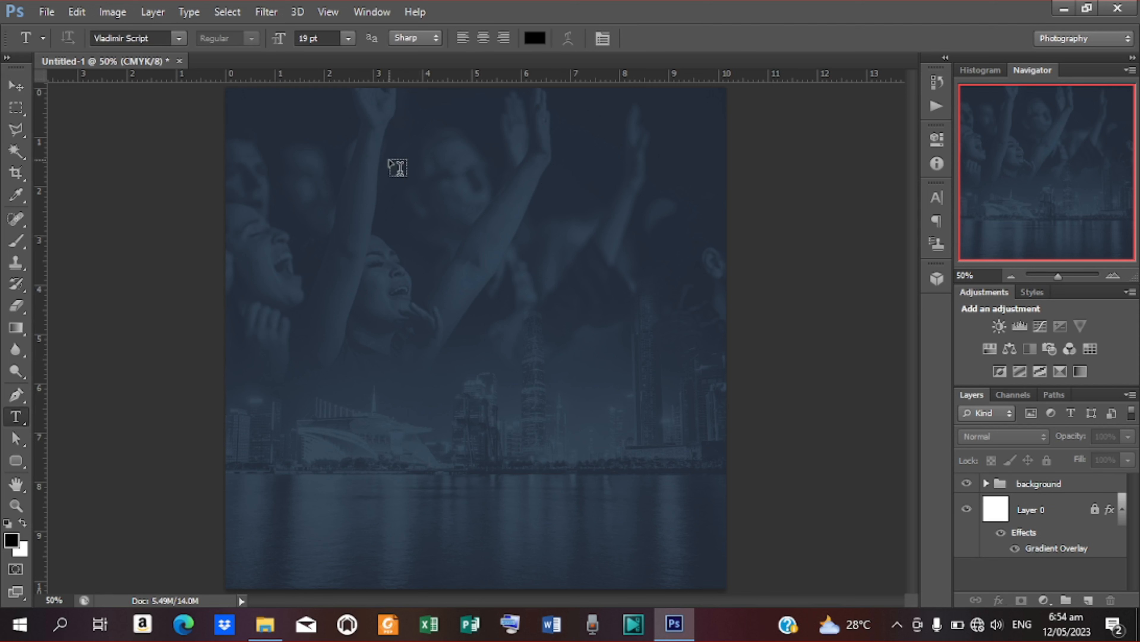
left_click(179, 39)
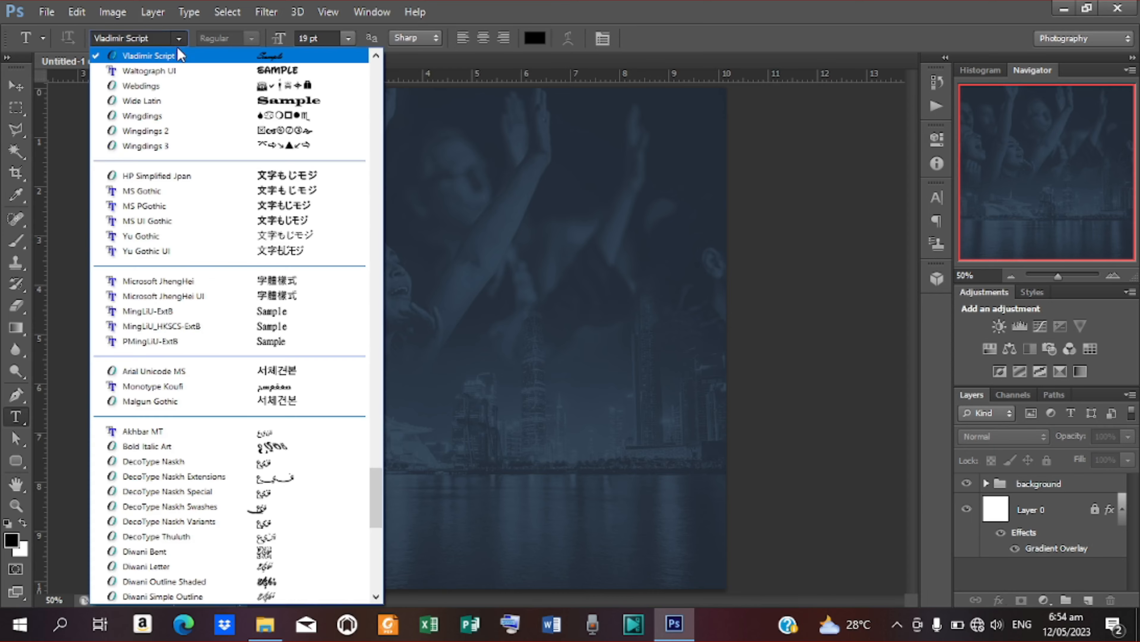
left_click_drag(373, 514, 381, 117)
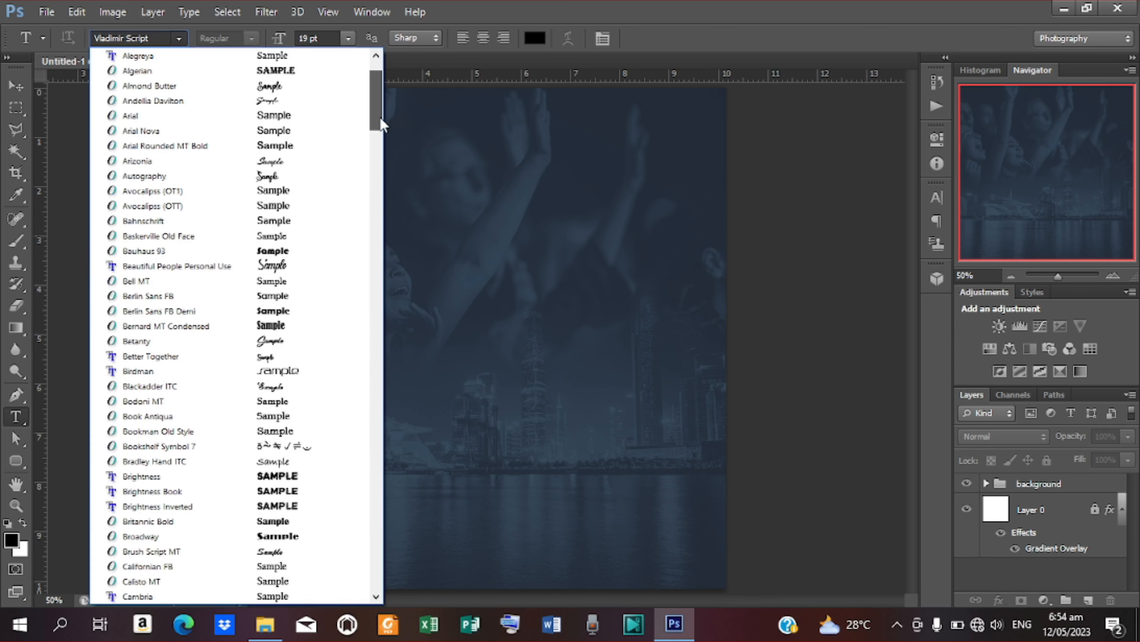
left_click(182, 147)
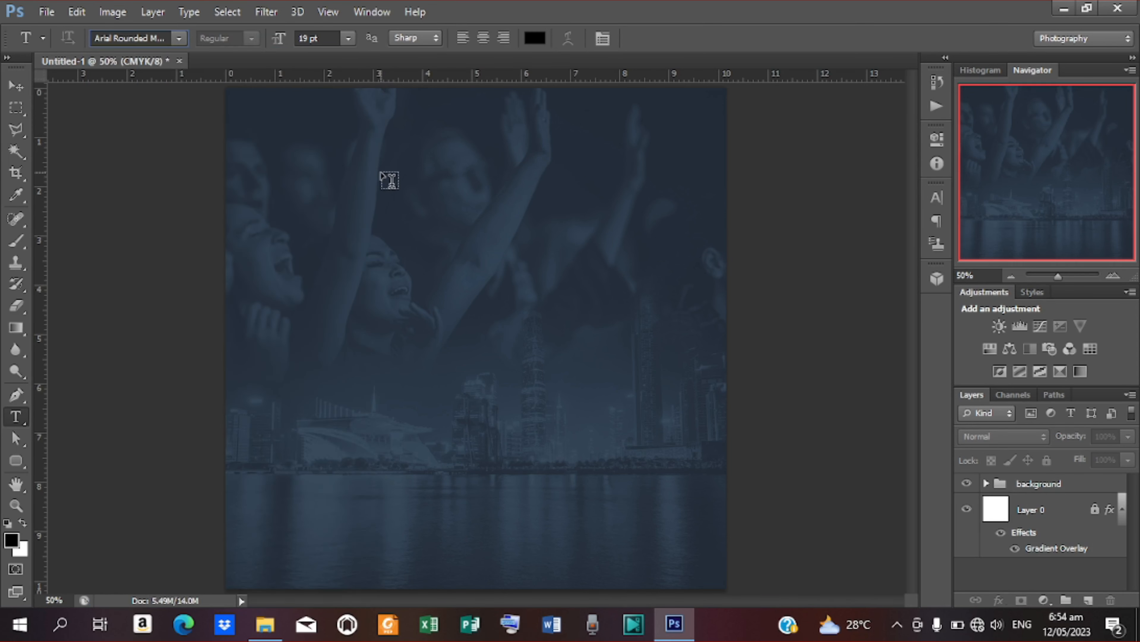
Add the text line PRESBYTERIAN CHURCH OF GHANA near the flyer's upper edge and shift it about 2.25 cm left so it fits the canvas
left_click(390, 163)
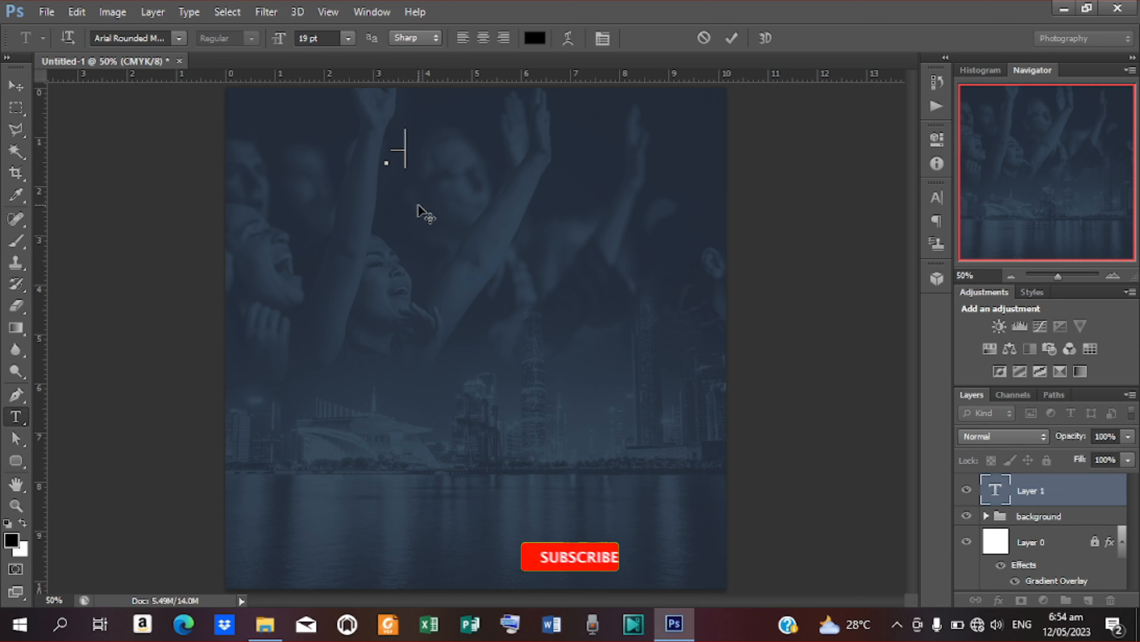
type("P")
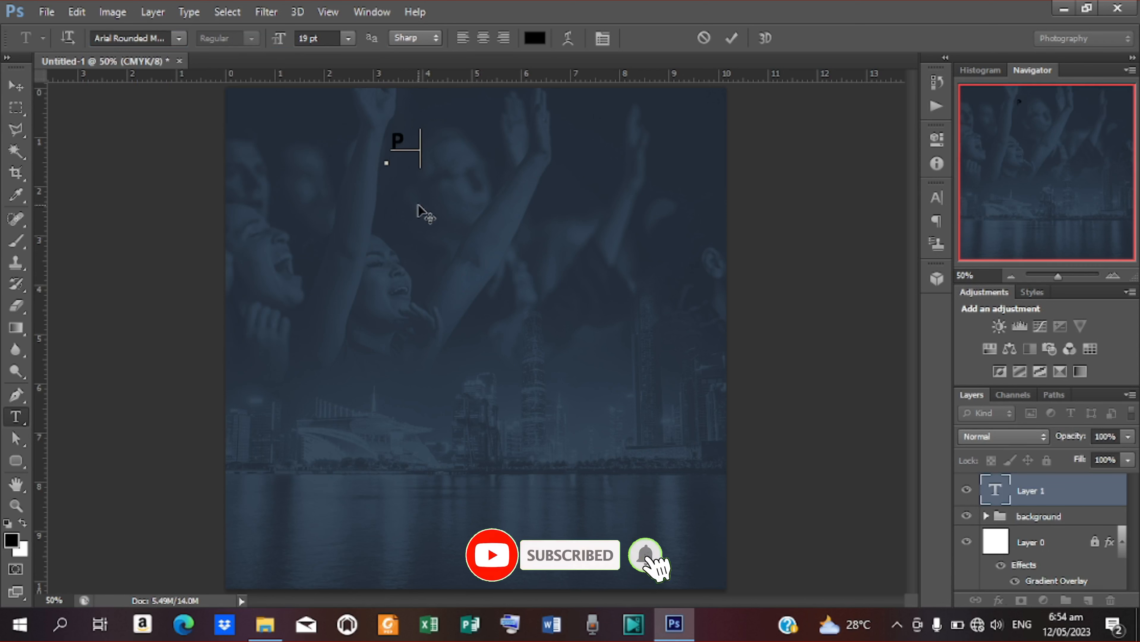
type("RESB")
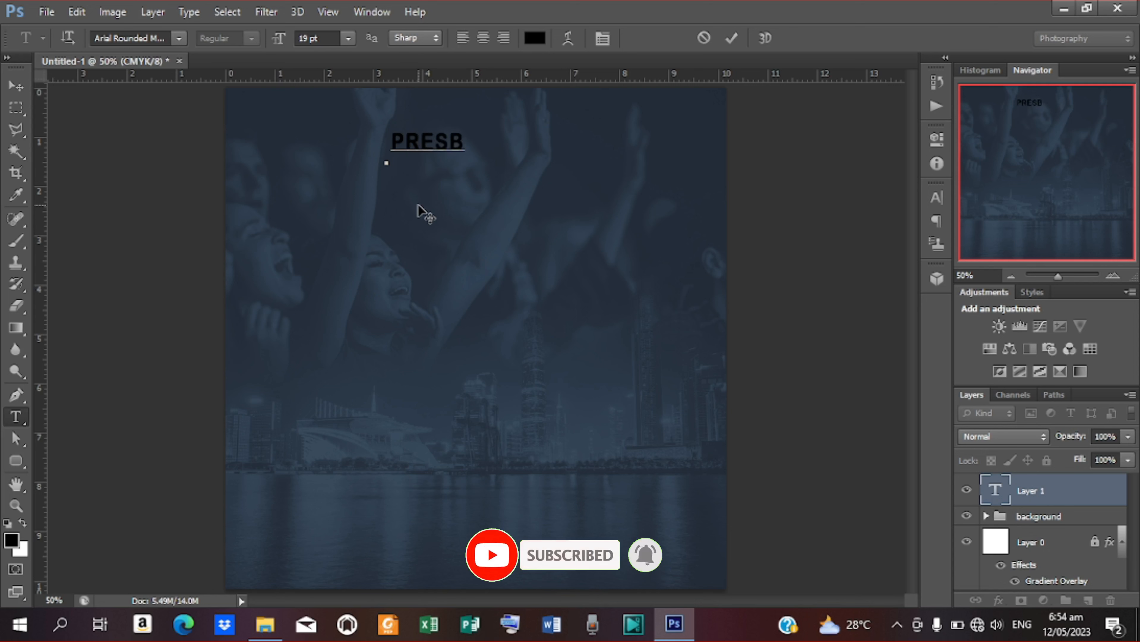
type("YTE")
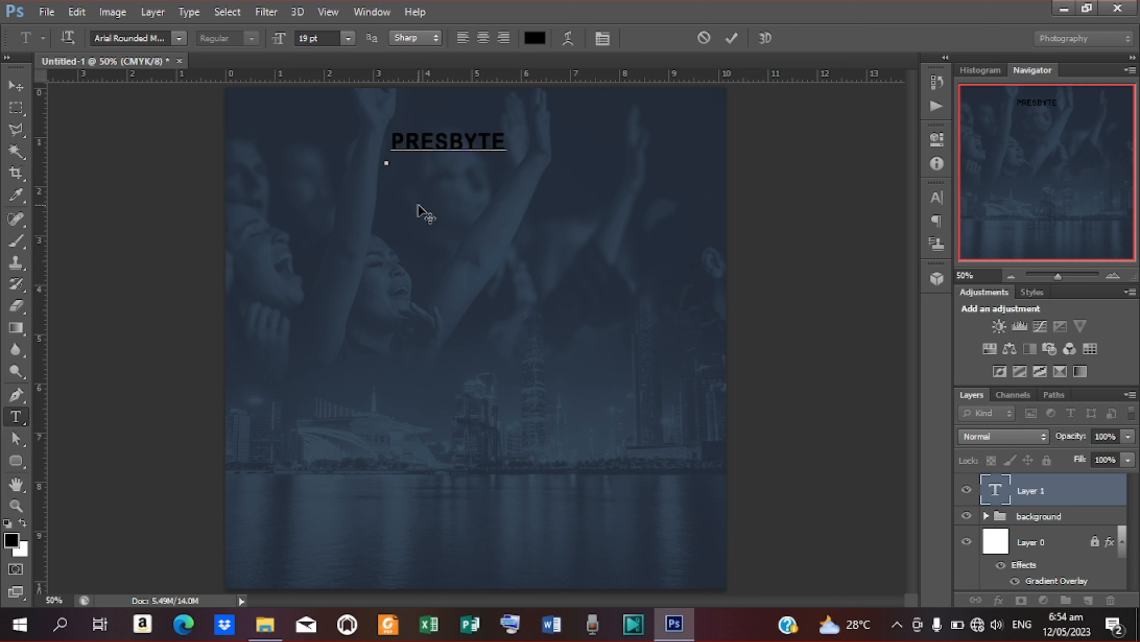
type("RIAN C")
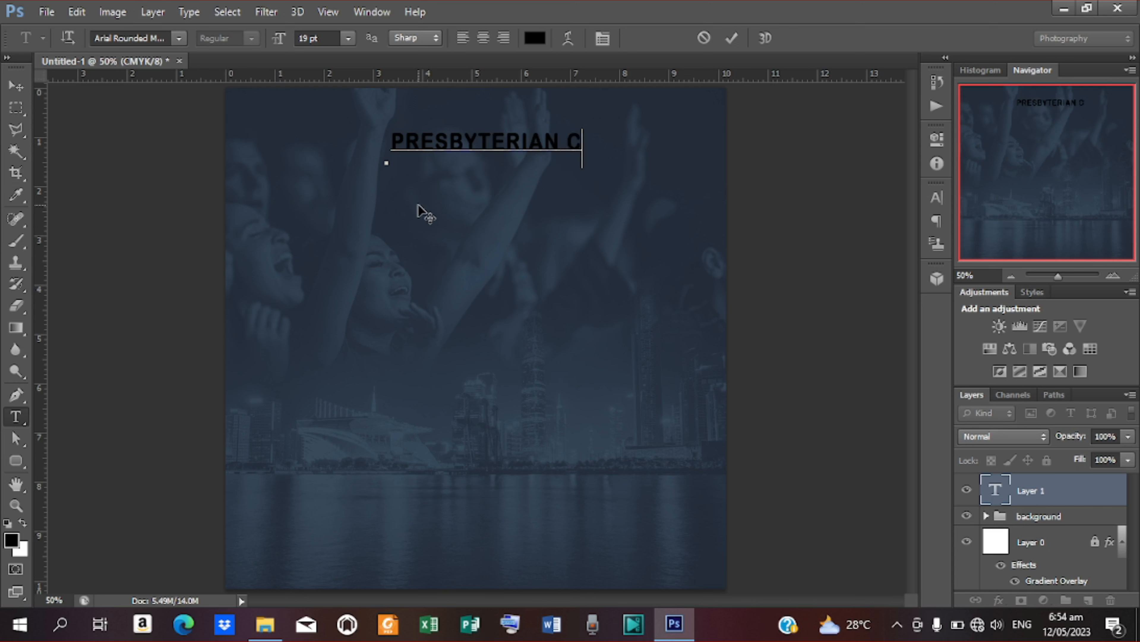
type("HURCH O ")
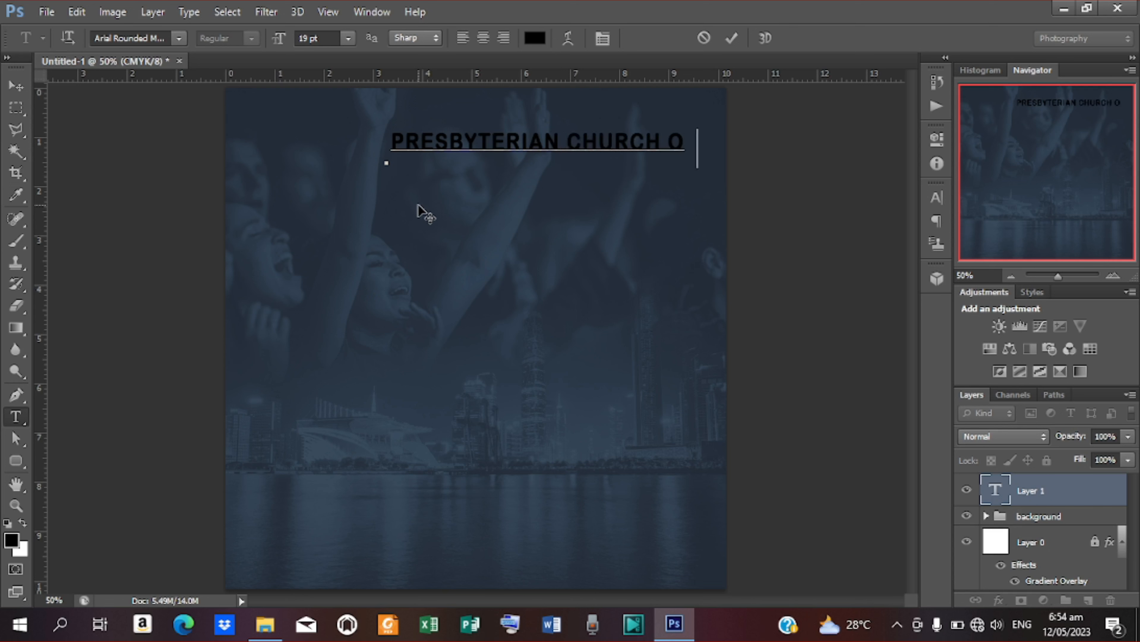
type("F GHAN")
left_click(733, 38)
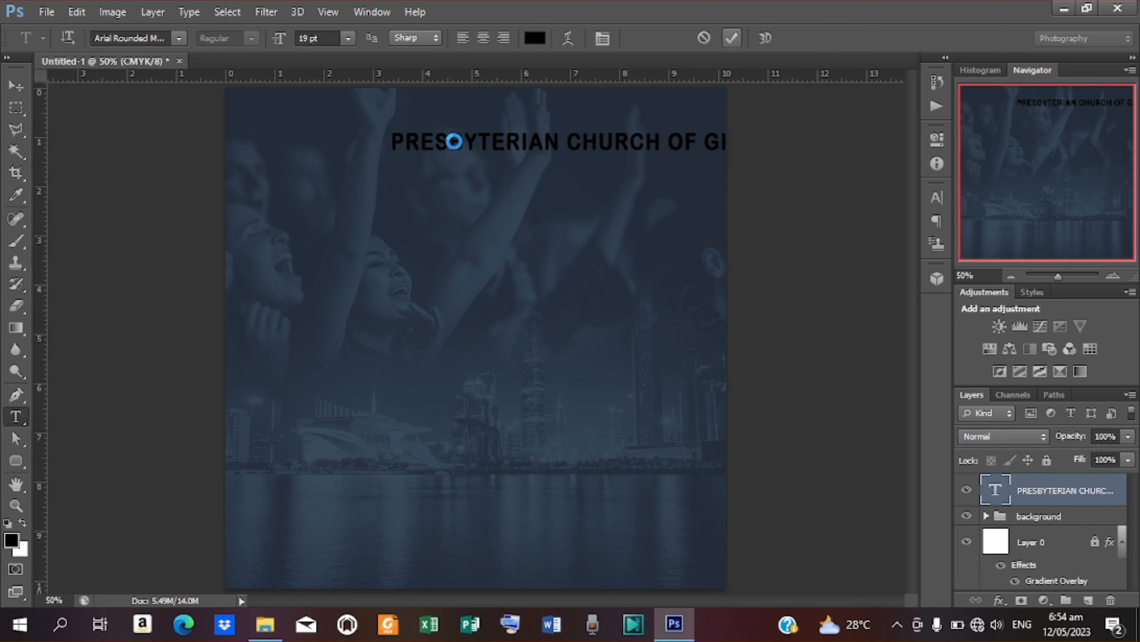
key("v")
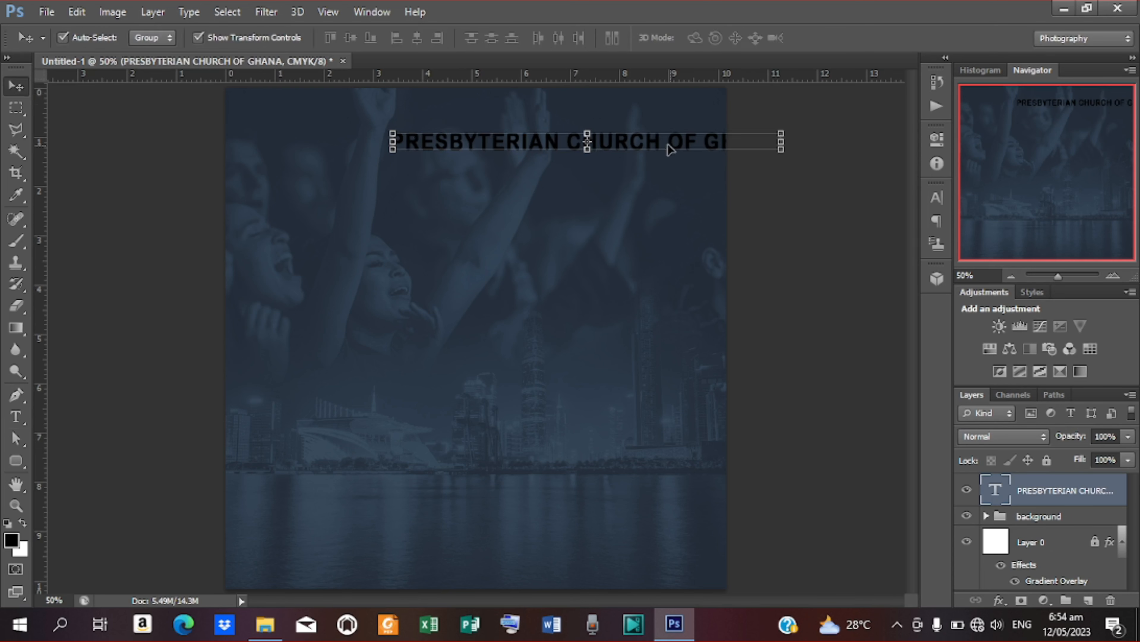
left_click_drag(669, 145, 561, 141)
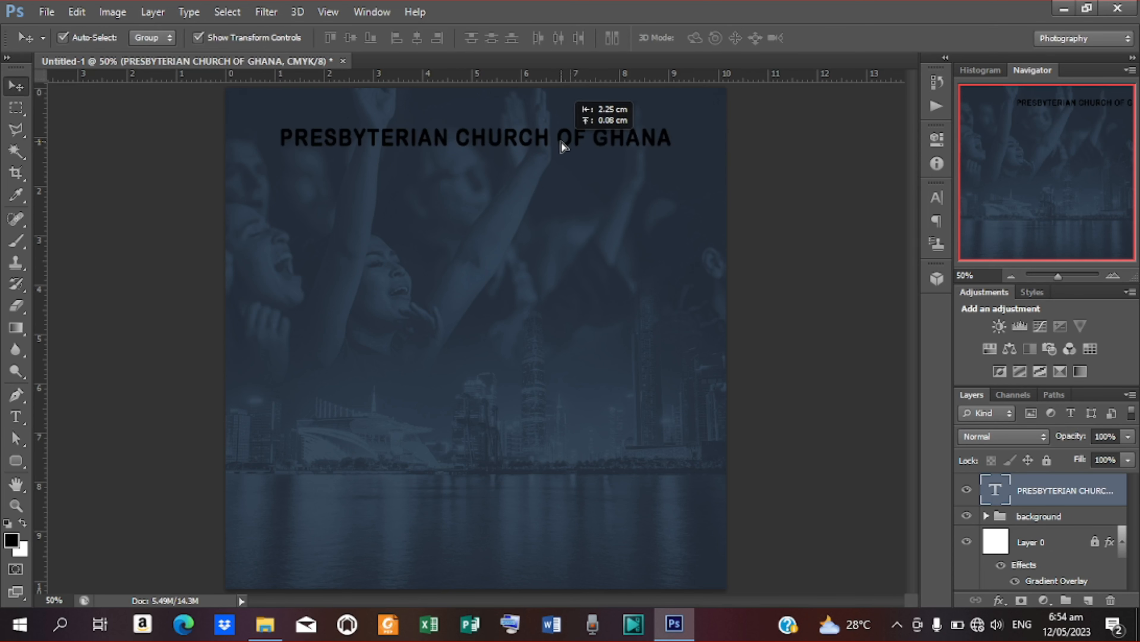
Set the church name's text color to white, #ffffff
left_click(937, 201)
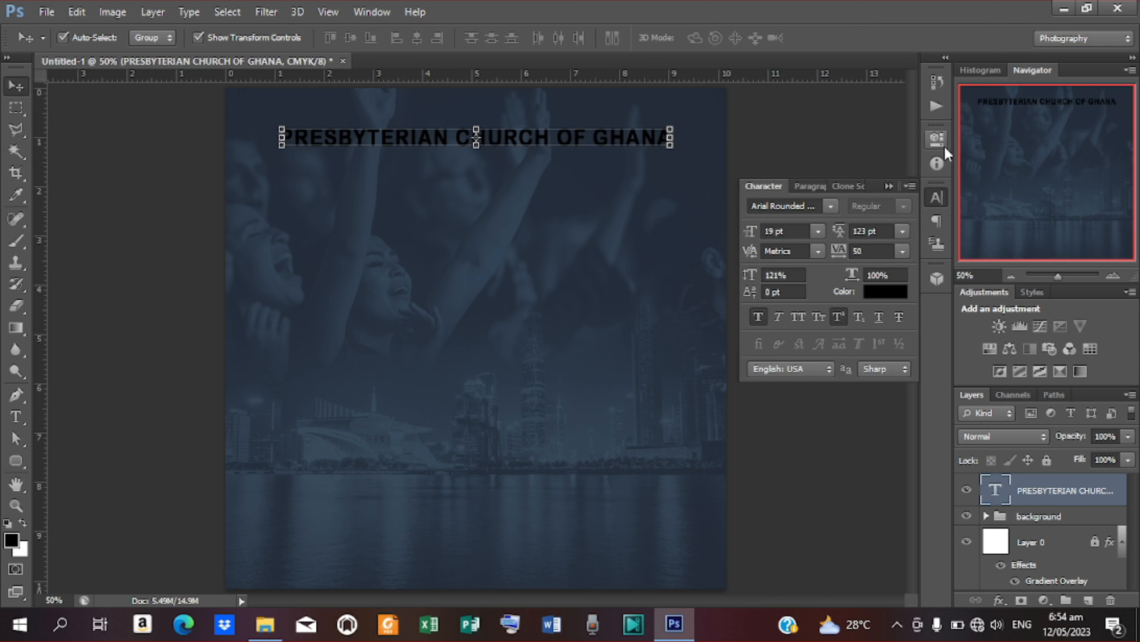
left_click(937, 198)
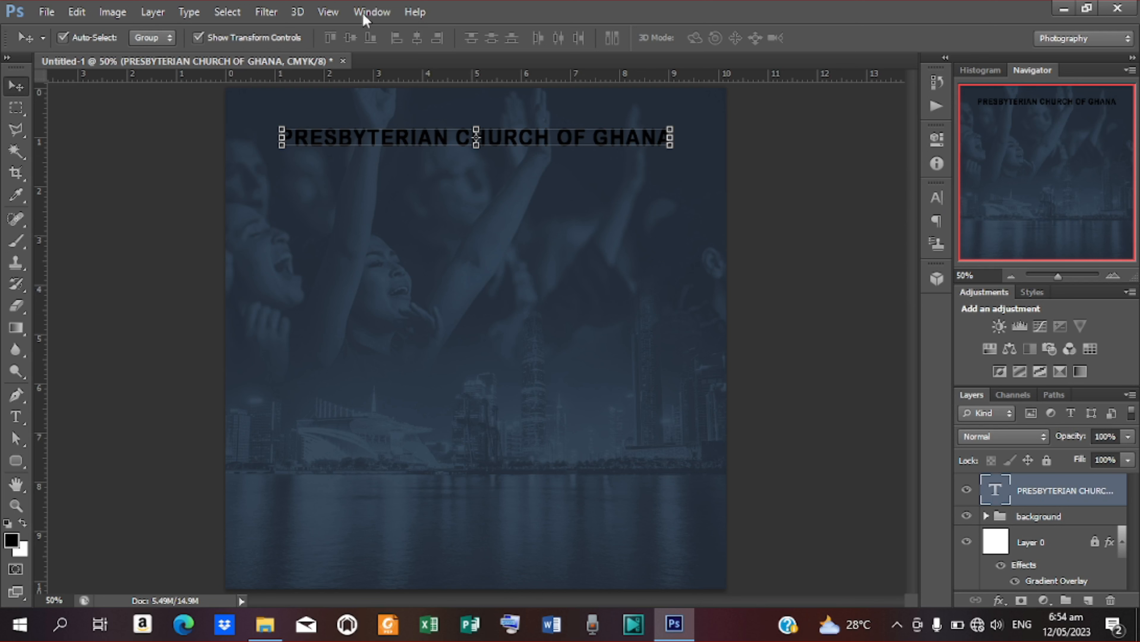
left_click(373, 12)
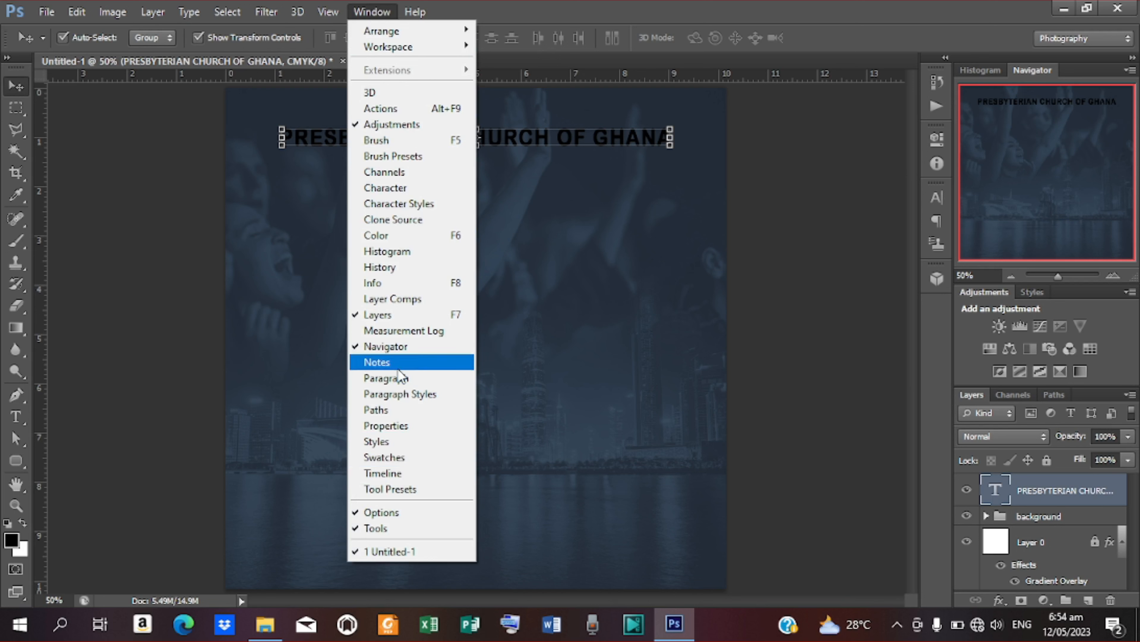
left_click(409, 188)
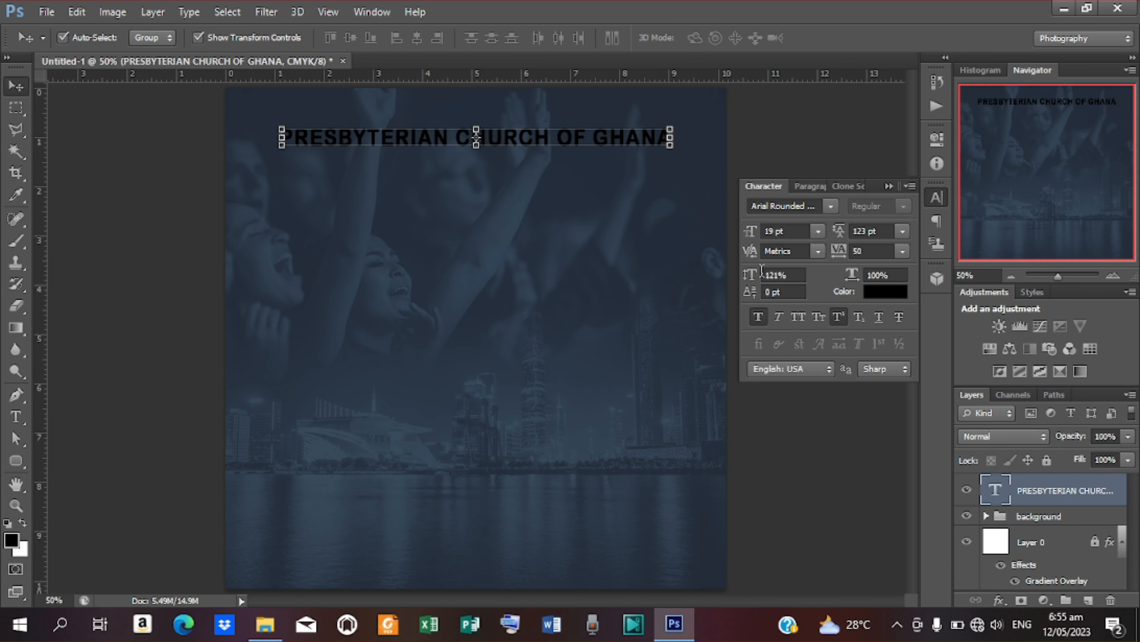
left_click(883, 291)
left_click_drag(726, 184, 674, 117)
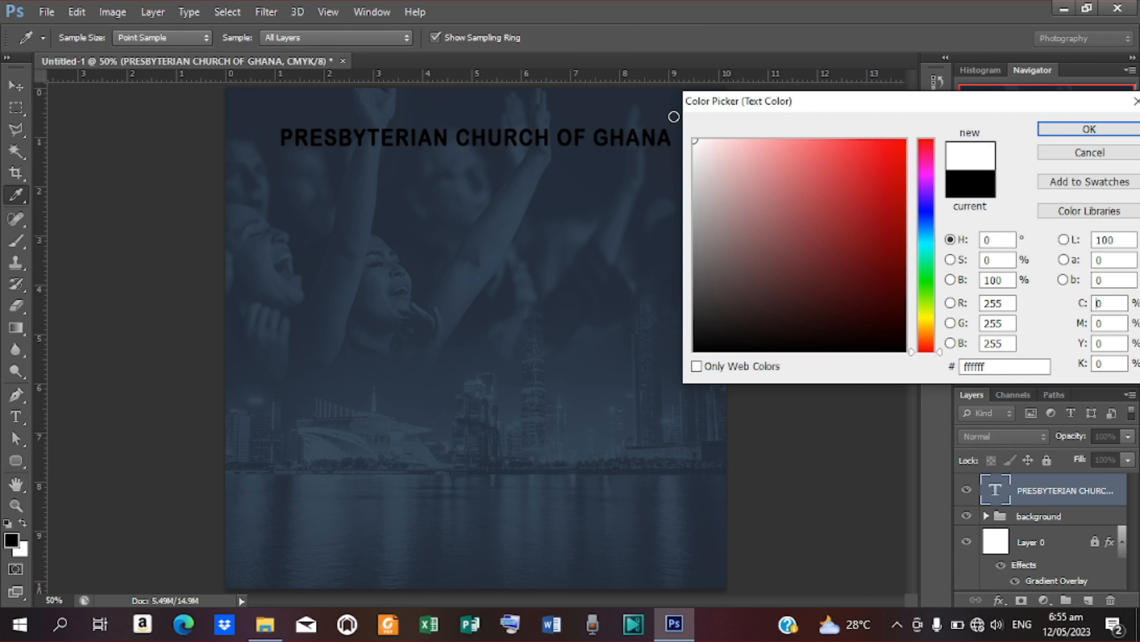
left_click(1097, 128)
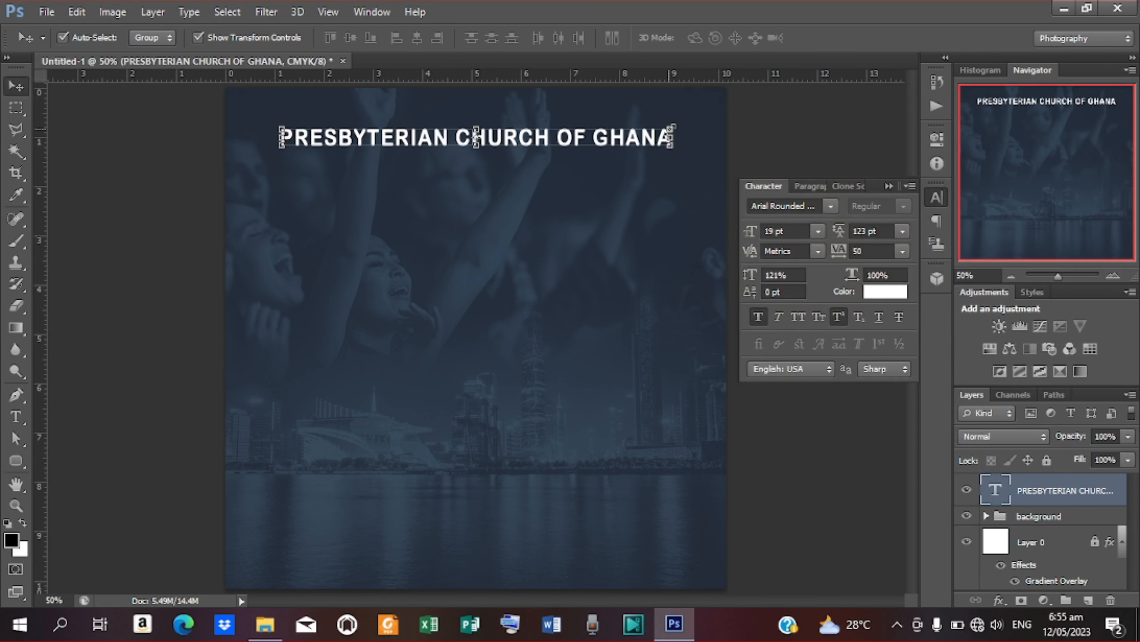
Scale the church name down to 11.39 pt and center it horizontally on the canvas
left_click_drag(671, 135, 591, 140)
left_click(839, 37)
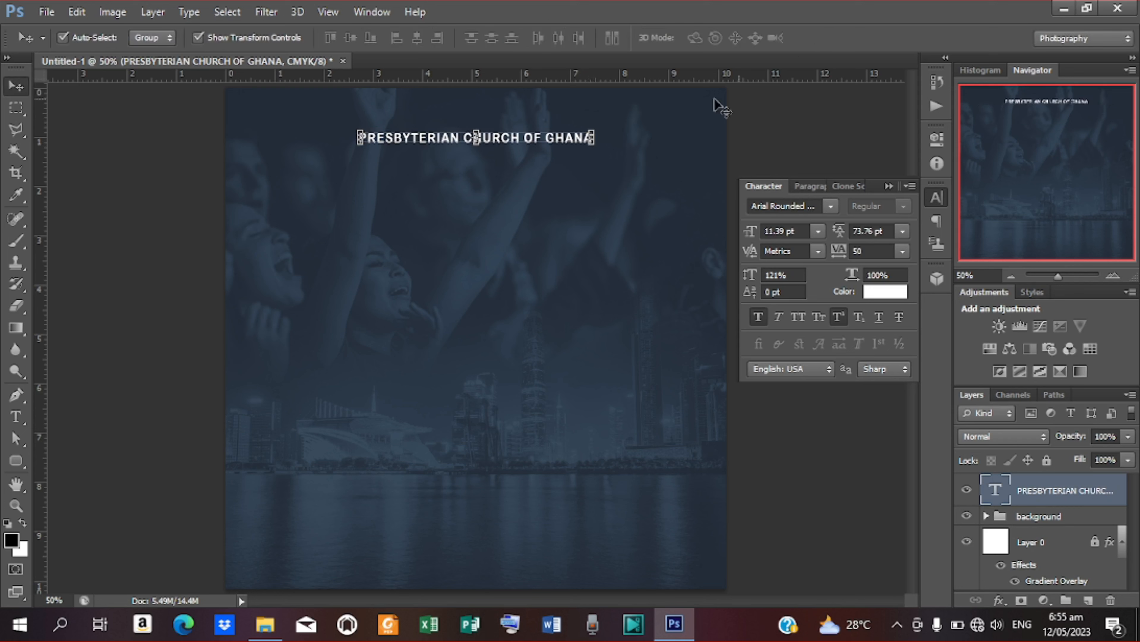
key("ctrl+a")
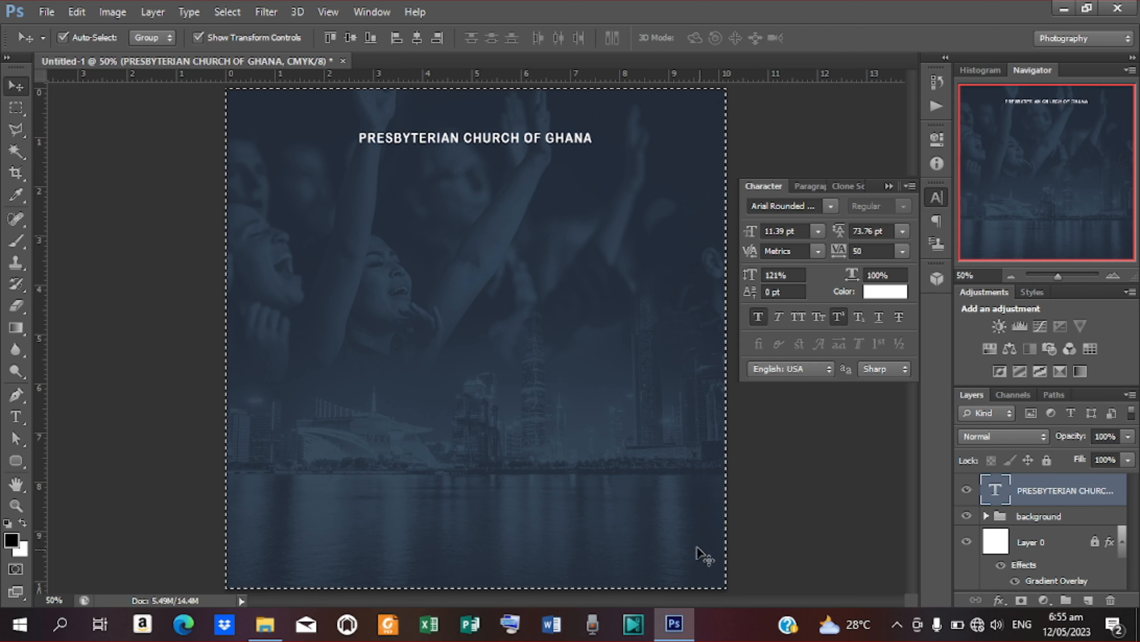
left_click(417, 42)
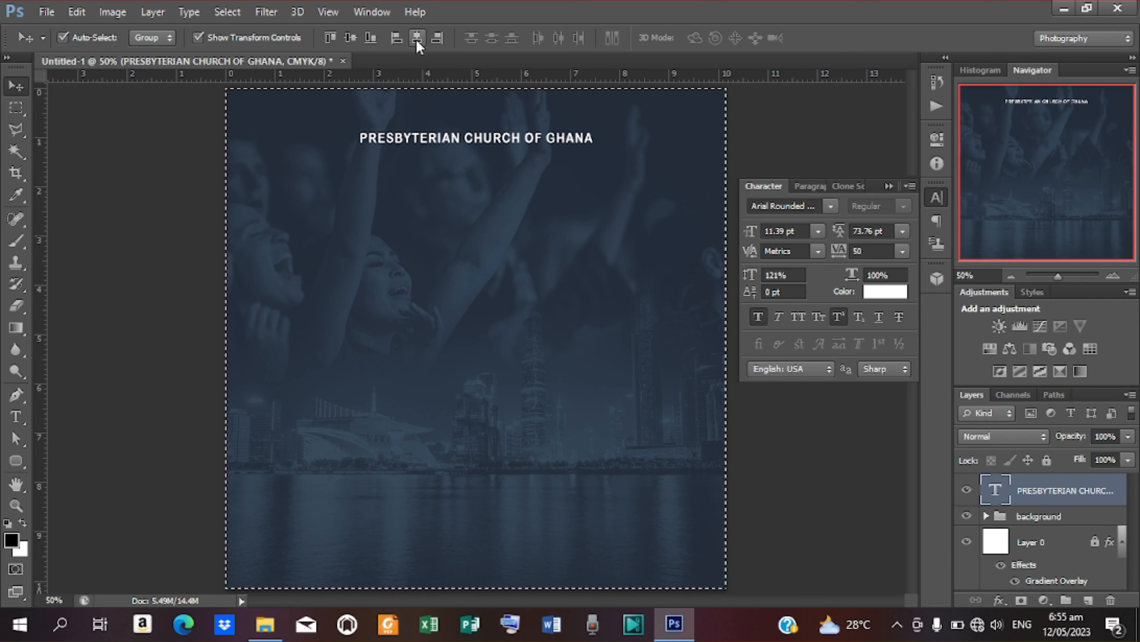
key("ctrl+d")
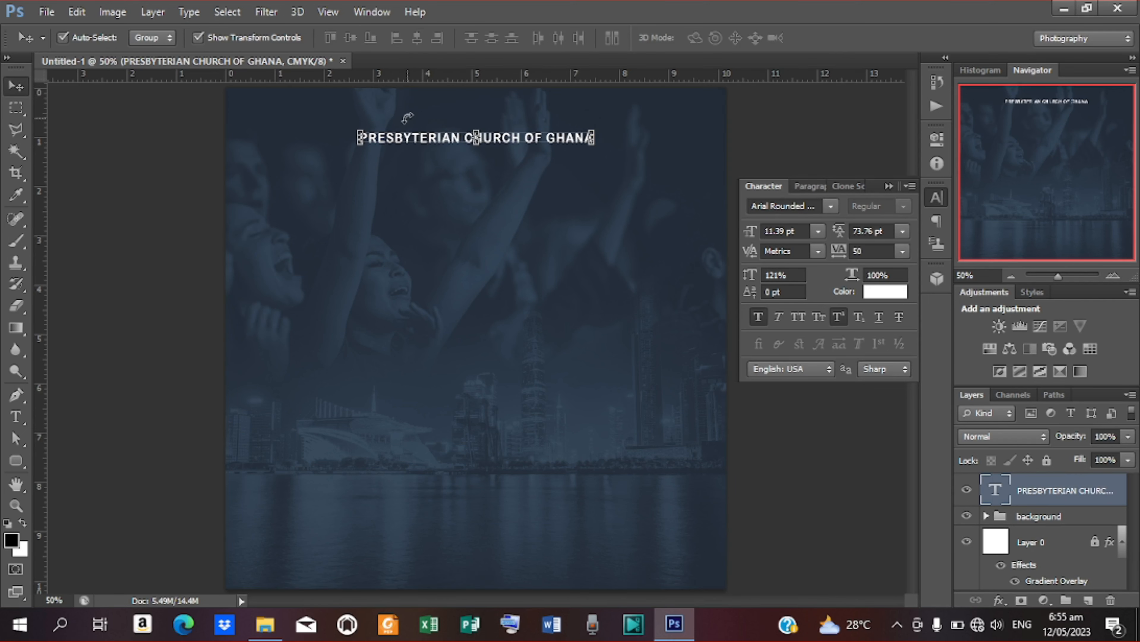
Nudge the church name up and back down to fine-tune its vertical position, about 1 cm below the flyer's upper edge
key("Up")
key("Up")
key("Up")
key("Up")
key("Up")
key("Up")
key("Up")
key("Up")
key("Up")
key("Up")
key("Up")
key("Up")
key("Up")
key("Up")
key("Up")
key("Up")
key("Up")
key("Up")
key("Up")
key("Up")
key("Up")
key("Up")
key("Up")
key("Up")
key("Up")
key("Up")
key("Up")
key("Up")
key("Up")
key("Up")
key("Up")
key("Up")
key("Up")
key("Up")
key("Up")
key("Up")
key("Up")
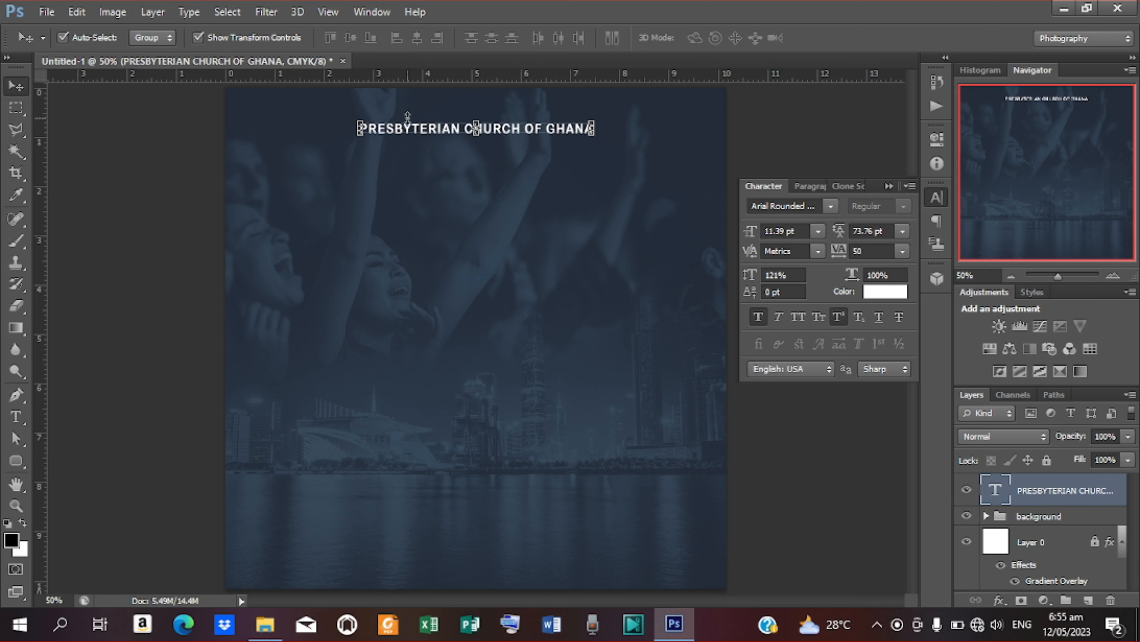
key("Down")
key("Down")
key("Down")
key("Down")
key("Down")
key("Down")
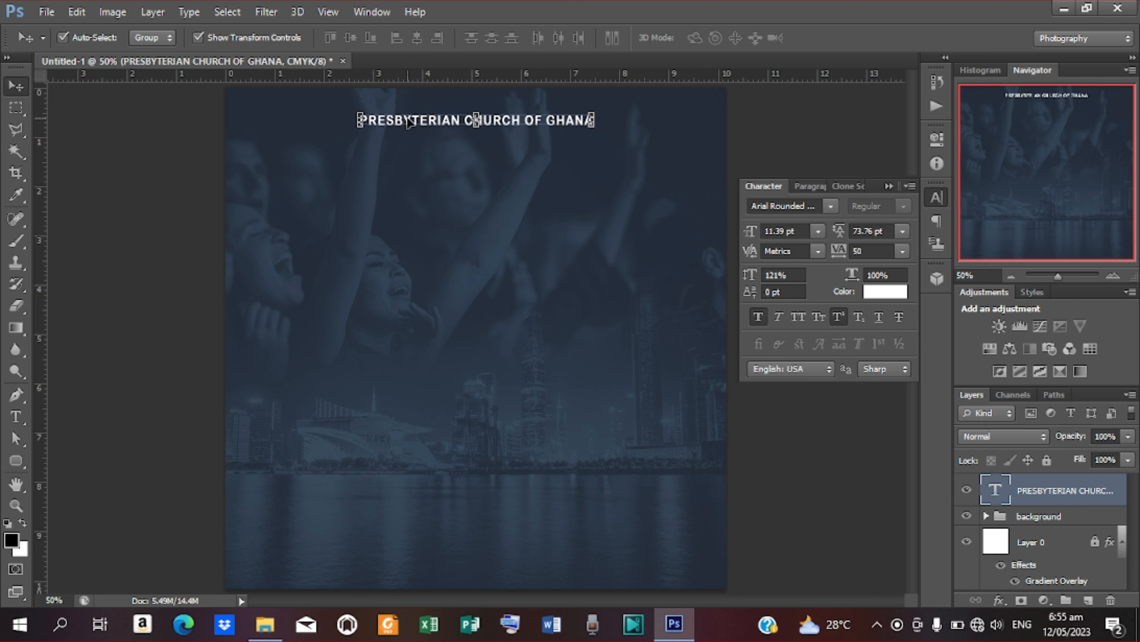
key("Down")
key("Down")
key("Down")
key("Down")
key("Down")
key("Down")
key("Down")
key("Down")
key("Down")
key("Down")
key("Down")
key("Down")
key("Down")
key("Down")
key("Down")
key("Down")
key("Down")
key("Down")
key("Down")
key("Down")
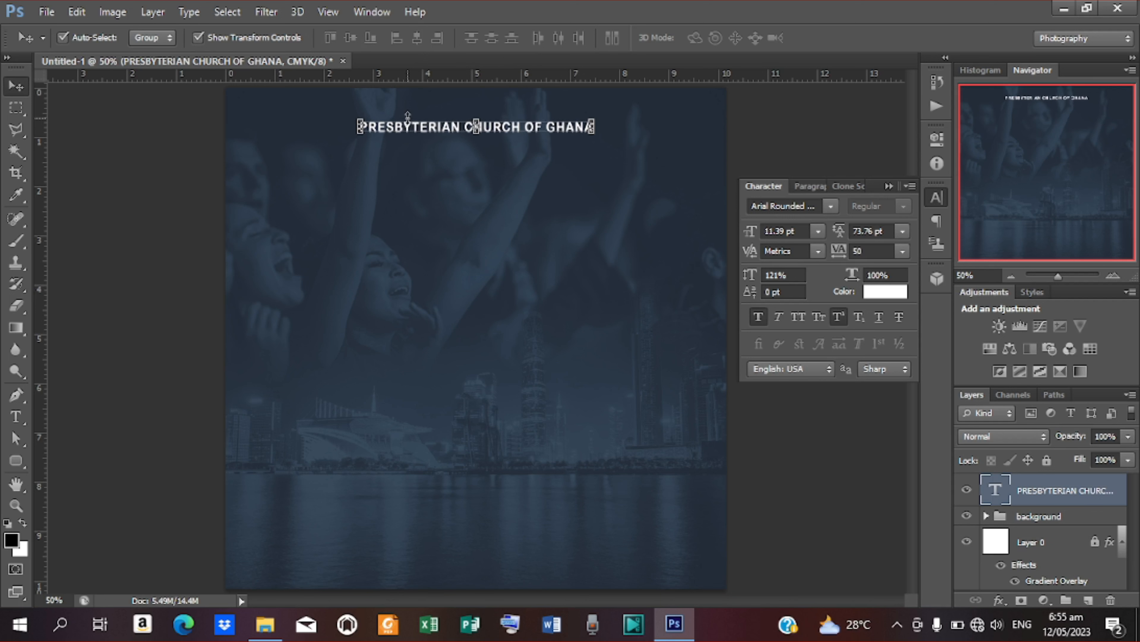
key("Down")
key("Down")
key("Down")
key("Down")
key("Down")
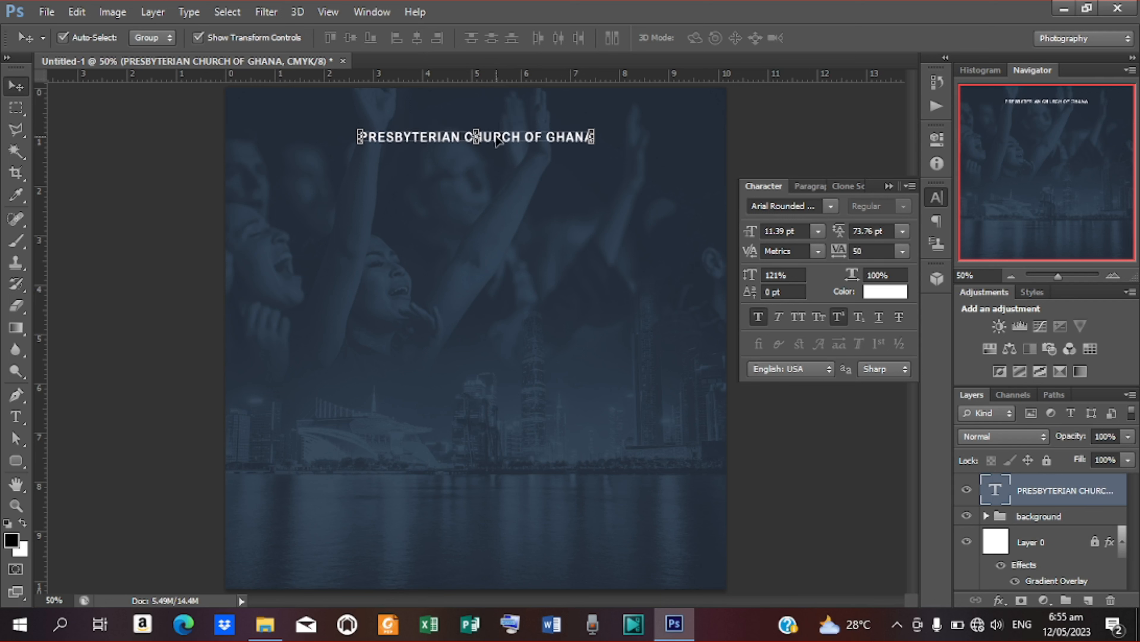
Duplicate the church name layer and move the copy directly below the original line
key("ctrl+j")
key("Down")
key("Down")
key("Down")
key("Down")
key("Down")
key("Down")
key("Down")
key("Down")
key("Down")
key("Down")
key("Down")
key("Down")
key("Down")
key("Down")
key("Down")
key("Down")
key("Down")
key("Down")
key("Down")
key("Down")
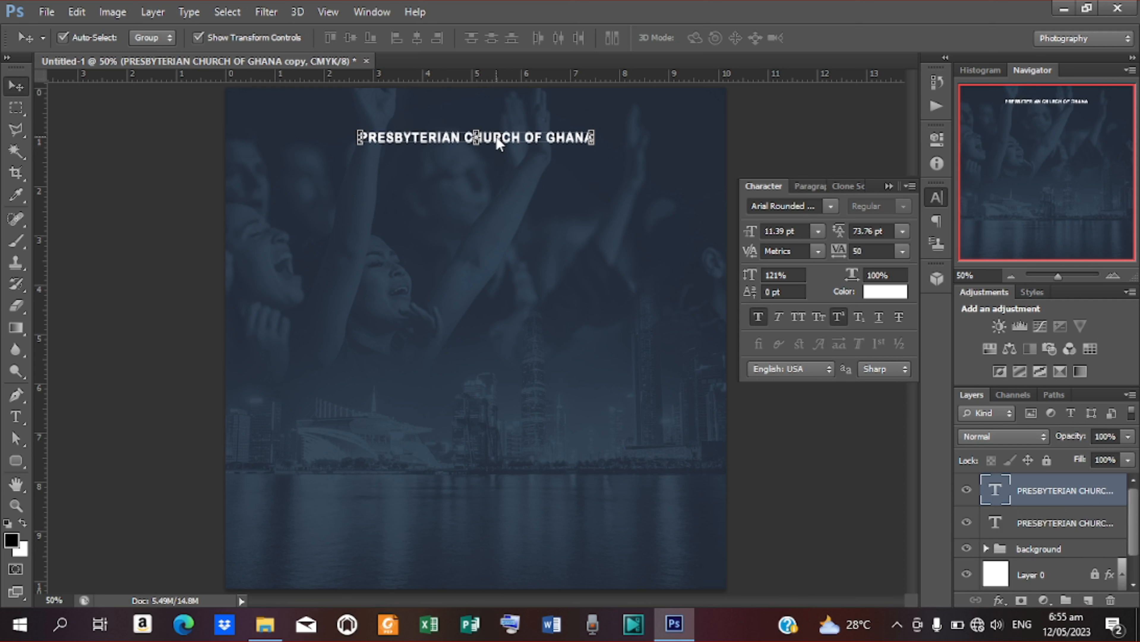
key("Down")
key("Down")
key("Down")
key("Down")
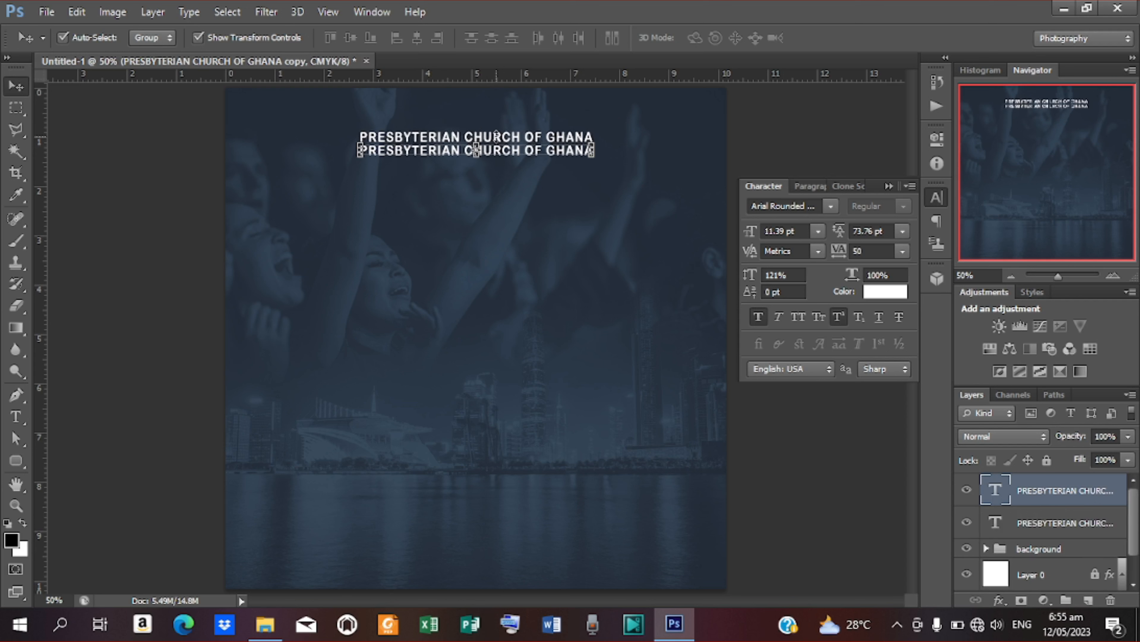
Replace the text of the copied church name line with "GRACE CONGREGATION - CHAKORE"
key("t")
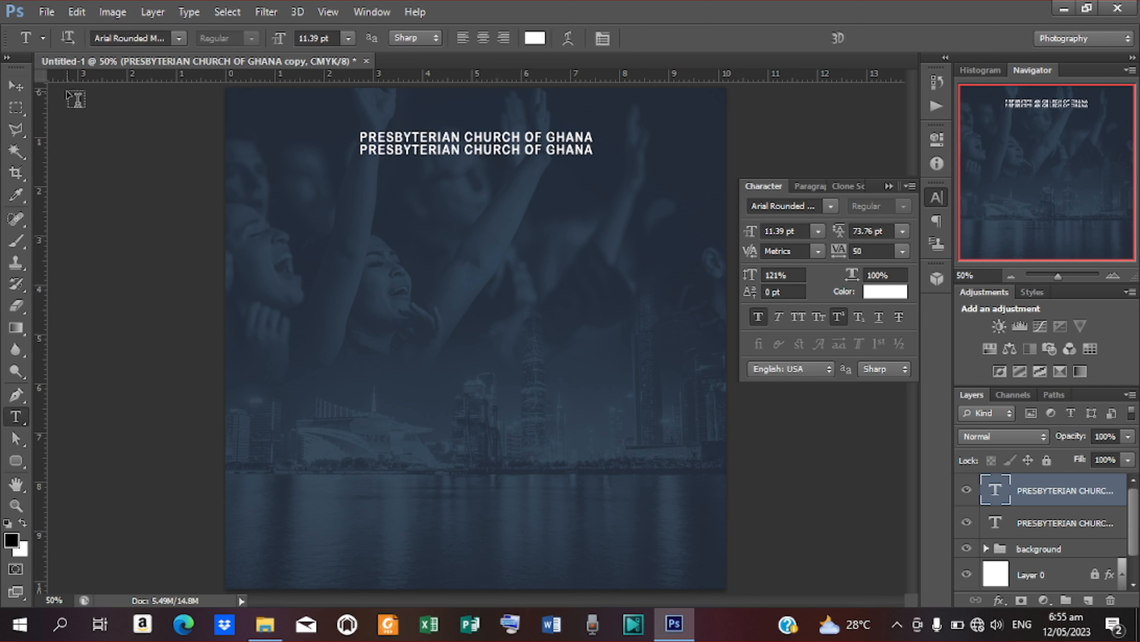
left_click_drag(362, 150, 594, 152)
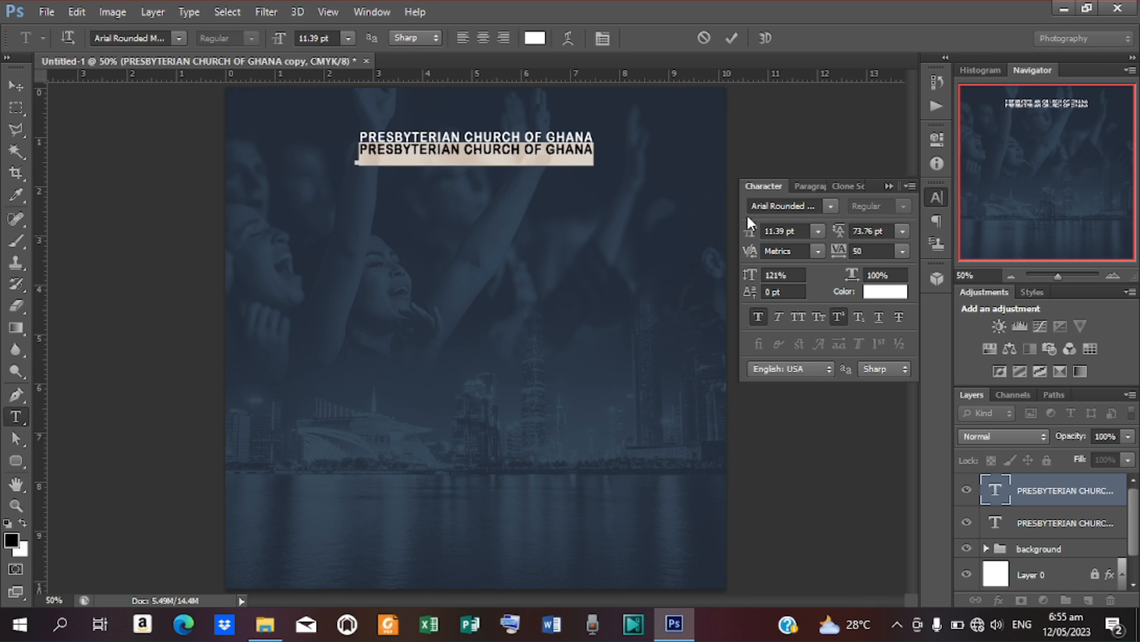
type("GRACE CONGREGATION -")
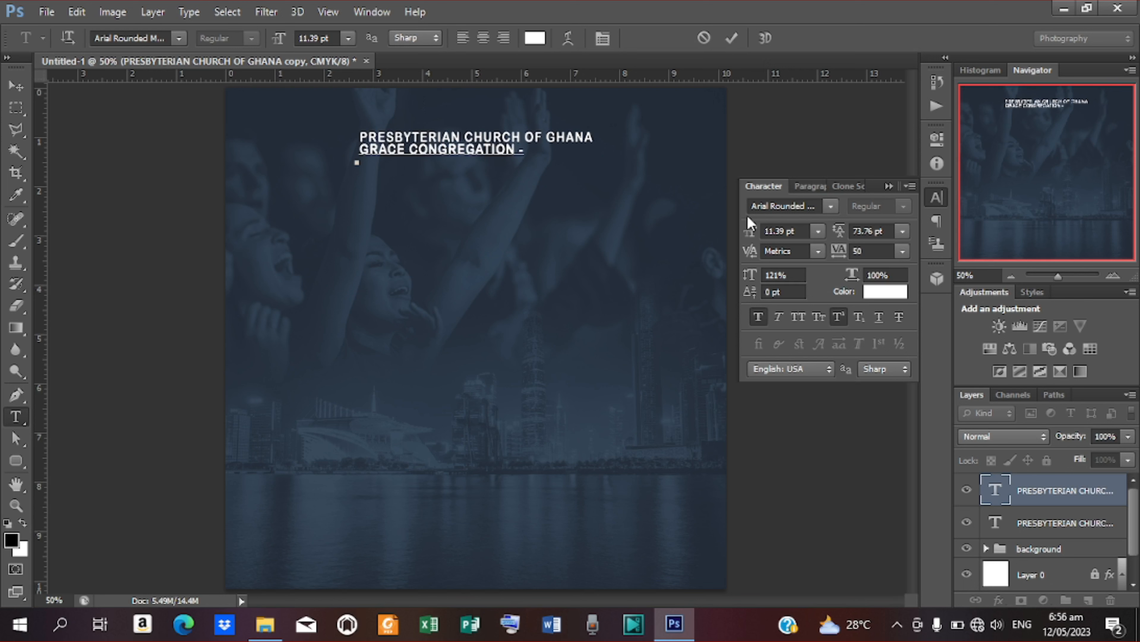
type("KORE")
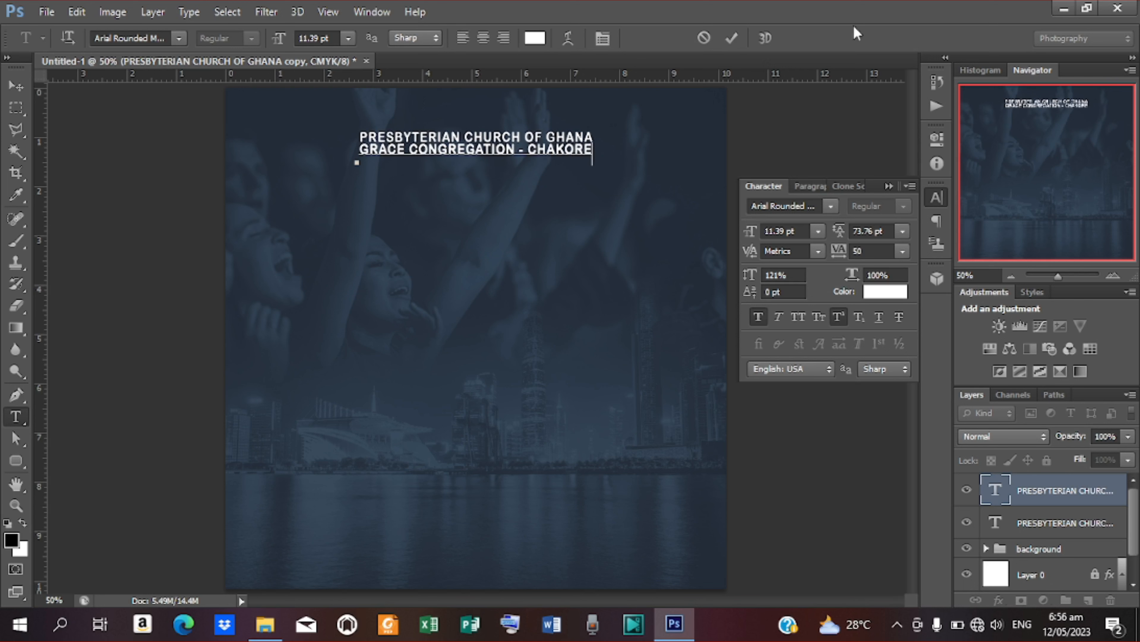
left_click(733, 38)
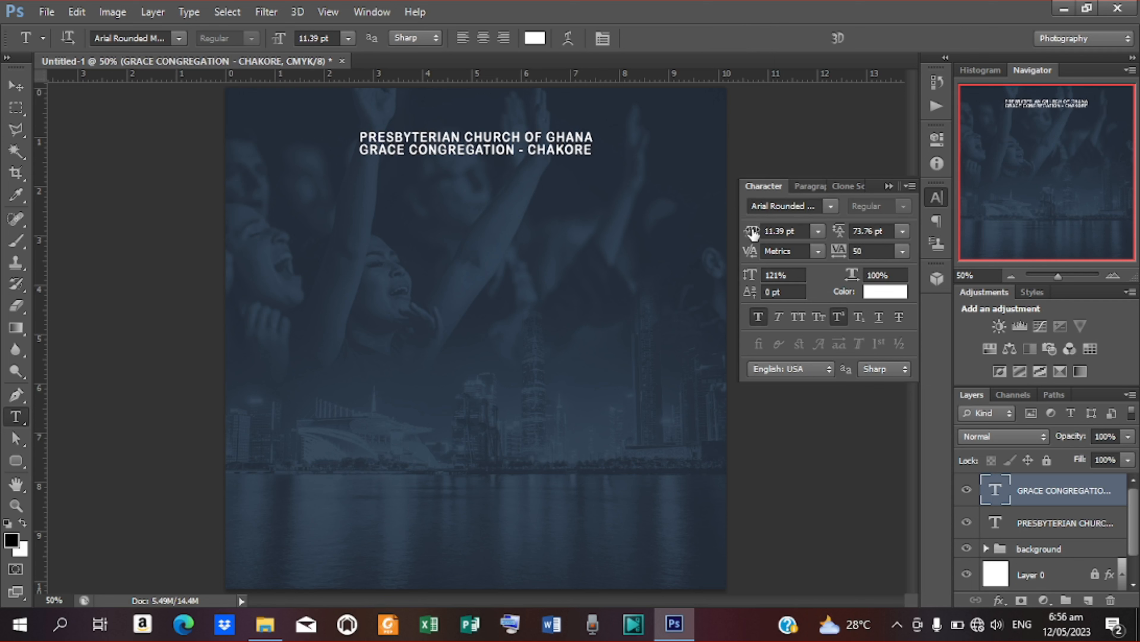
Reduce the congregation line's font size to 9.39 pt and center it horizontally on the canvas
left_click_drag(751, 233, 750, 233)
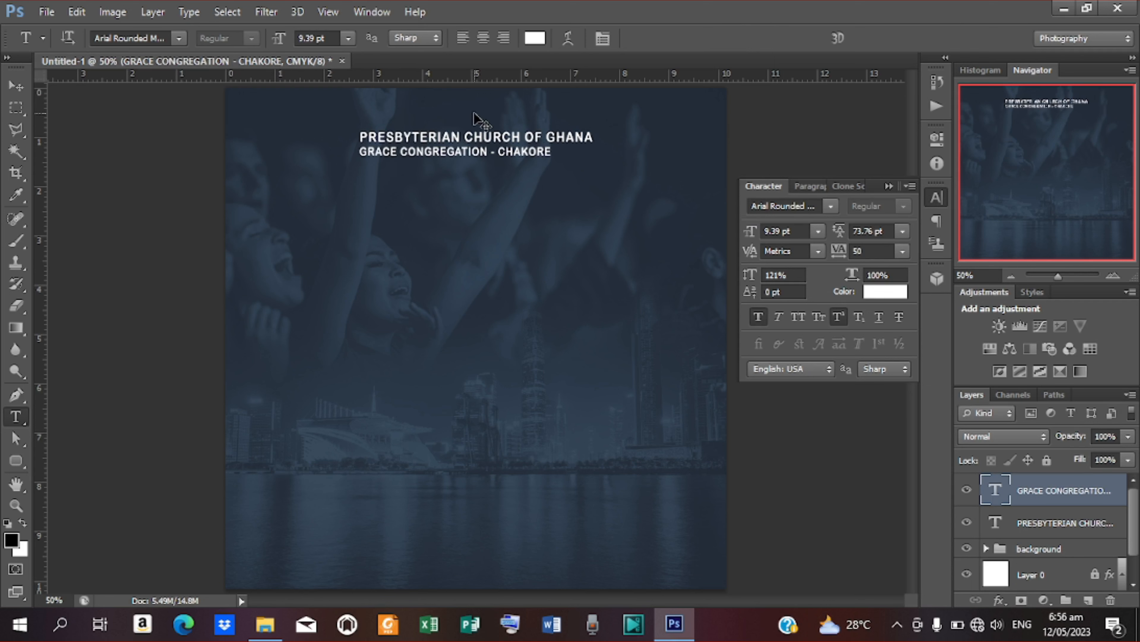
key("ctrl+a")
key("v")
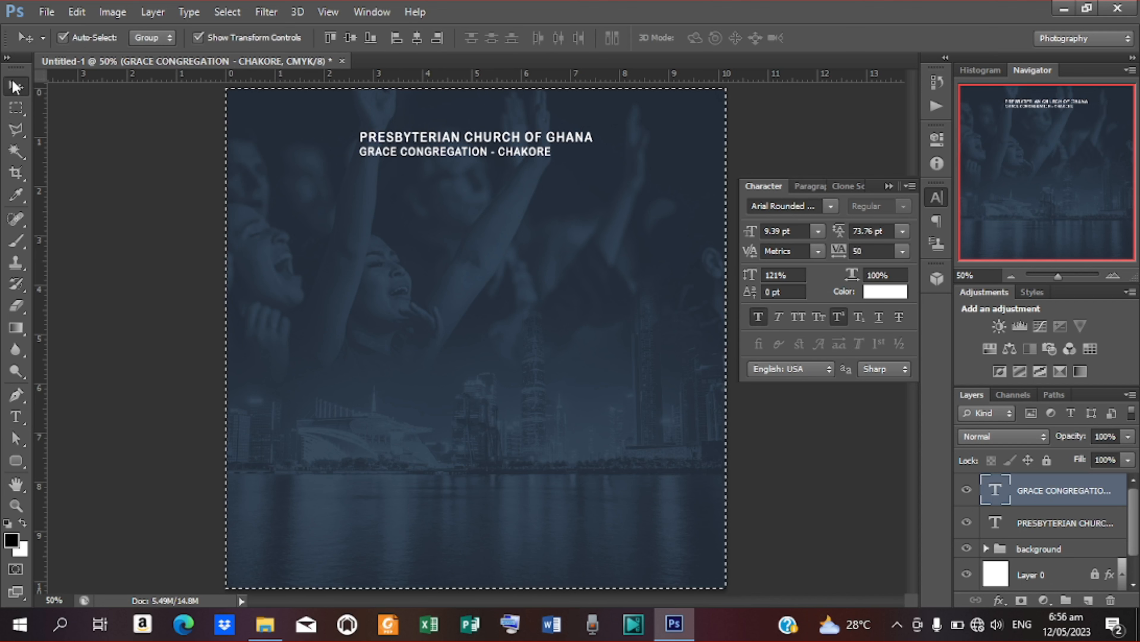
left_click(417, 39)
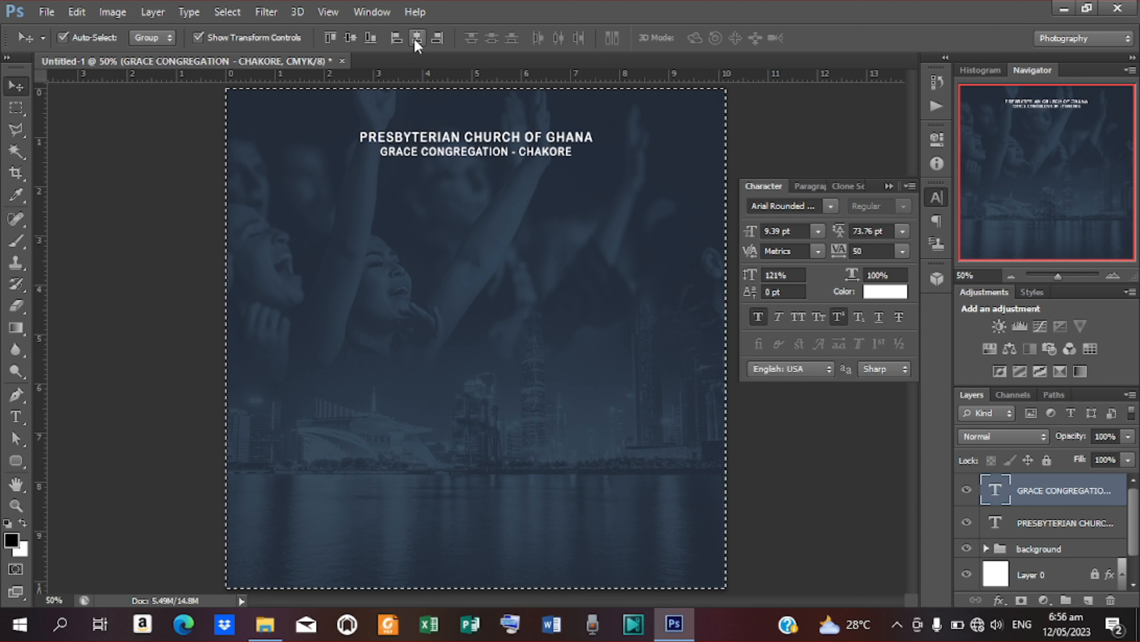
key("ctrl+d")
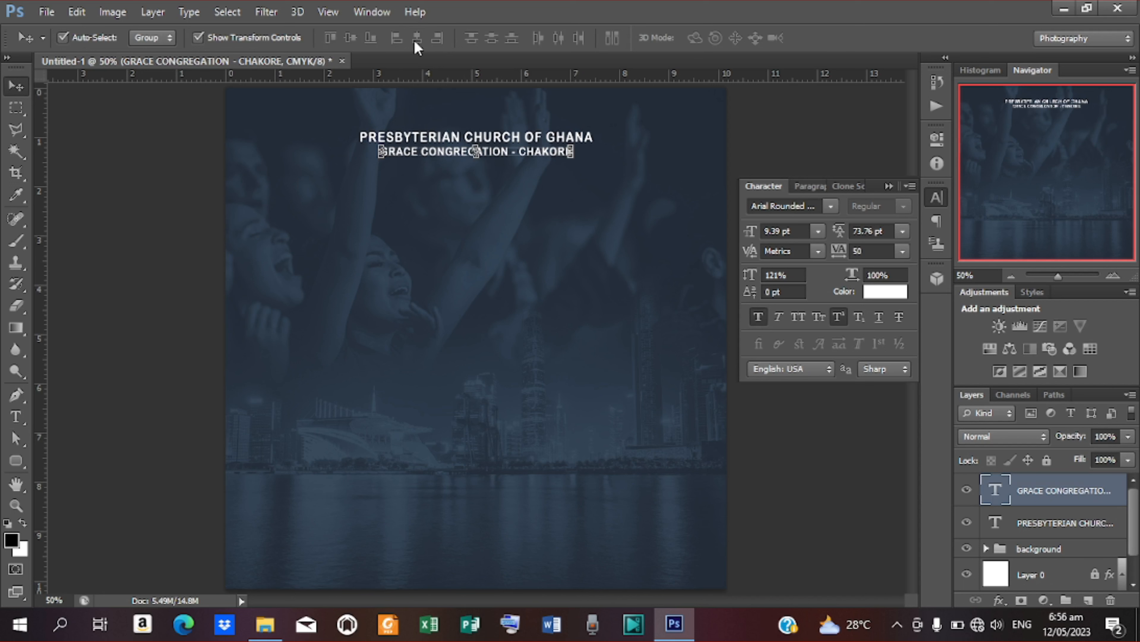
Nudge the congregation line up so it sits closer beneath the church name, and deselect it
key("Up")
key("Up")
key("Up")
key("Up")
key("Up")
key("Up")
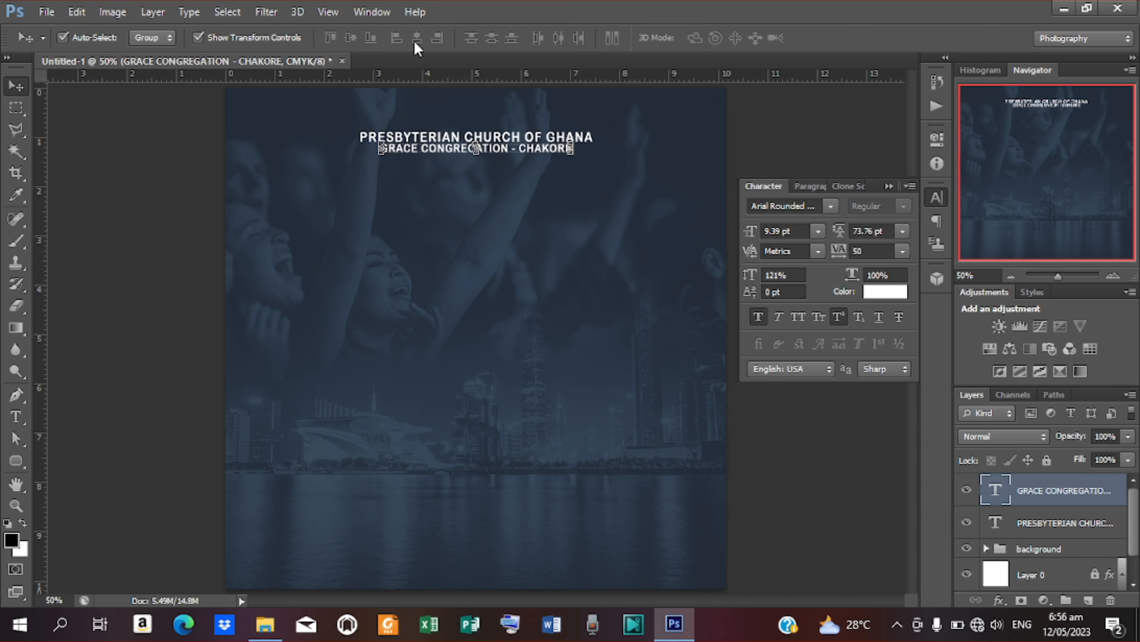
left_click(761, 419)
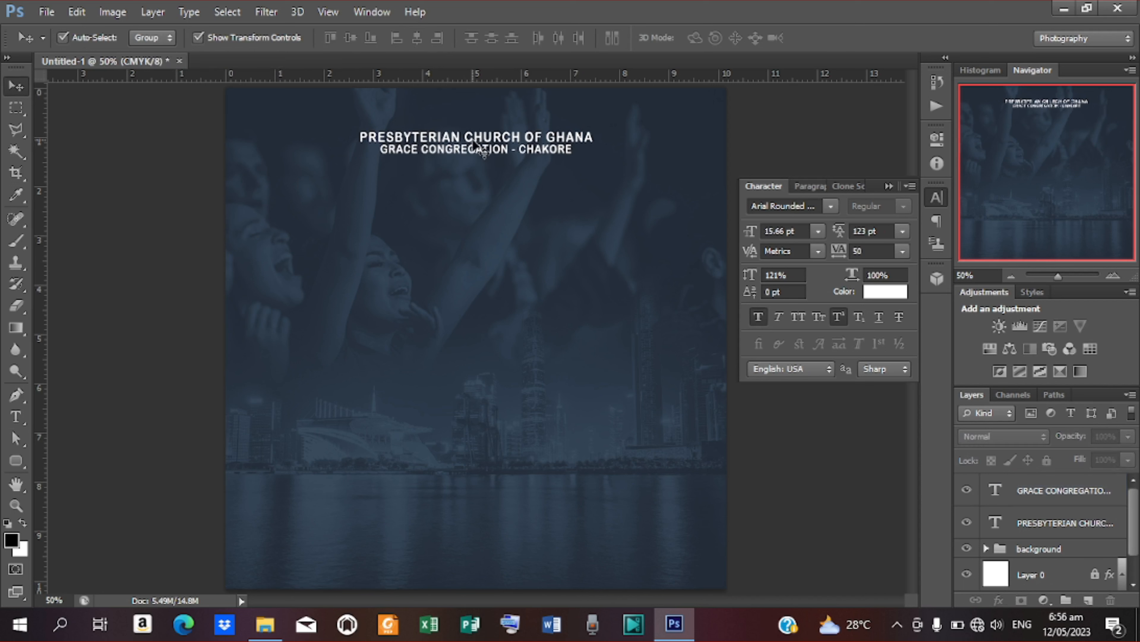
Duplicate the church name layer and move the copy below the congregation line, about 2.2 cm from the flyer's upper edge
left_click(484, 141)
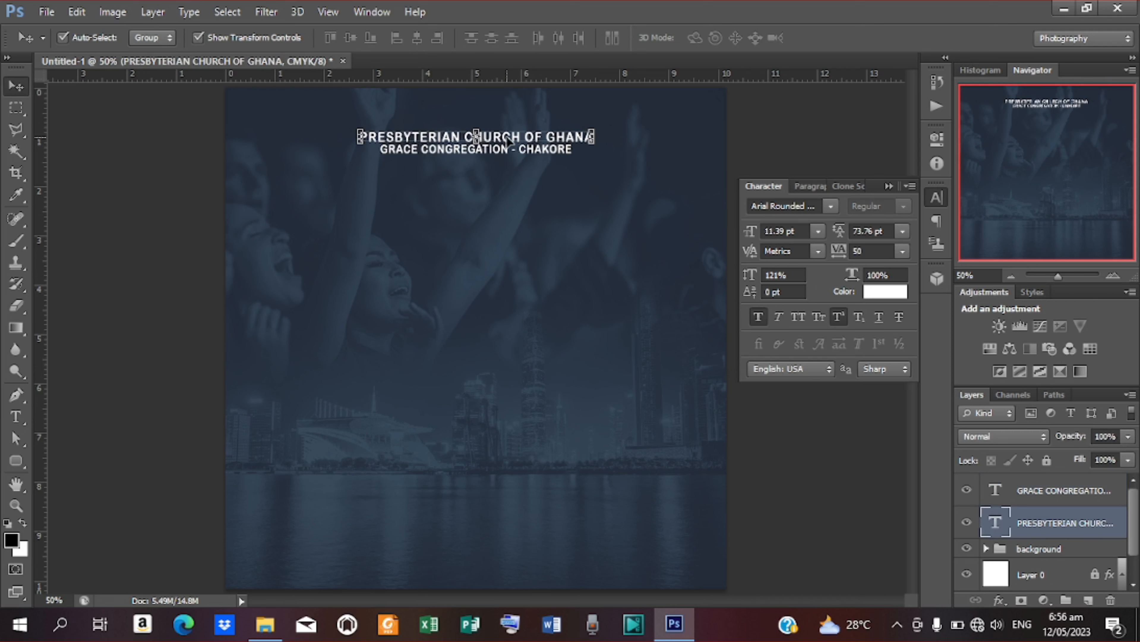
right_click(1047, 525)
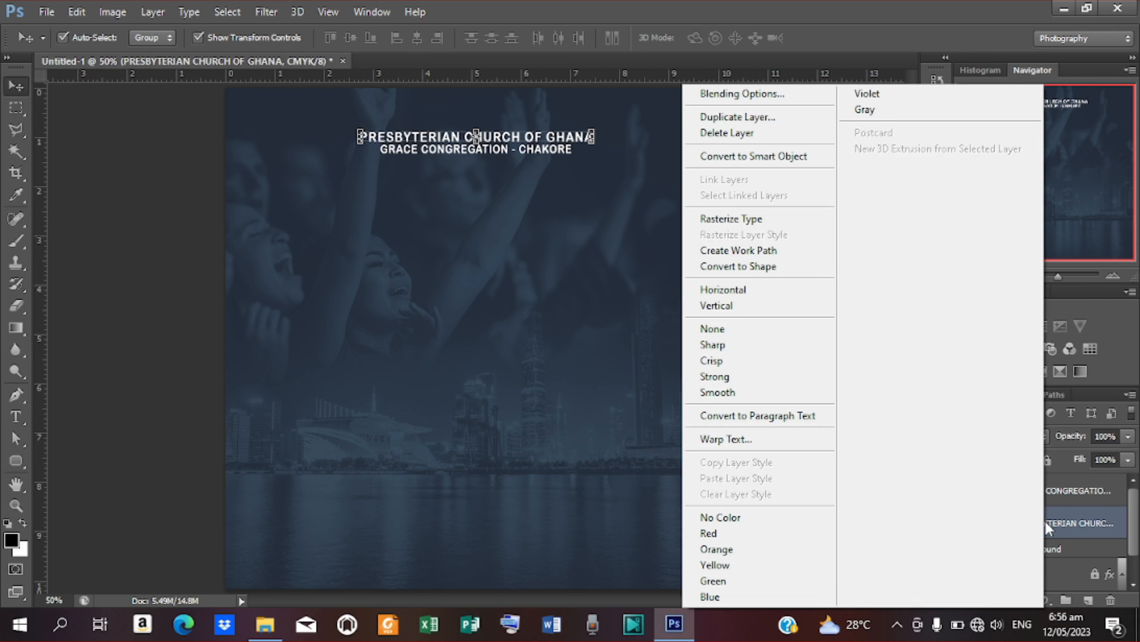
left_click(751, 118)
left_click(714, 187)
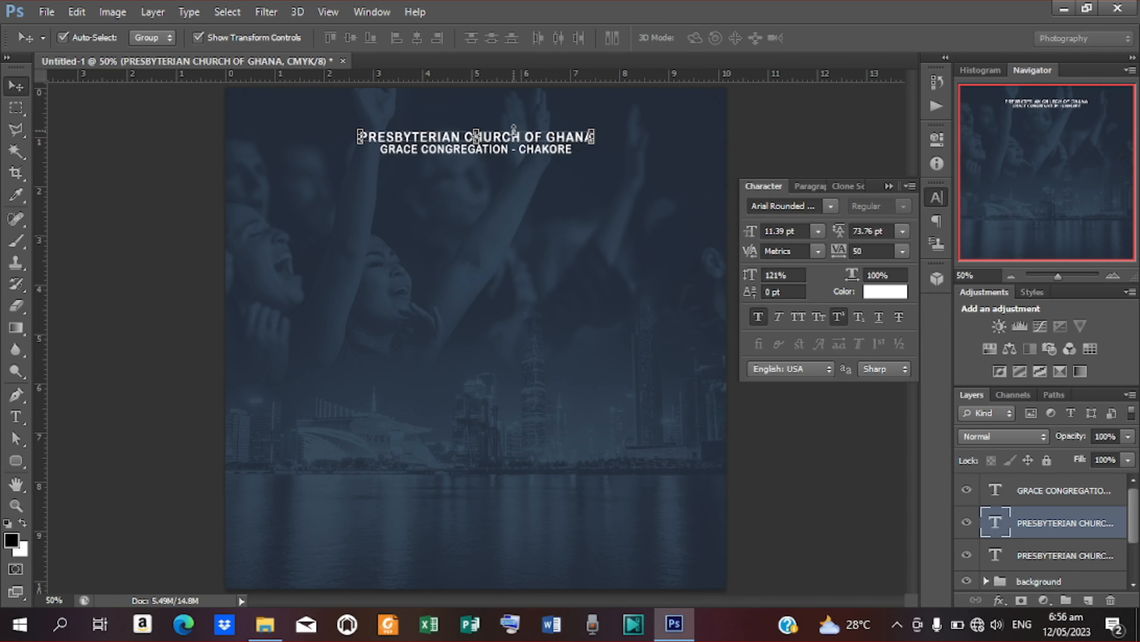
left_click_drag(514, 144, 508, 201)
Replace the new copy's text with "Presents:" and center it horizontally on the canvas
key("t")
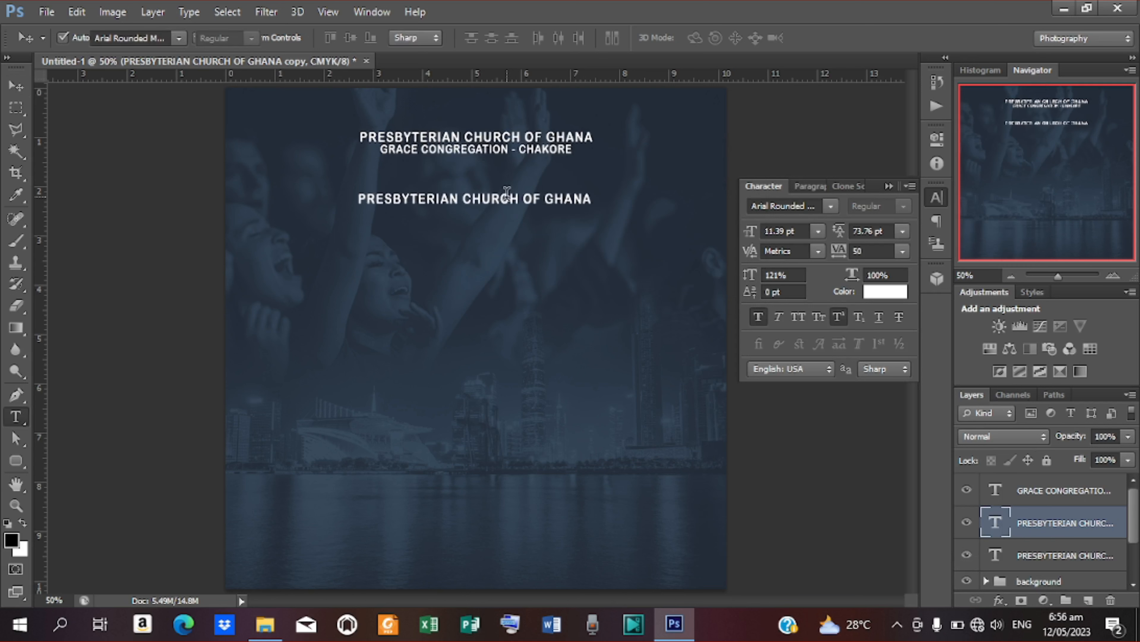
left_click_drag(360, 198, 623, 217)
type("Presents:")
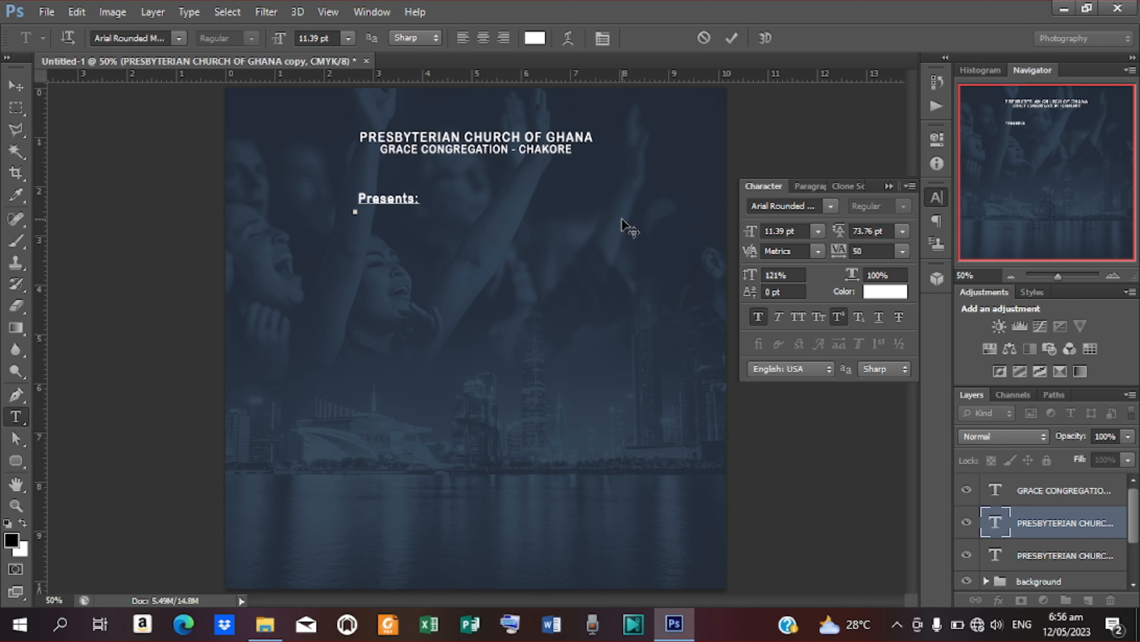
left_click(733, 37)
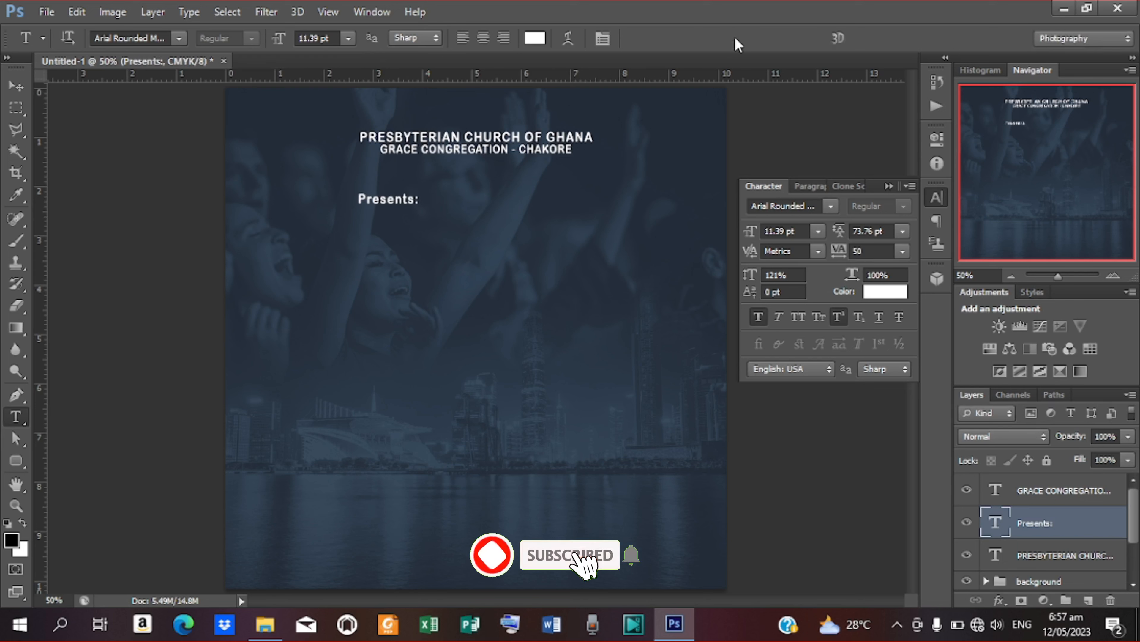
key("ctrl+a")
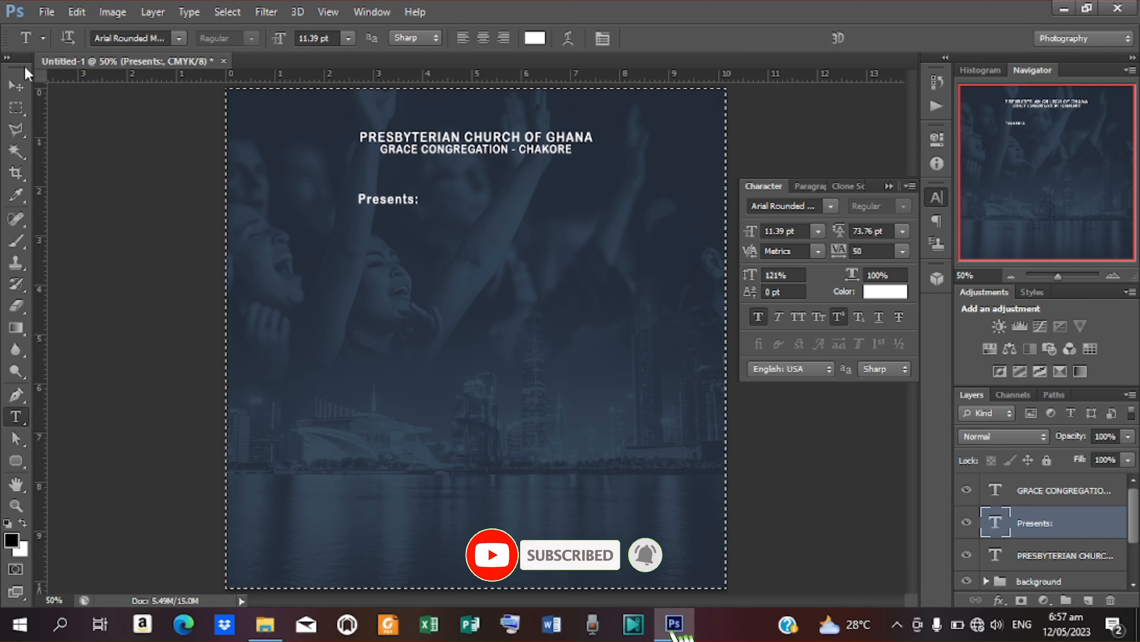
left_click(16, 85)
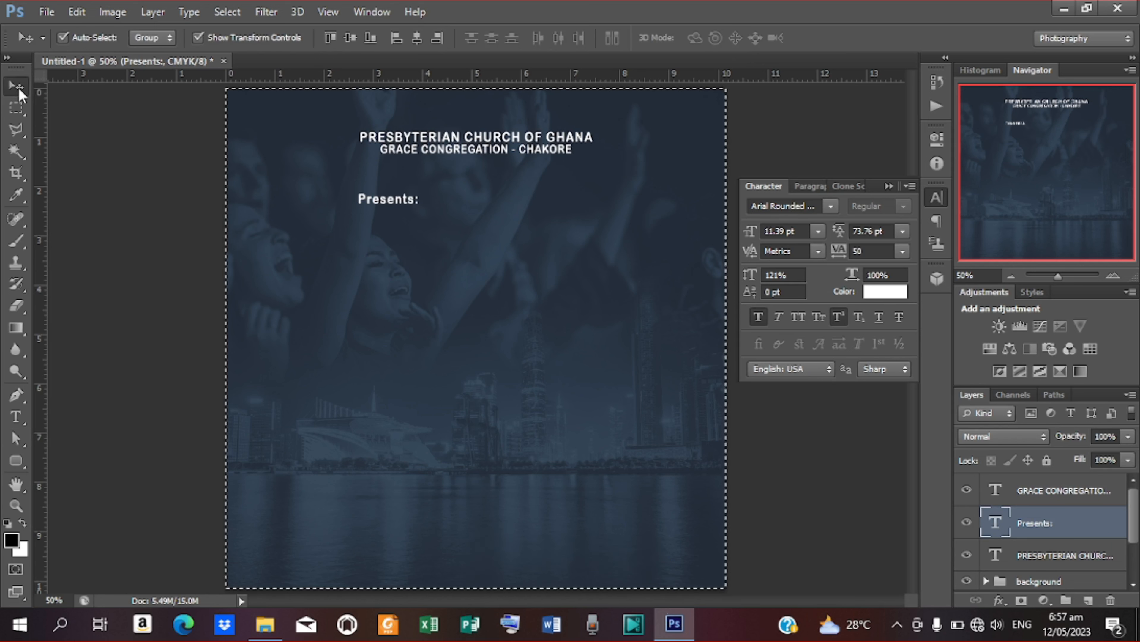
left_click(414, 40)
key("ctrl+d")
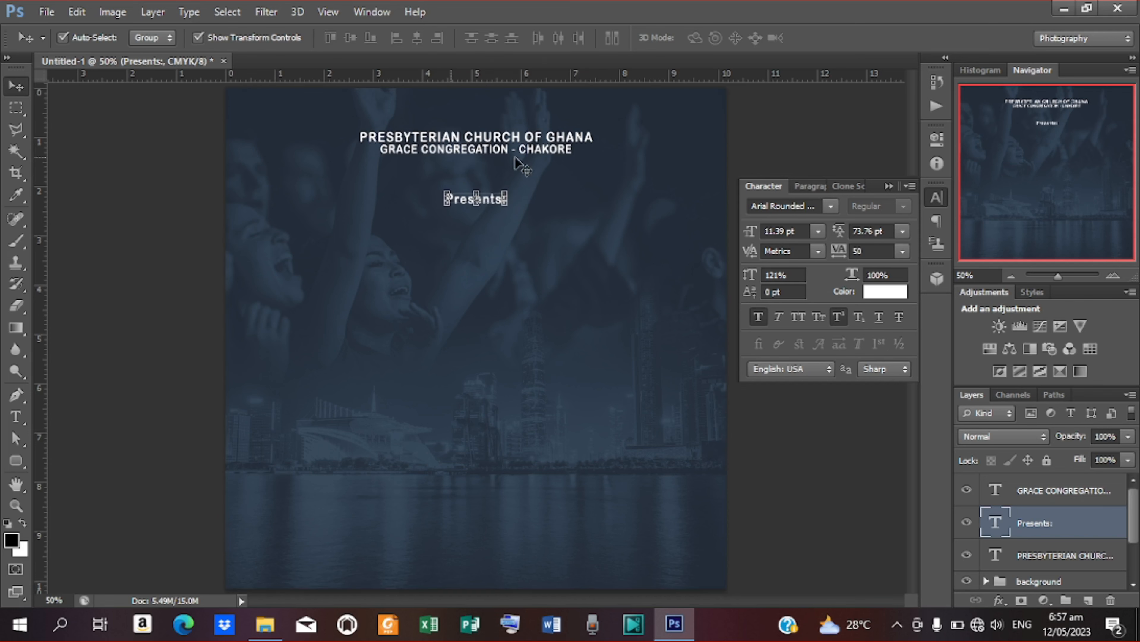
Change the font of the "Presents:" line to Vladimir Script
left_click(831, 206)
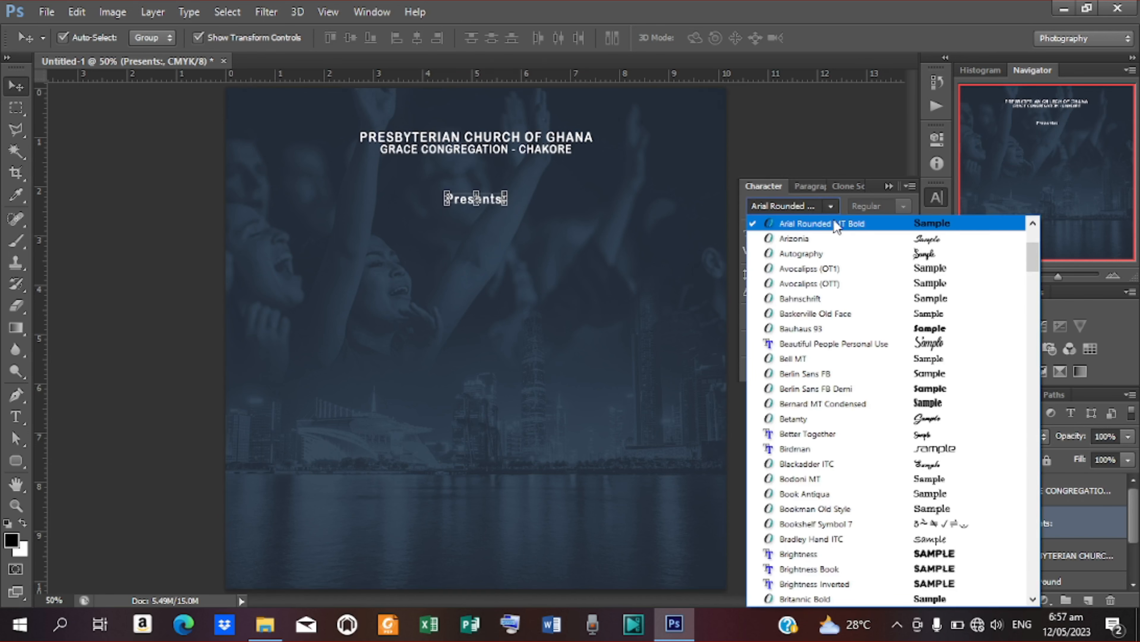
left_click_drag(1035, 249, 1020, 494)
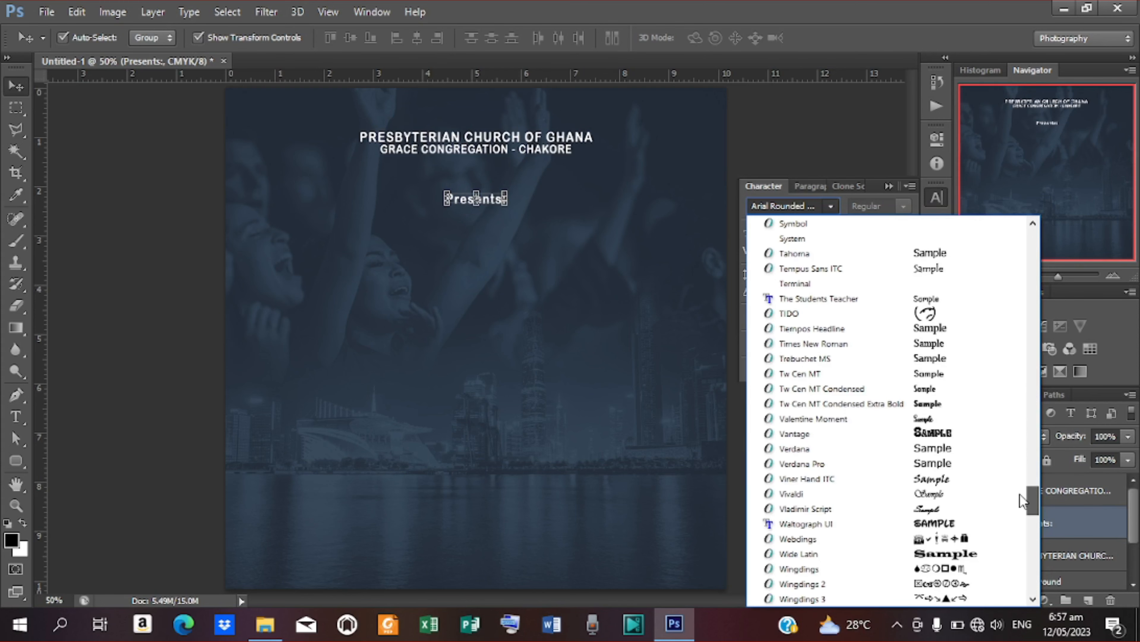
left_click_drag(1020, 493, 1021, 497)
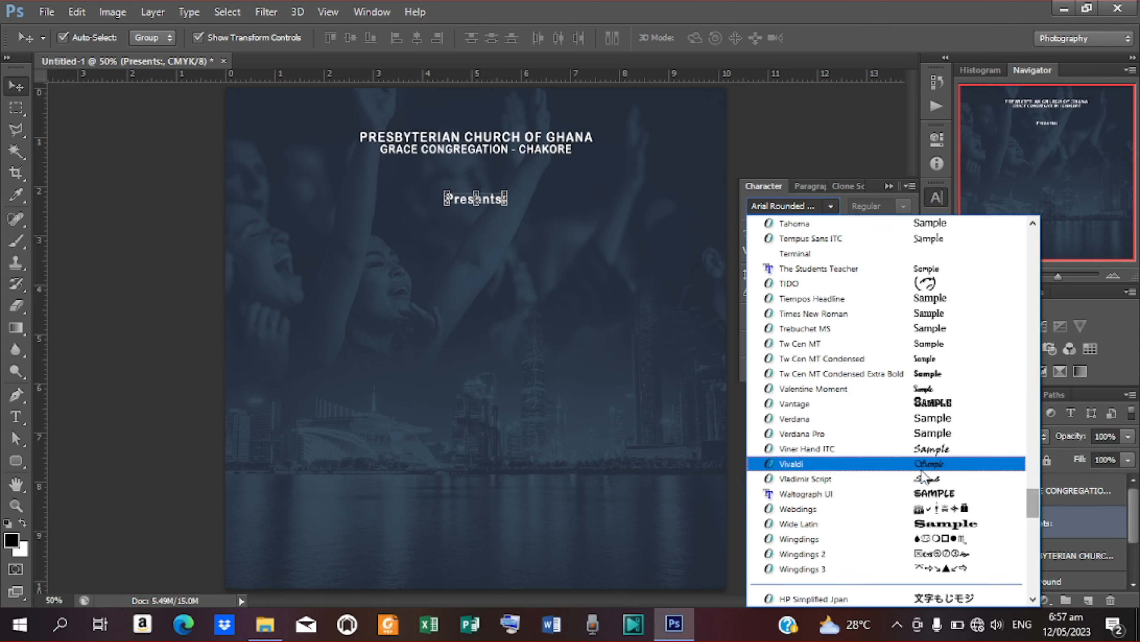
left_click(827, 481)
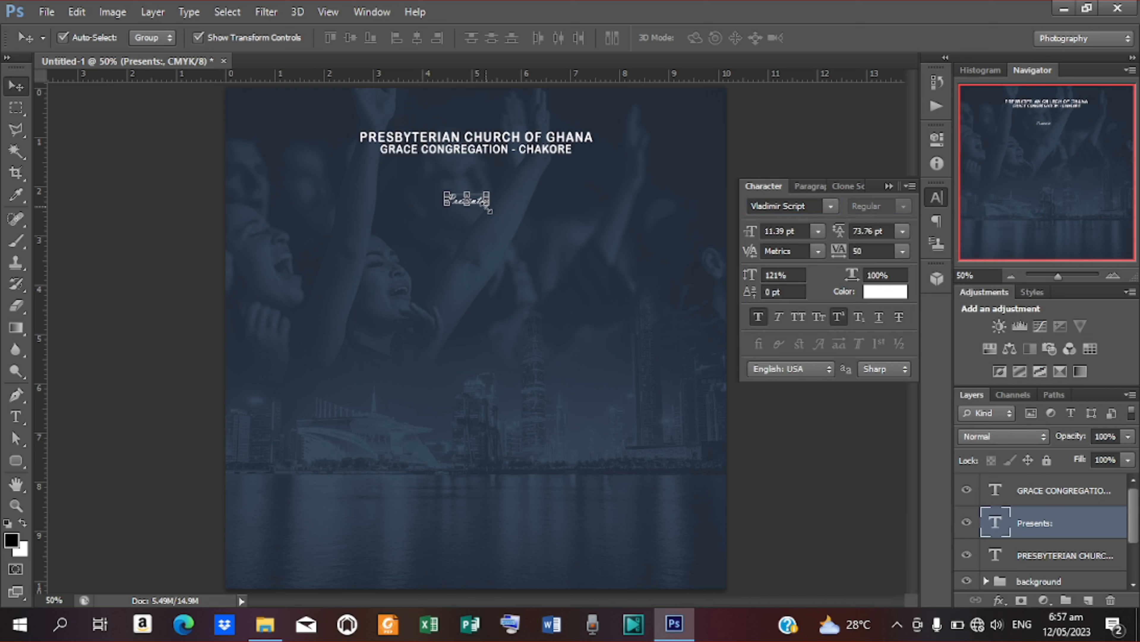
Scale the "Presents:" line up to about 25.45 pt and center it horizontally on the canvas again
left_click_drag(490, 211, 516, 222)
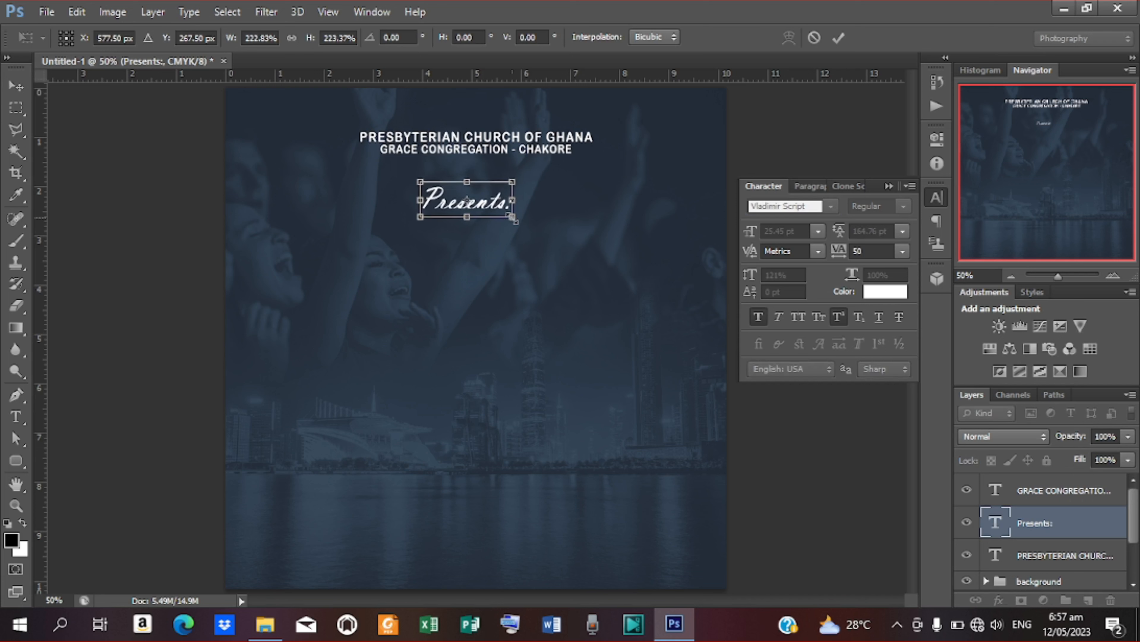
left_click(839, 39)
key("ctrl+a")
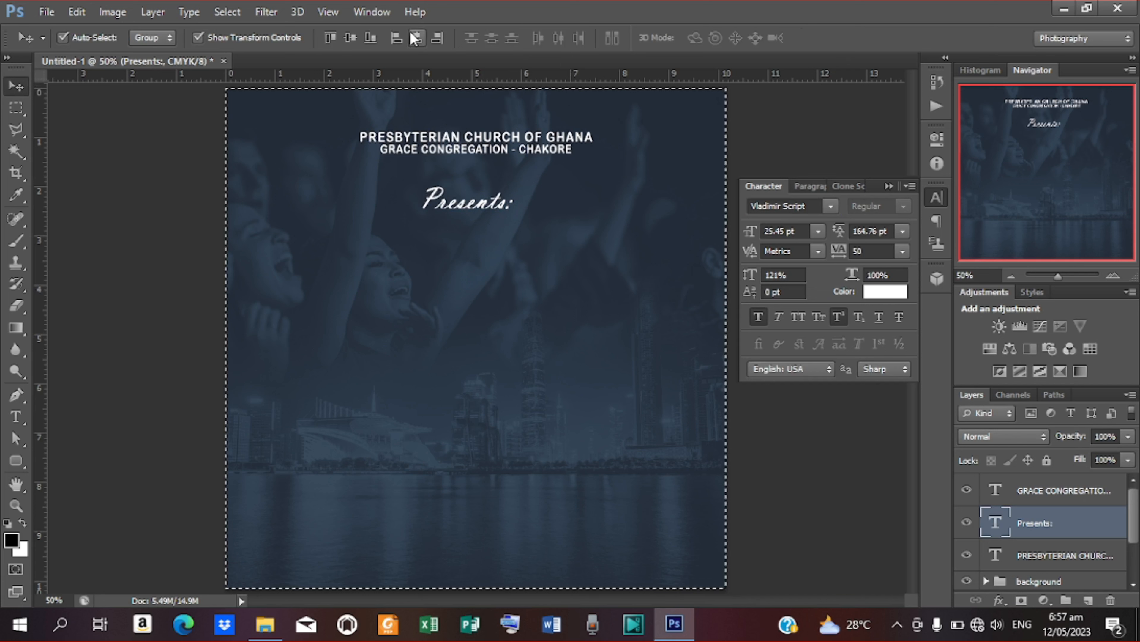
left_click(416, 40)
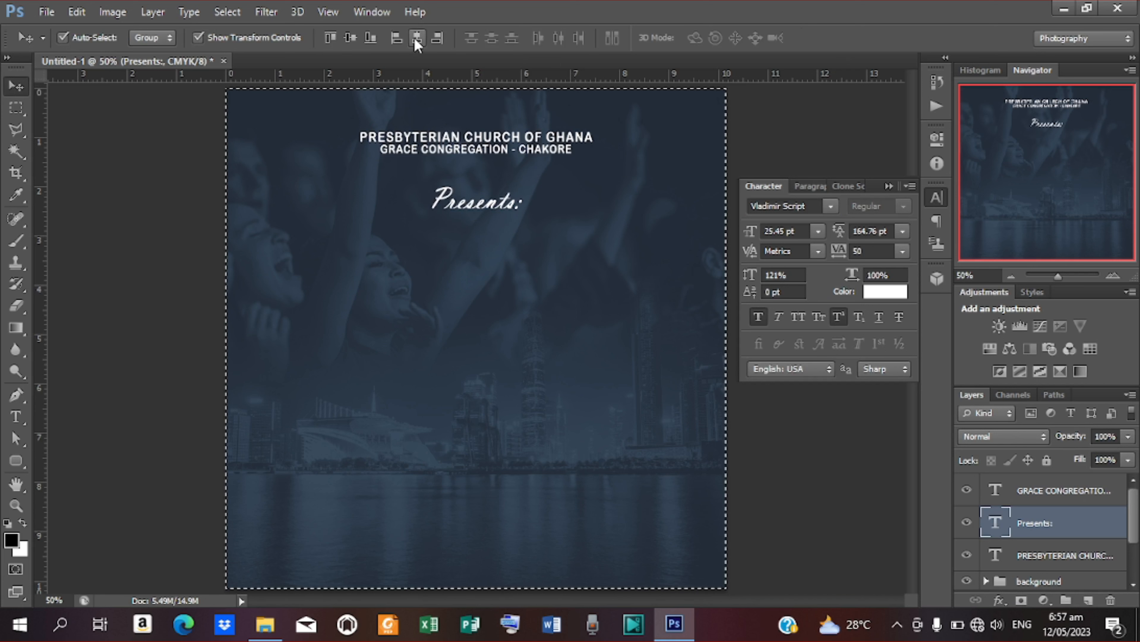
key("ctrl+d")
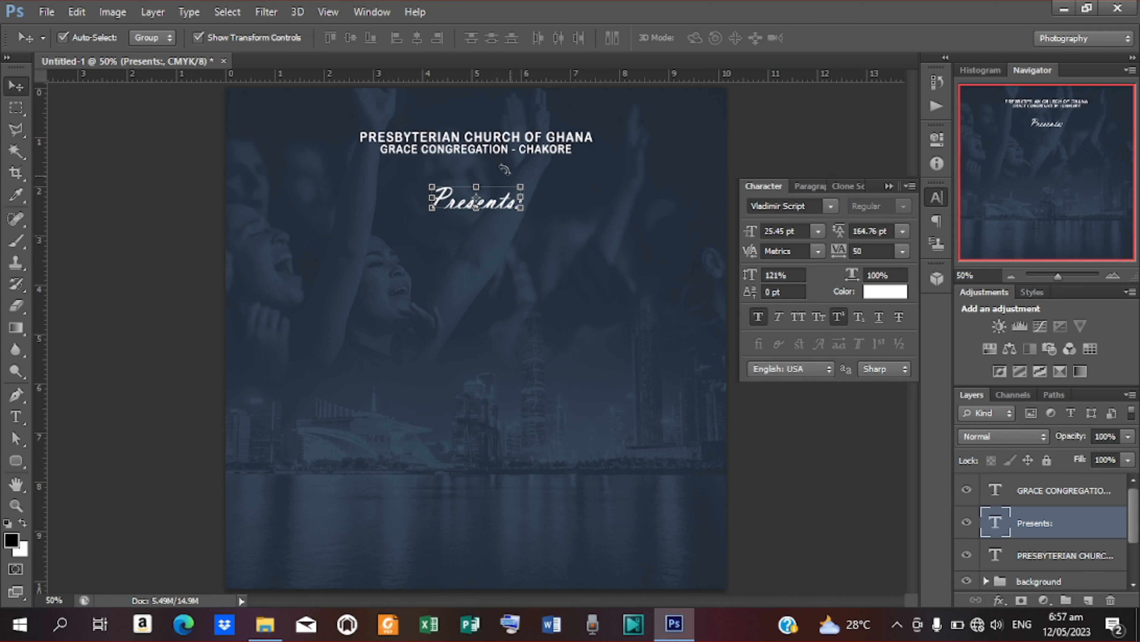
Add a separate white text line "MIRACLE" in 19 pt Arial Rounded MT Bold below "Presents:", about 3.7 cm from the flyer's upper edge
left_click(491, 139)
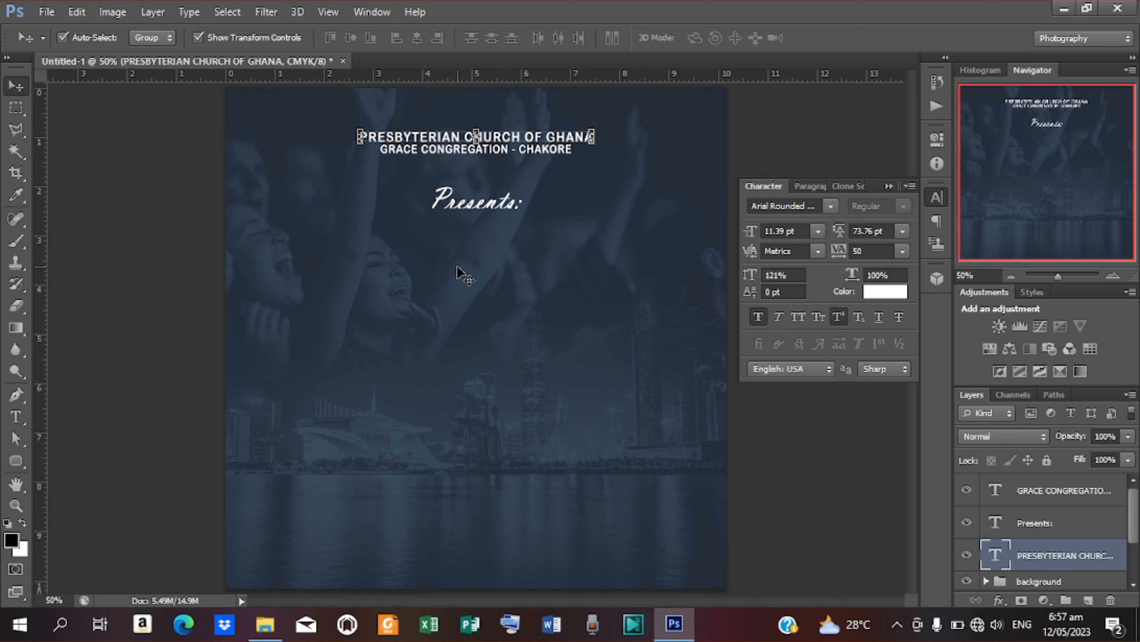
key("t")
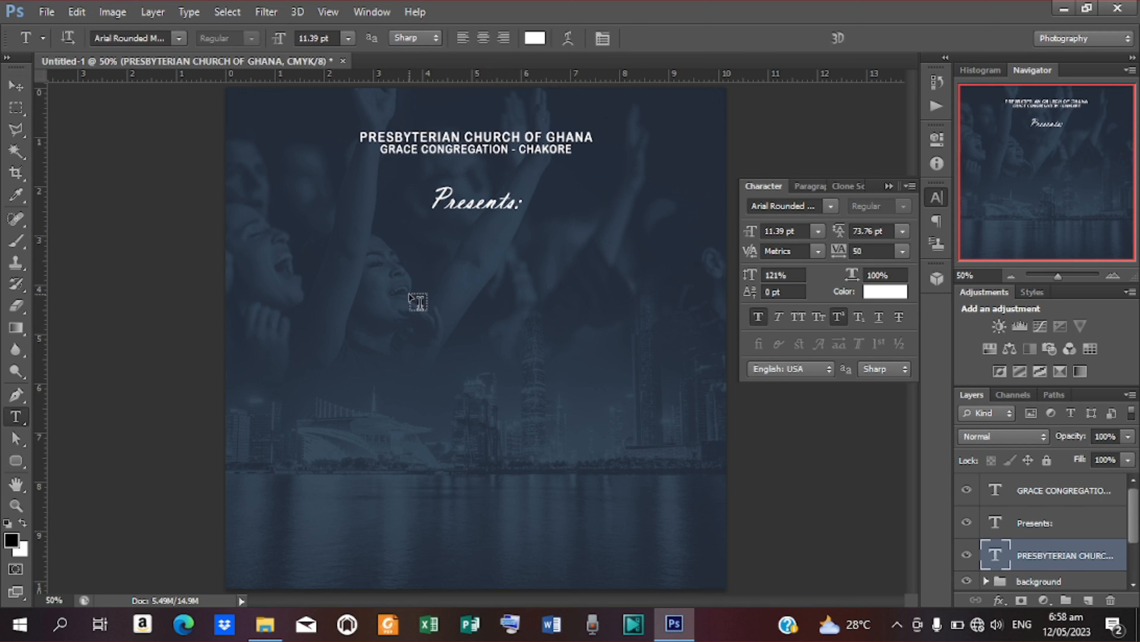
left_click(409, 291)
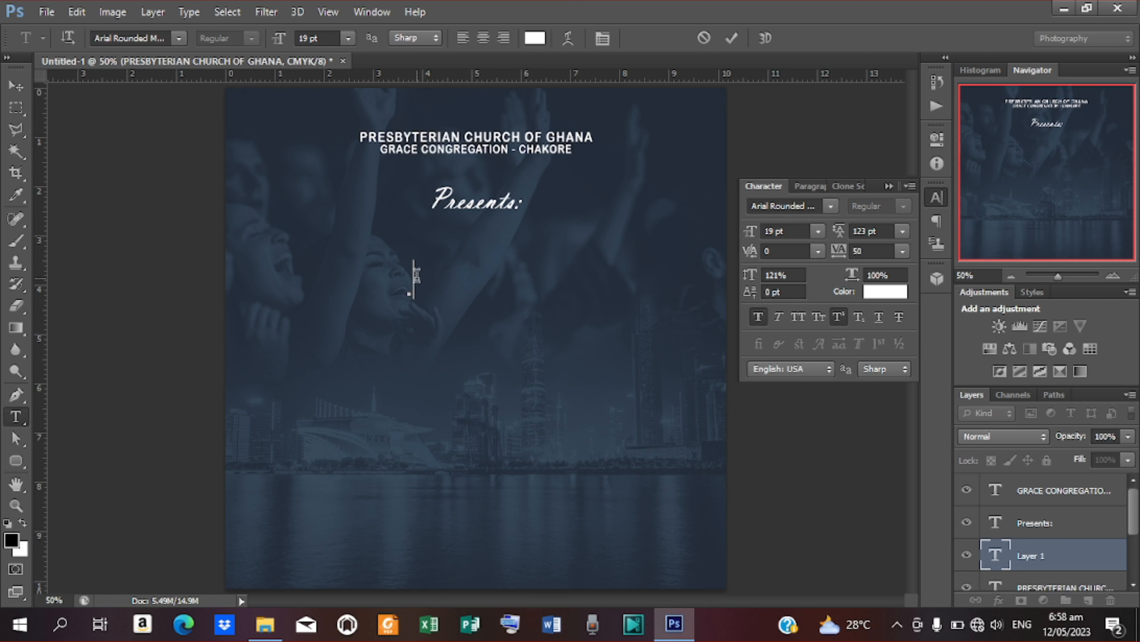
type("MIRA")
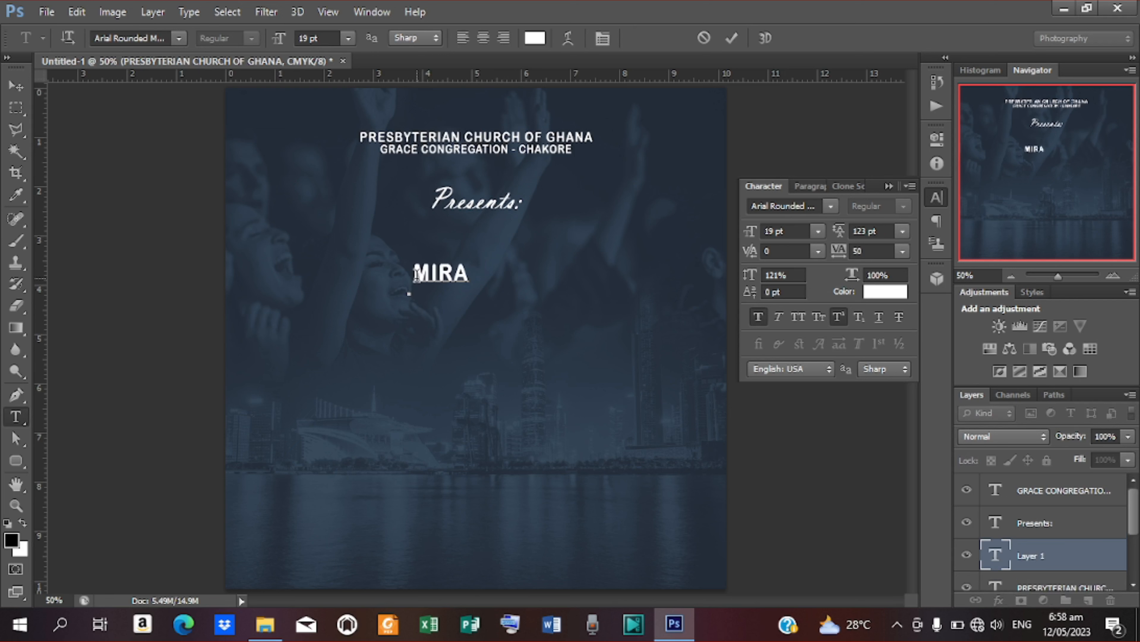
type("CLE")
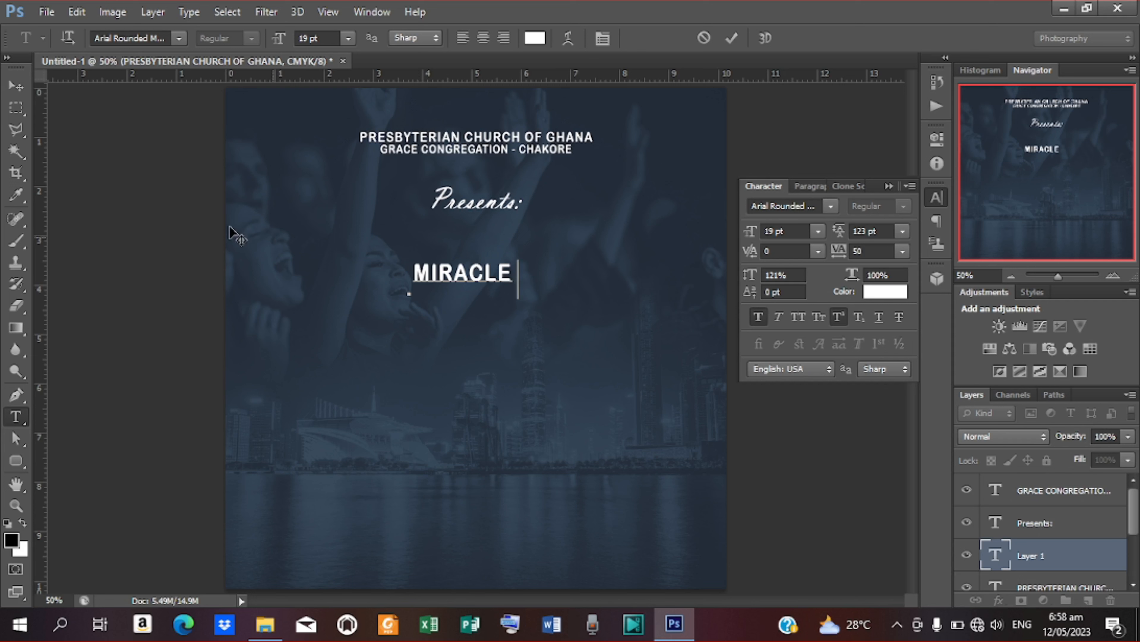
left_click(730, 40)
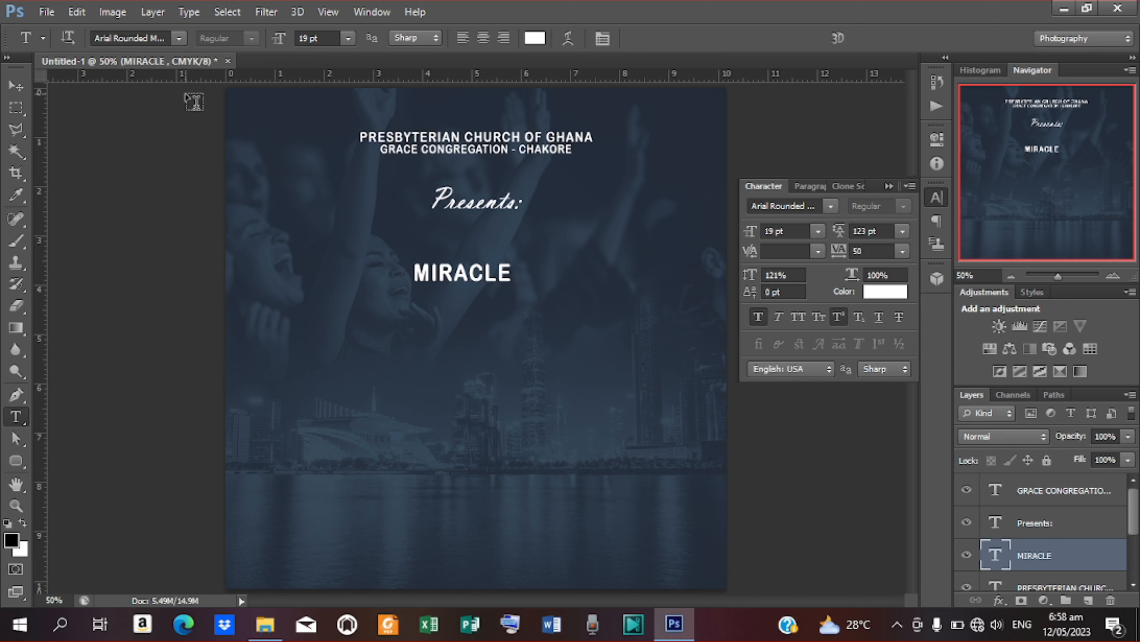
left_click(15, 85)
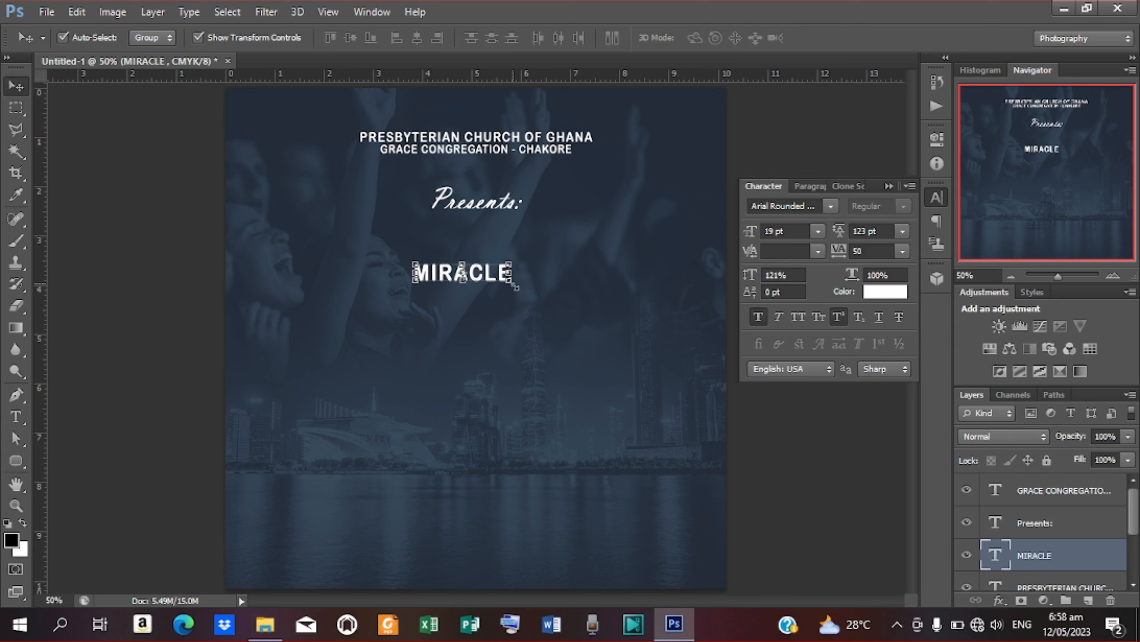
Scale the "MIRACLE" text up to about 65.52 pt and center it horizontally on the canvas
key("ctrl+t")
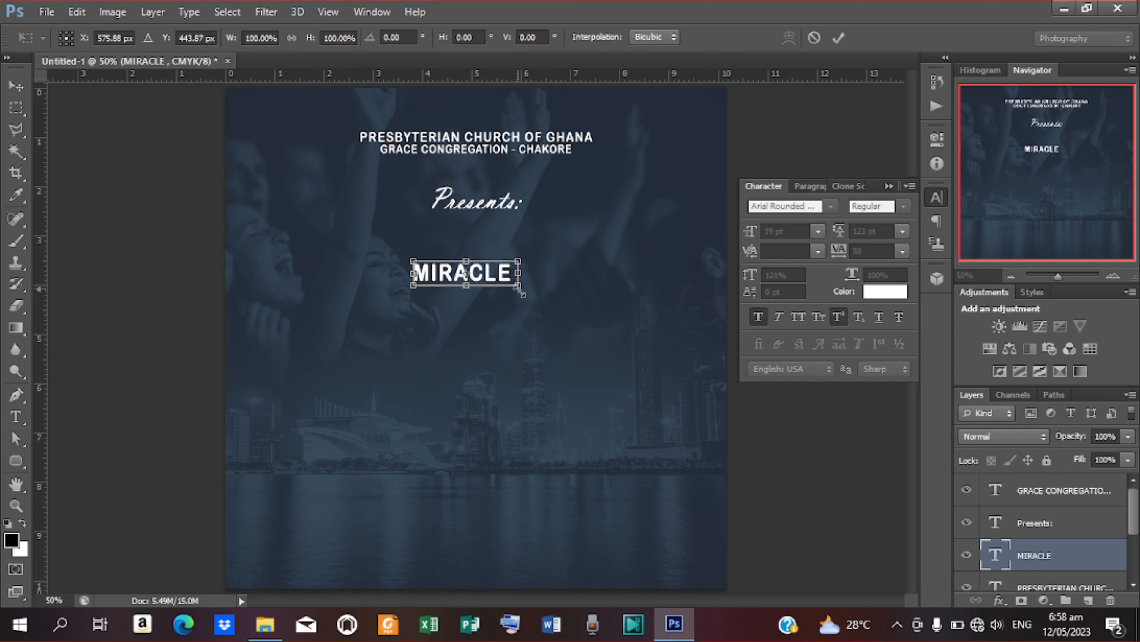
left_click_drag(521, 295, 604, 338)
left_click_drag(466, 307, 507, 303)
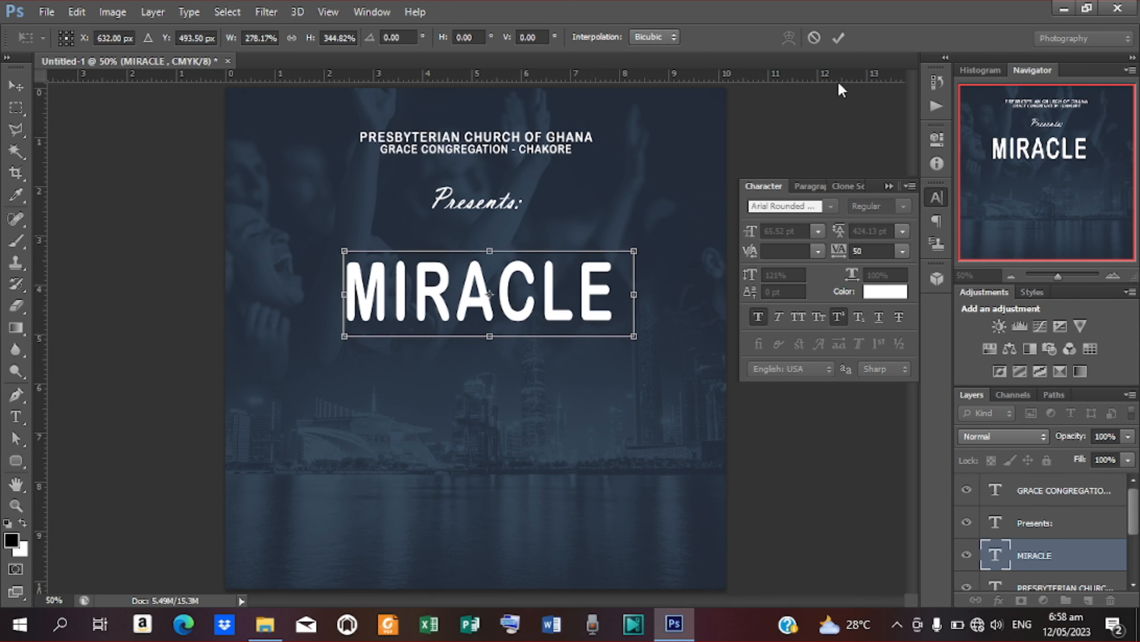
left_click(839, 37)
key("ctrl+a")
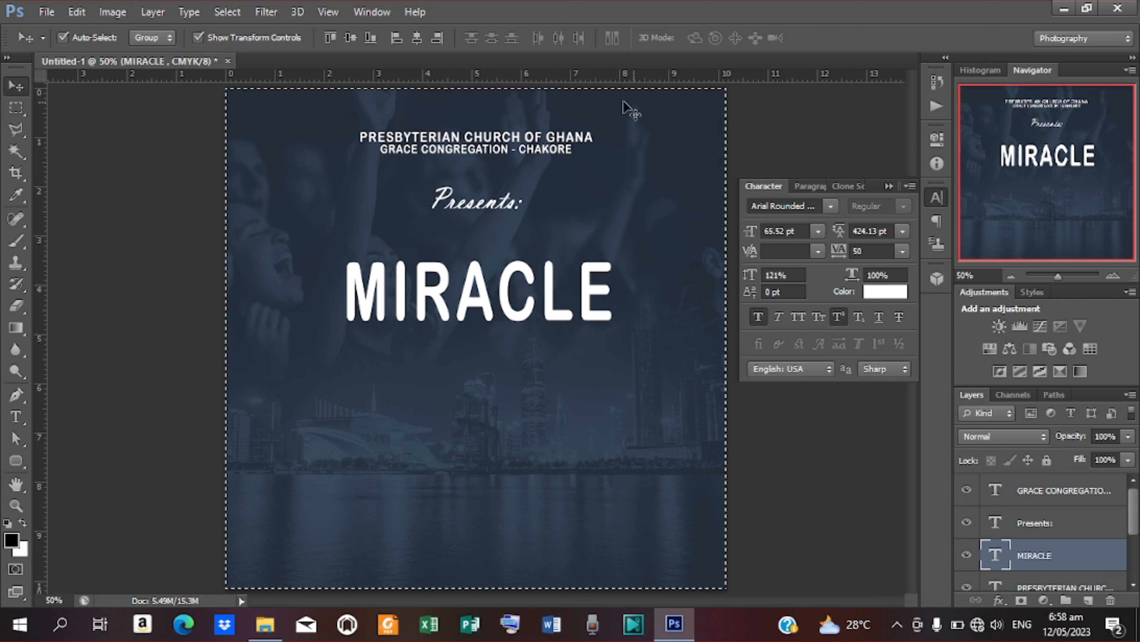
left_click(411, 35)
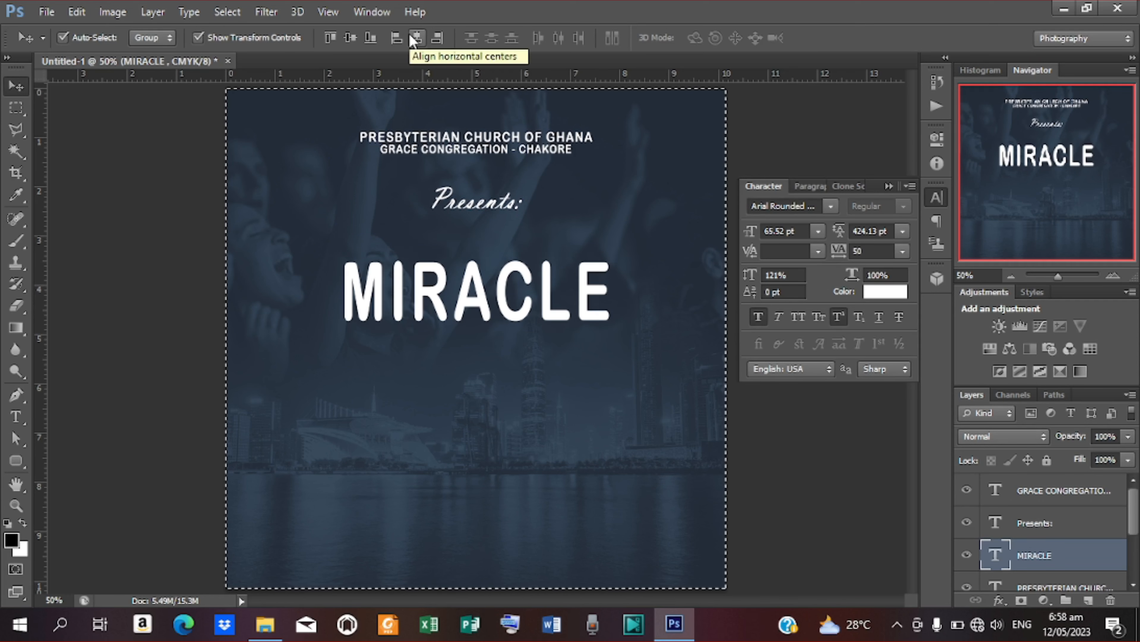
key("ctrl+d")
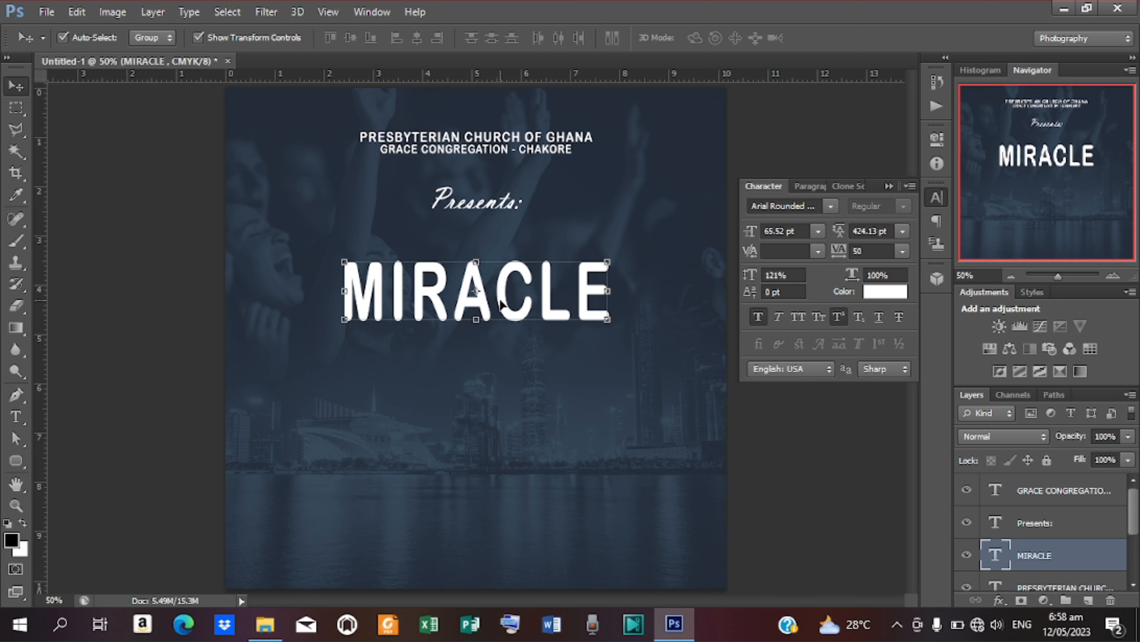
Duplicate the "MIRACLE" text layer and move the copy straight down so it sits directly below the original with a small gap
key("ctrl+j")
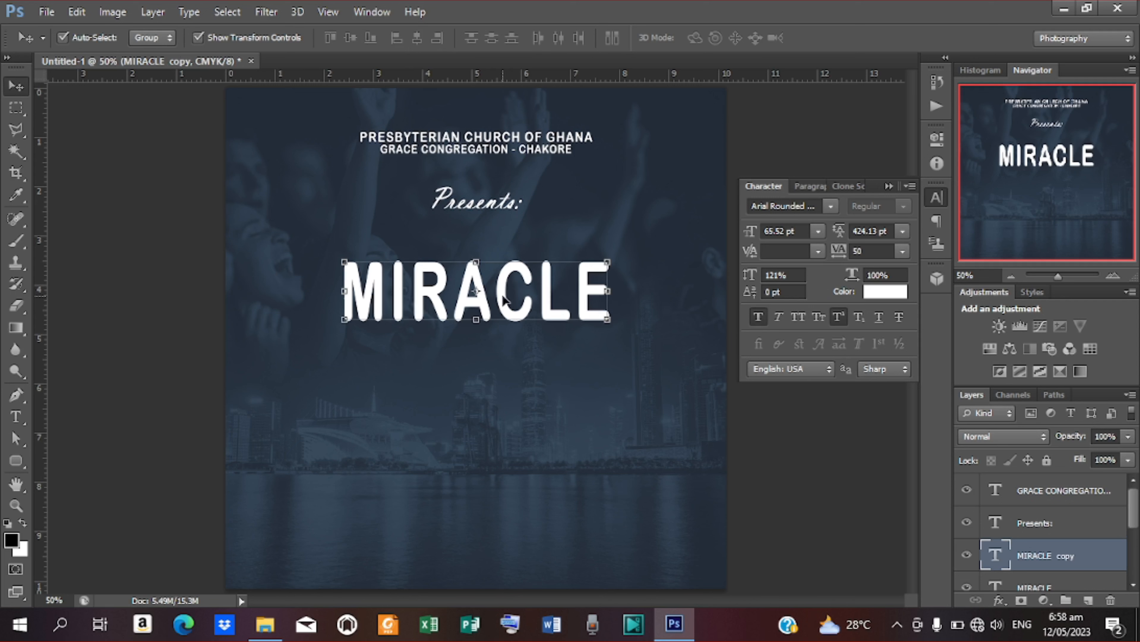
key("shift+Down")
key("shift+Down")
key("shift+Down")
key("shift+Down")
key("shift+Down")
key("shift+Down")
key("shift+Down")
key("shift+Down")
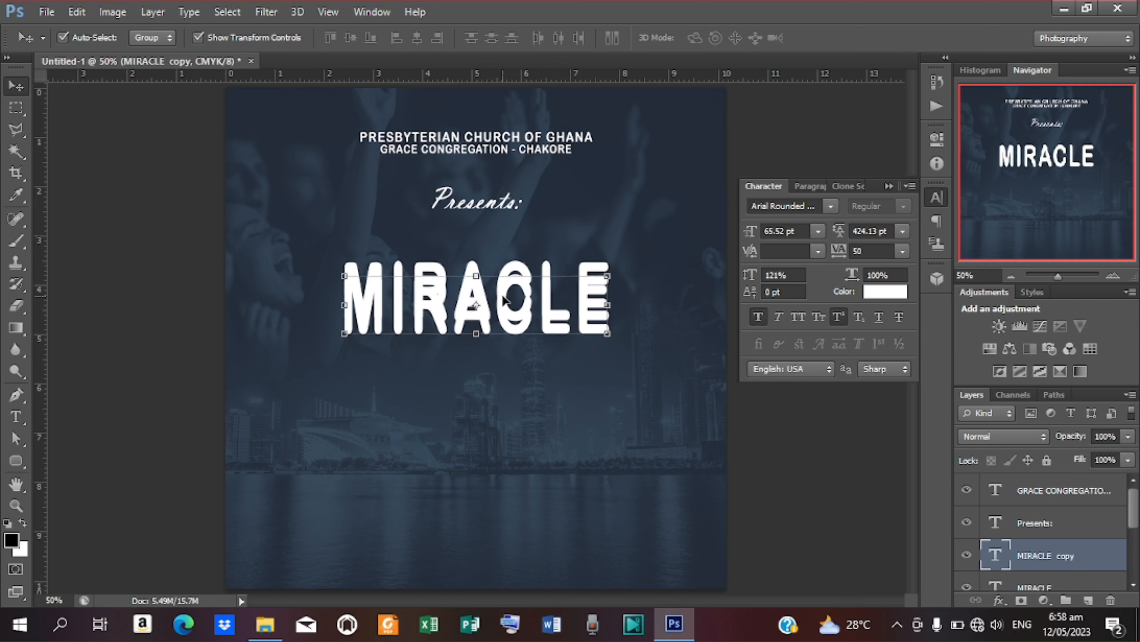
key("shift+Down")
key("shift+Down")
key("shift+Down")
key("shift+Down")
key("shift+Down")
key("shift+Down")
key("shift+Down")
key("shift+Down")
key("shift+Down")
key("shift+Down")
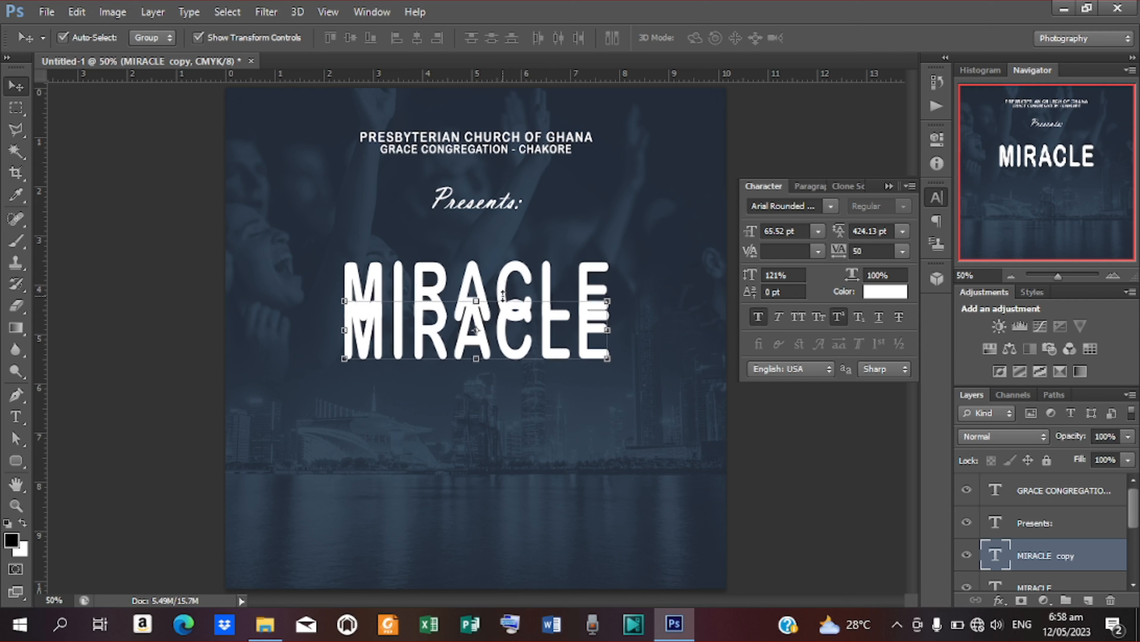
key("shift+Down")
key("shift+Down")
key("shift+Down")
key("shift+Down")
key("shift+Down")
key("shift+Down")
key("shift+Down")
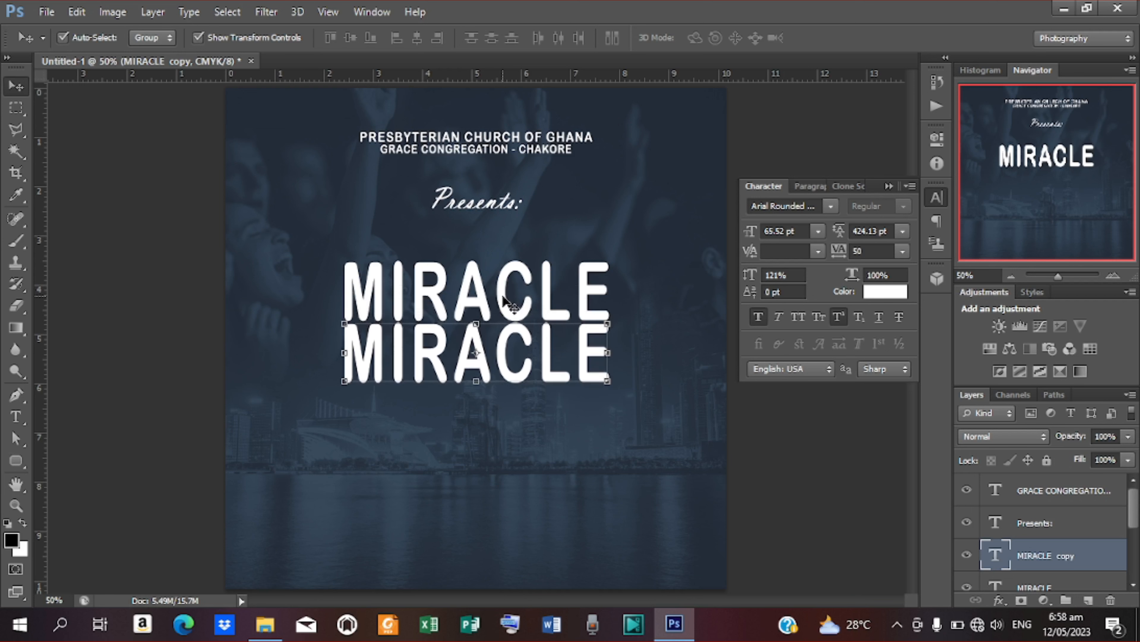
key("Down")
key("Down")
key("Down")
key("Down")
key("Down")
Replace the lower "MIRACLE" copy's text with "NIGHT"
key("t")
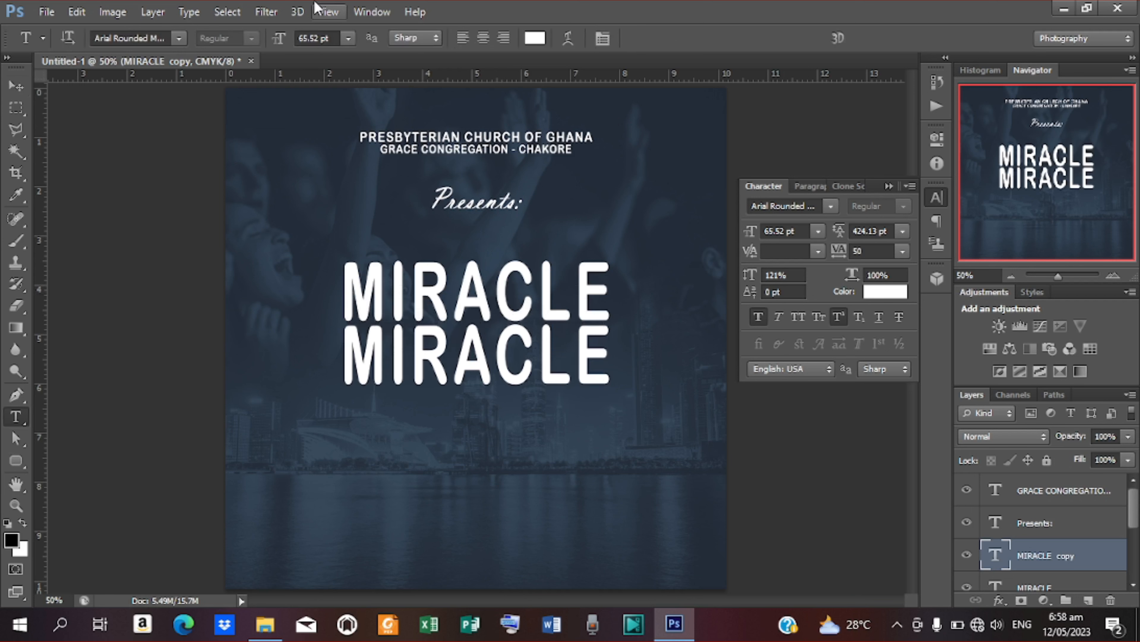
left_click_drag(344, 342, 691, 361)
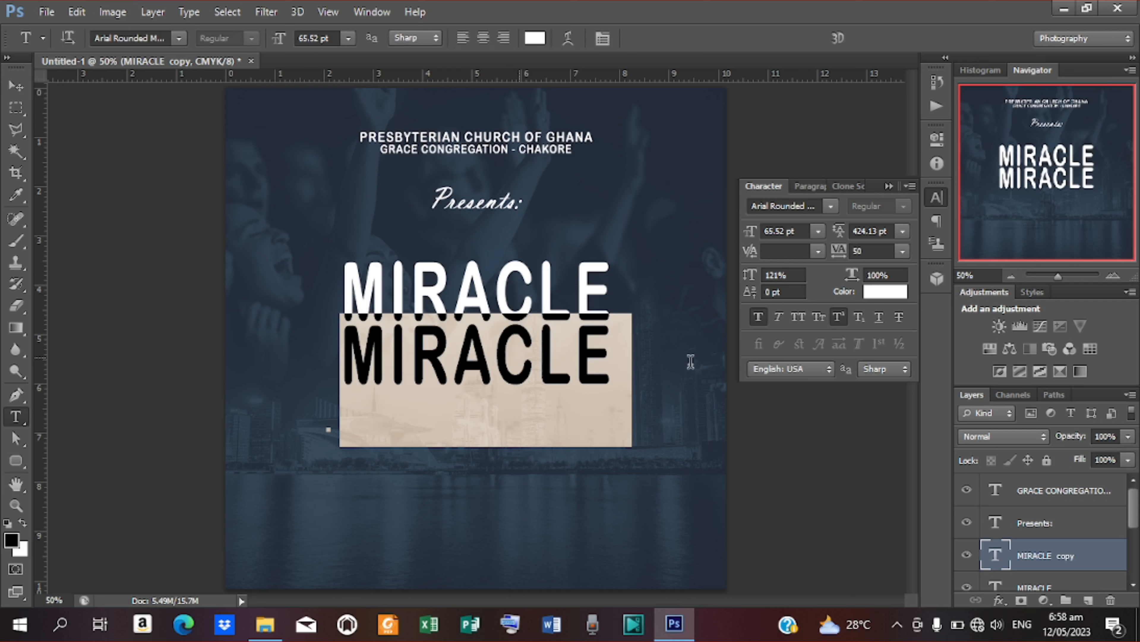
type("NIGHT")
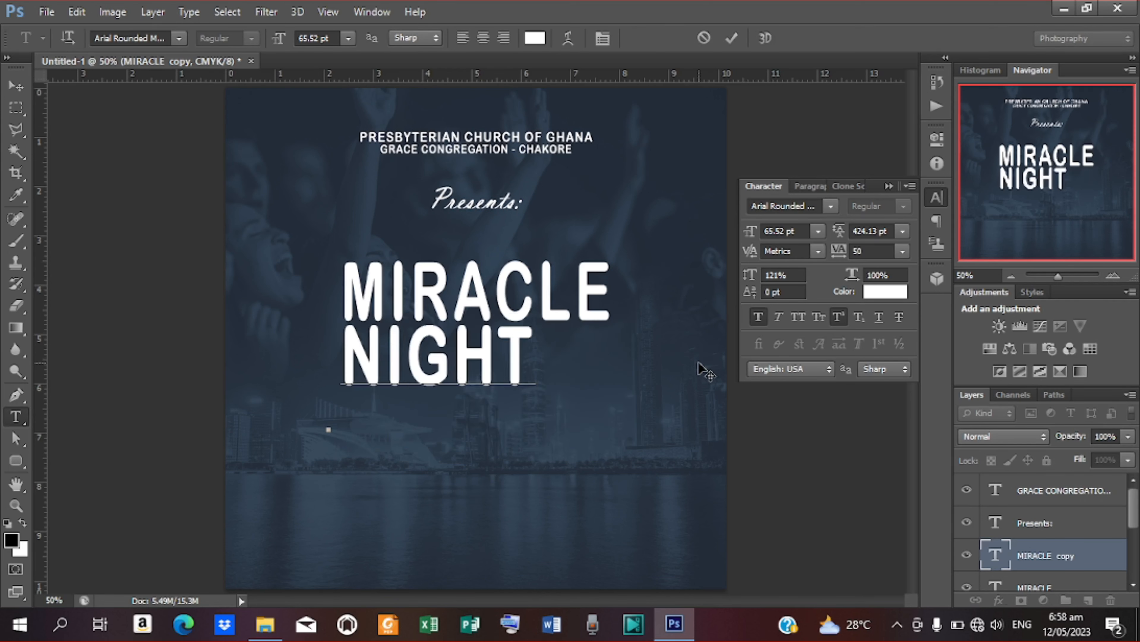
left_click(731, 37)
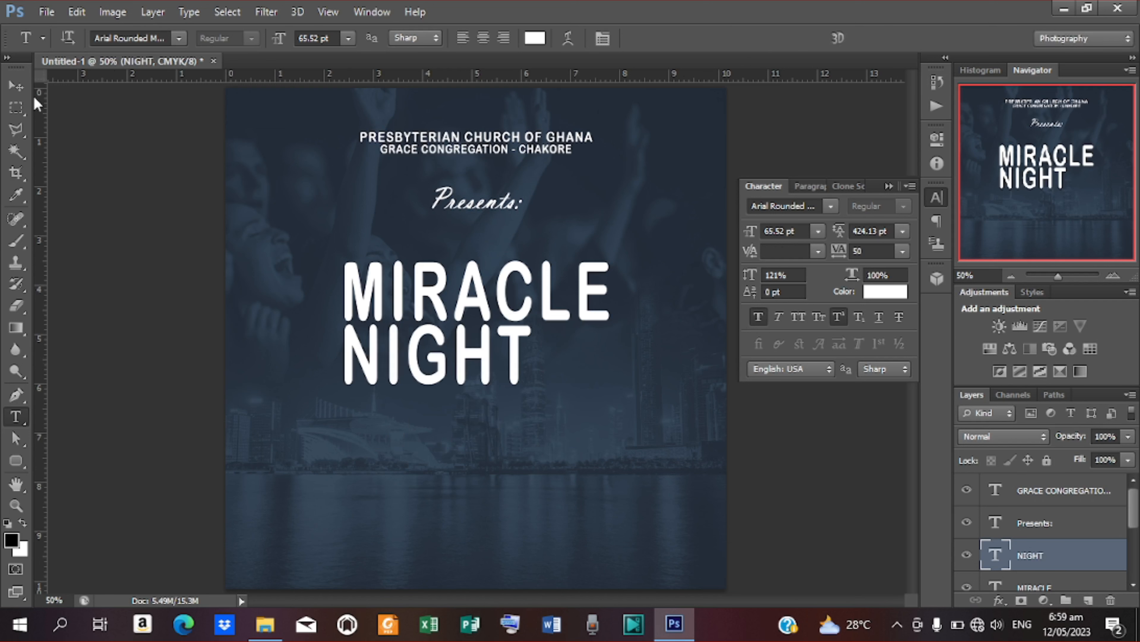
left_click(15, 85)
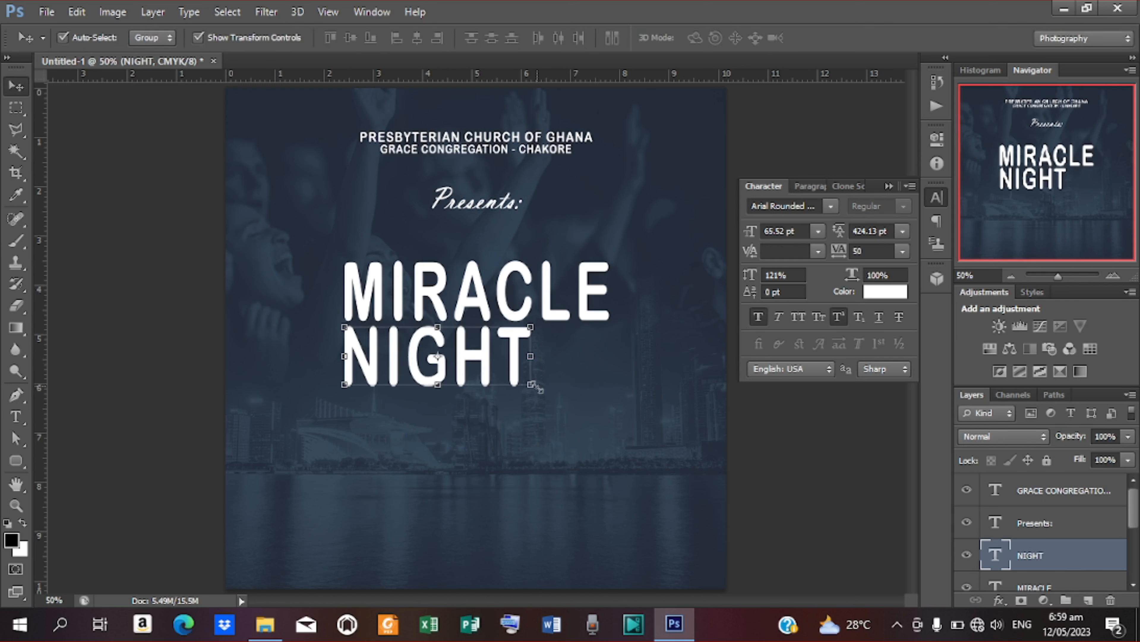
Duplicate the "PRESBYTERIAN CHURCH OF GHANA" heading layer and move the copy just below the "NIGHT" line
left_click(517, 139)
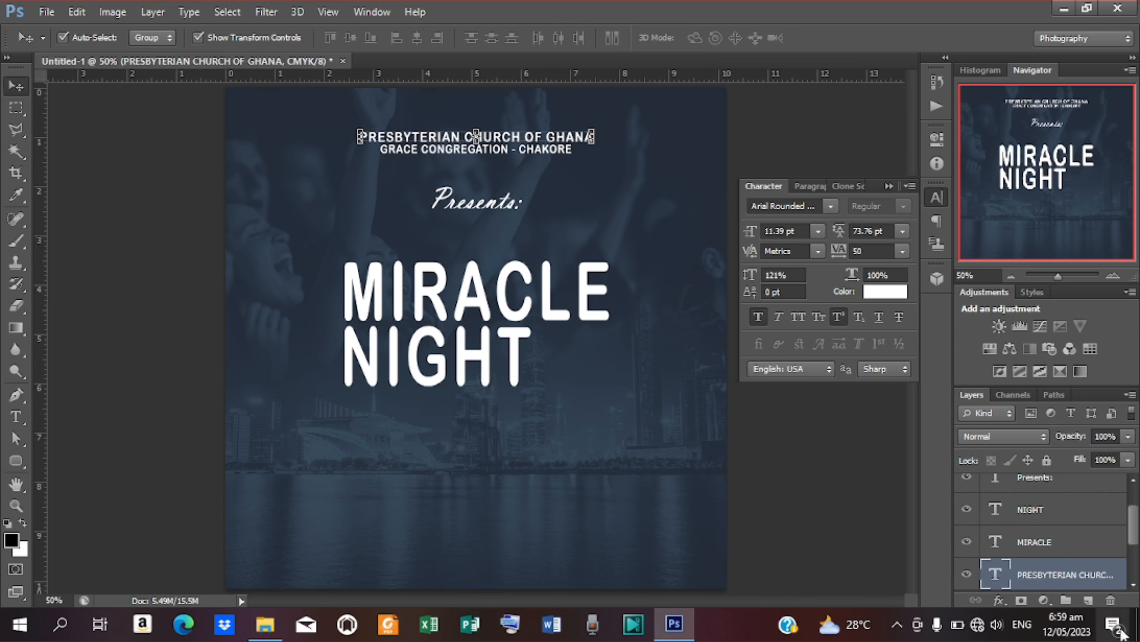
right_click(1047, 574)
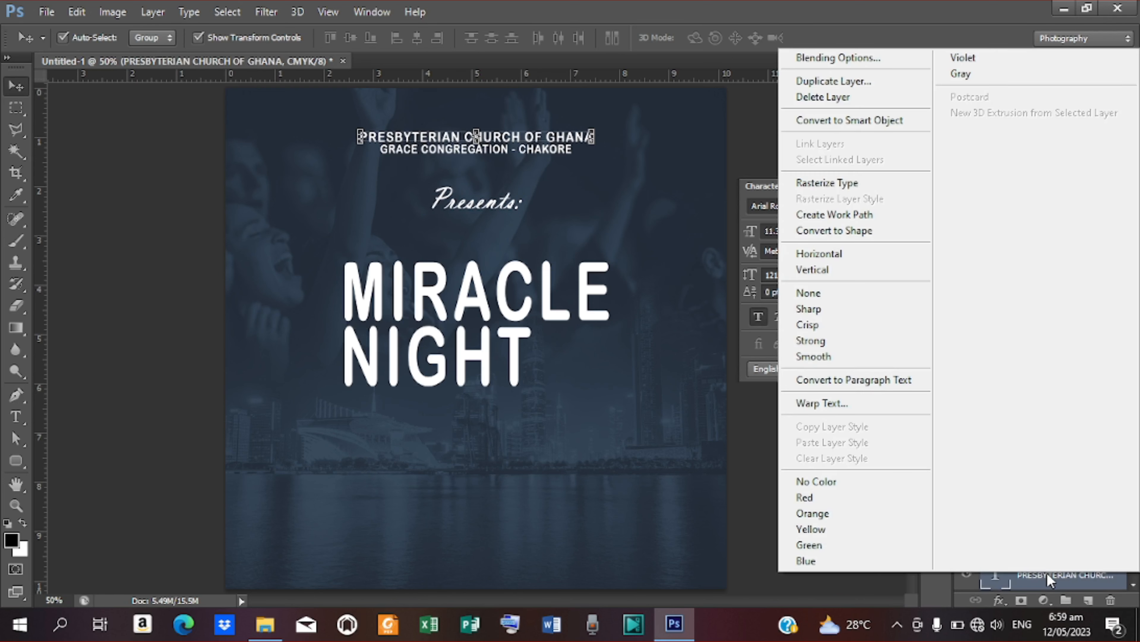
left_click(811, 81)
left_click(709, 189)
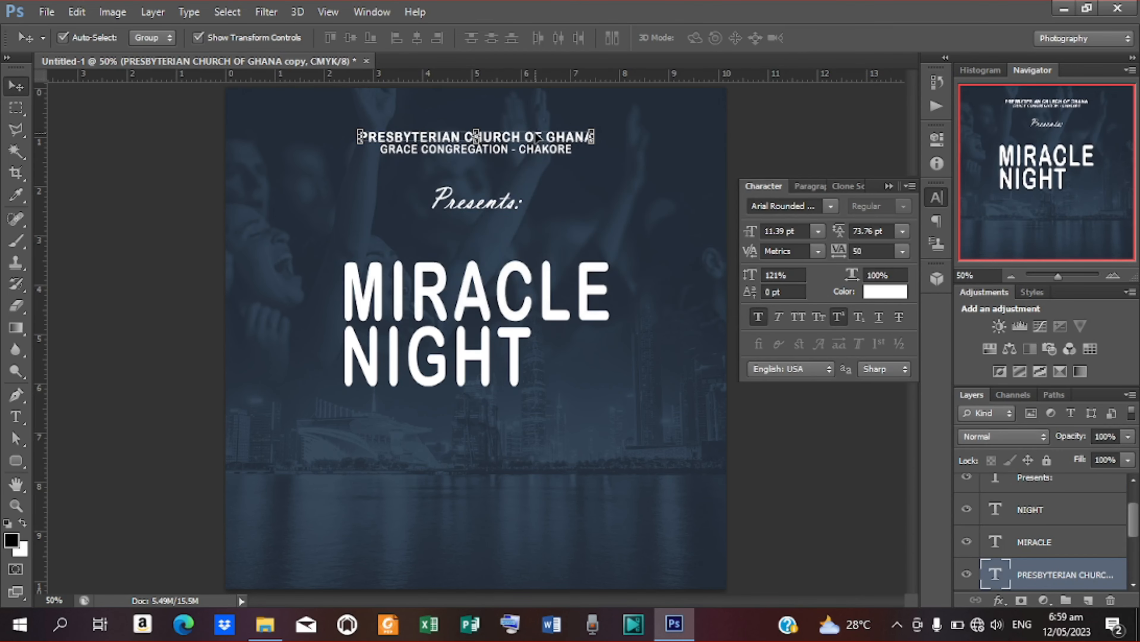
left_click_drag(538, 149, 632, 413)
Replace the text of the heading copy below "NIGHT" with "2023"
key("t")
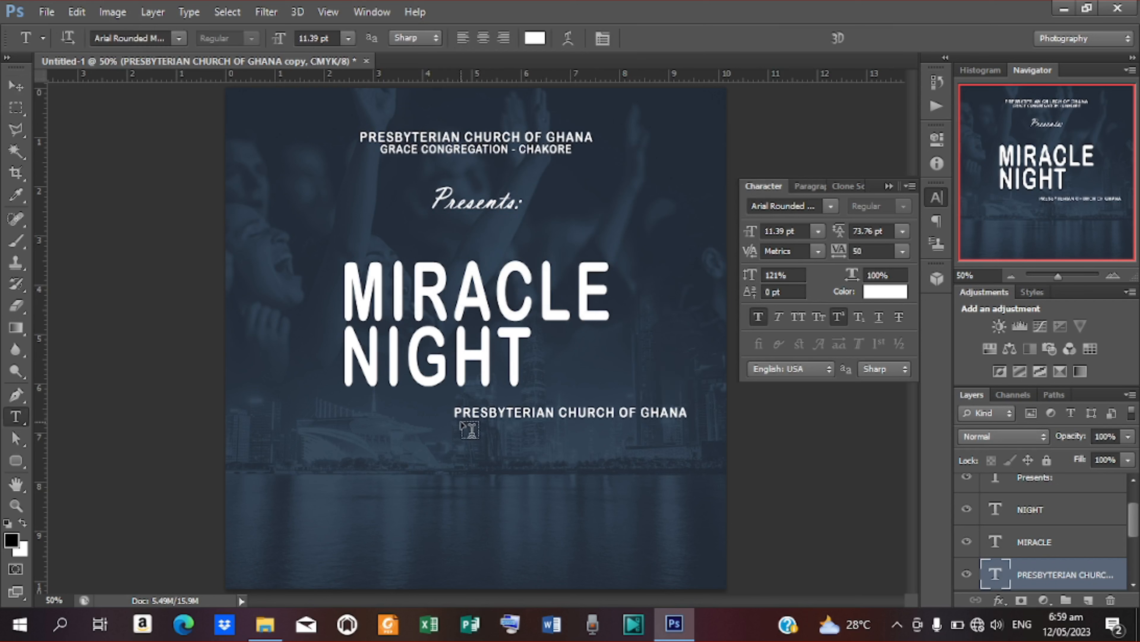
left_click_drag(457, 412, 722, 424)
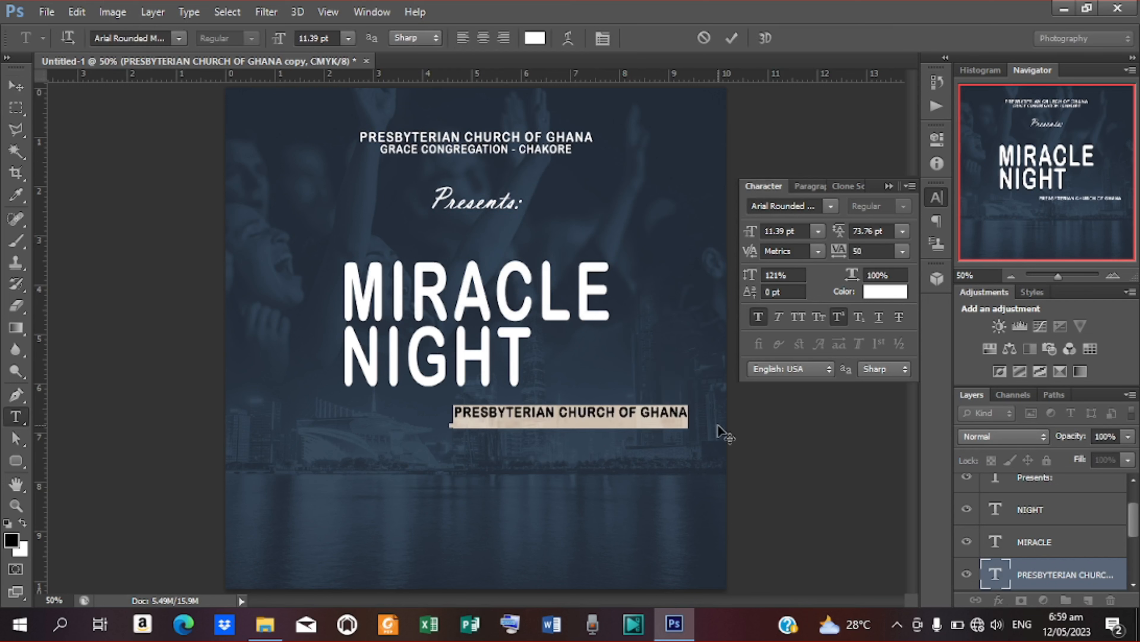
type("2023")
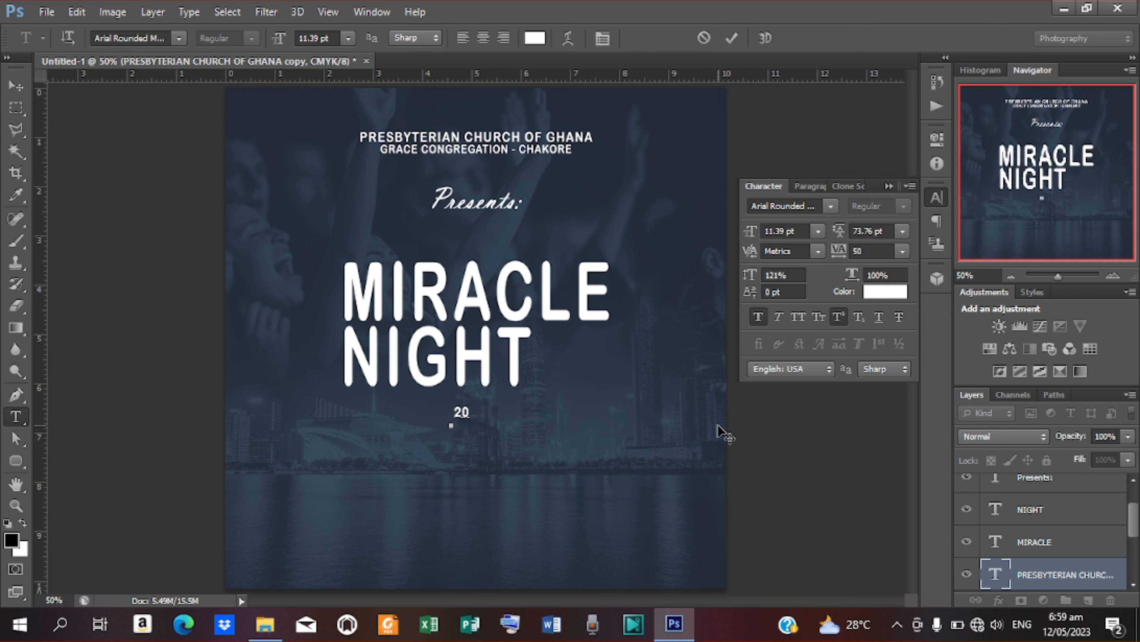
left_click(731, 44)
key("v")
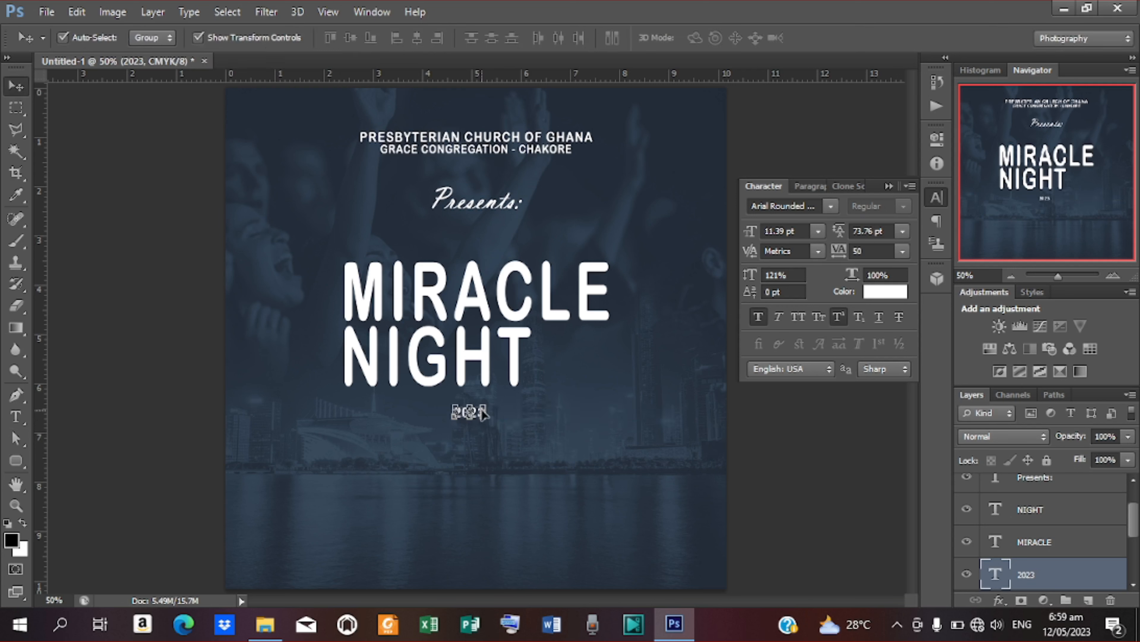
Scale "2023" up to about 19.94 pt and place it beside "NIGHT", under the end of "MIRACLE"
key("ctrl+t")
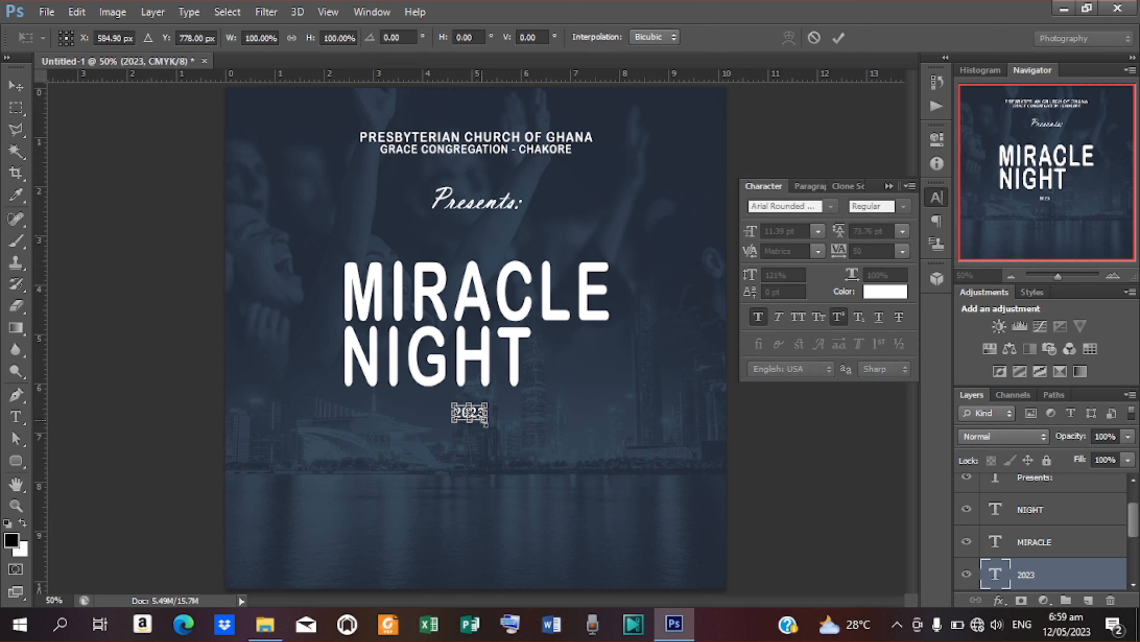
left_click_drag(487, 423, 590, 362)
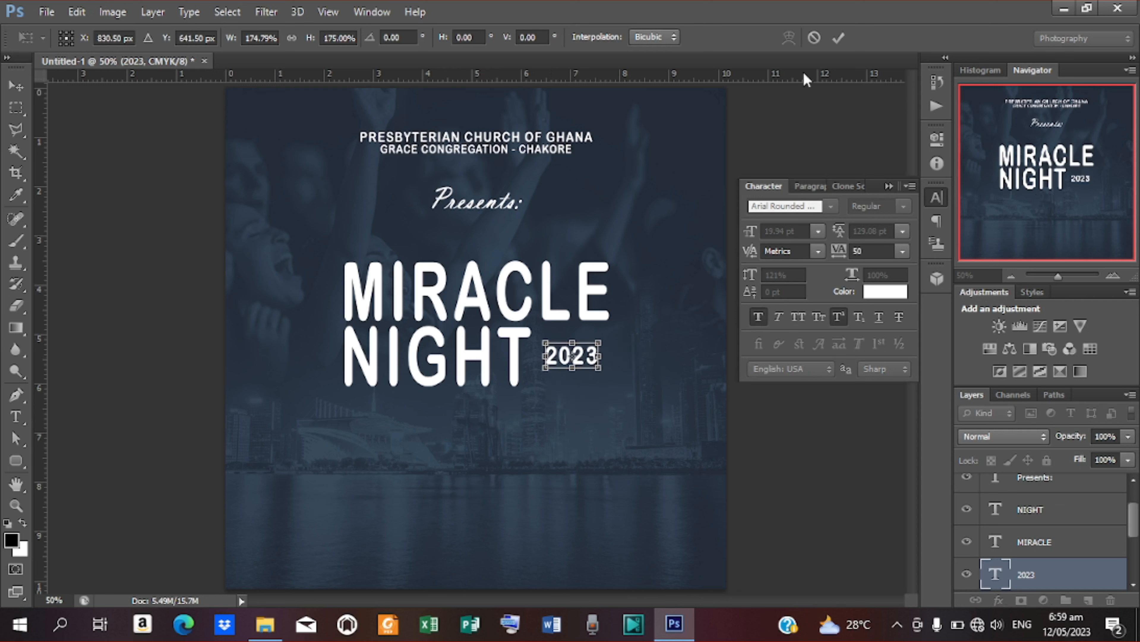
left_click(837, 39)
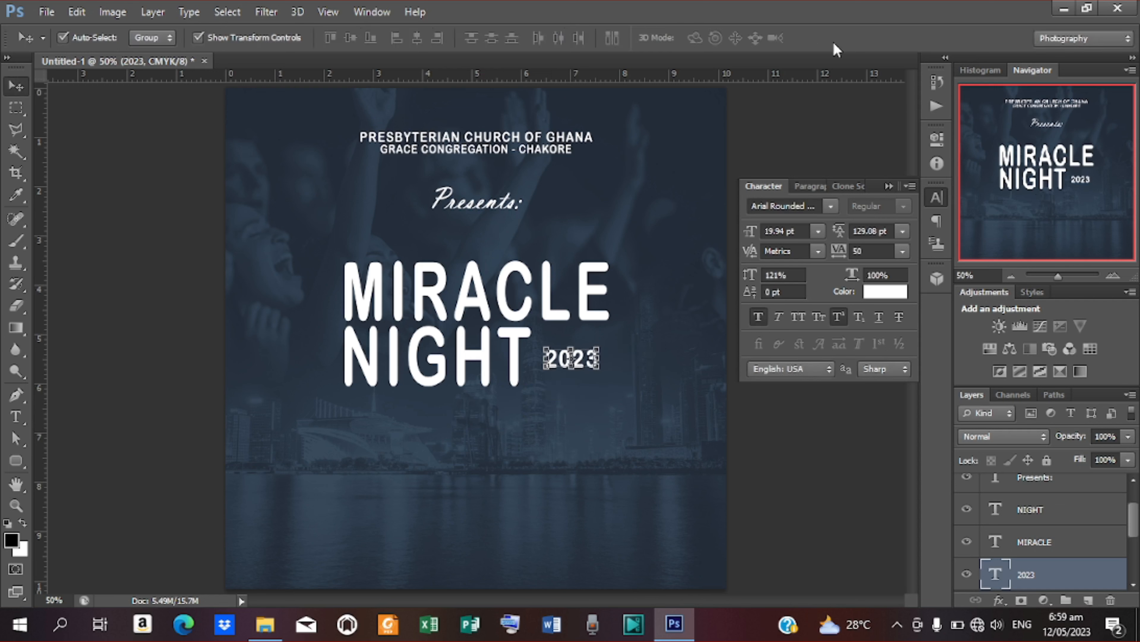
key("Right")
key("Down")
key("Down")
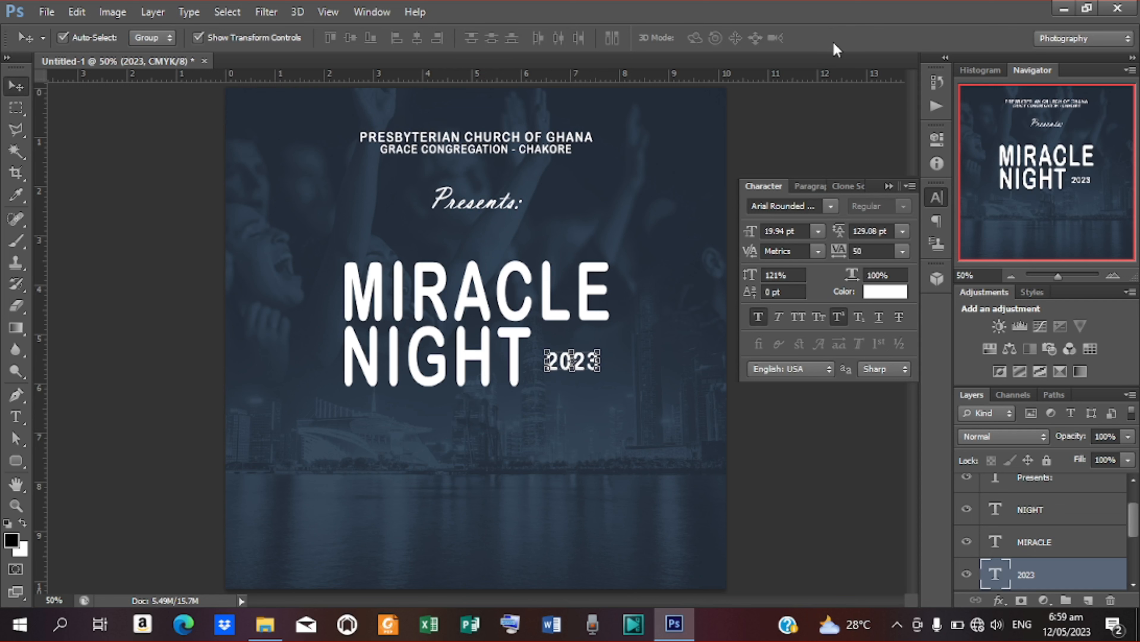
key("Up")
Draw a thin rounded rectangle of about 176 × 6 px with a 30 px radius across the "2023" text
left_click(25, 463)
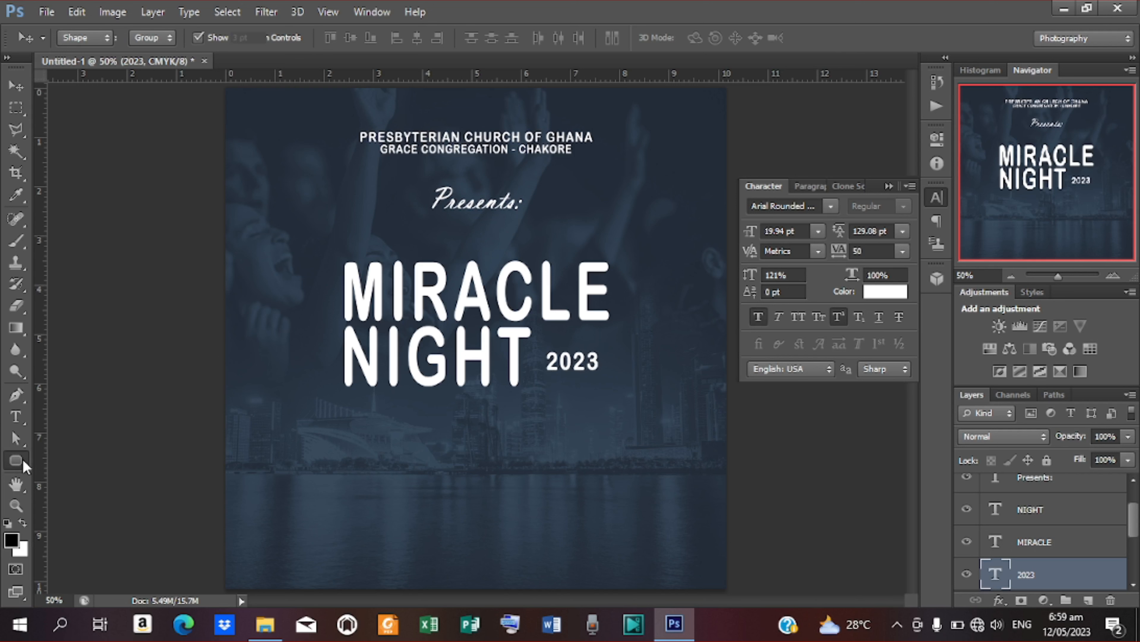
left_click(69, 477)
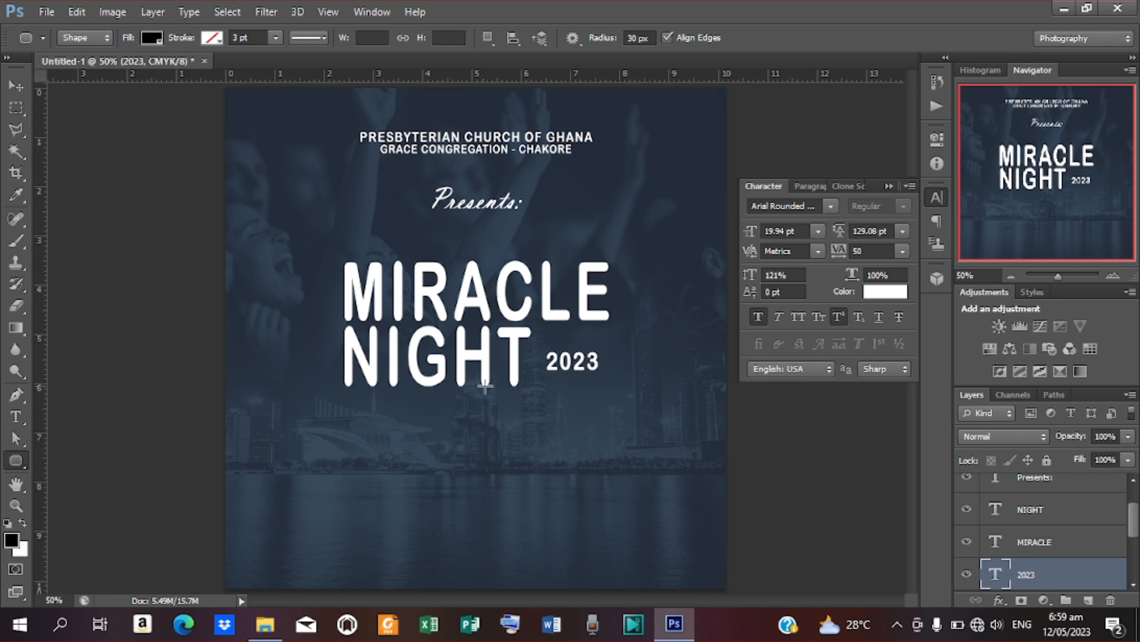
left_click_drag(534, 359, 608, 360)
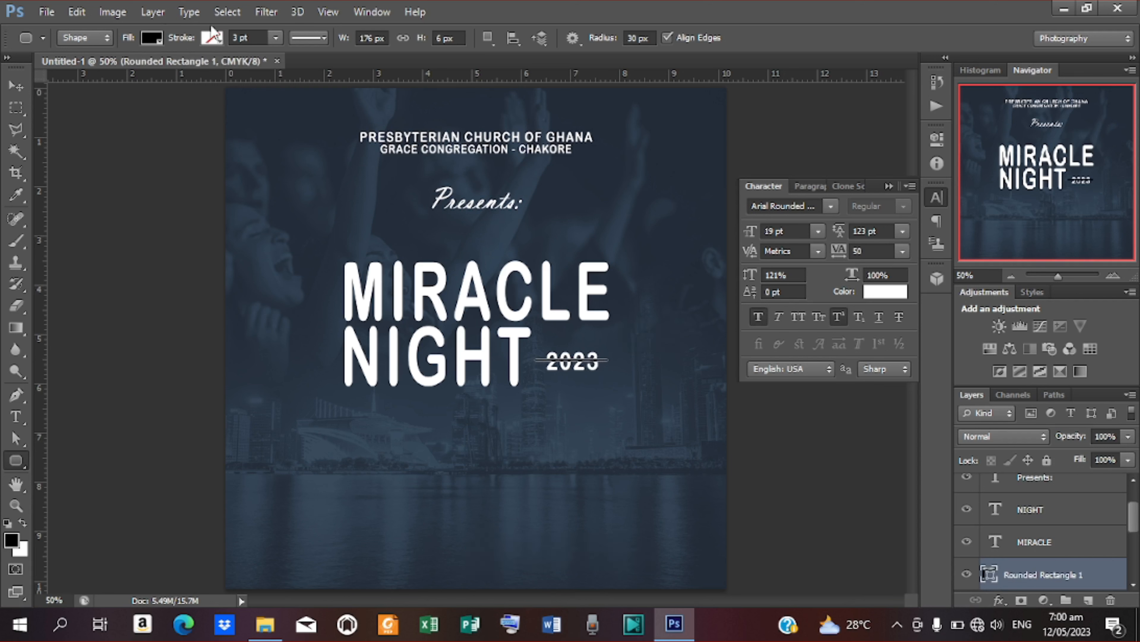
Change the thin rounded rectangle's fill color to white (ffffff)
left_click(153, 38)
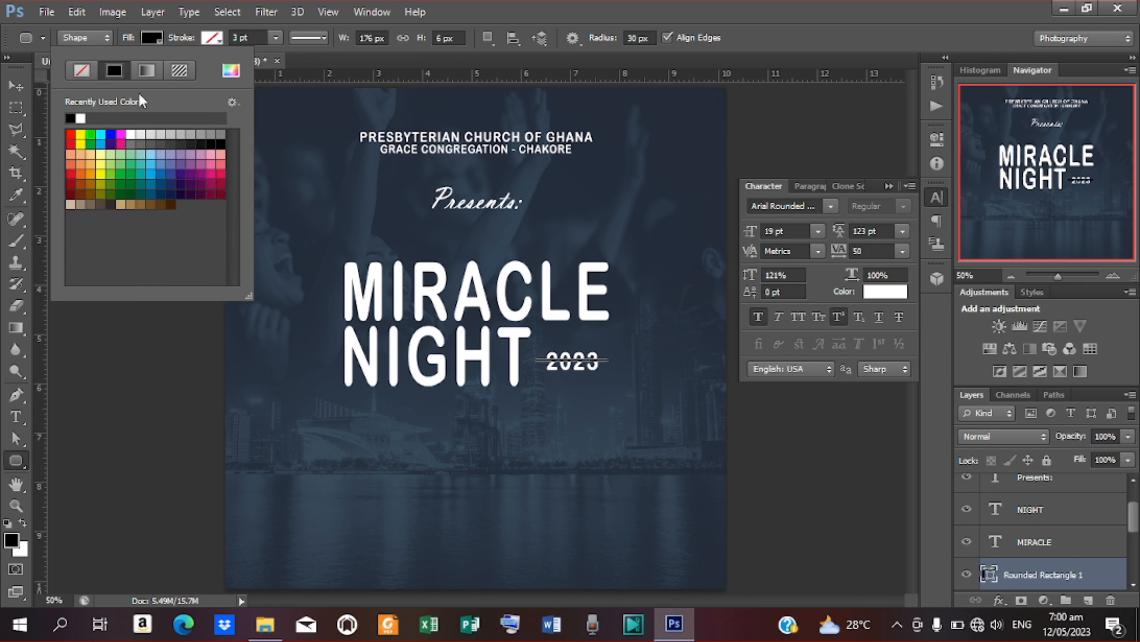
left_click(231, 70)
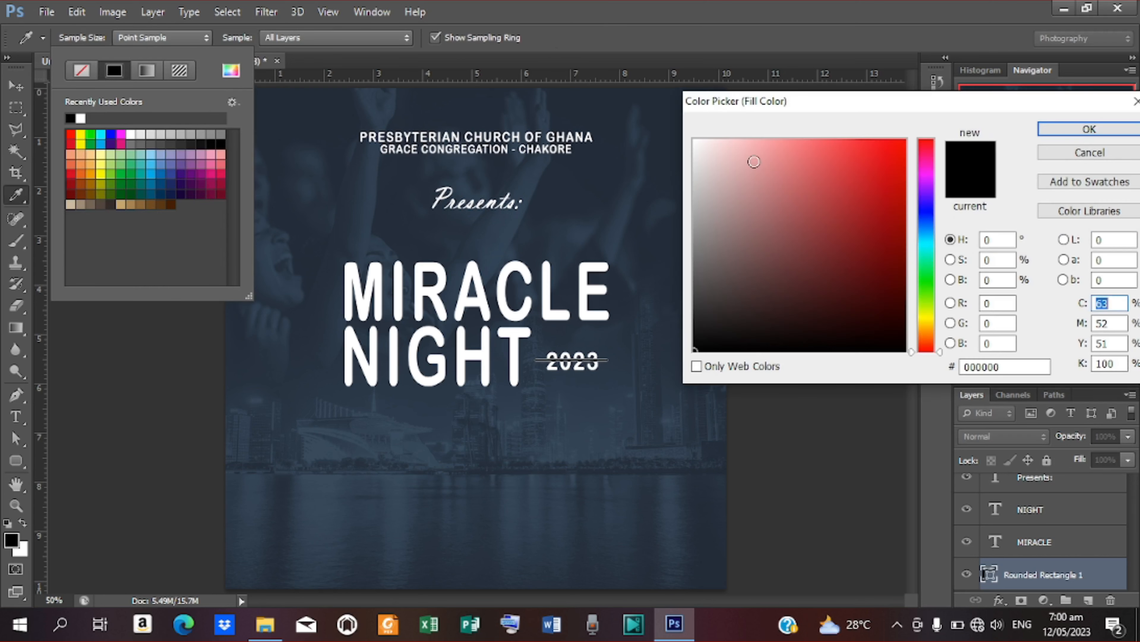
left_click_drag(748, 160, 642, 124)
left_click(1088, 130)
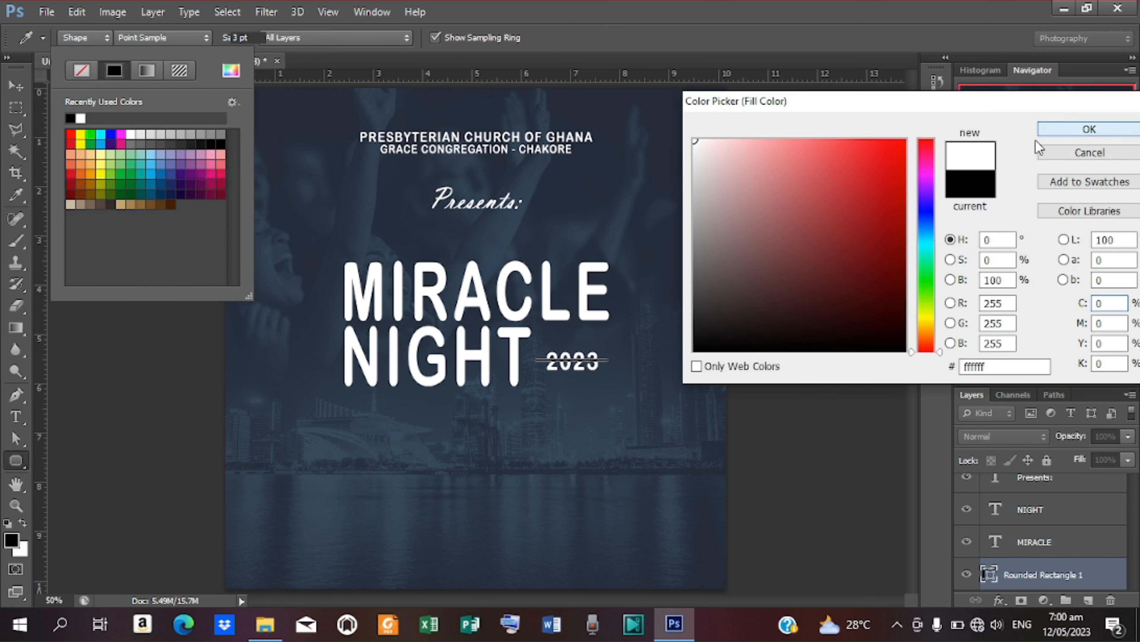
Align the rounded rectangle and the "2023" text layer to each other by their horizontal and vertical centers
left_click(17, 87)
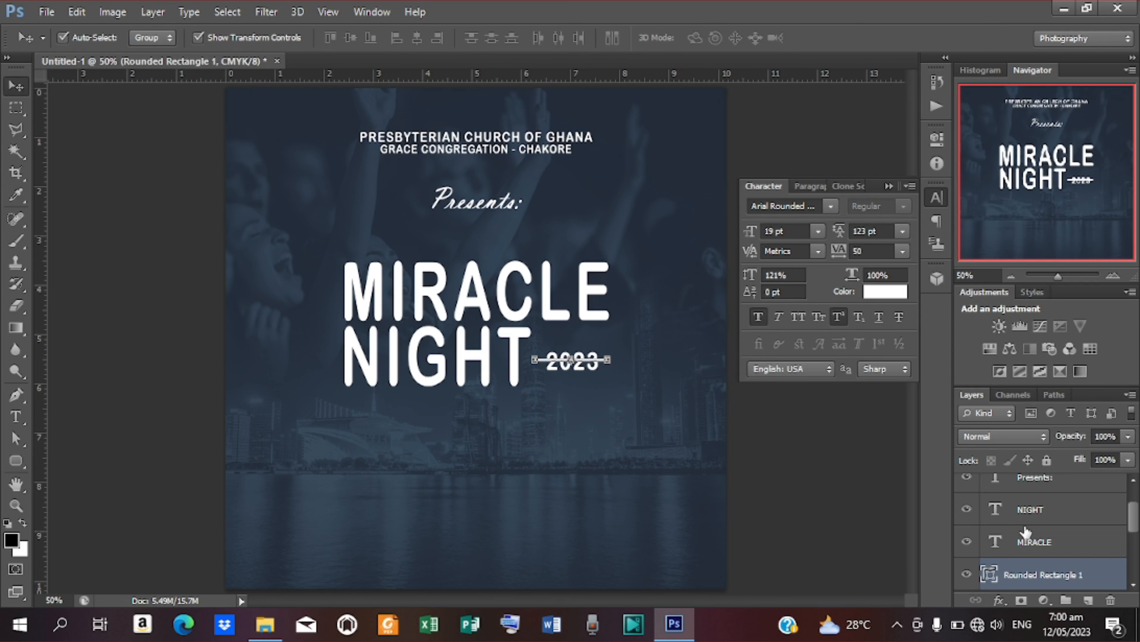
scroll(1038, 544, "down", 1)
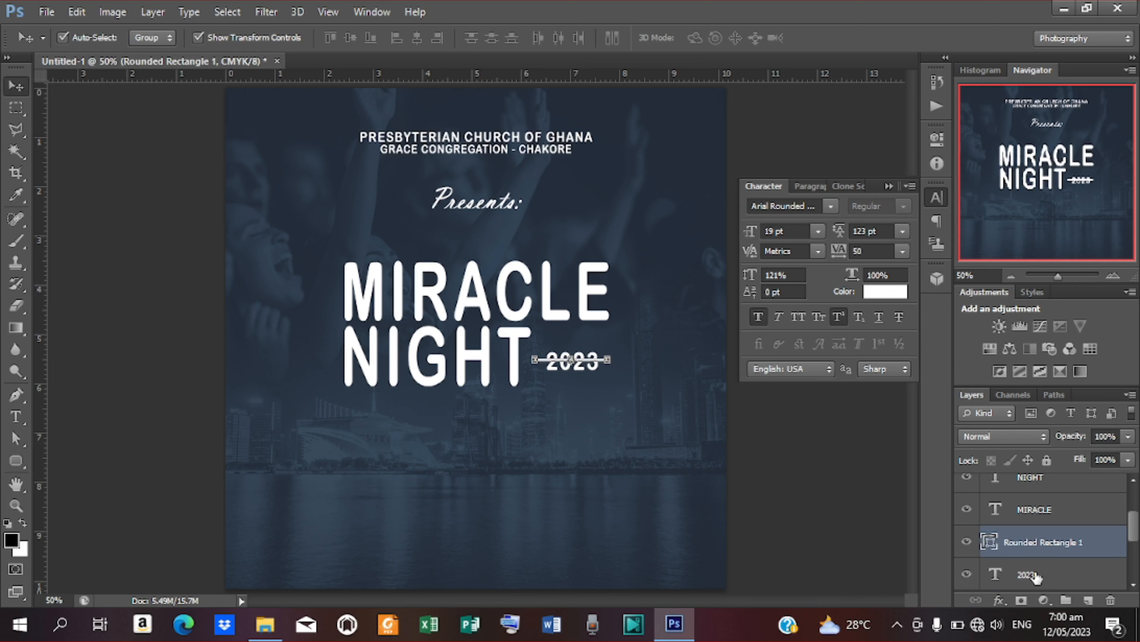
left_click(1035, 578, "shift")
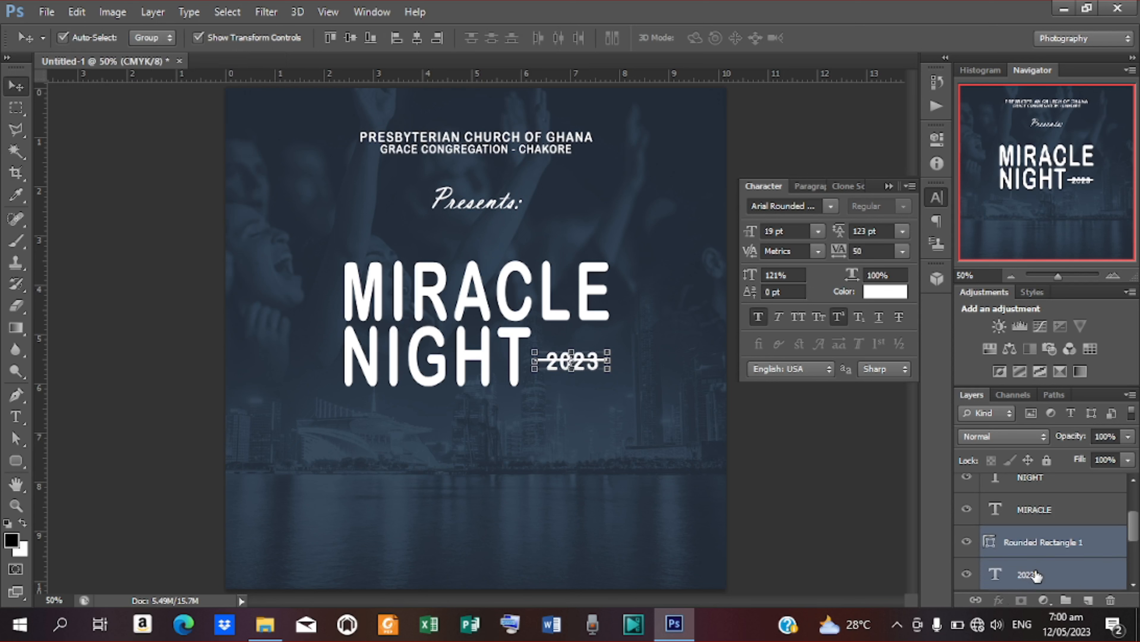
left_click(417, 39)
left_click(354, 43)
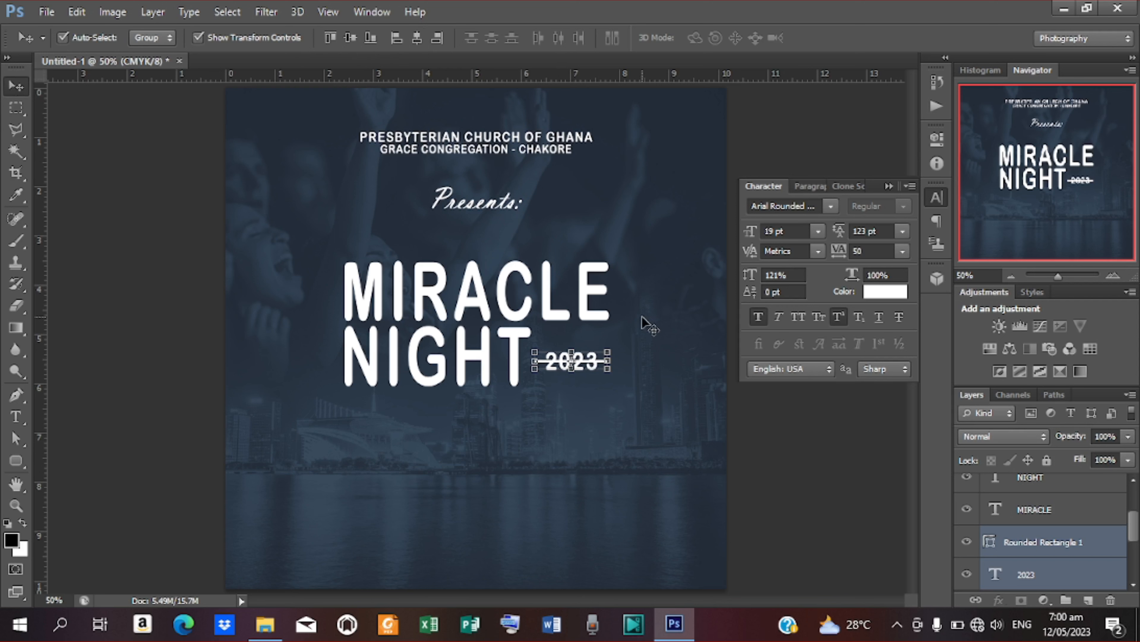
Rasterize the thin white rounded rectangle layer that crosses the "2023" text
left_click(1043, 543)
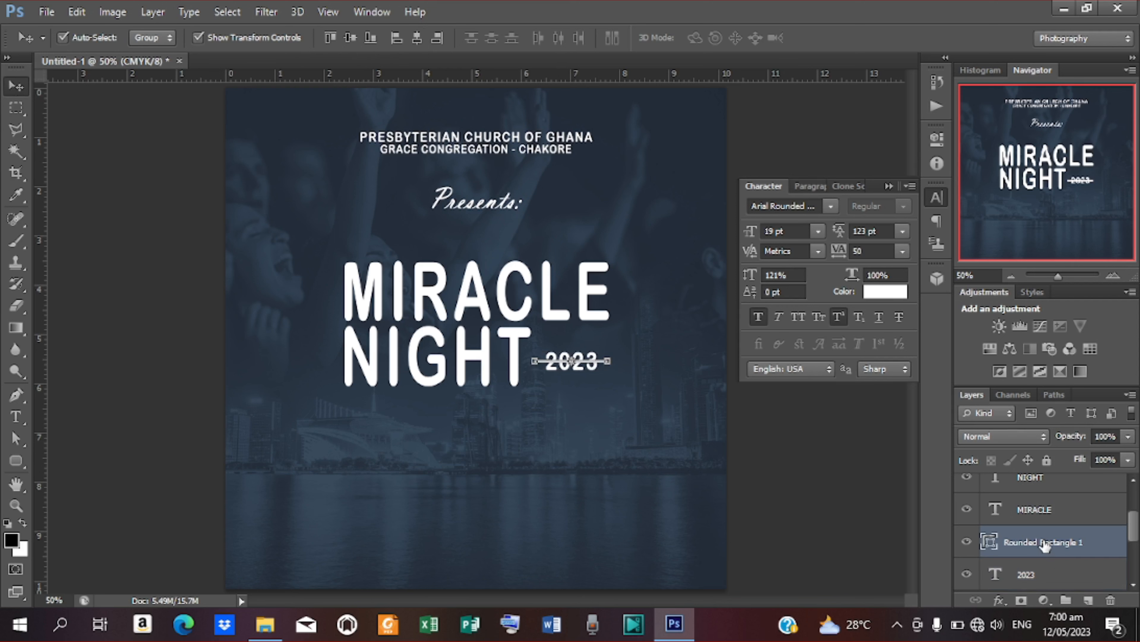
right_click(1044, 542)
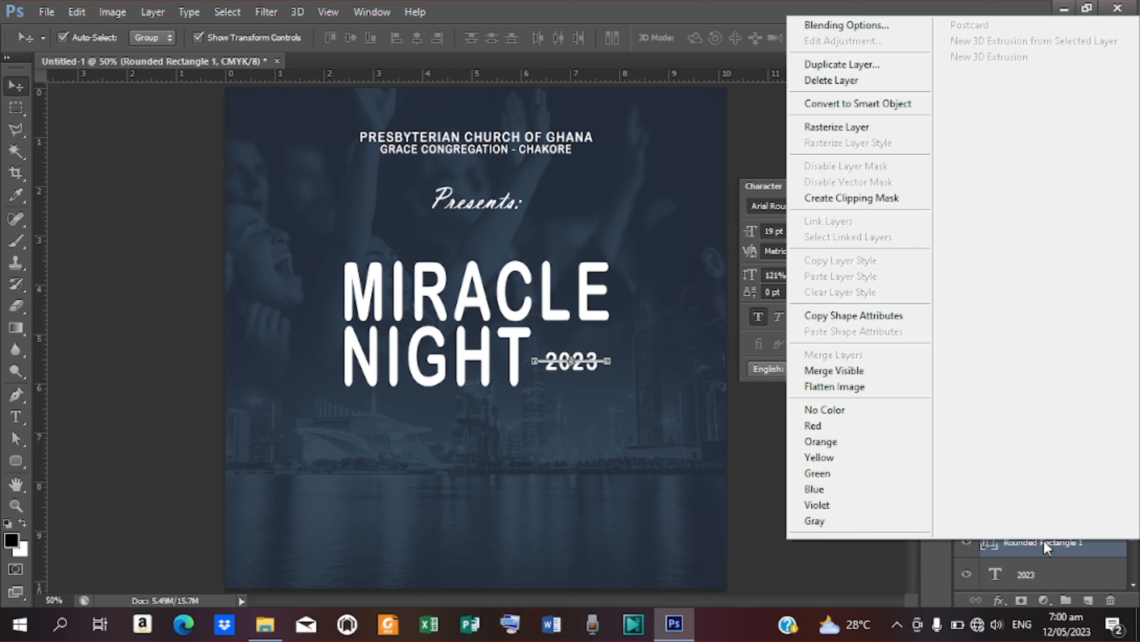
left_click(824, 125)
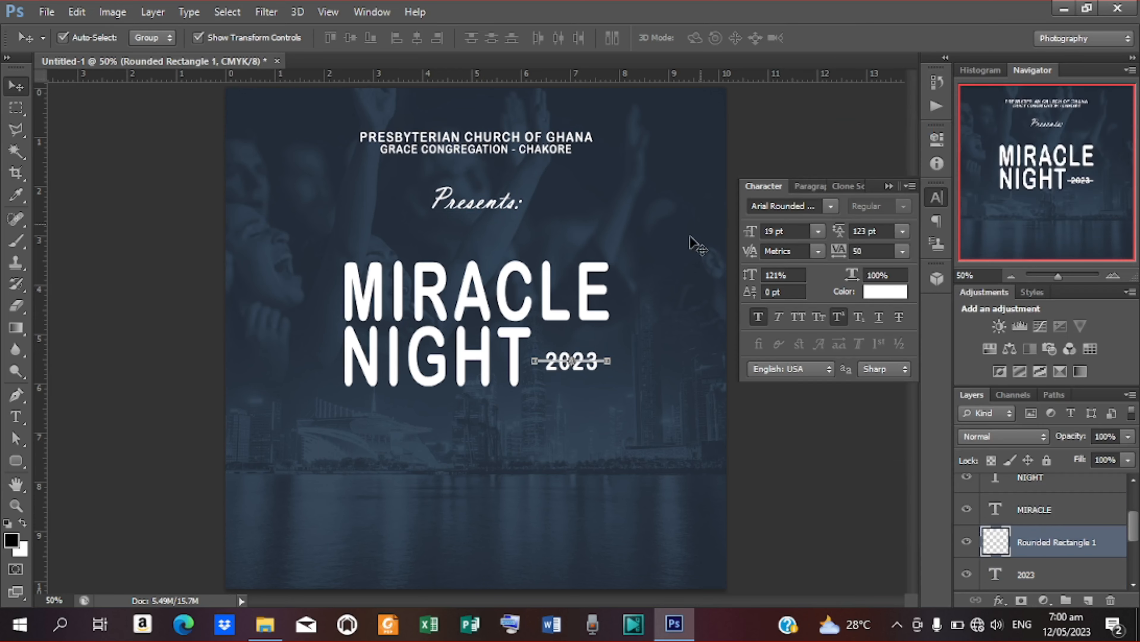
Cut away the part of the rounded rectangle that crosses the digits of "2023" with the Polygonal Lasso, leaving a dash at each end
left_click(15, 130)
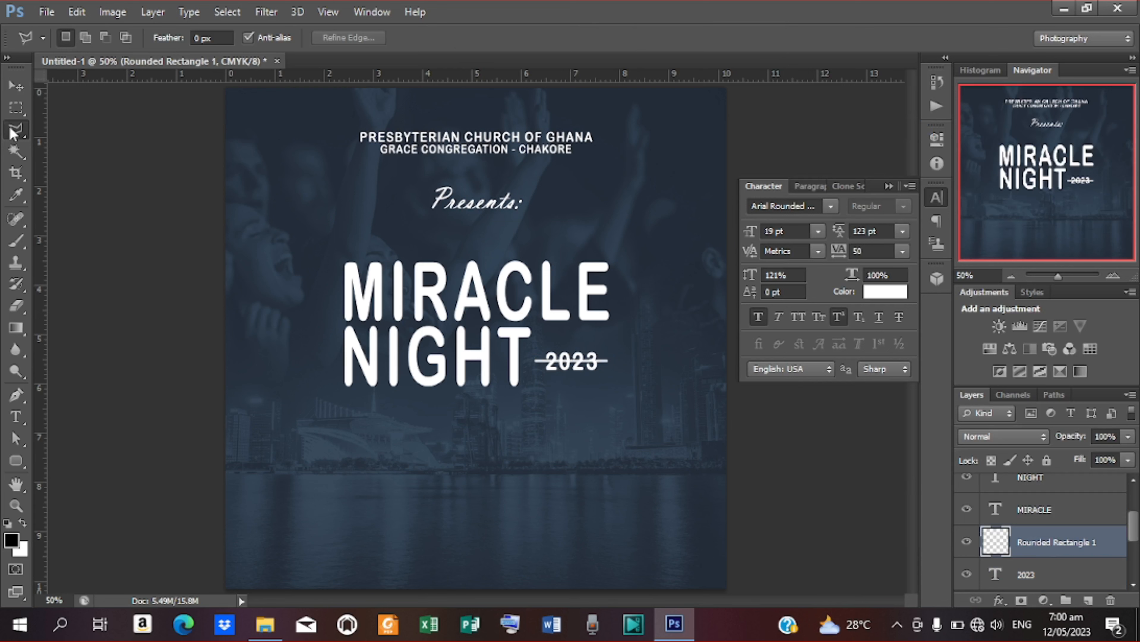
right_click(14, 132)
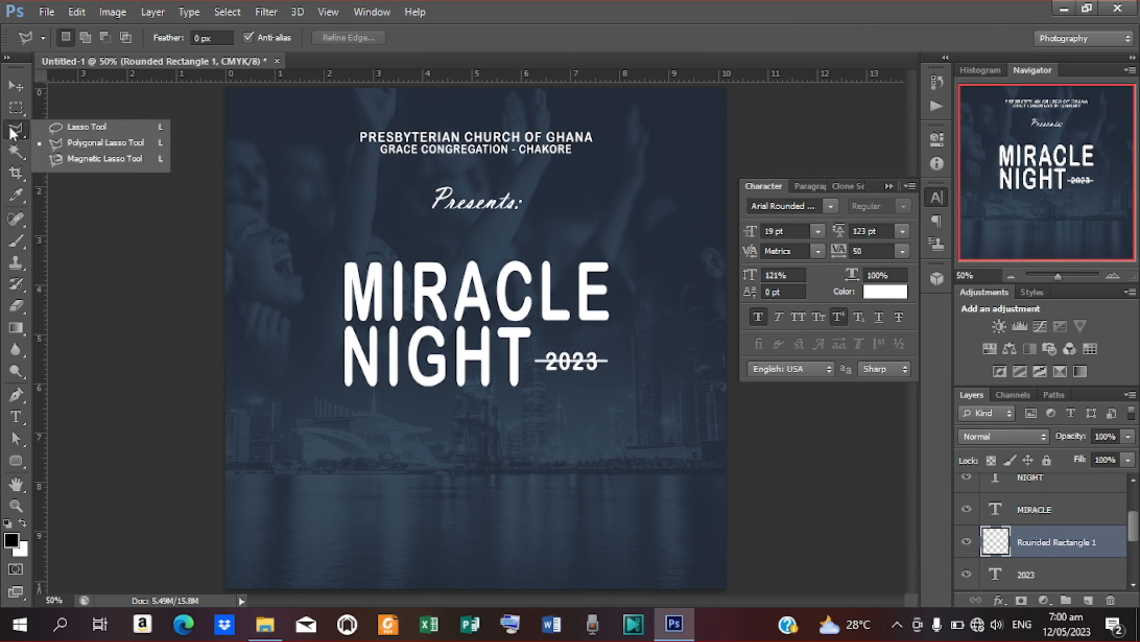
left_click(143, 139)
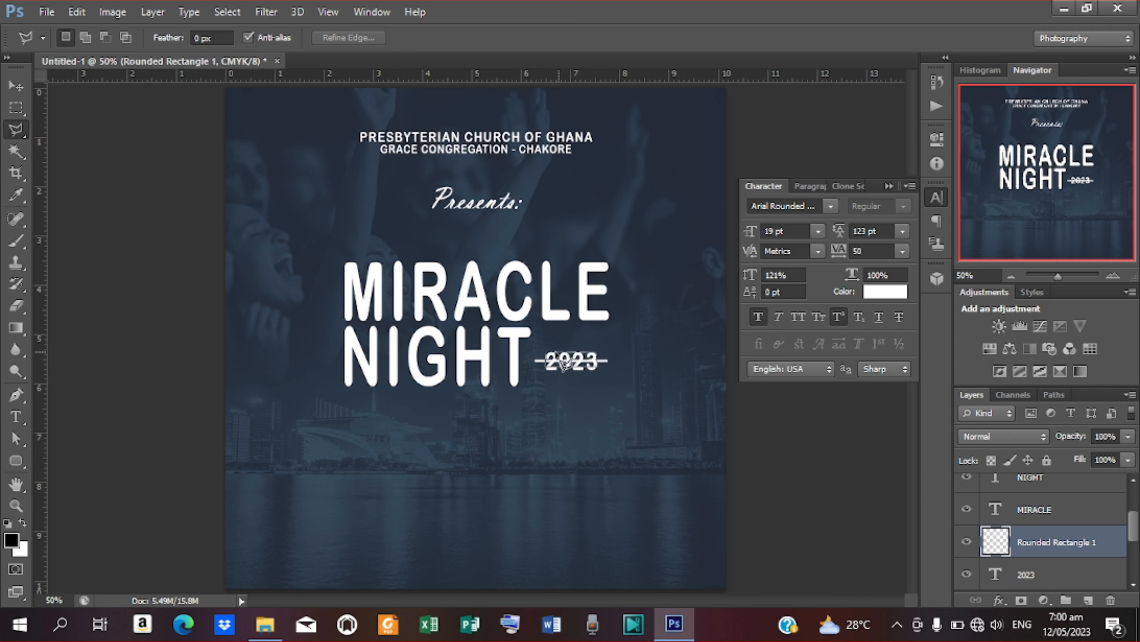
left_click(545, 355)
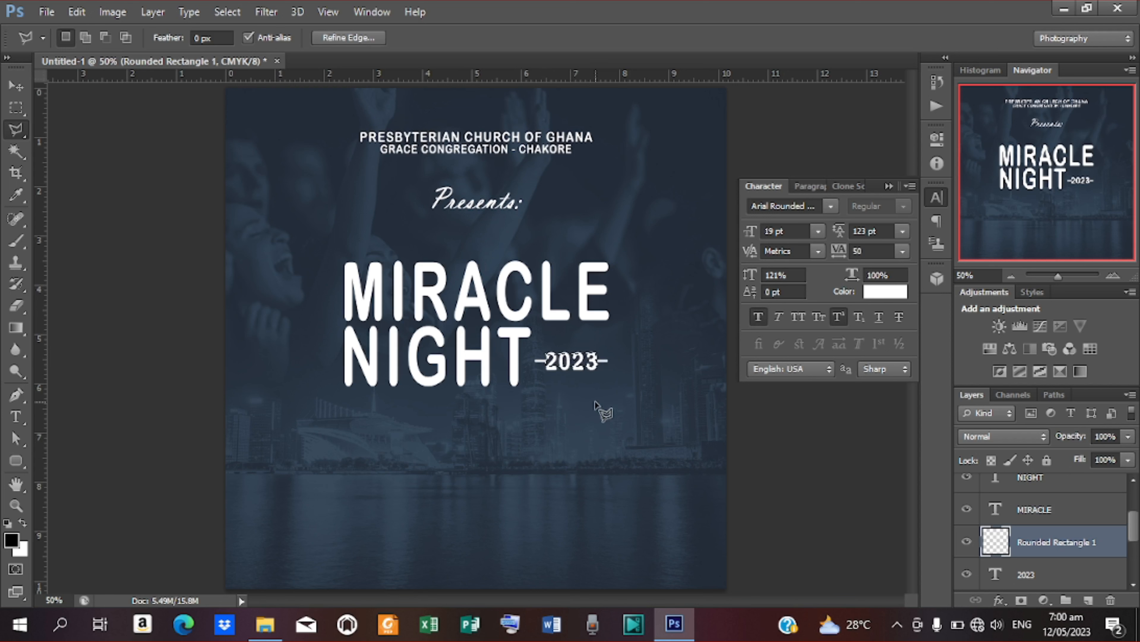
key("ctrl+d")
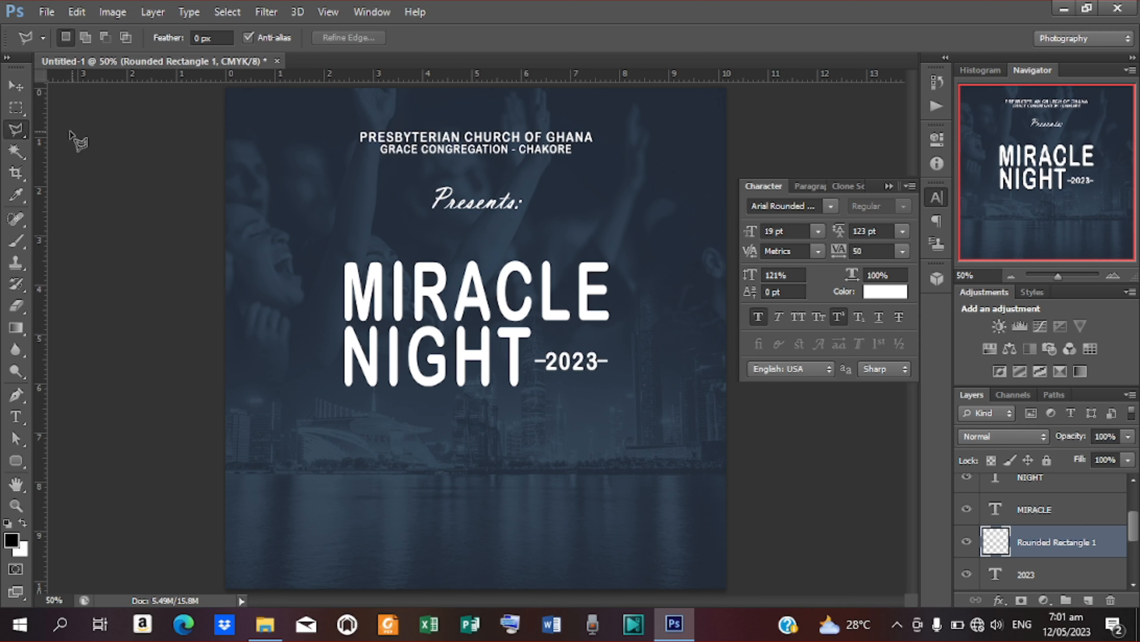
Rasterize the "MIRACLE" text layer
left_click(15, 86)
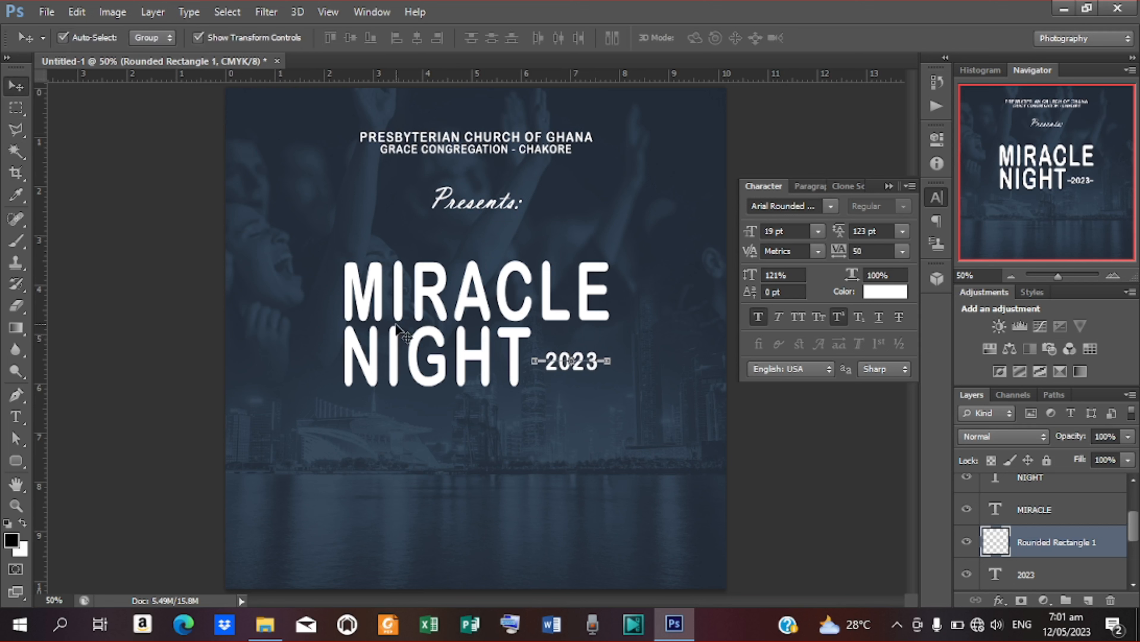
left_click(479, 290)
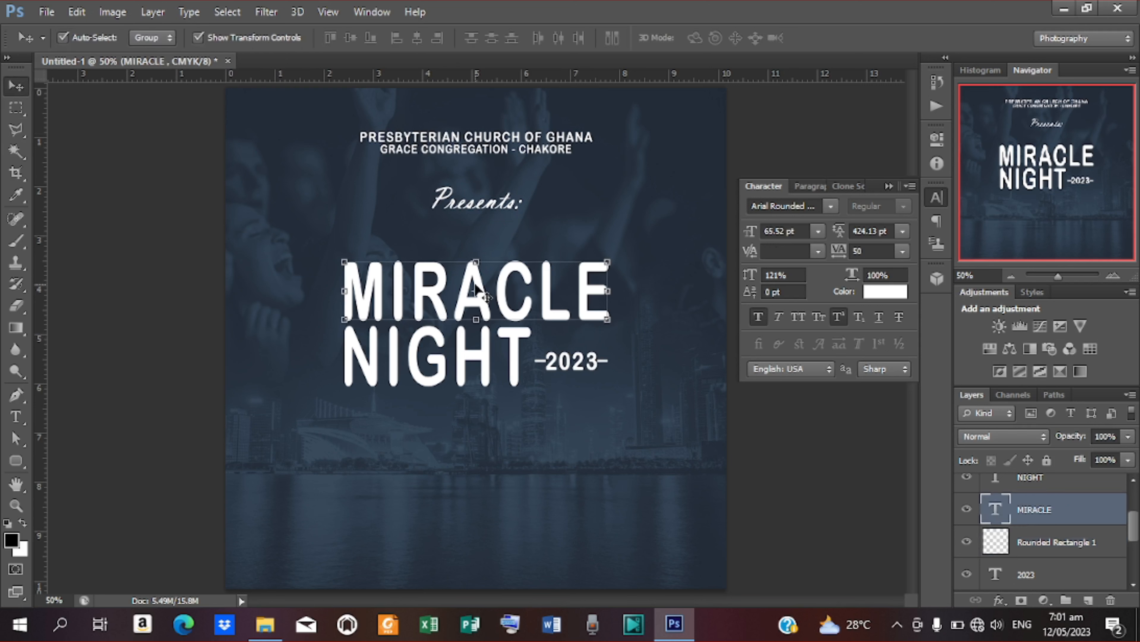
right_click(1032, 512)
left_click(1043, 510)
right_click(1044, 510)
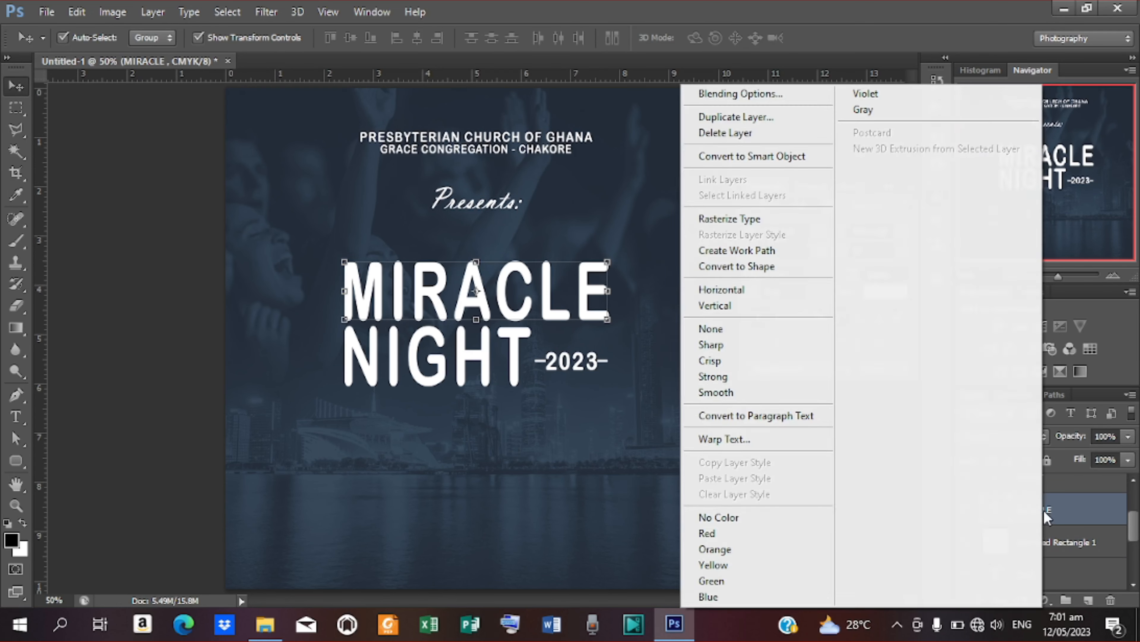
left_click(731, 220)
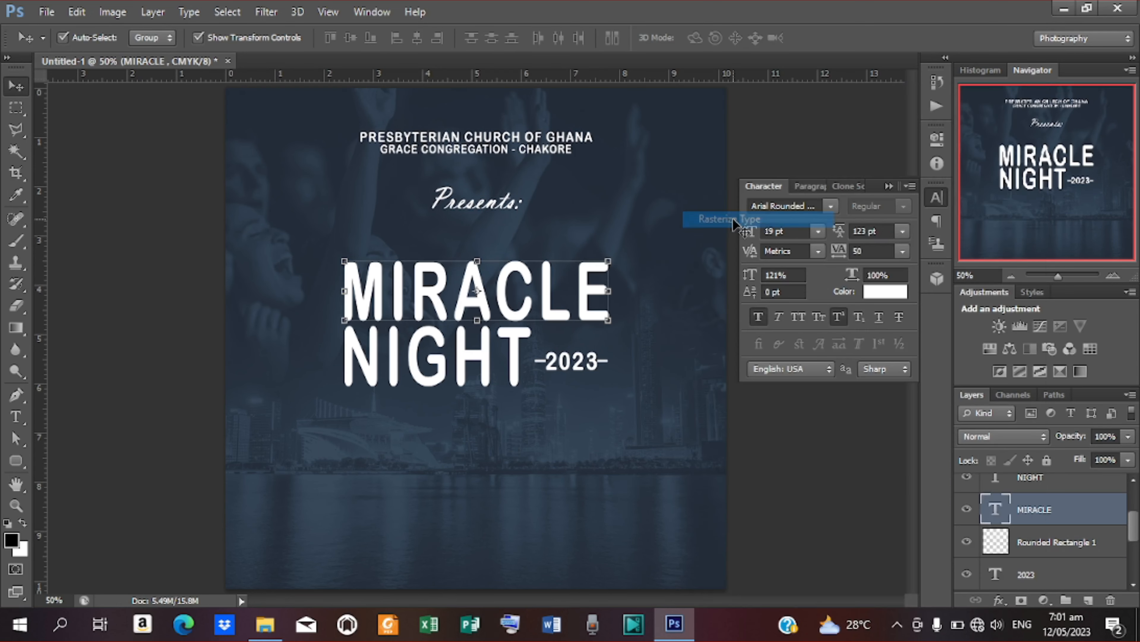
Select the upper half of "MIRACLE" with a rectangular marquee and cut it to its own layer
left_click(16, 107)
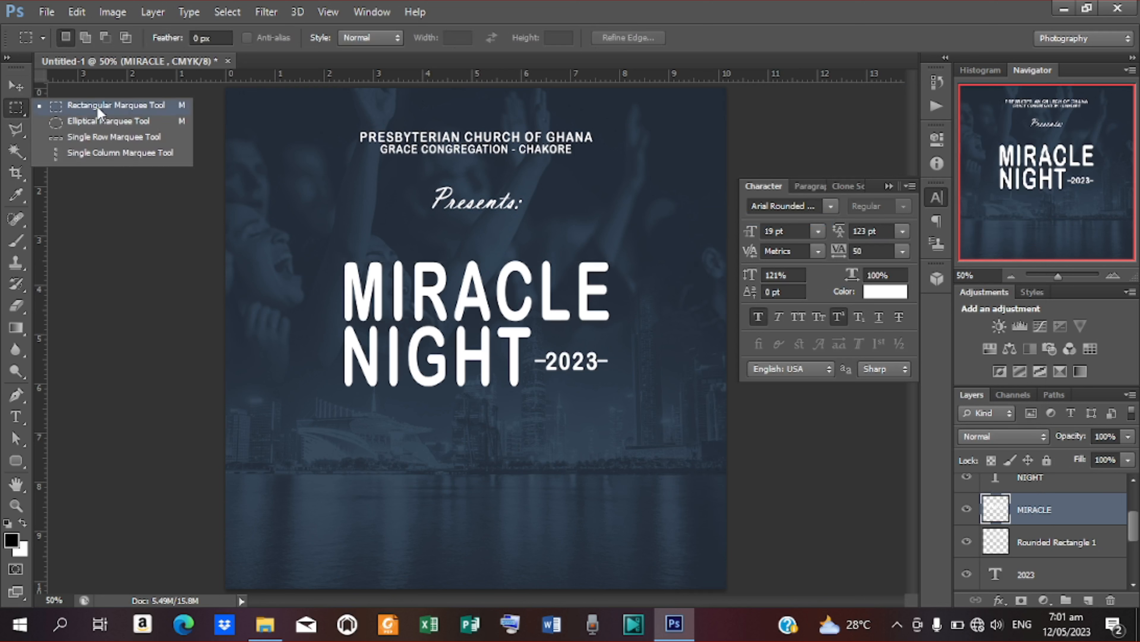
left_click(98, 108)
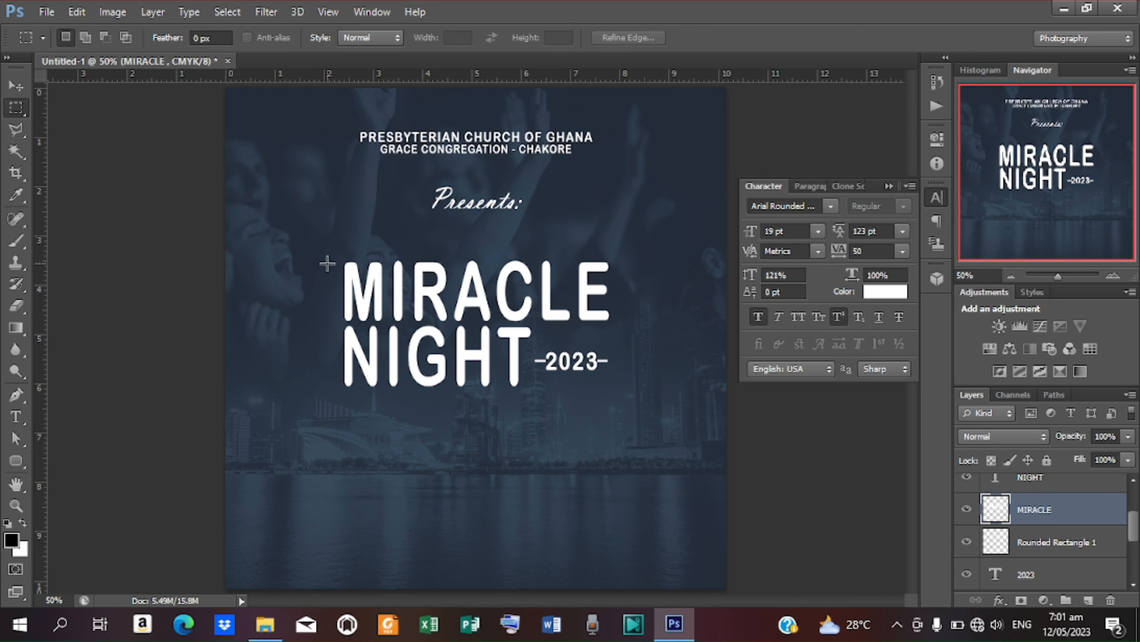
left_click_drag(327, 253, 619, 289)
right_click(529, 274)
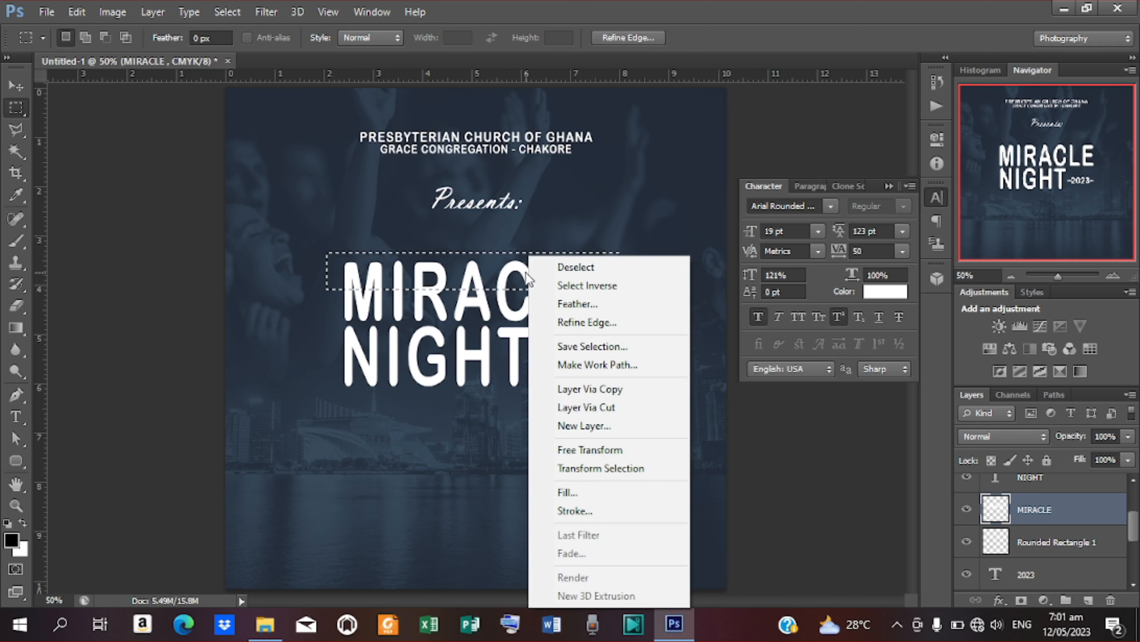
left_click(618, 406)
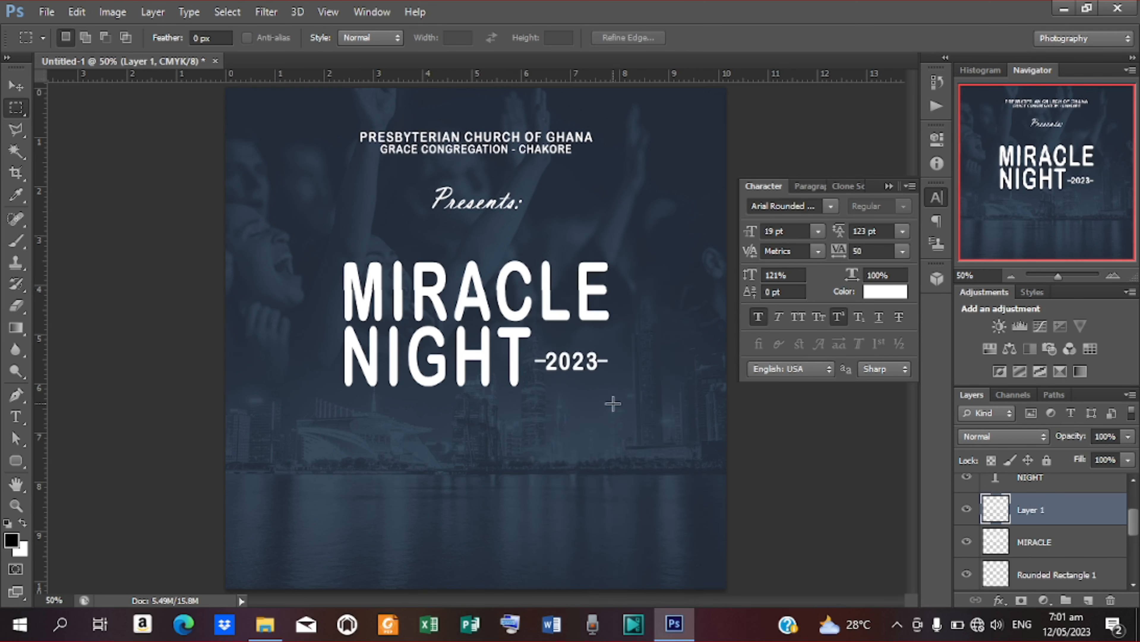
Turn off the transform controls and nudge the cut upper half of "MIRACLE" up slightly to leave a thin gap
left_click(16, 88)
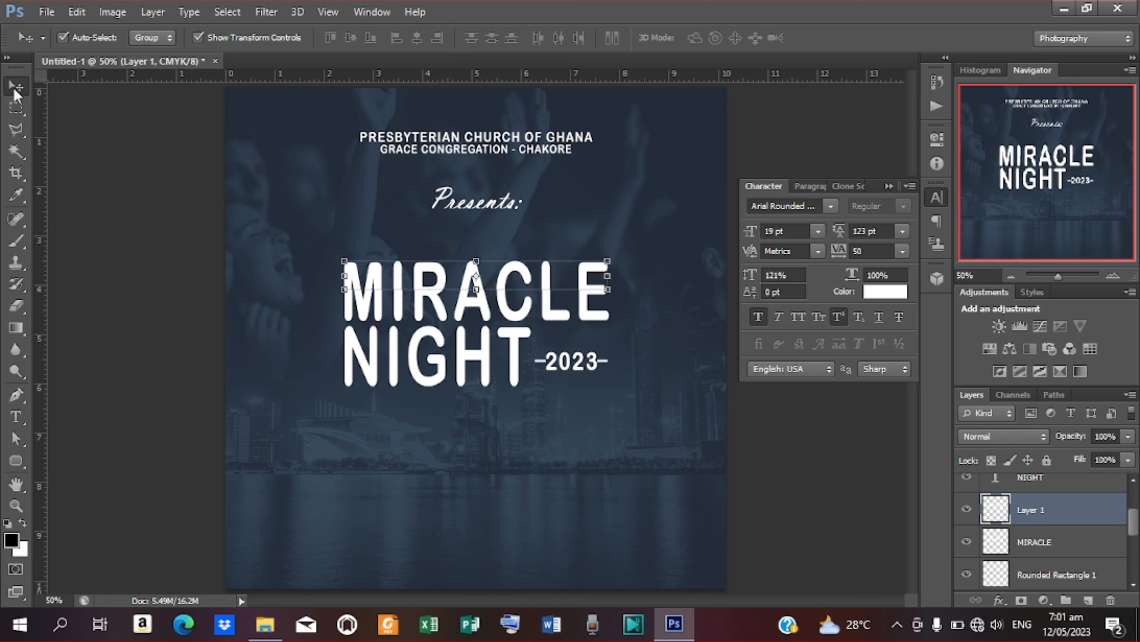
left_click(199, 38)
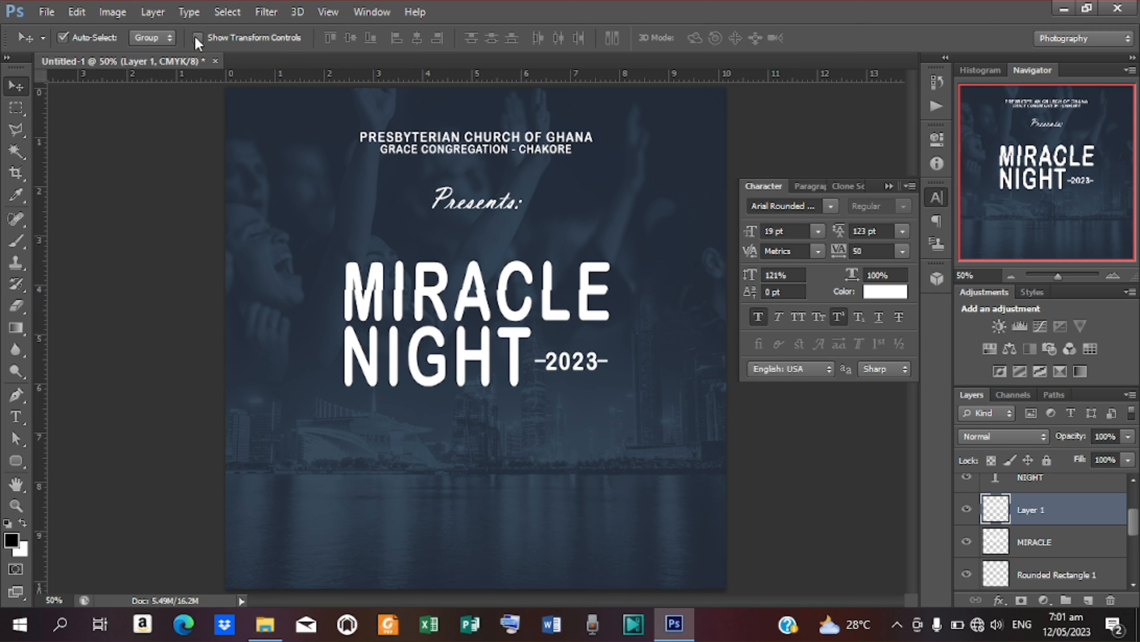
key("Up")
key("Up")
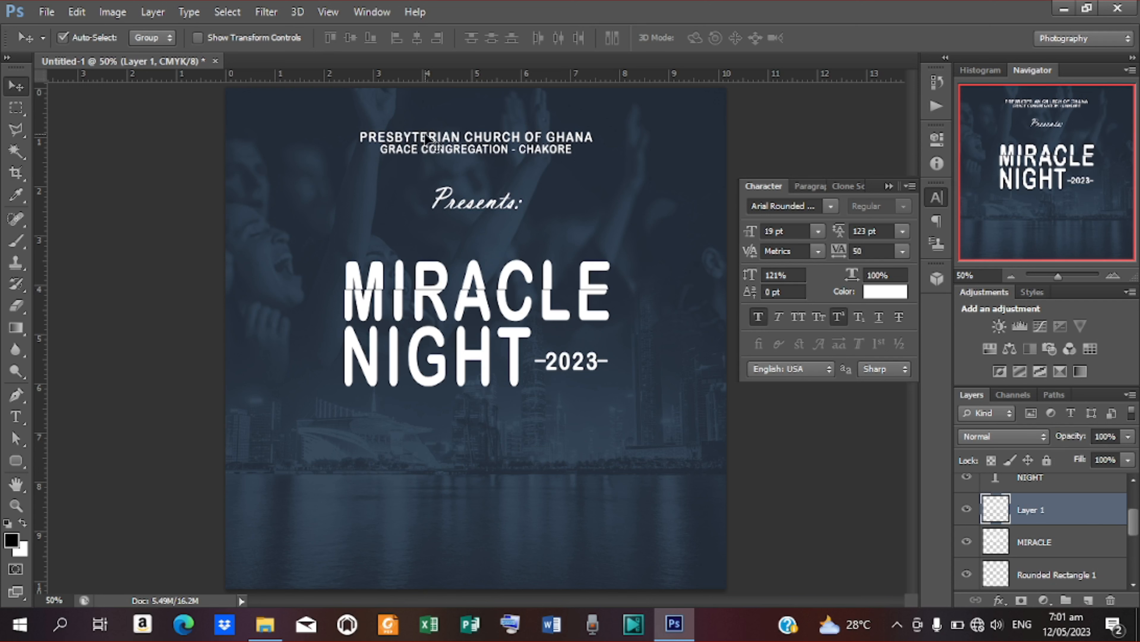
right_click(1082, 519)
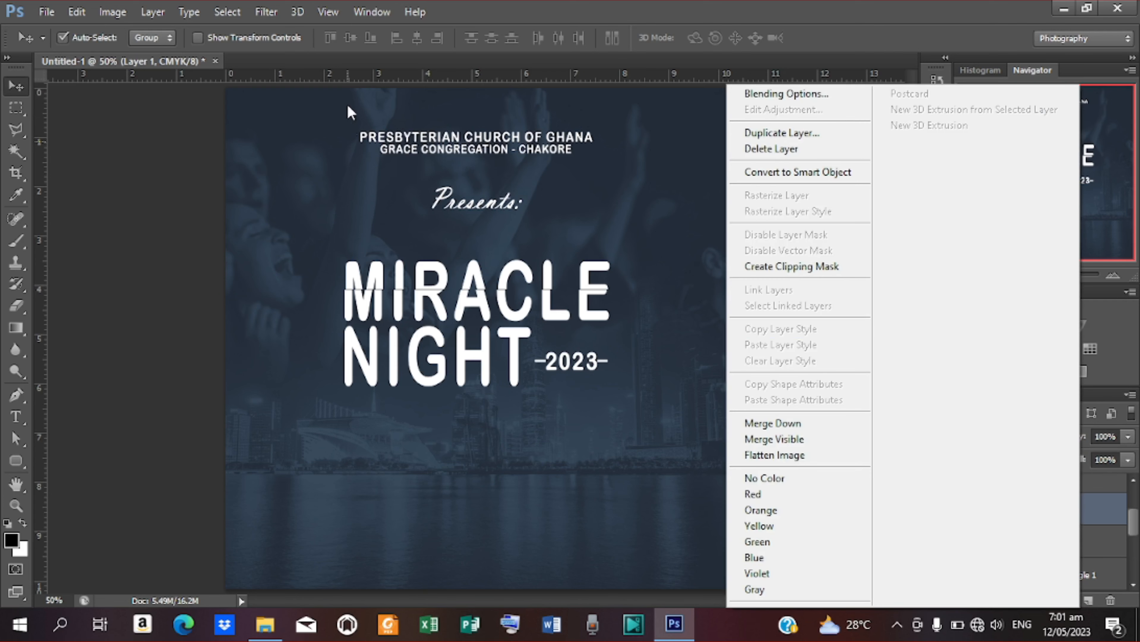
left_click(1126, 510)
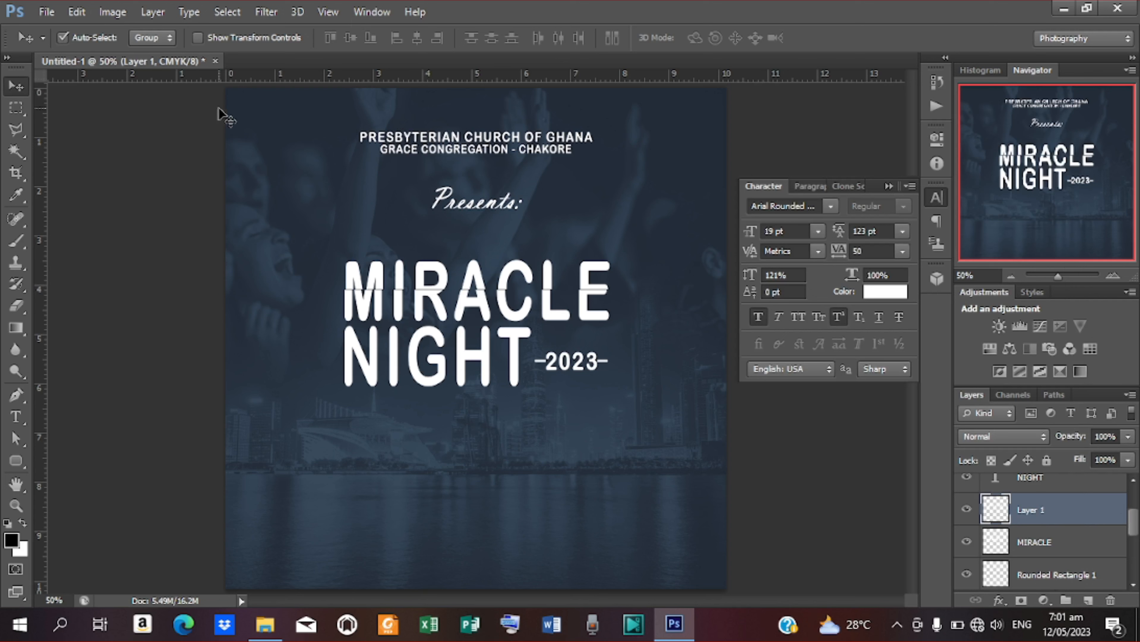
left_click(267, 14)
mouse_move(317, 189)
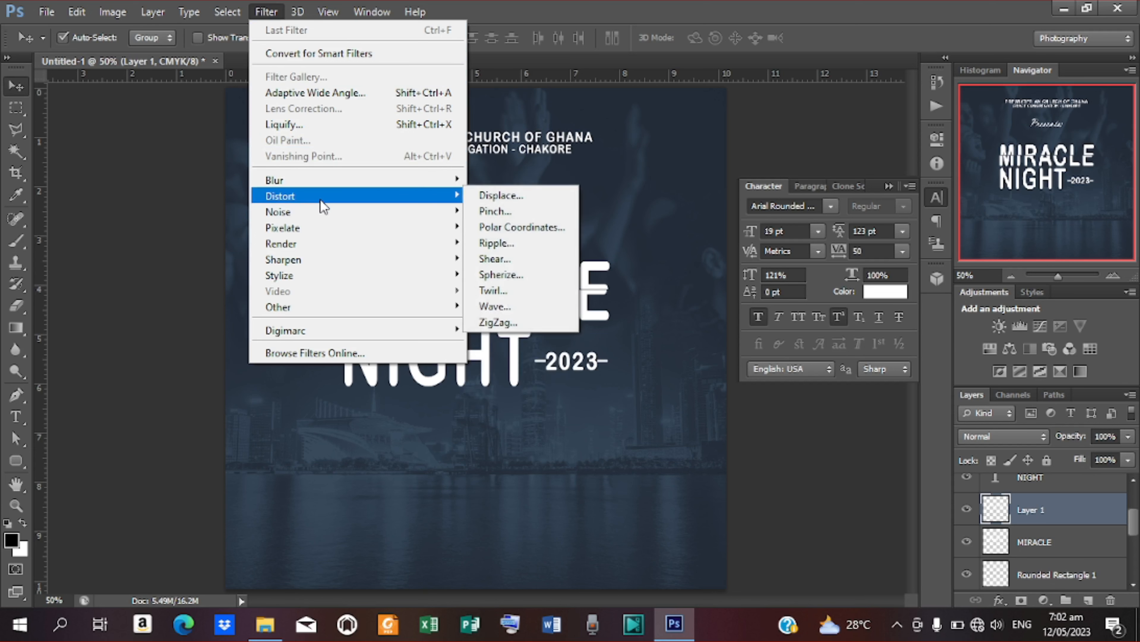
left_click(521, 295)
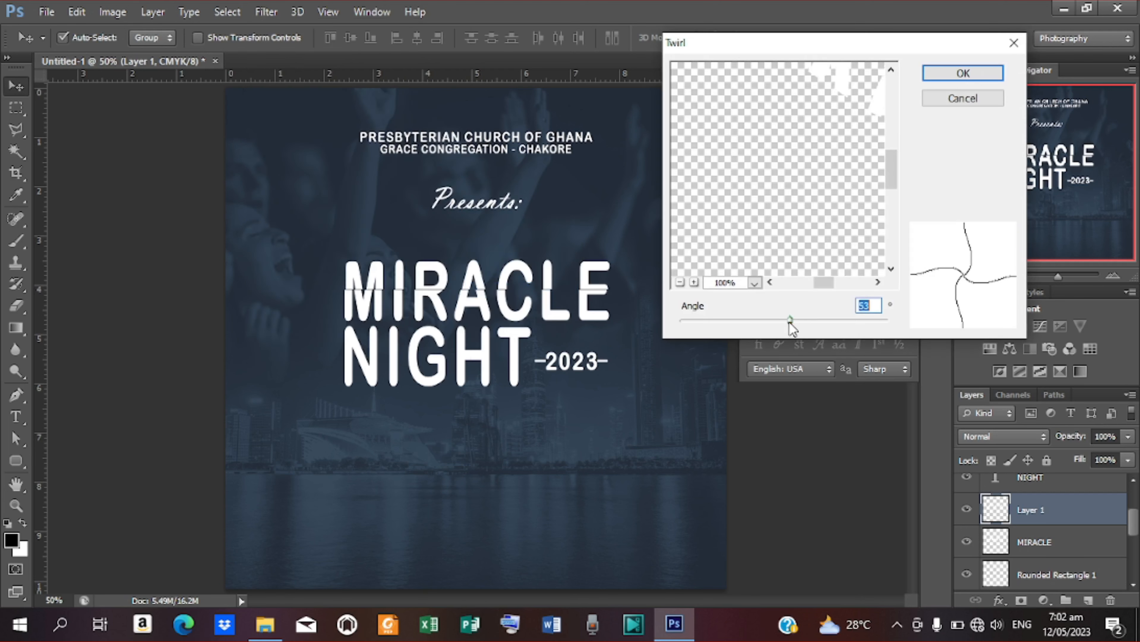
left_click_drag(790, 322, 853, 329)
left_click(973, 100)
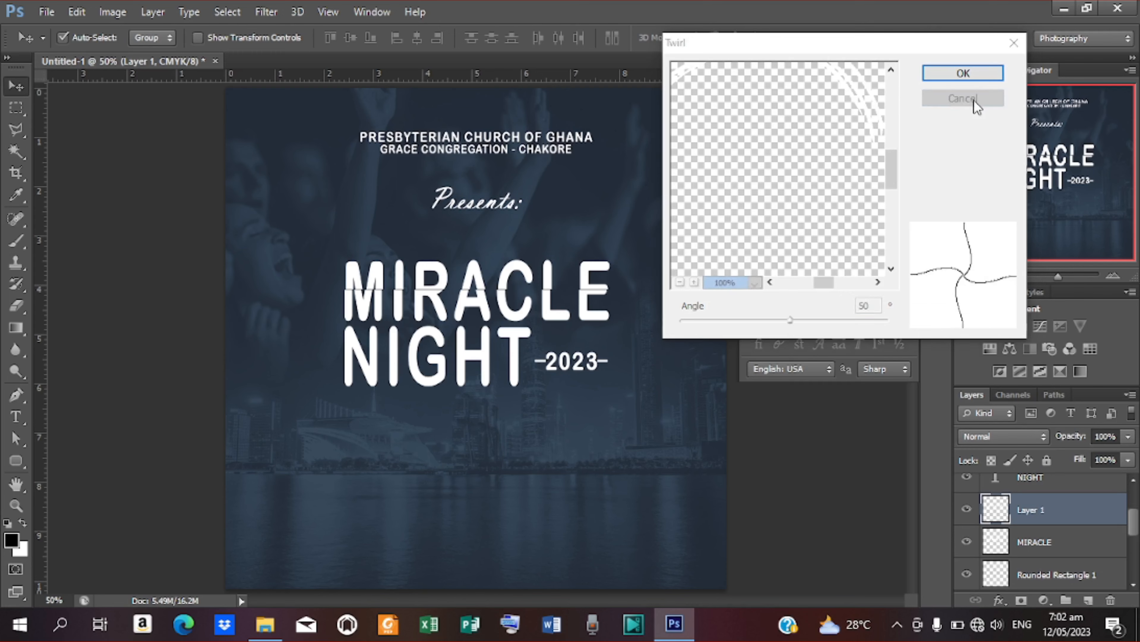
Try a sine Wave distortion with reduced wavelength and amplitude on the upper half of "MIRACLE"
left_click(277, 14)
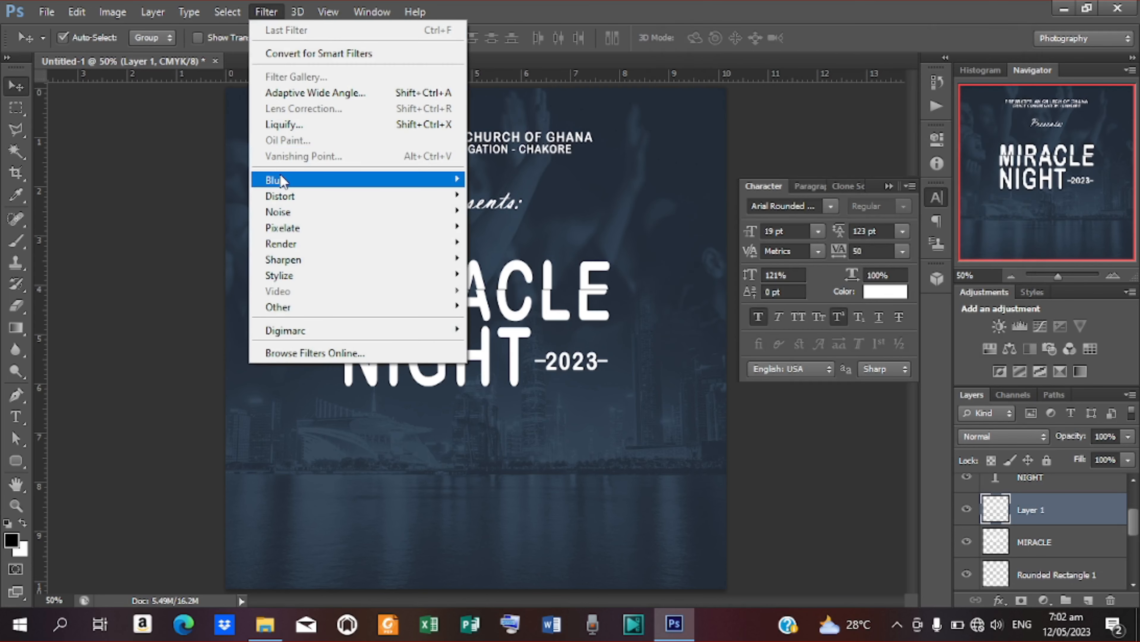
mouse_move(280, 181)
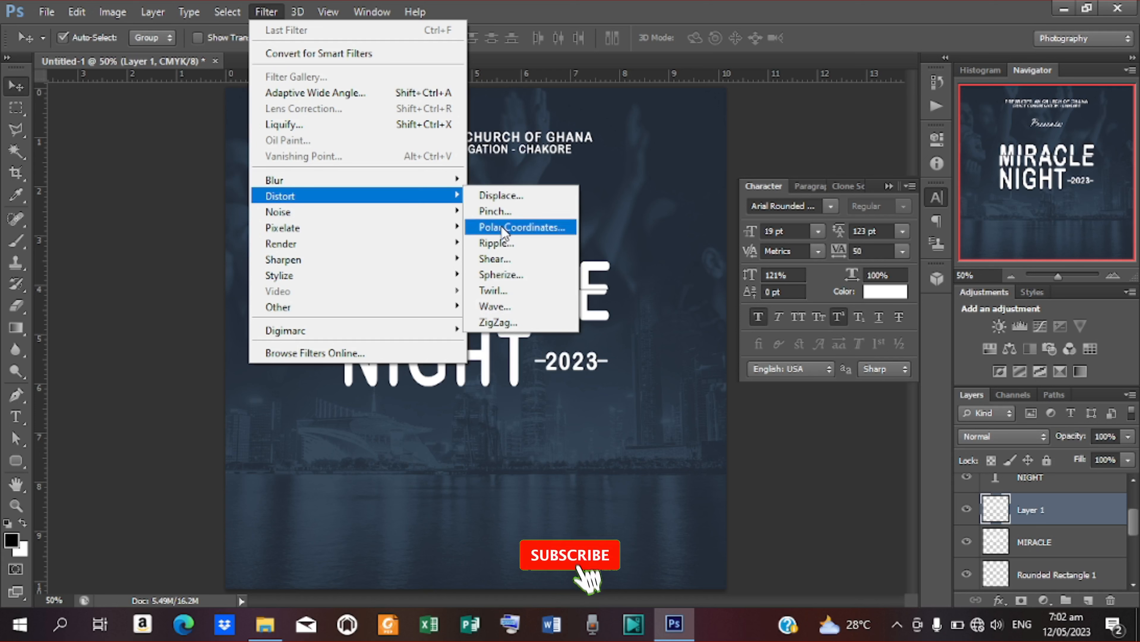
left_click(494, 307)
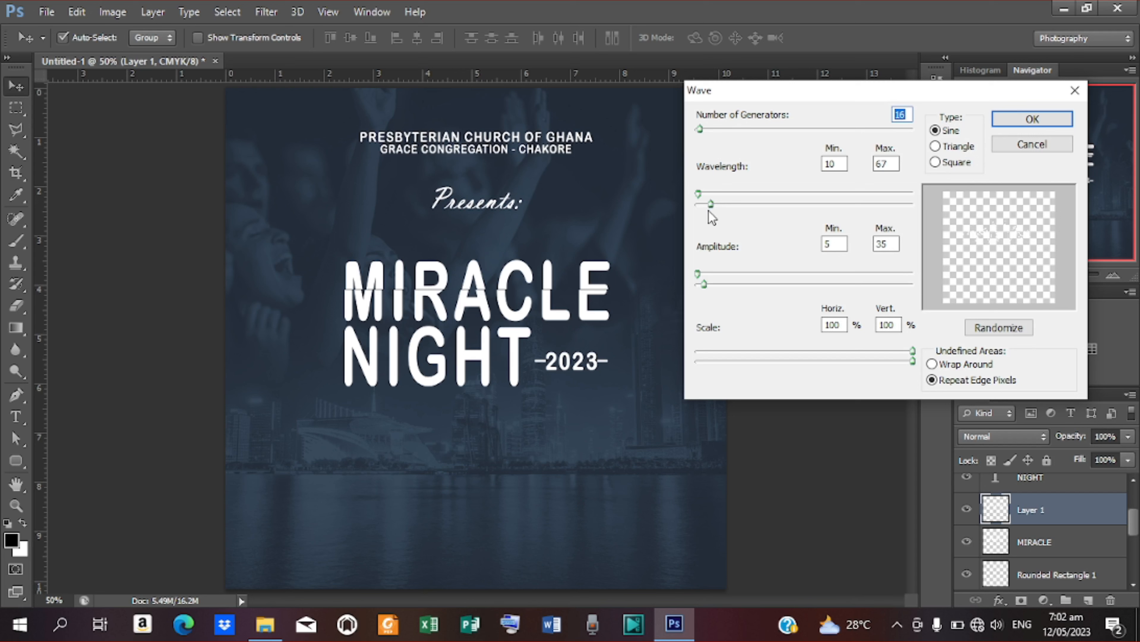
left_click_drag(709, 211, 697, 216)
left_click_drag(705, 284, 701, 288)
left_click(1032, 120)
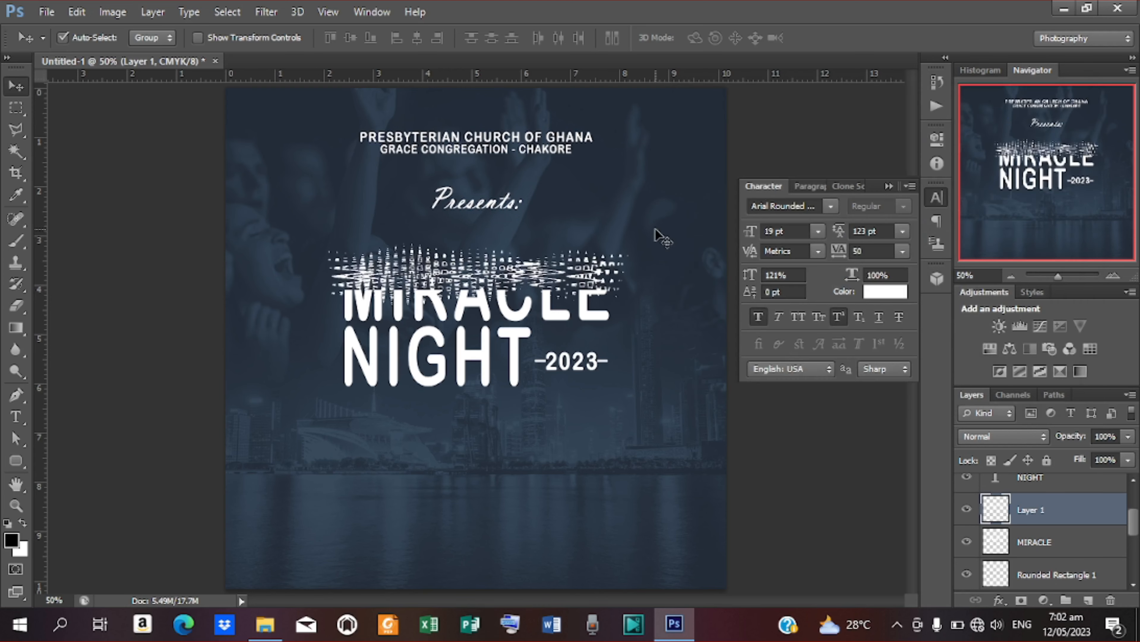
Undo the Wave distortion on the upper half of "MIRACLE"
left_click(266, 12)
mouse_move(304, 181)
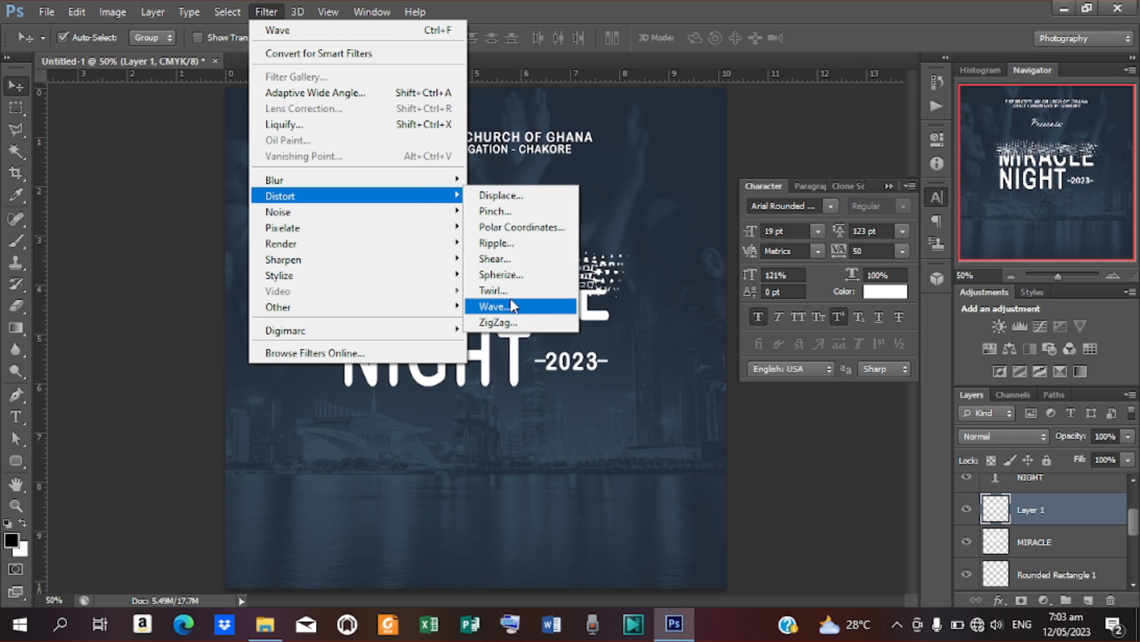
left_click(1066, 512)
key("ctrl+z")
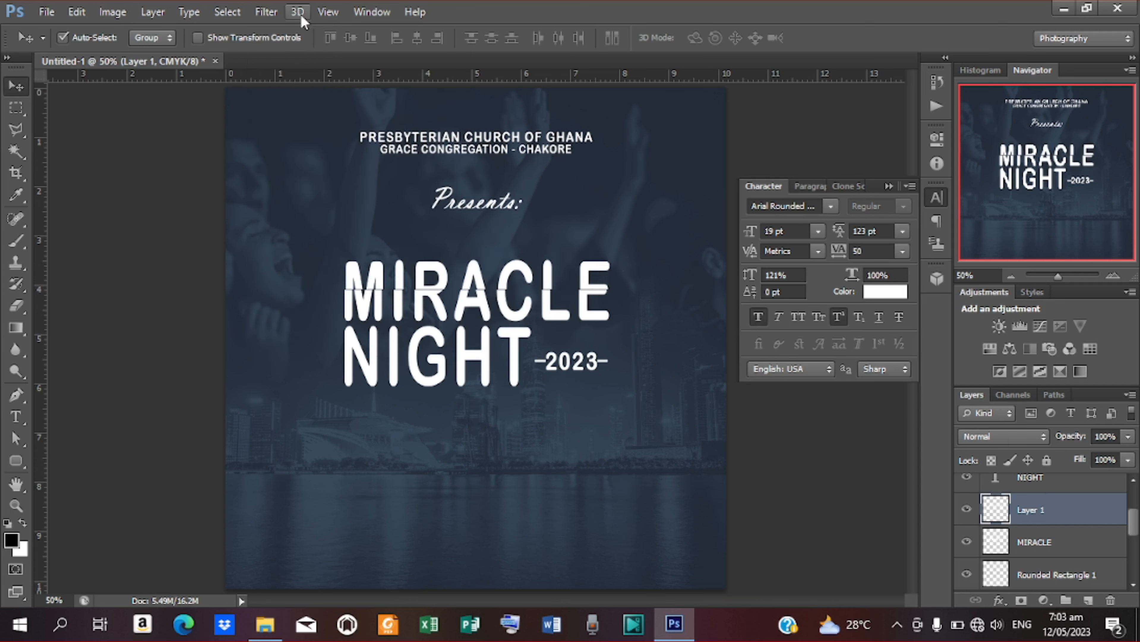
Apply a Gaussian Blur with a radius of 1.3 pixels to the upper half of "MIRACLE"
left_click(266, 11)
mouse_move(319, 182)
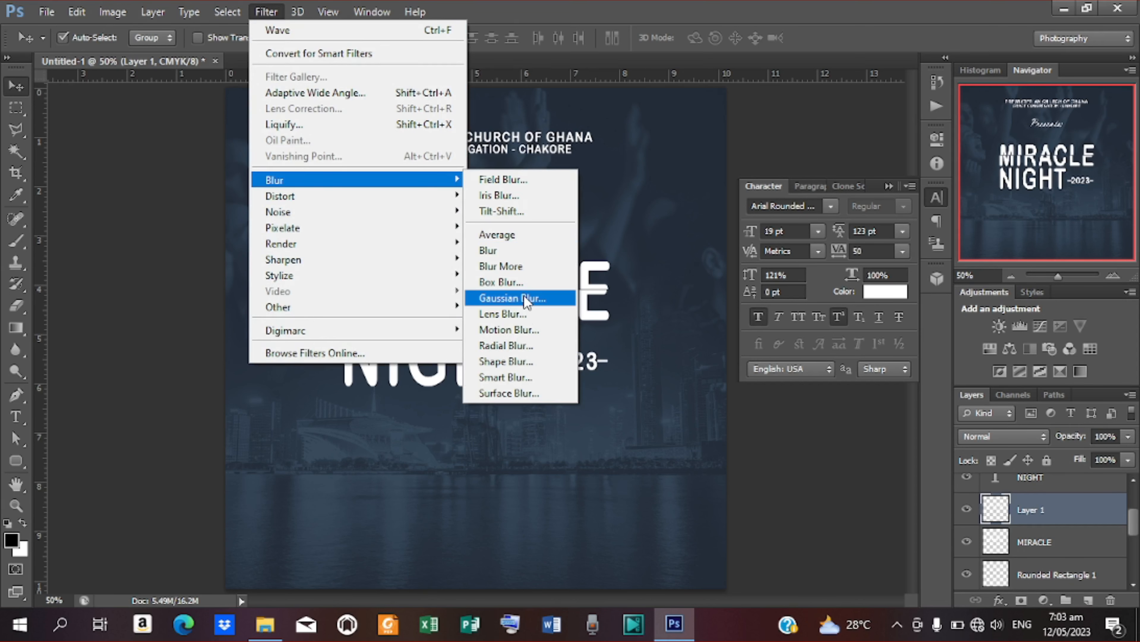
left_click(512, 298)
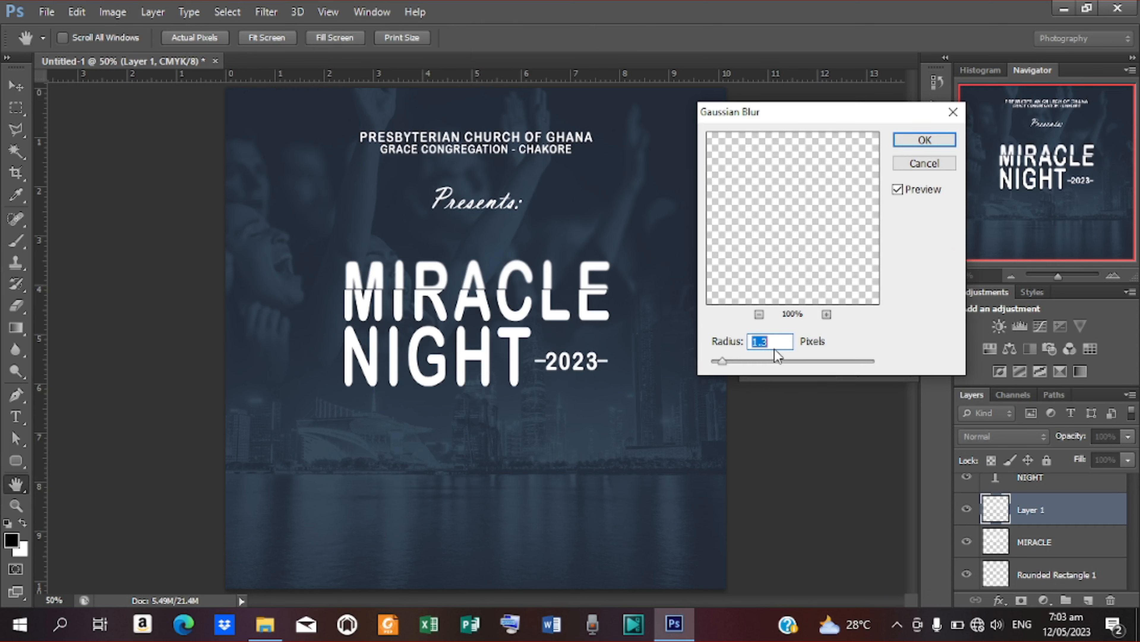
left_click(907, 135)
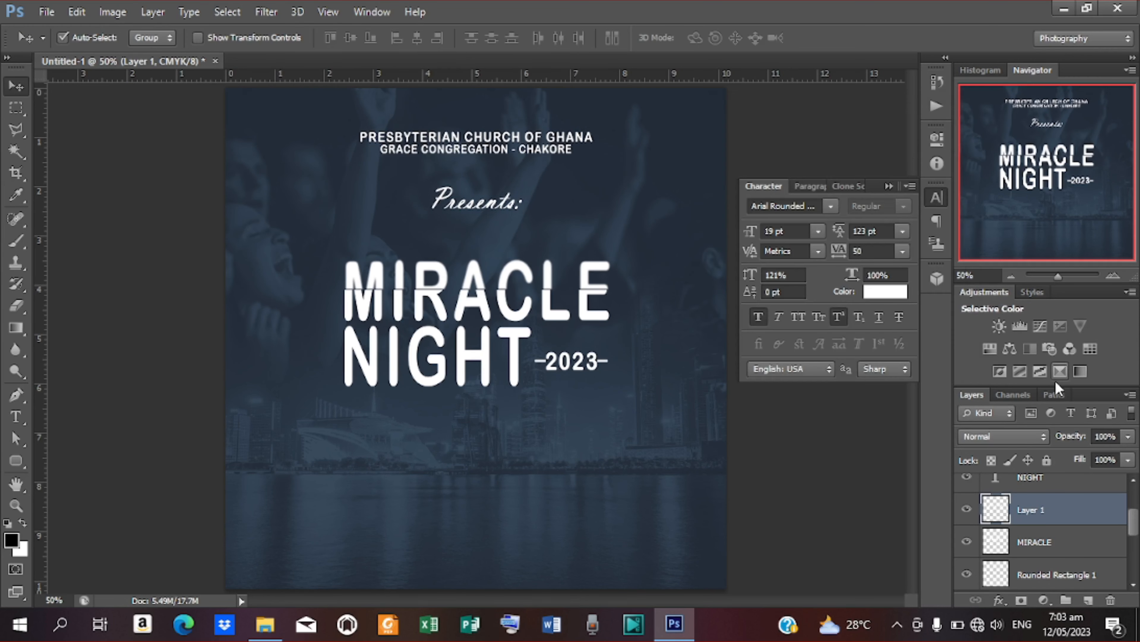
Add a Gradient Overlay to the cut upper half of "MIRACLE" using the orange-to-red gradient preset
right_click(1030, 509)
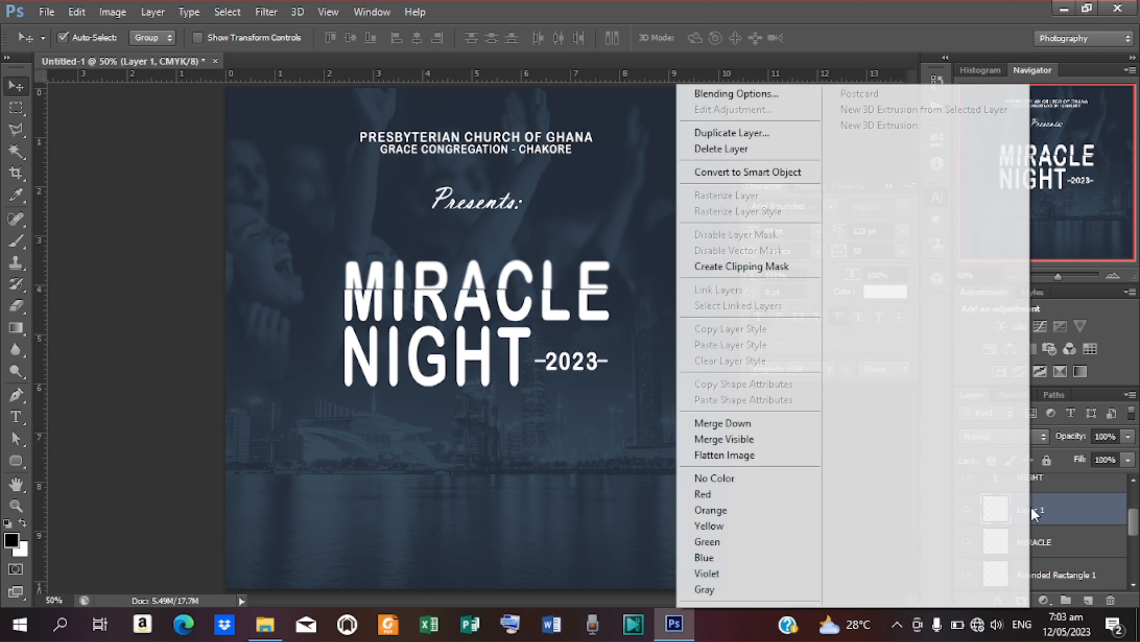
left_click(728, 90)
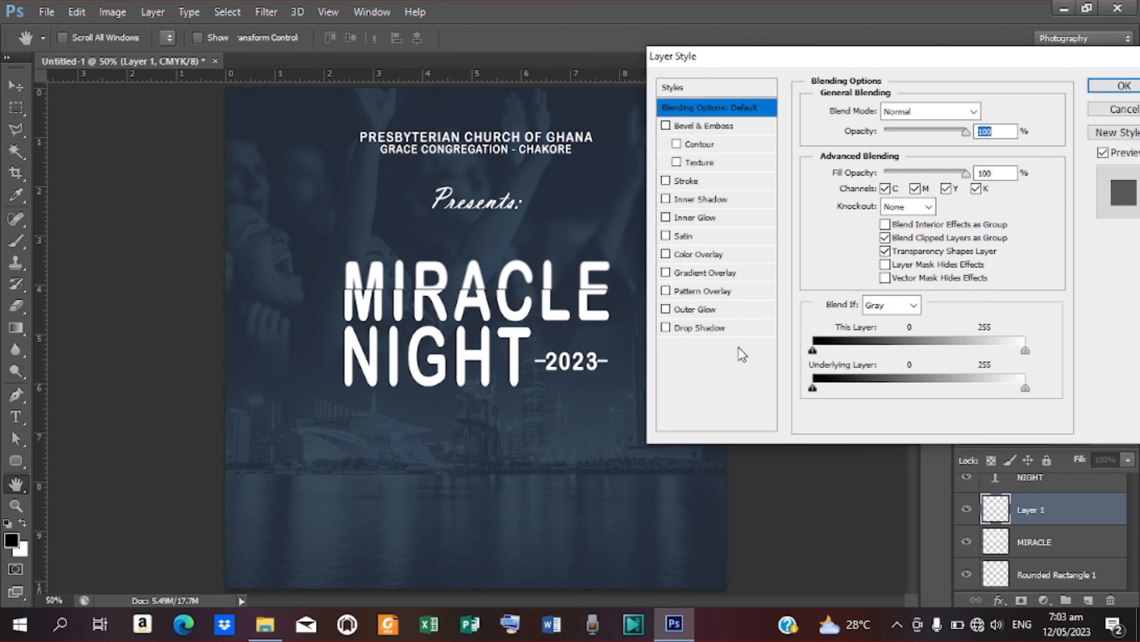
left_click(710, 273)
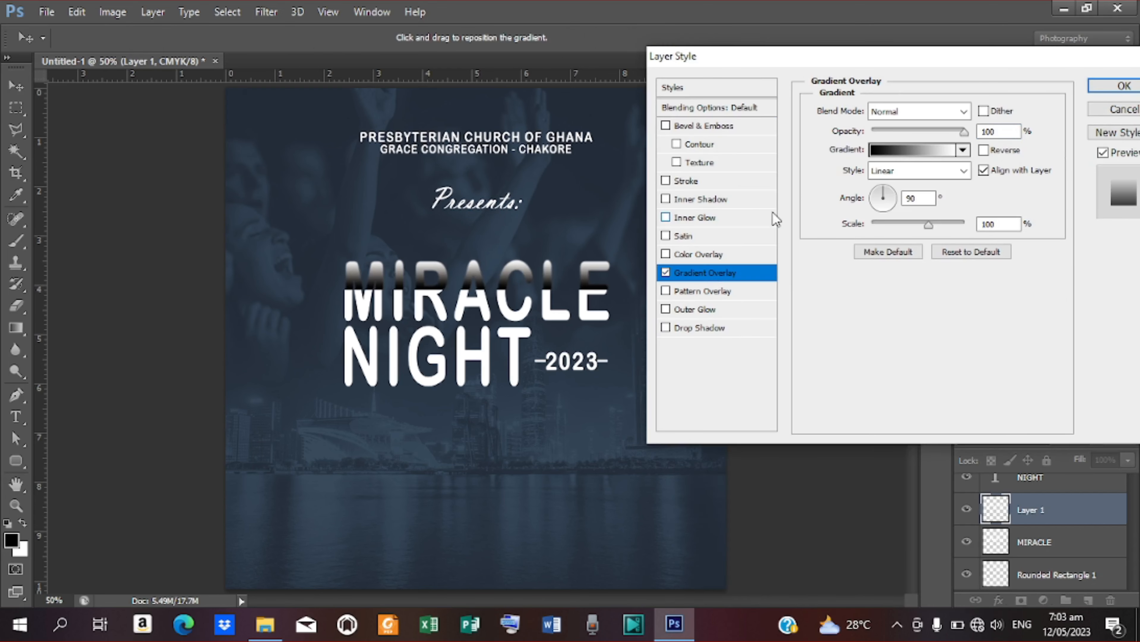
left_click(903, 155)
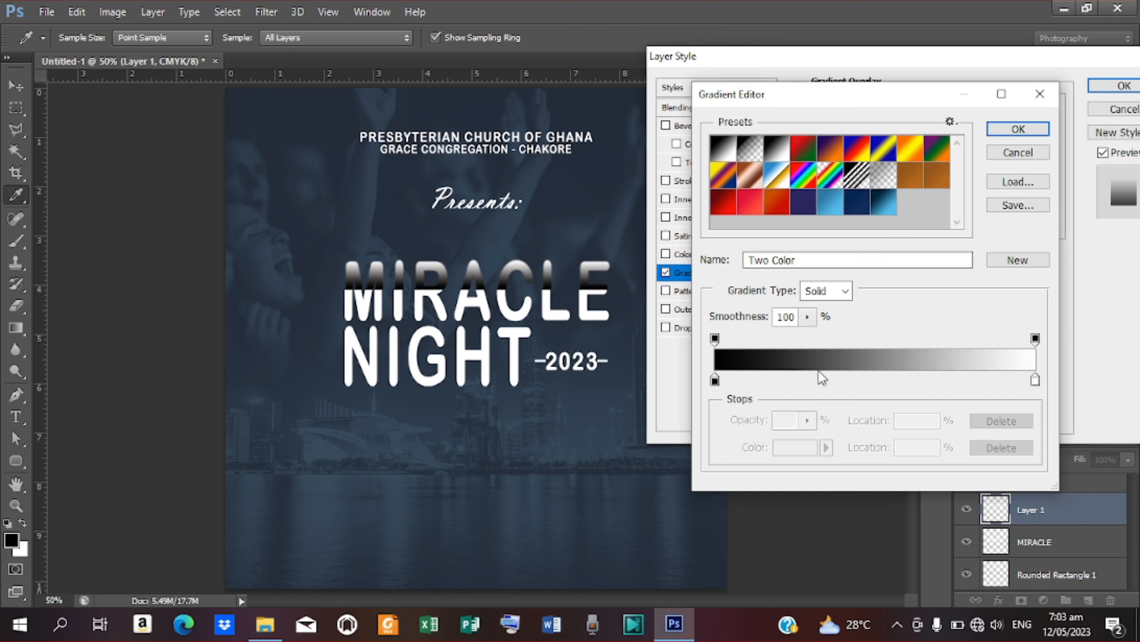
left_click(772, 208)
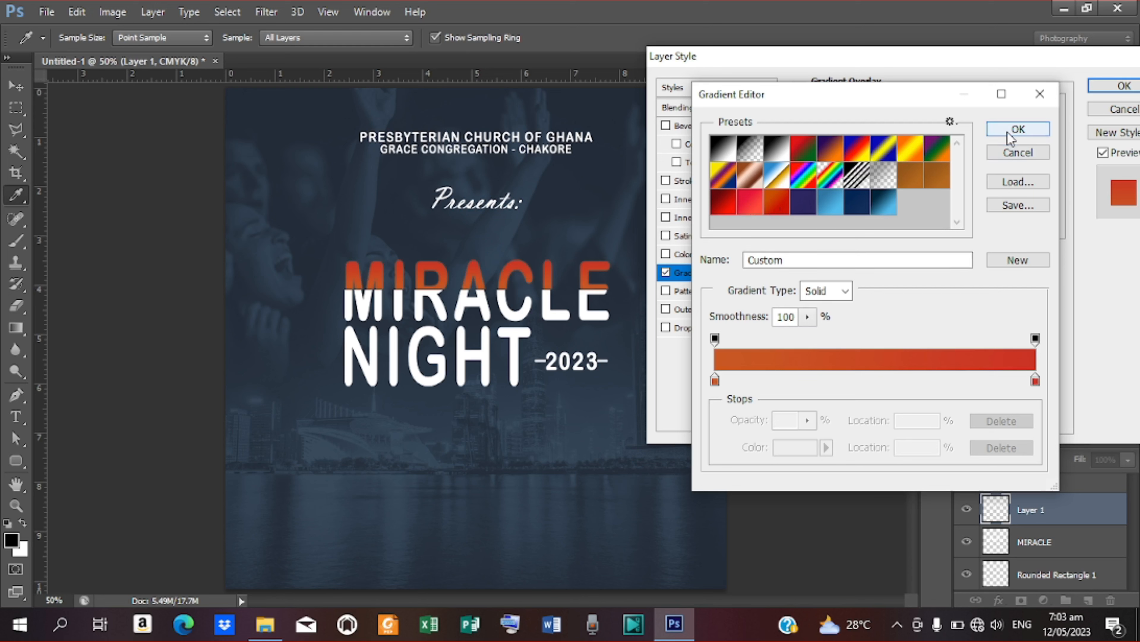
Inspect the colors of the gradient's orange start stop and red end stop, and accept the gradient for the overlay
left_click(715, 381)
double_click(716, 380)
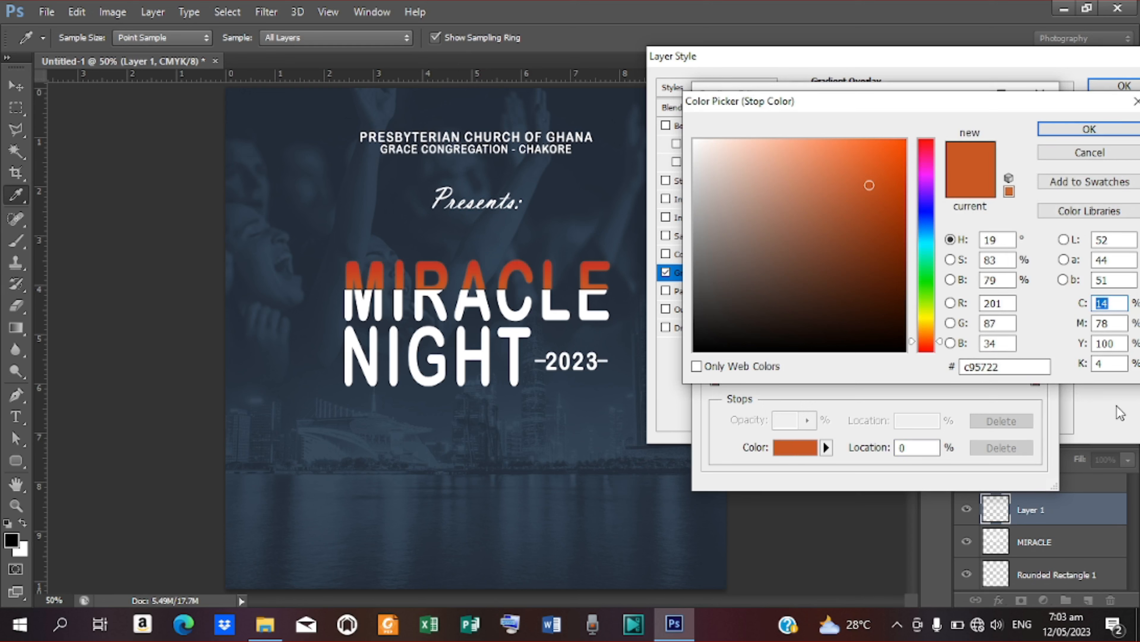
left_click(1089, 131)
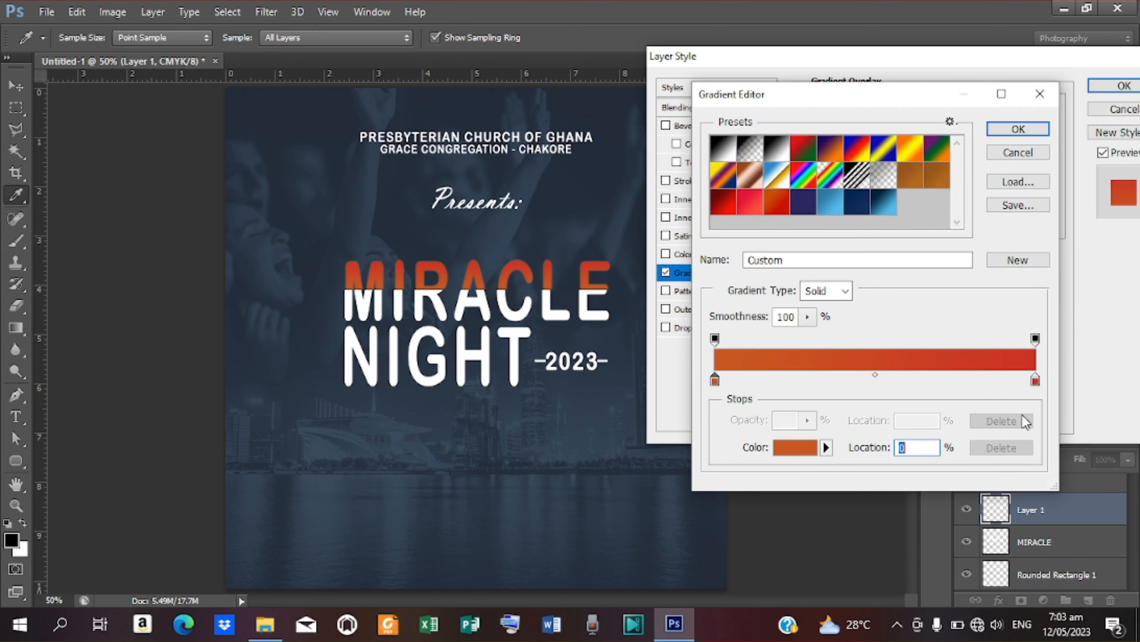
double_click(1035, 382)
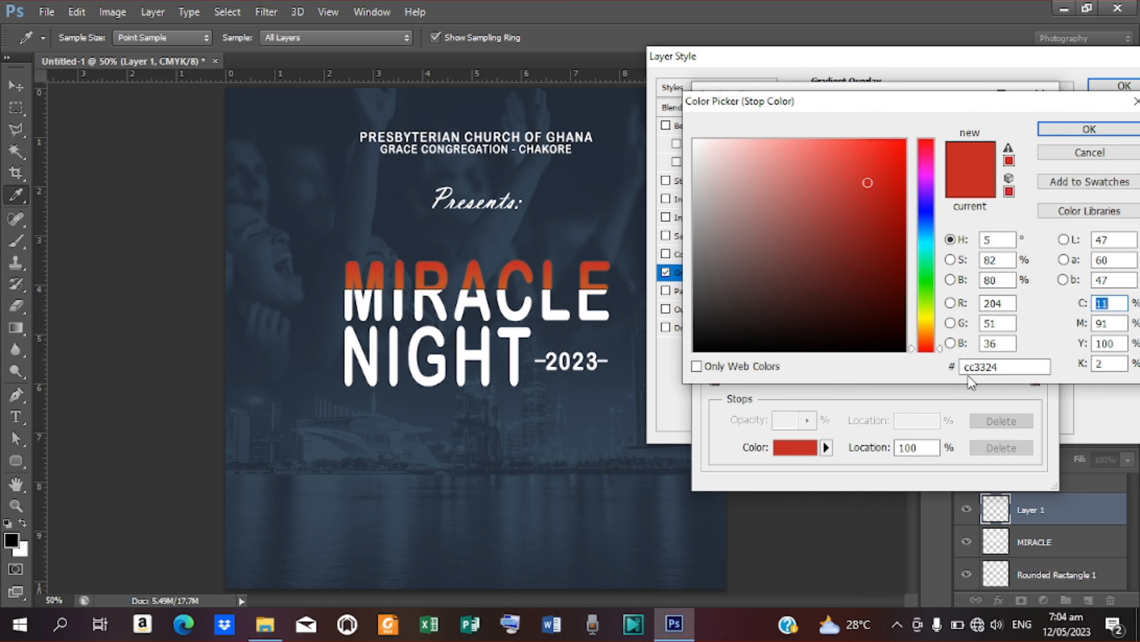
left_click(1090, 130)
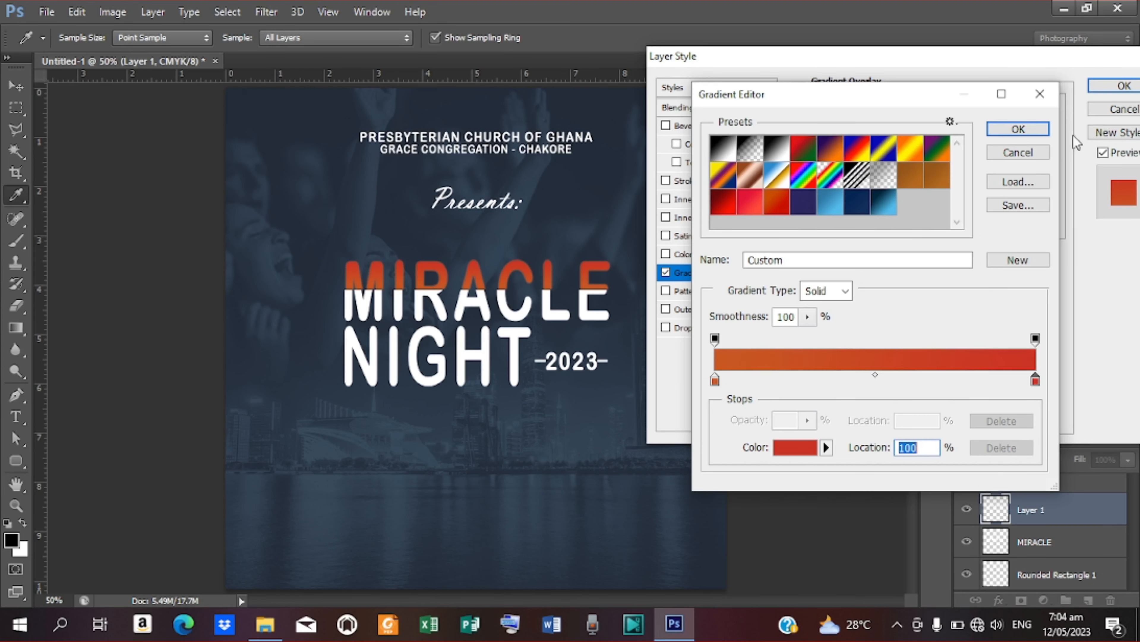
left_click(1037, 131)
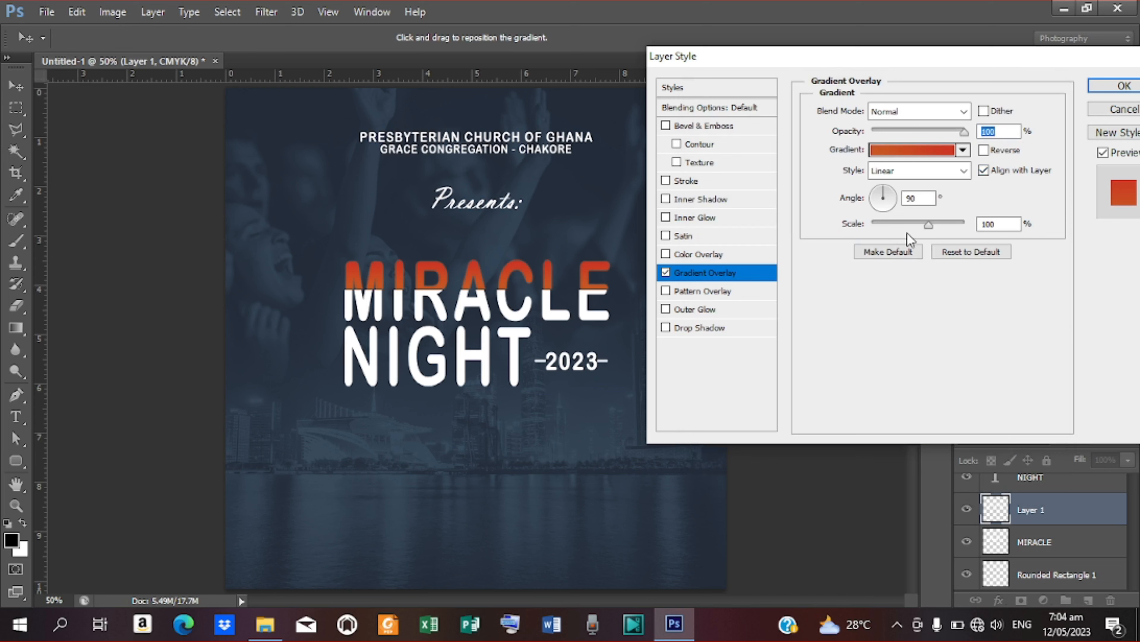
Add a drop shadow and a 4 px outside stroke in the background's dark blue #273342 to the upper half of MIRACLE
left_click(705, 328)
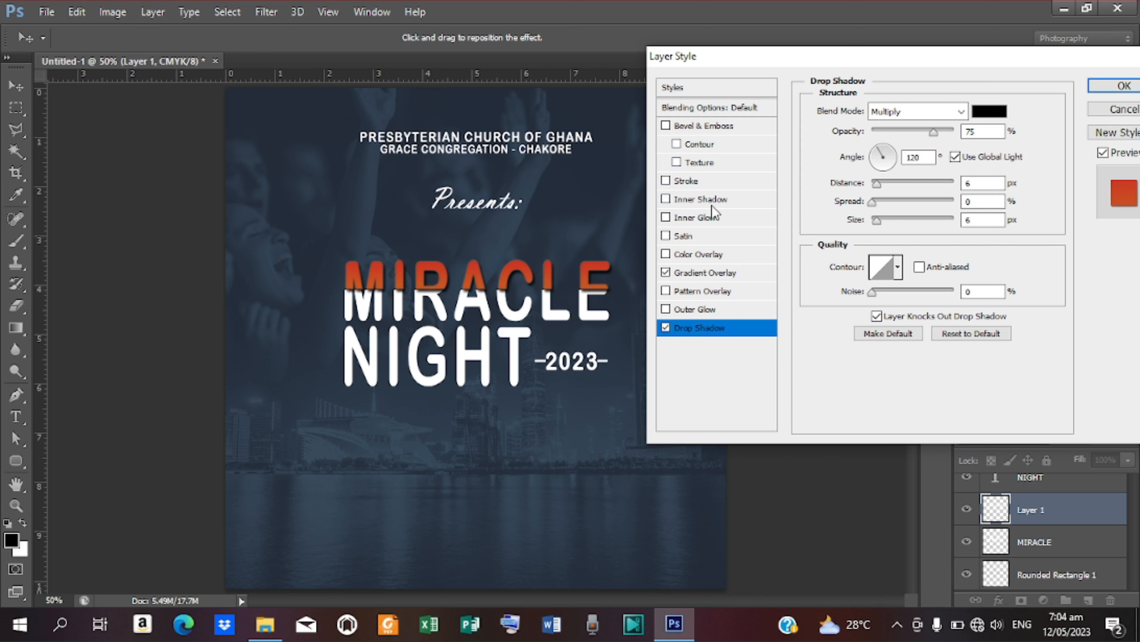
left_click(709, 185)
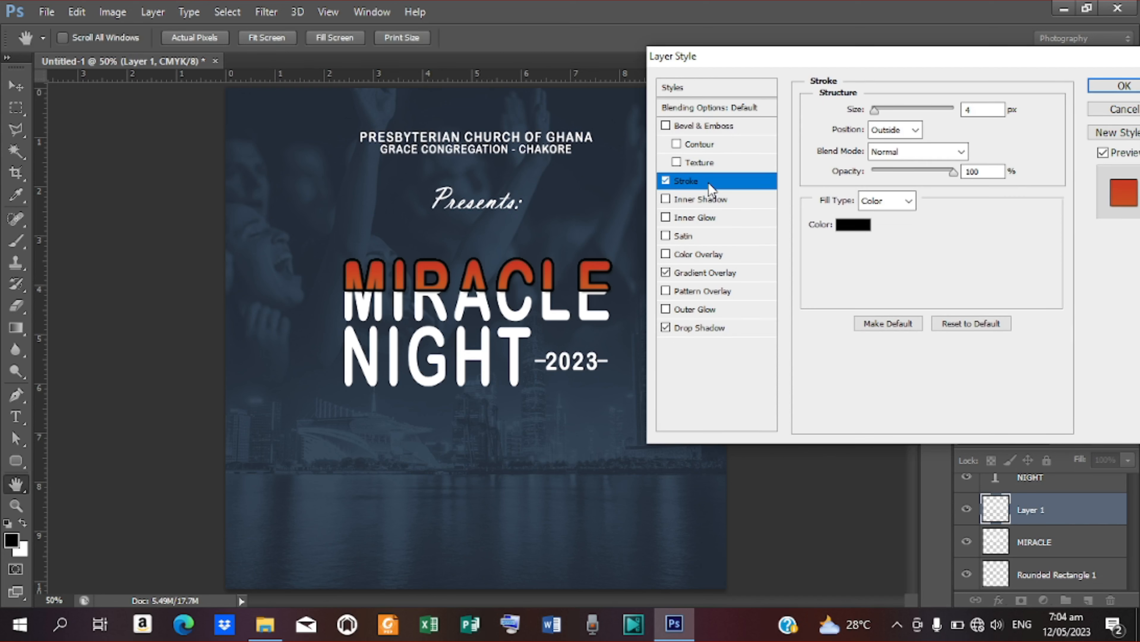
left_click(853, 224)
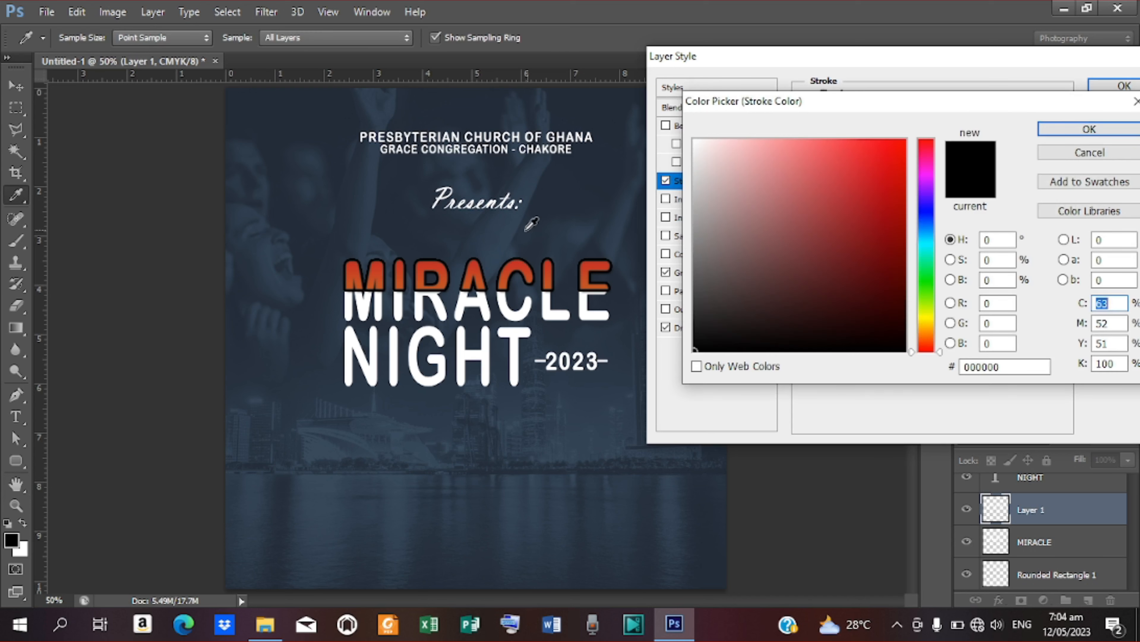
left_click(516, 241)
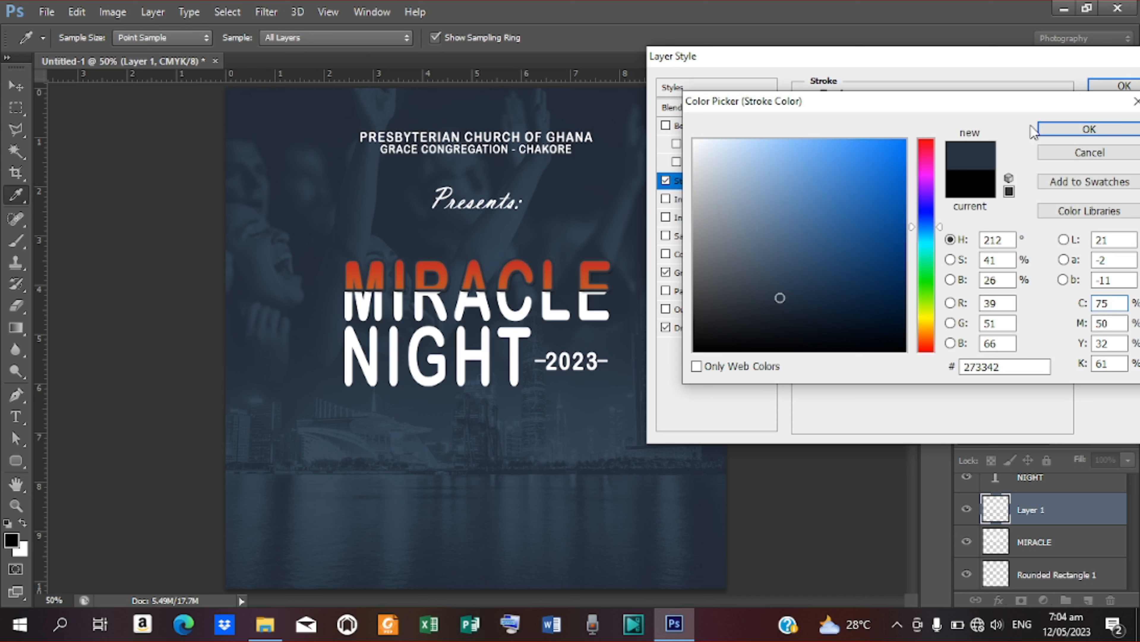
left_click(1090, 130)
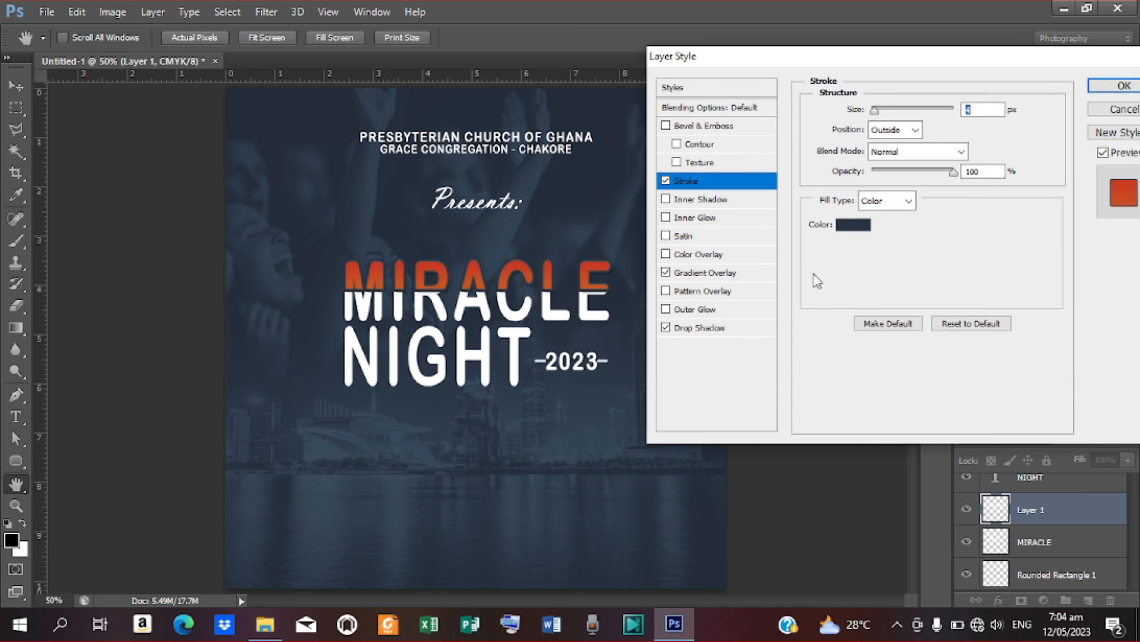
left_click(1109, 85)
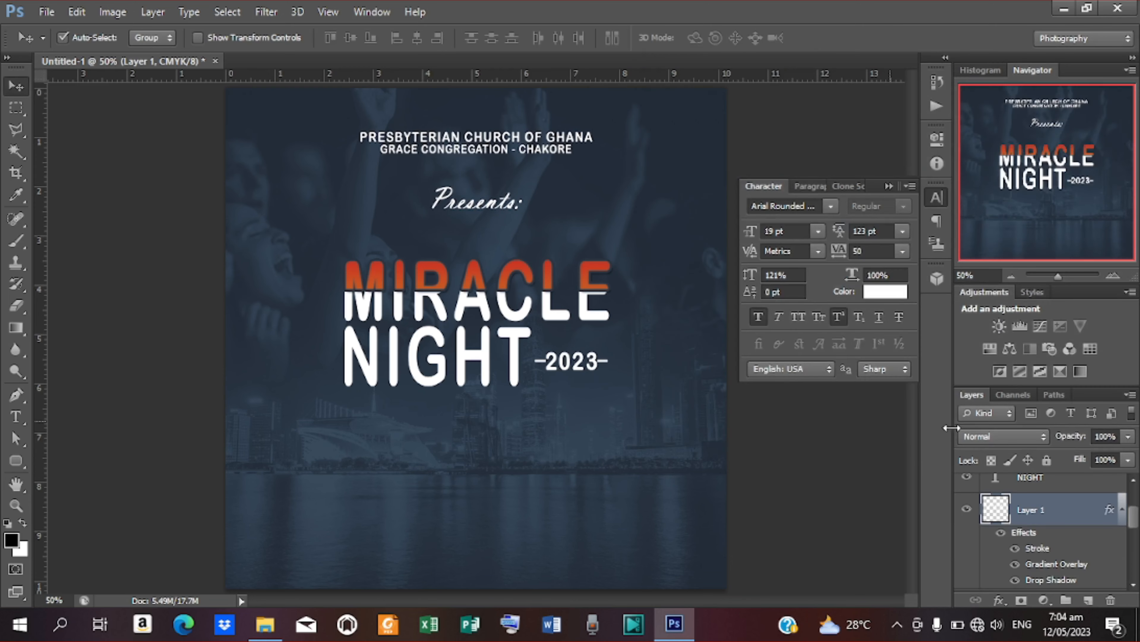
Show transform controls and give the MIRACLE layer a gradient overlay using the red-to-orange preset
scroll(1064, 494, "down", 2)
left_click(1038, 541)
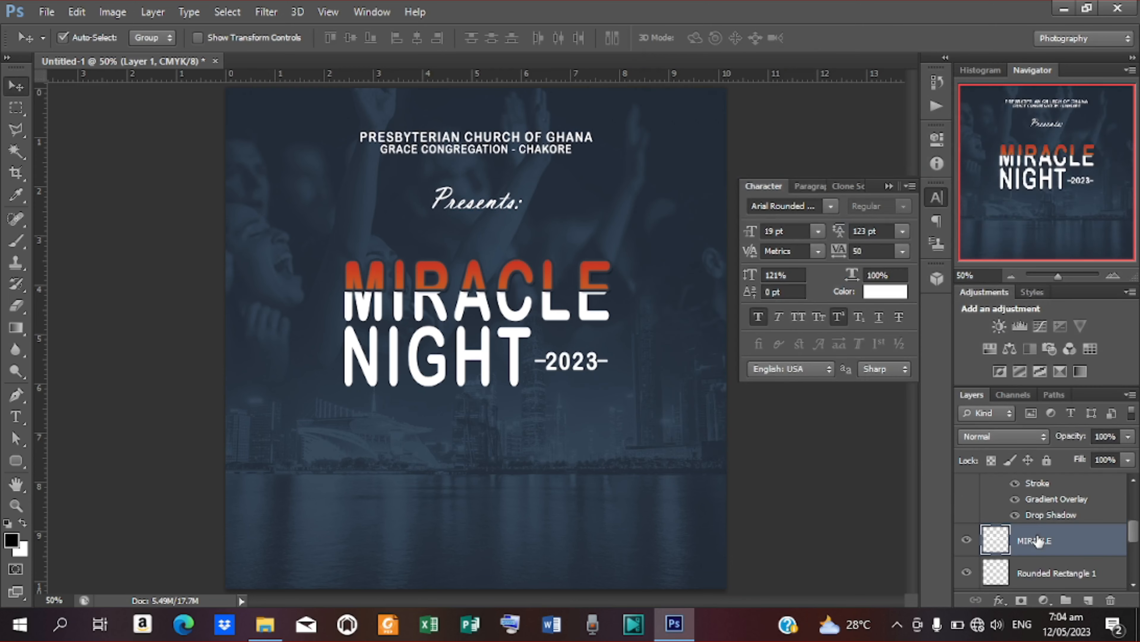
left_click(197, 39)
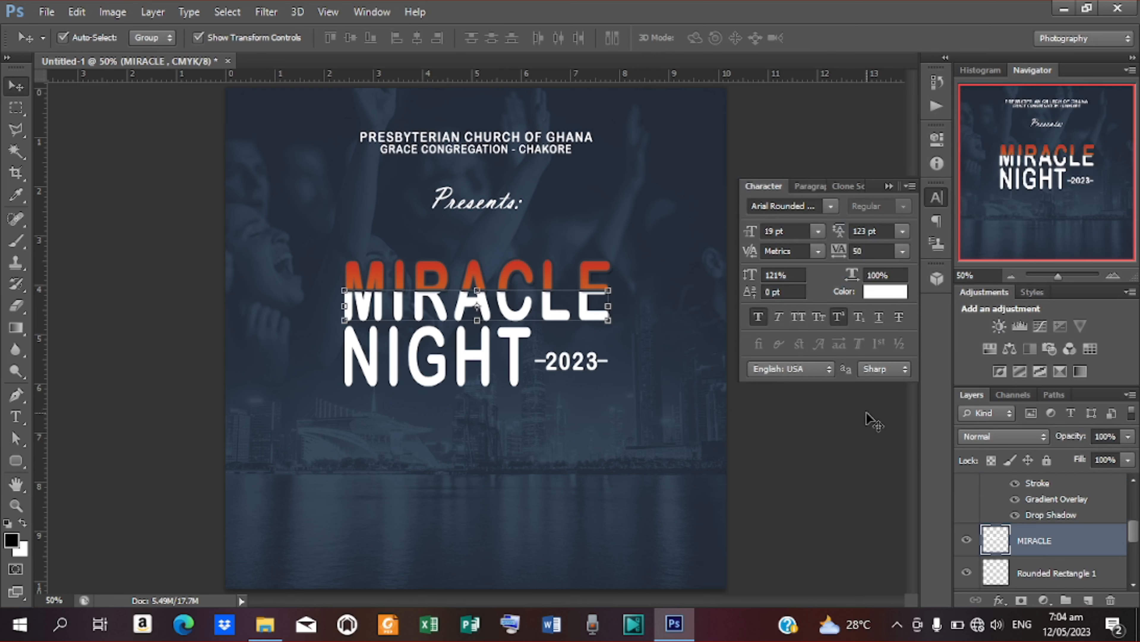
right_click(1034, 542)
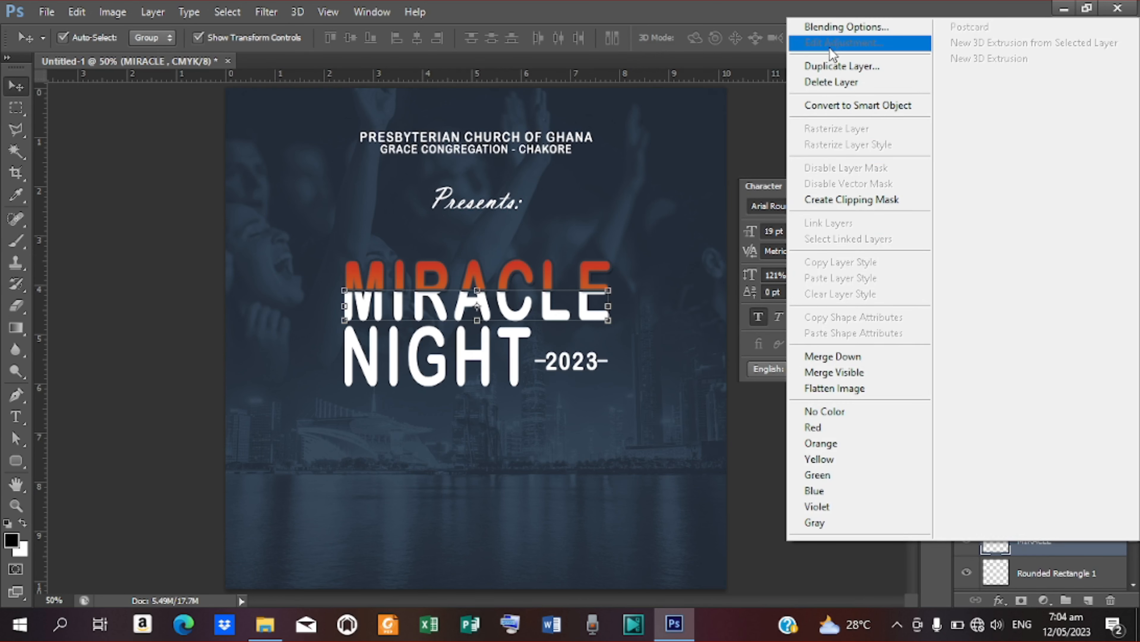
left_click(830, 27)
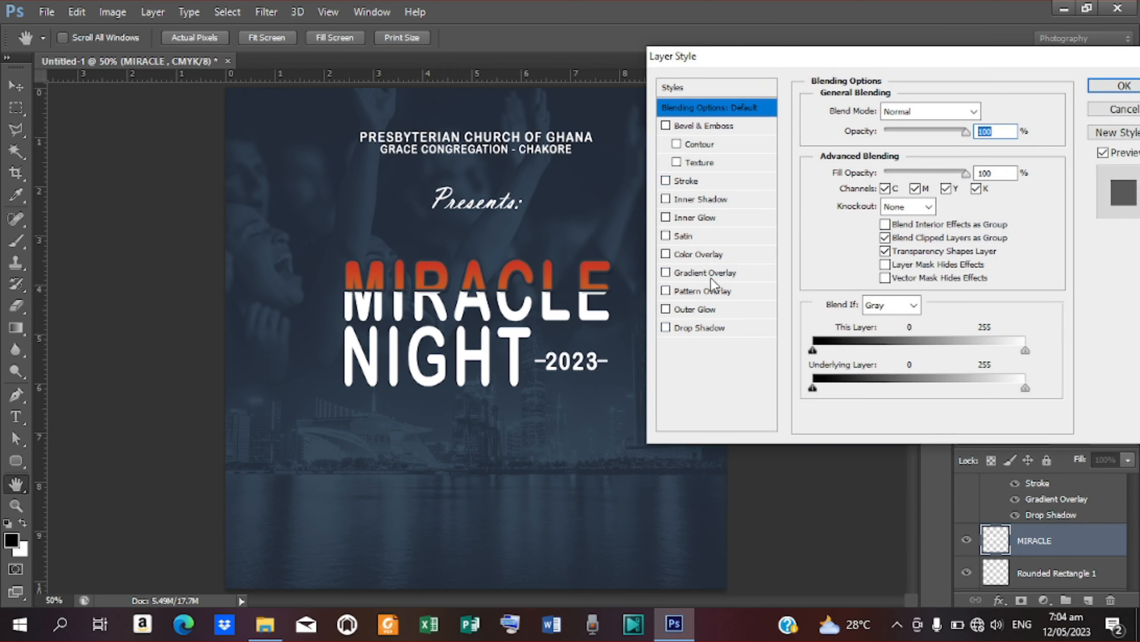
left_click(705, 272)
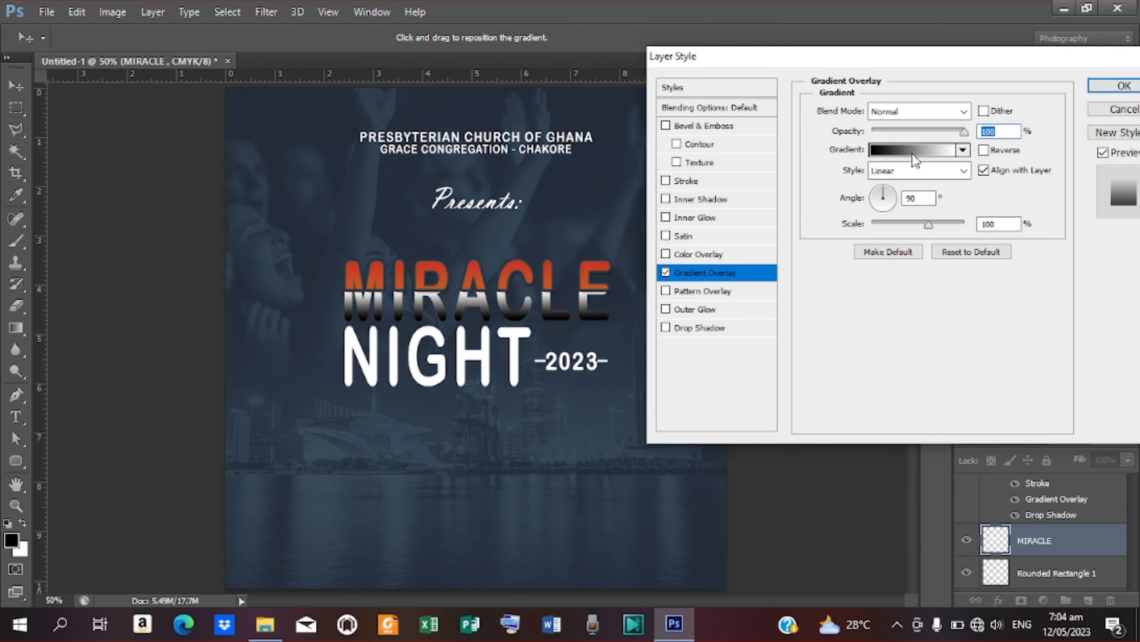
left_click(913, 154)
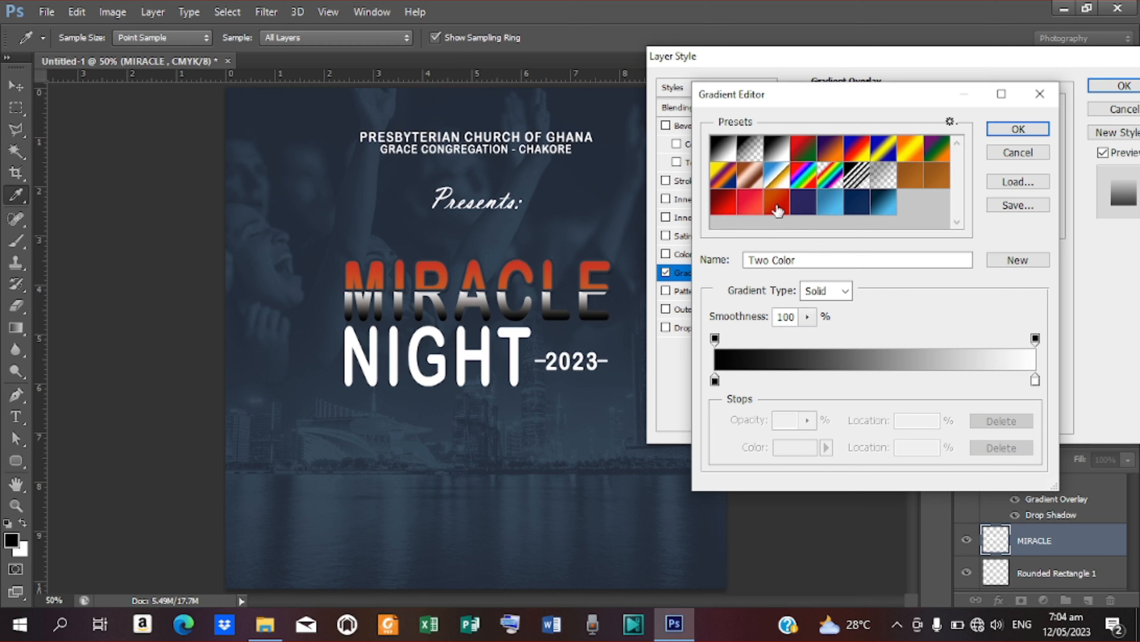
left_click(747, 209)
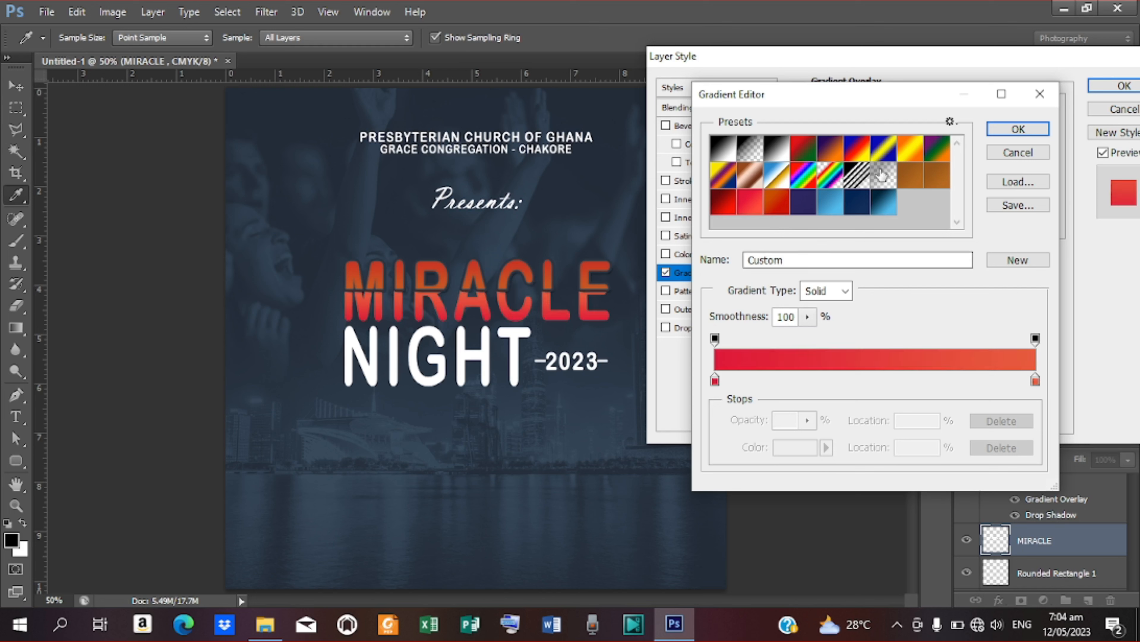
Accept the gradient with stops #e01938 and #e75b3d, and add a drop shadow to the lower half of MIRACLE
left_click(715, 381)
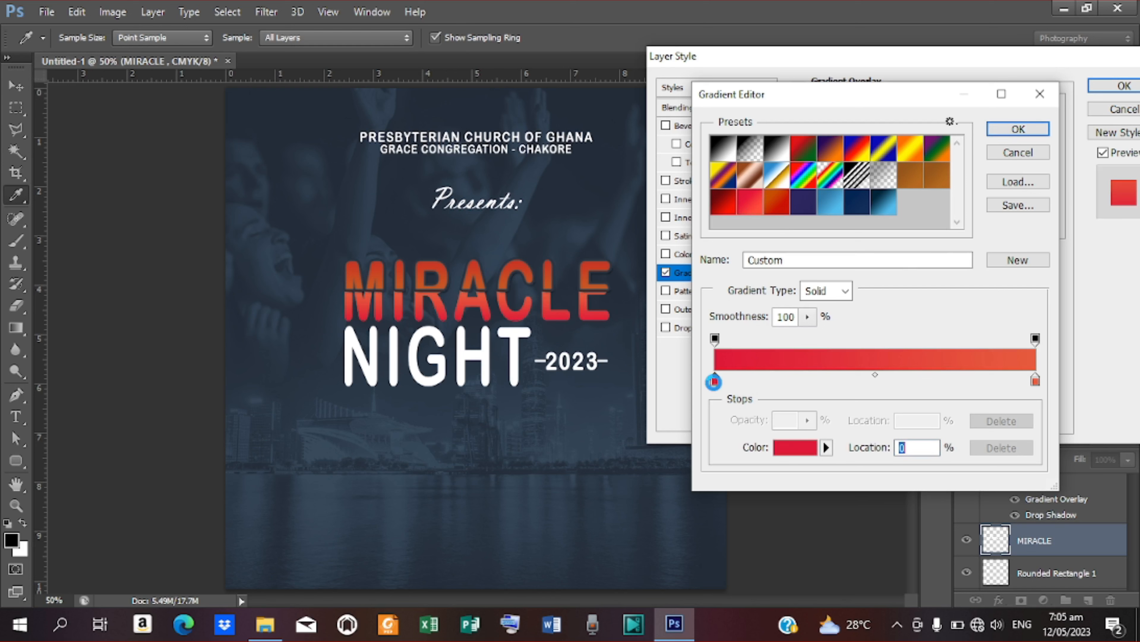
double_click(715, 381)
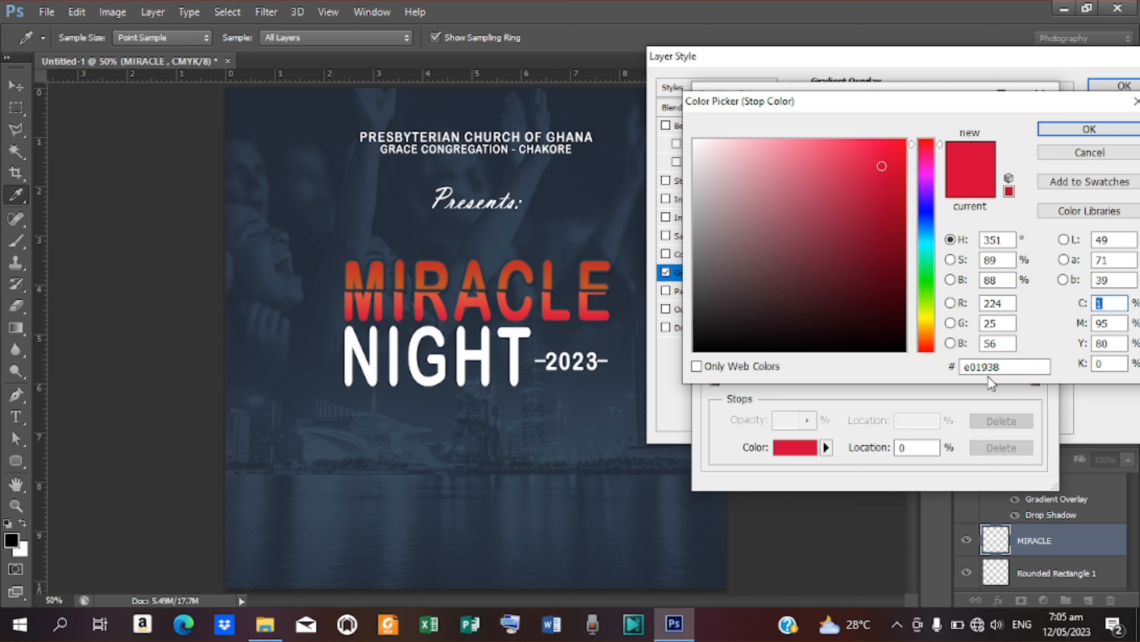
left_click(1089, 129)
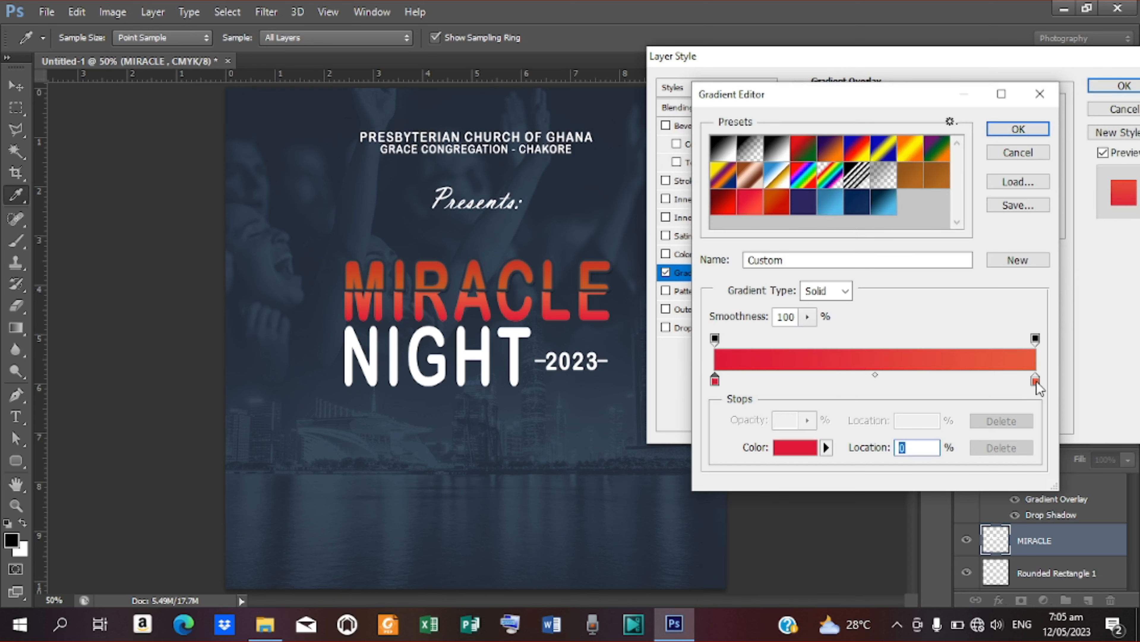
double_click(1036, 382)
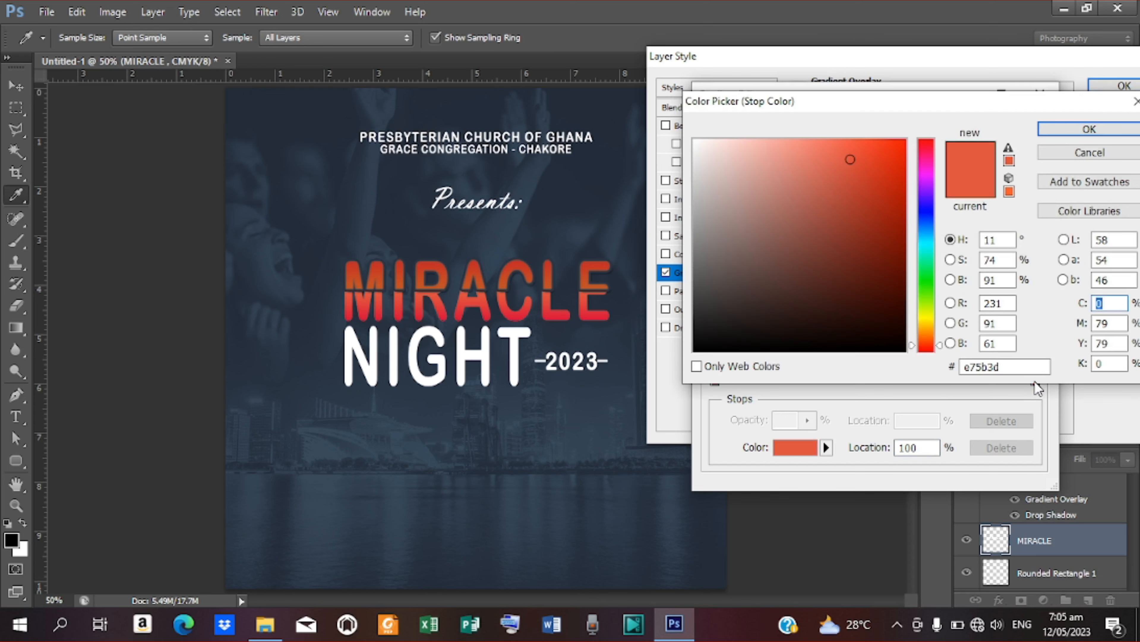
left_click(1077, 131)
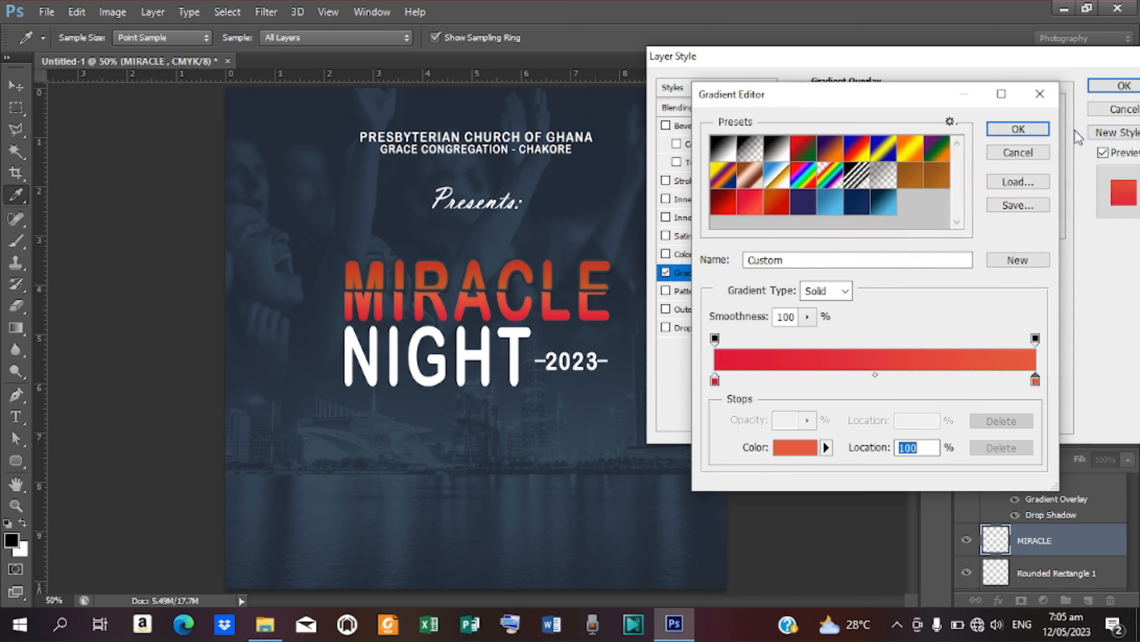
left_click(1013, 131)
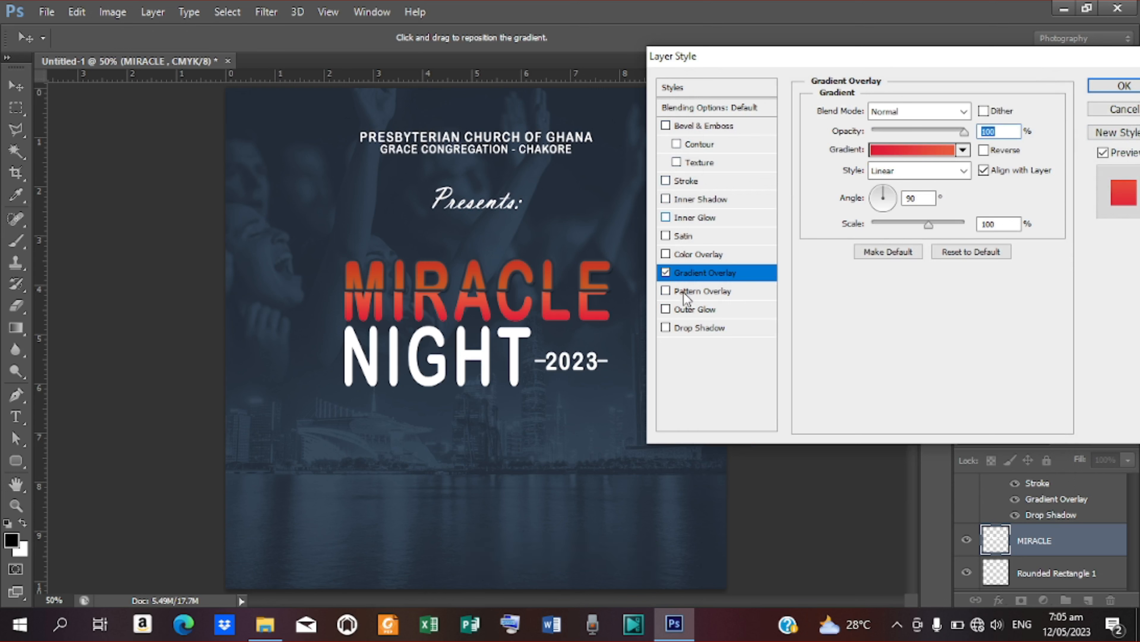
left_click(687, 328)
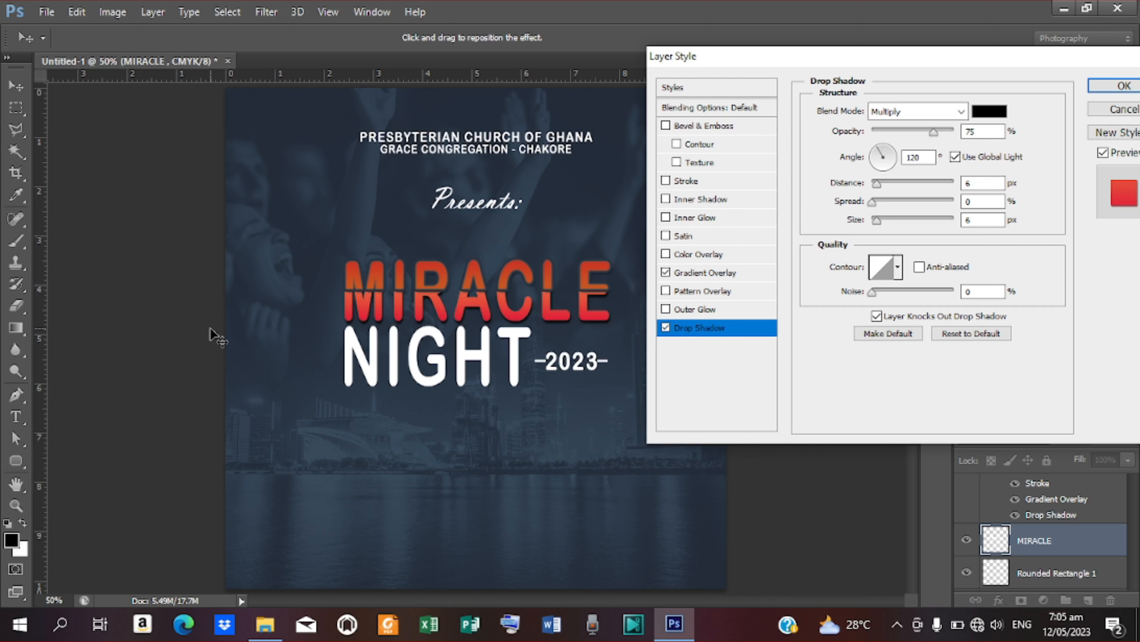
left_click(1098, 89)
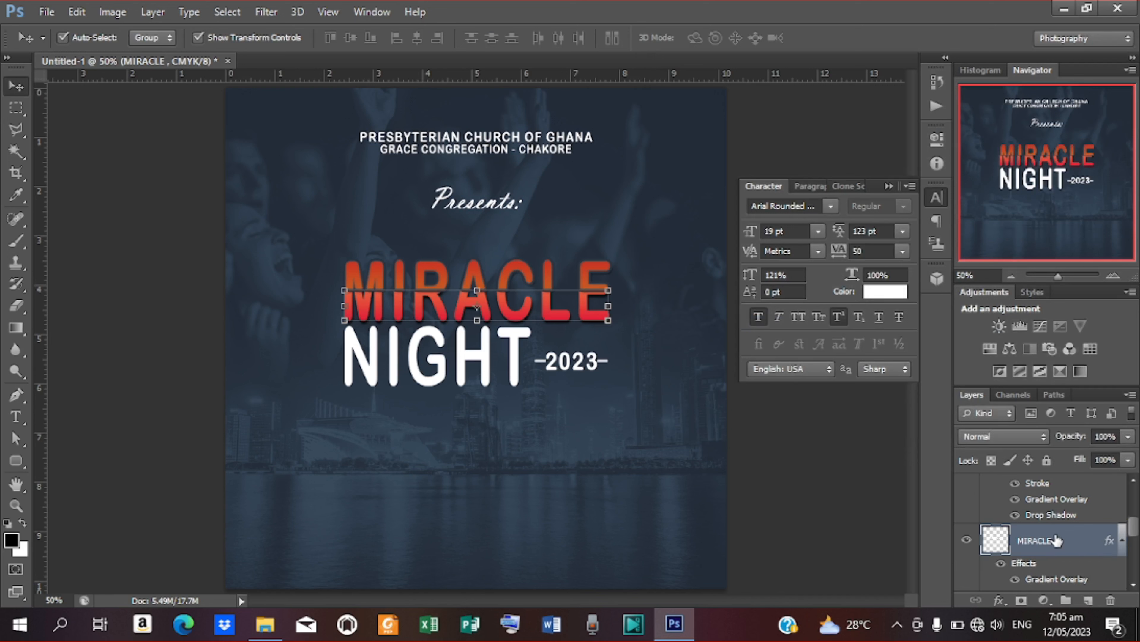
Give the NIGHT text layer a gradient overlay using the near-black to light-blue preset
scroll(1057, 538, "down", 2)
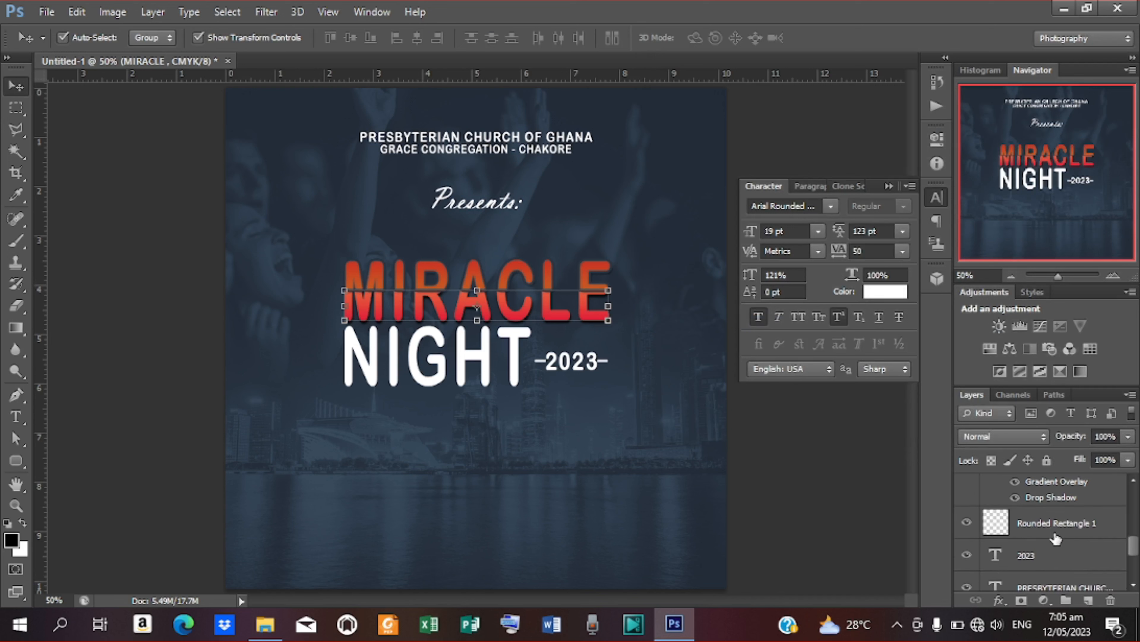
scroll(1057, 539, "up", 5)
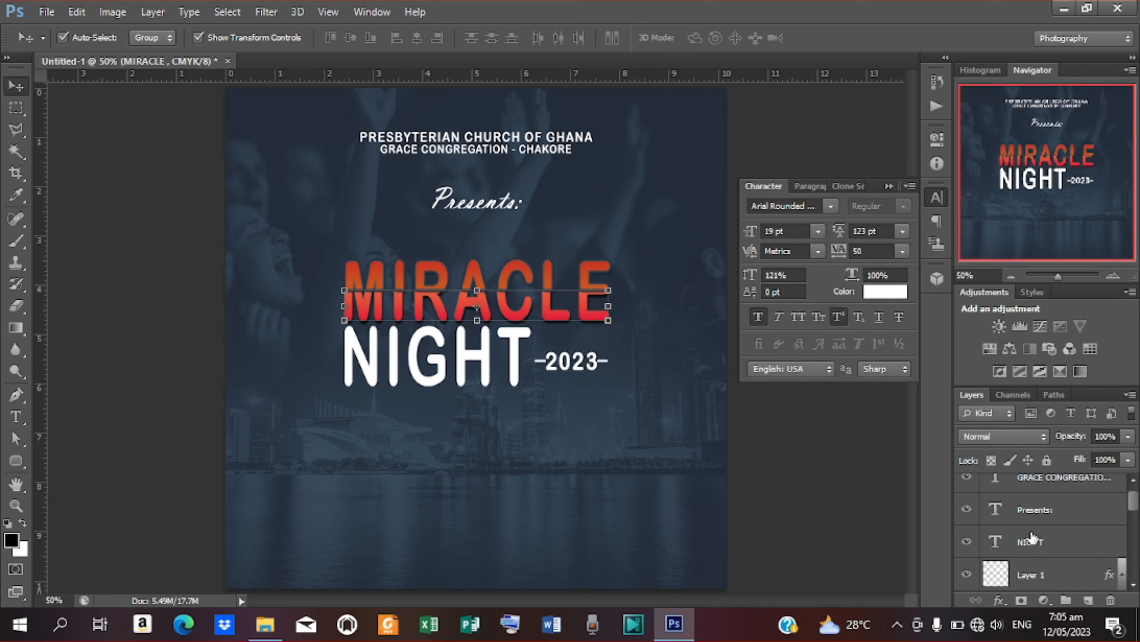
left_click(1031, 539)
right_click(1032, 542)
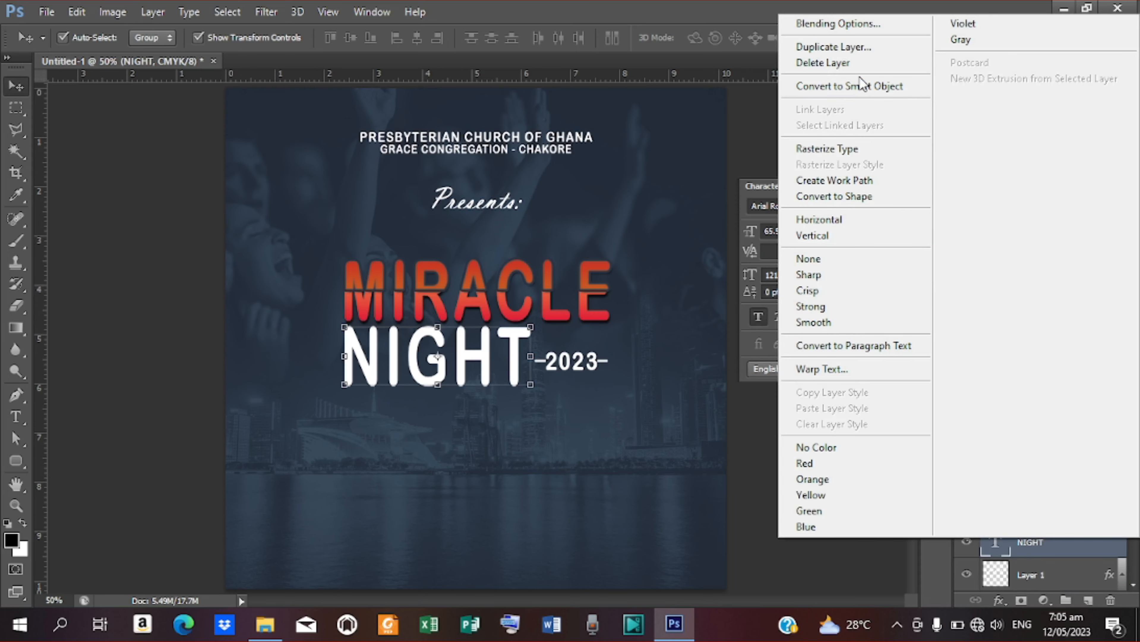
left_click(853, 25)
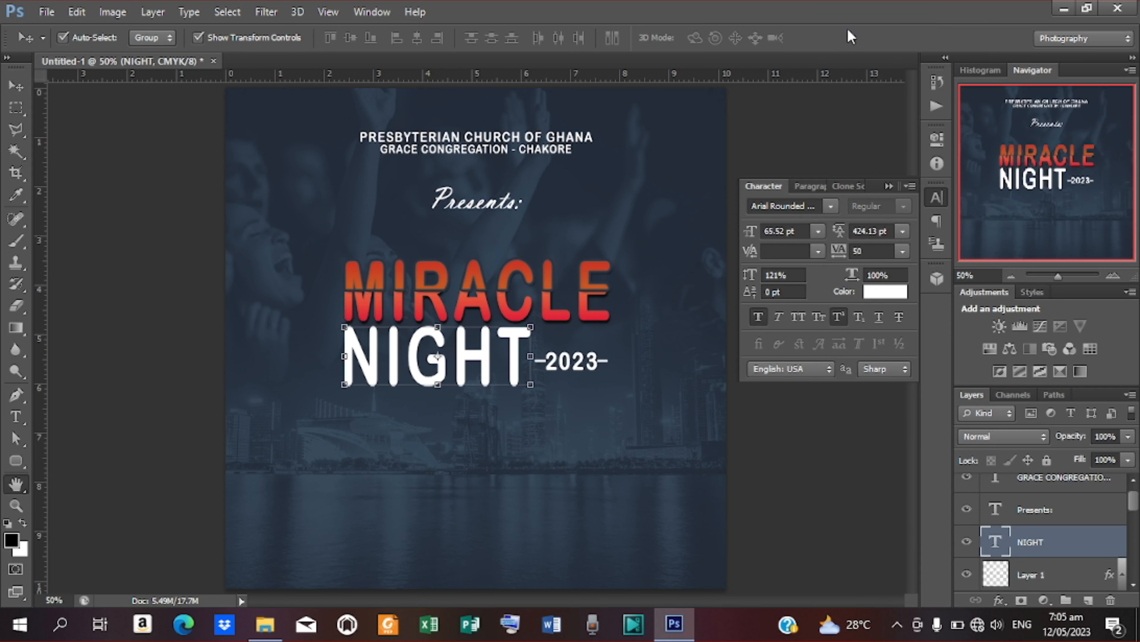
left_click(721, 275)
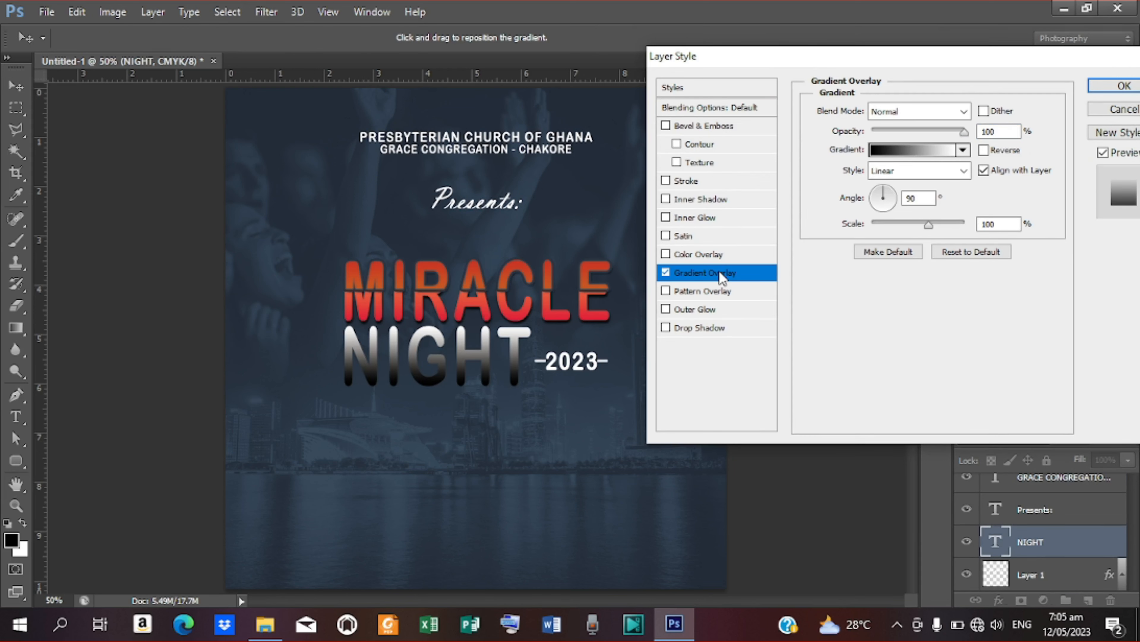
left_click(912, 150)
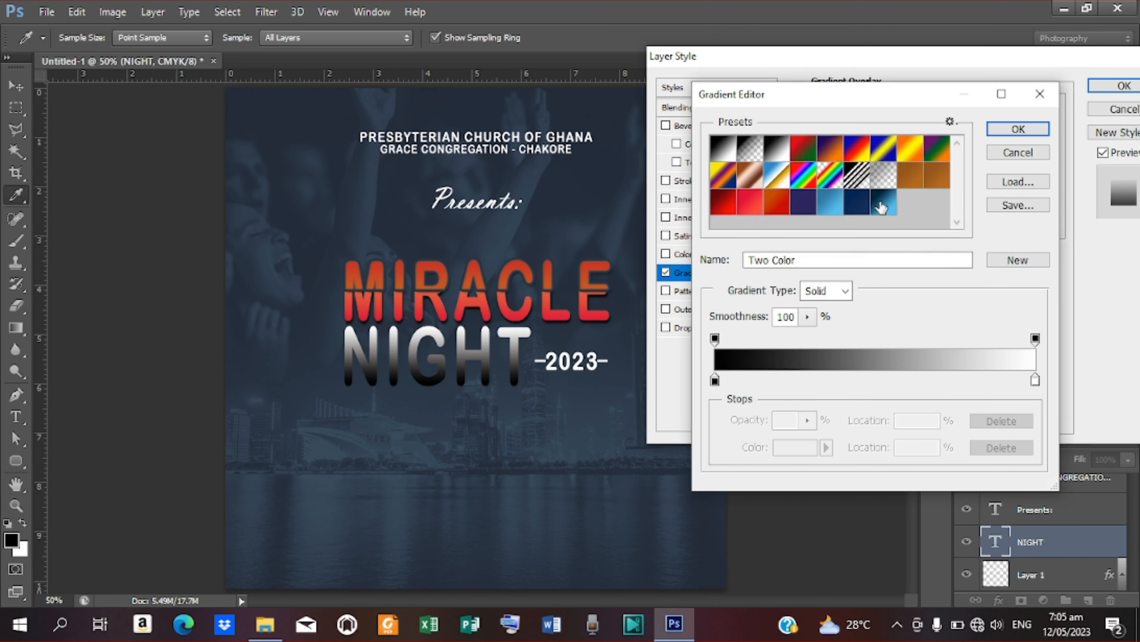
left_click(881, 208)
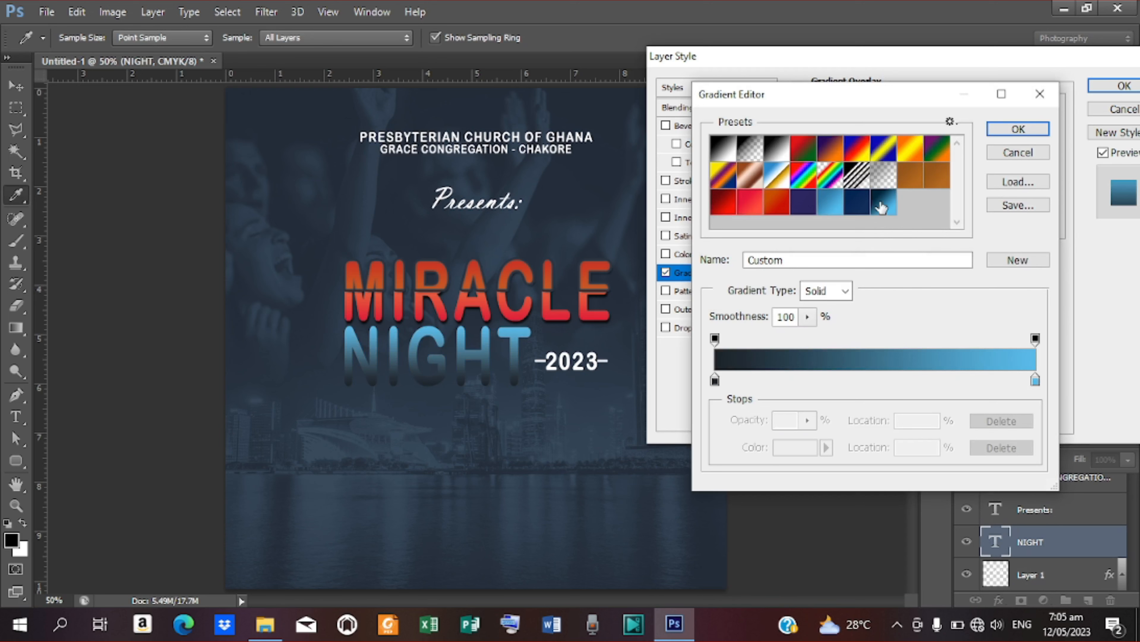
Check both stop colours of NIGHT's gradient and accept it with #1d232a and #59bae9
left_click(714, 381)
double_click(715, 381)
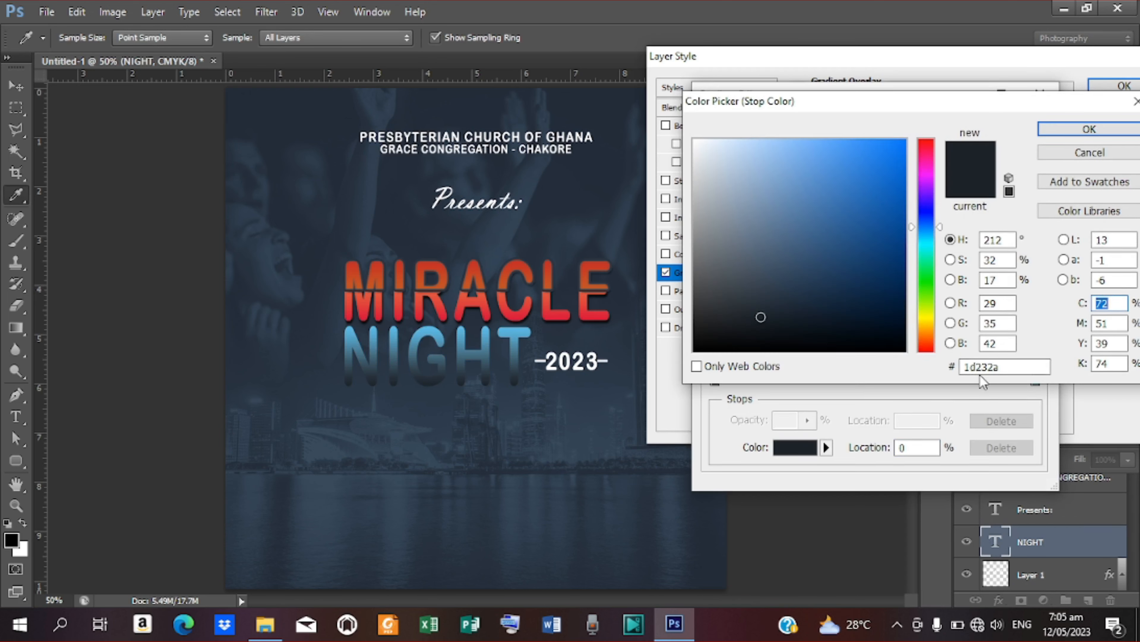
left_click(1089, 130)
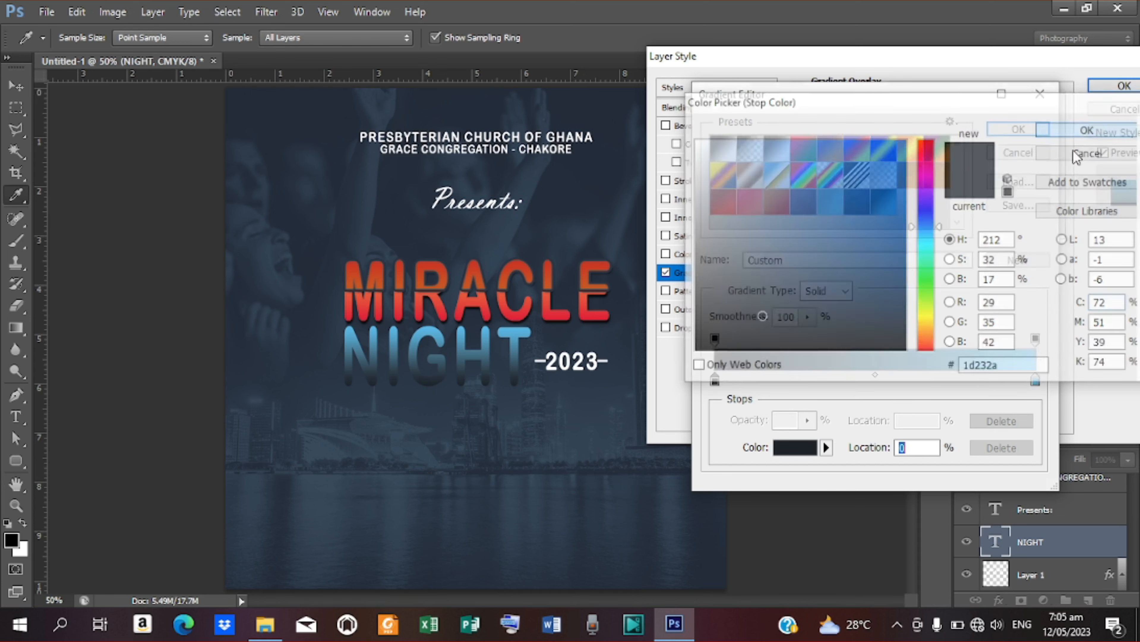
left_click(1035, 381)
double_click(1035, 381)
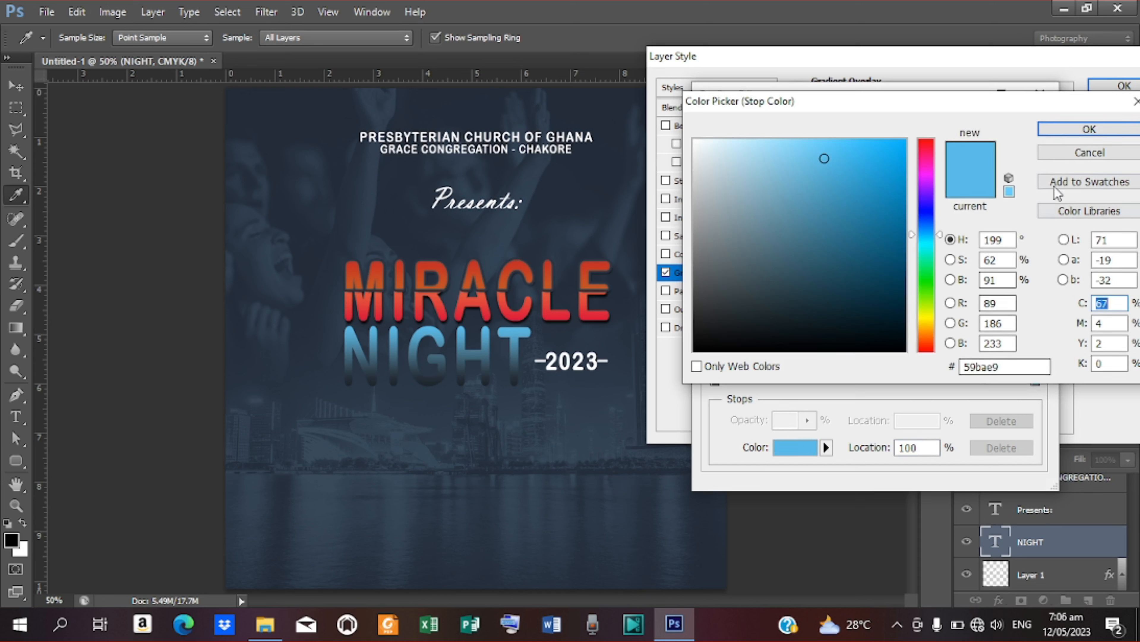
left_click(1069, 130)
left_click(1018, 129)
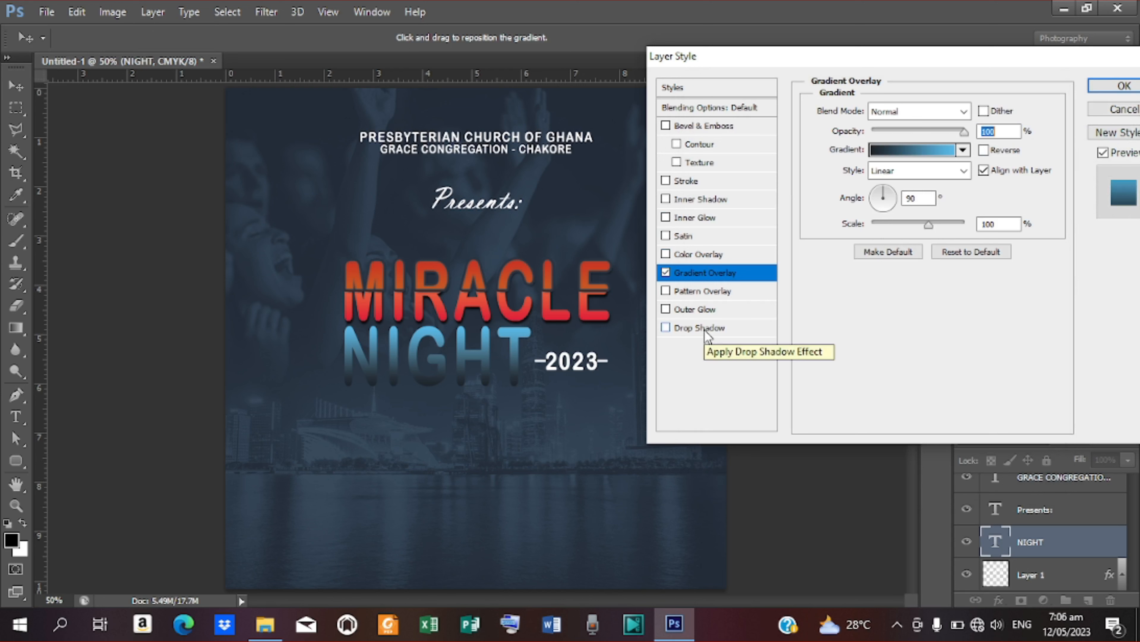
Add a Stroke Emboss bevel to the NIGHT text and choose the last contour of the first row as its gloss contour
left_click(701, 126)
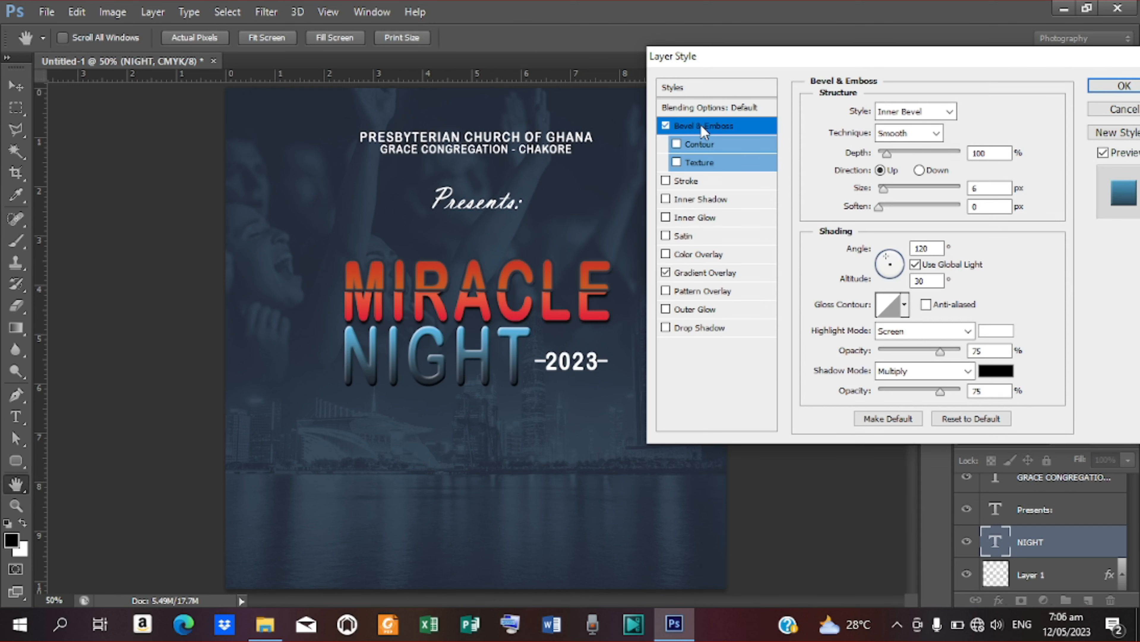
left_click(951, 112)
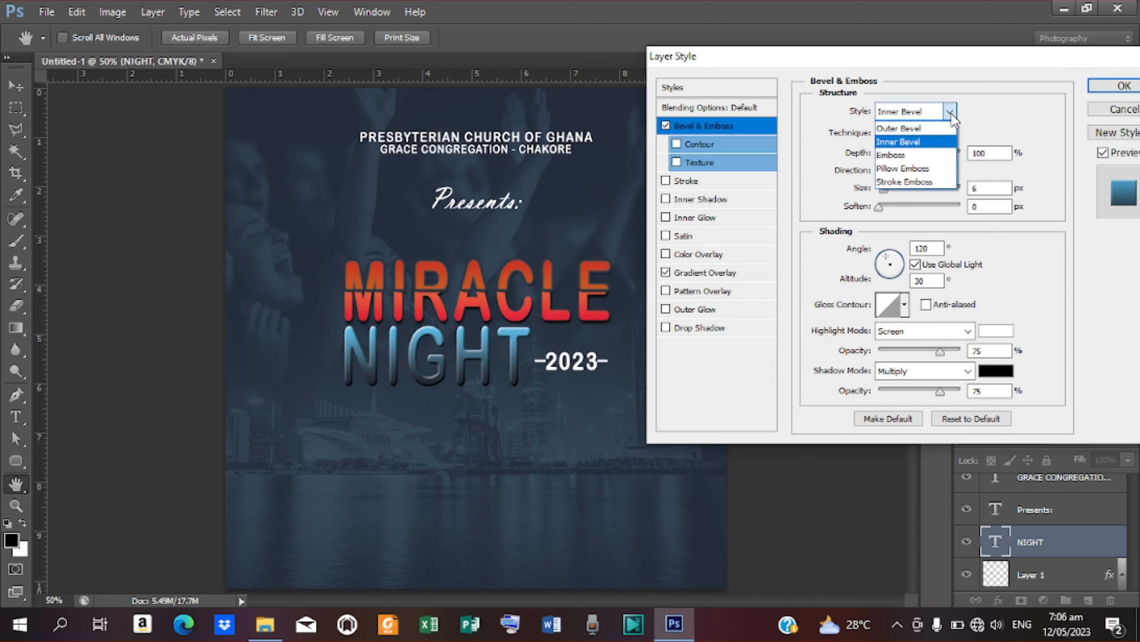
left_click(907, 183)
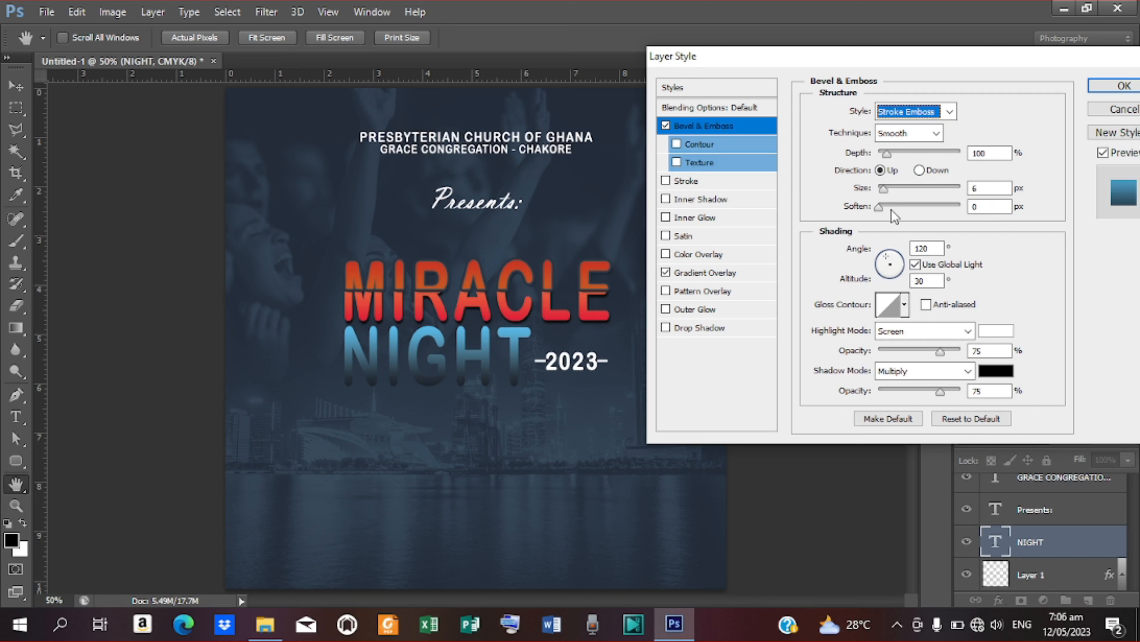
left_click(904, 305)
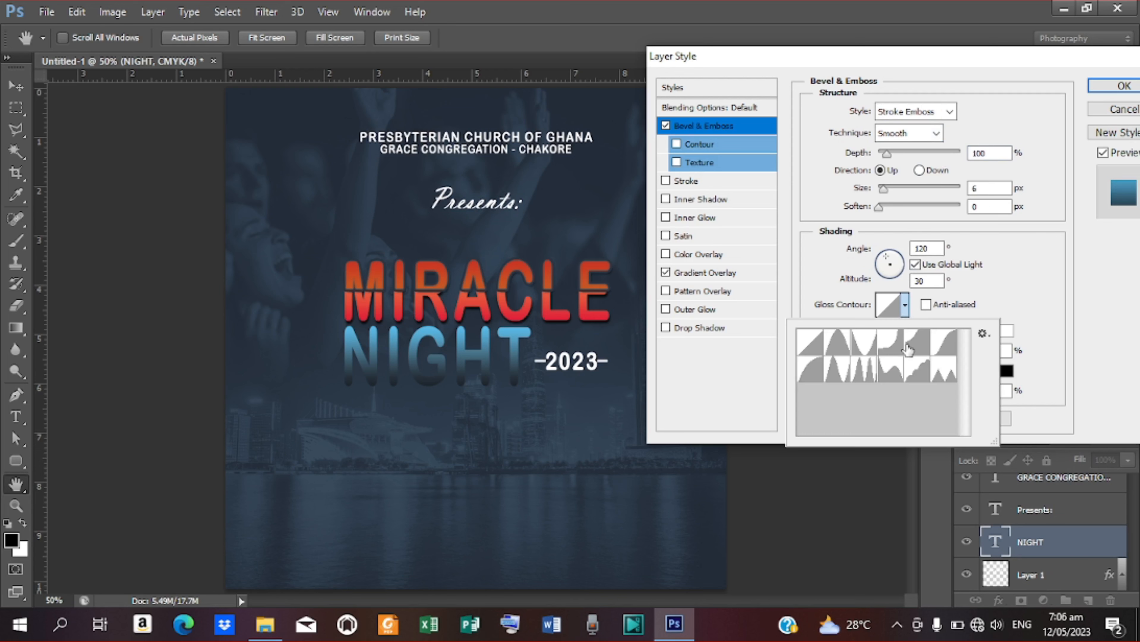
left_click(947, 348)
Add a stroke to the NIGHT text and set its fill type to Gradient
left_click(712, 184)
left_click(713, 183)
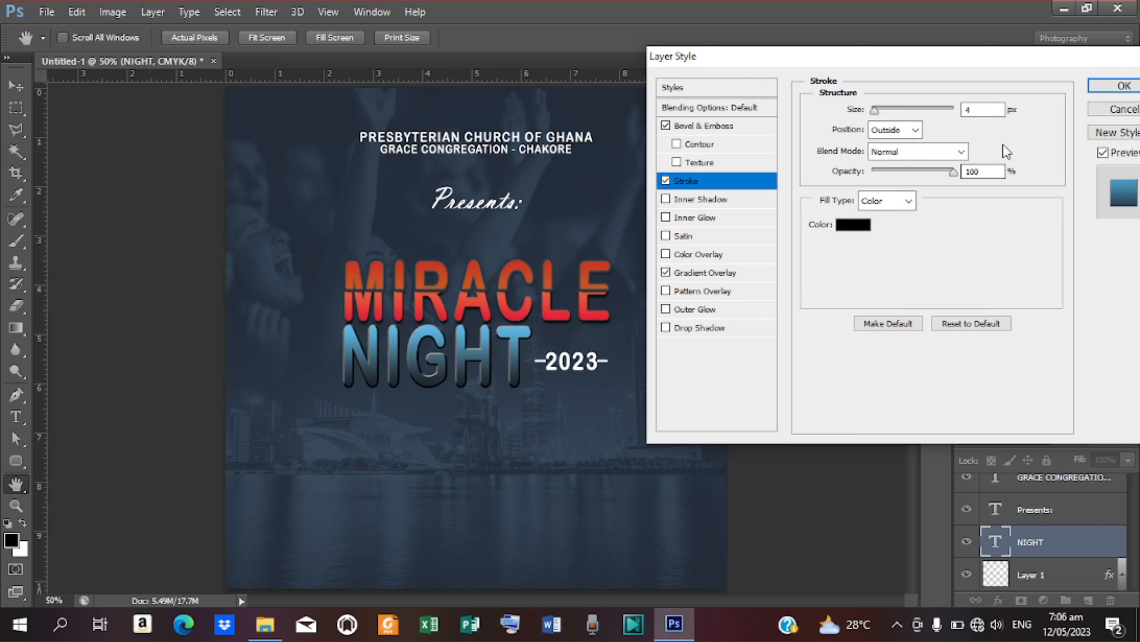
left_click(908, 205)
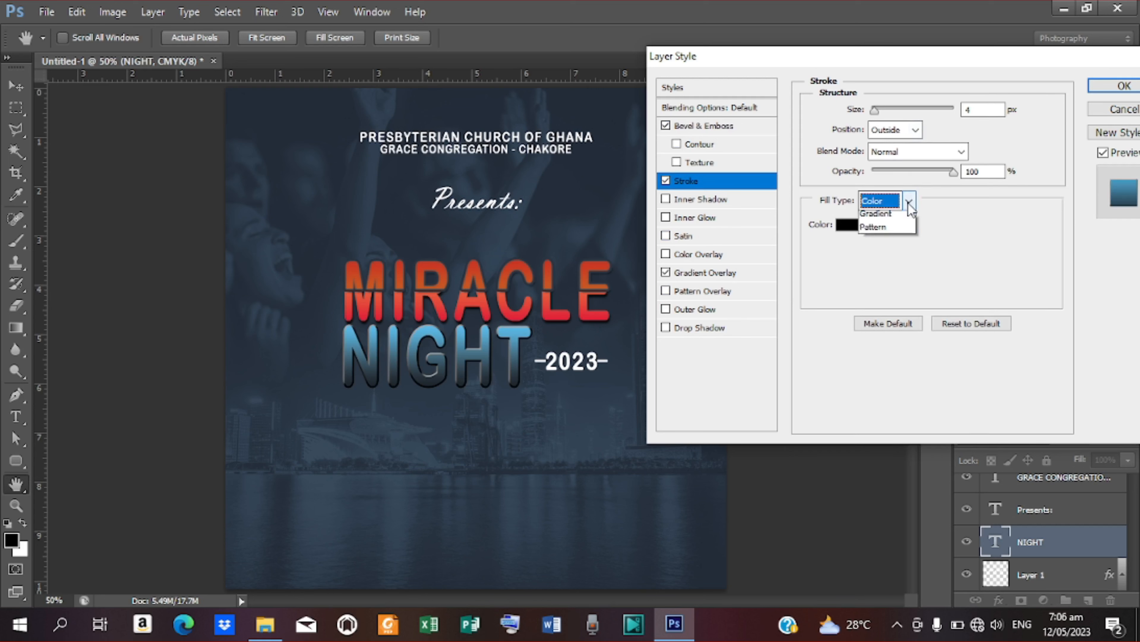
left_click(894, 228)
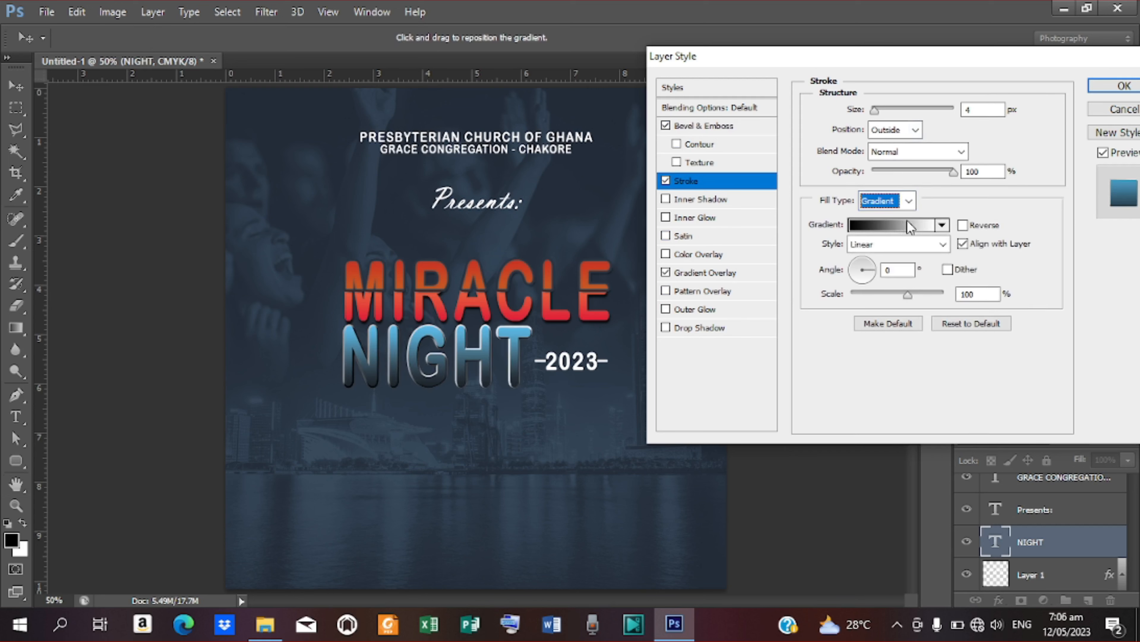
Accept the NIGHT stroke's gradient with stop colours #000000 and #ffffff, and set its angle to 90°
left_click(901, 229)
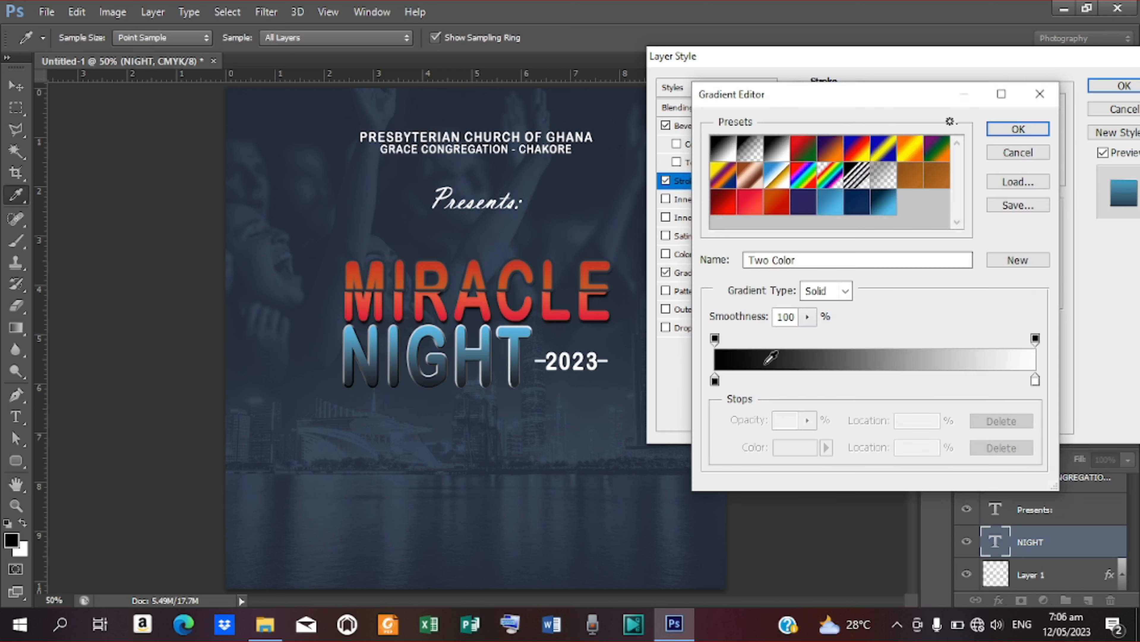
double_click(715, 381)
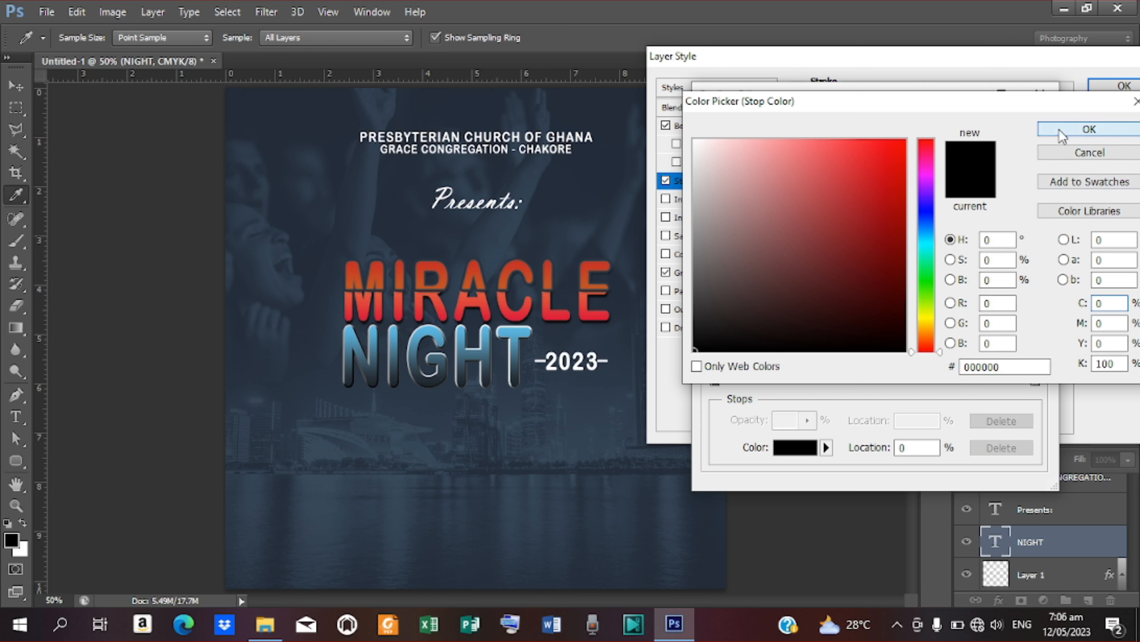
left_click(1079, 130)
left_click(1035, 381)
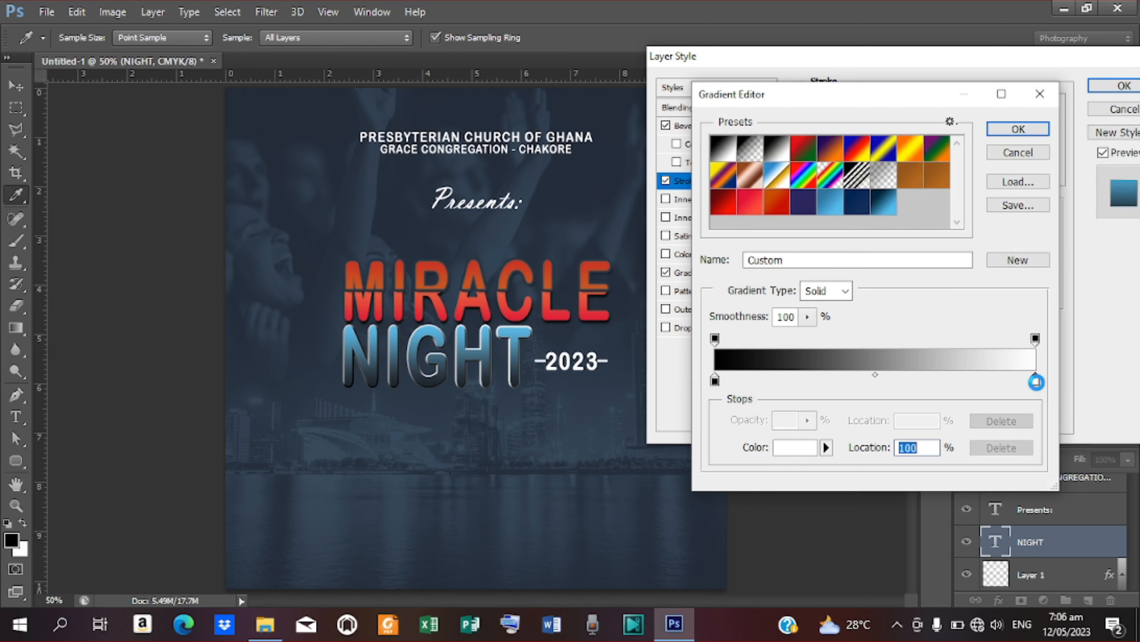
double_click(1035, 381)
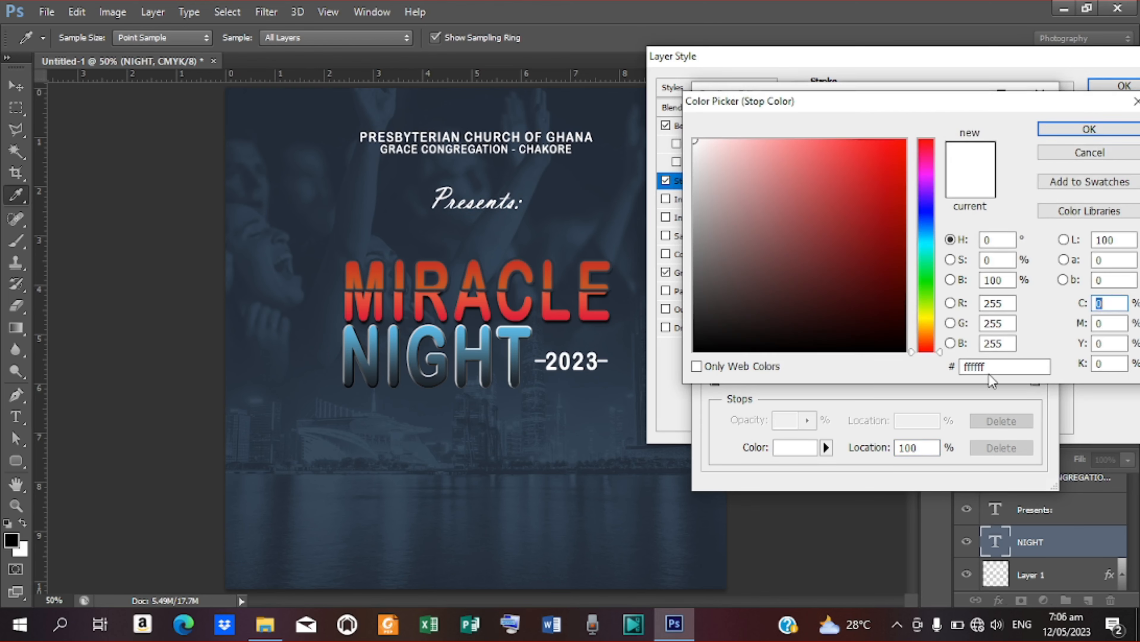
left_click(1110, 128)
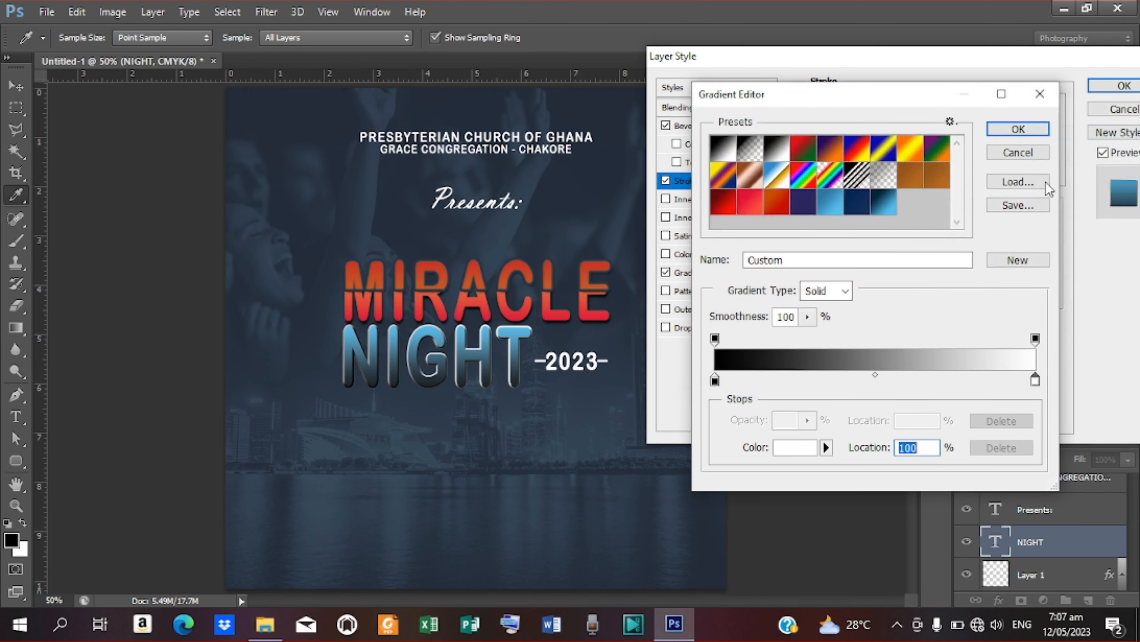
left_click(1018, 131)
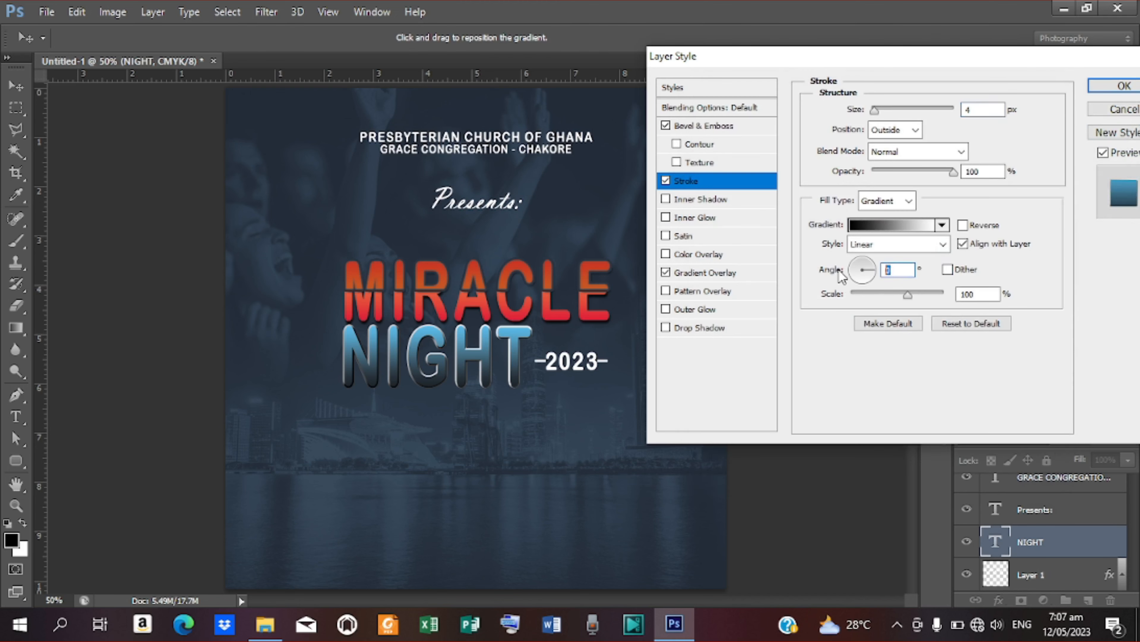
type("90")
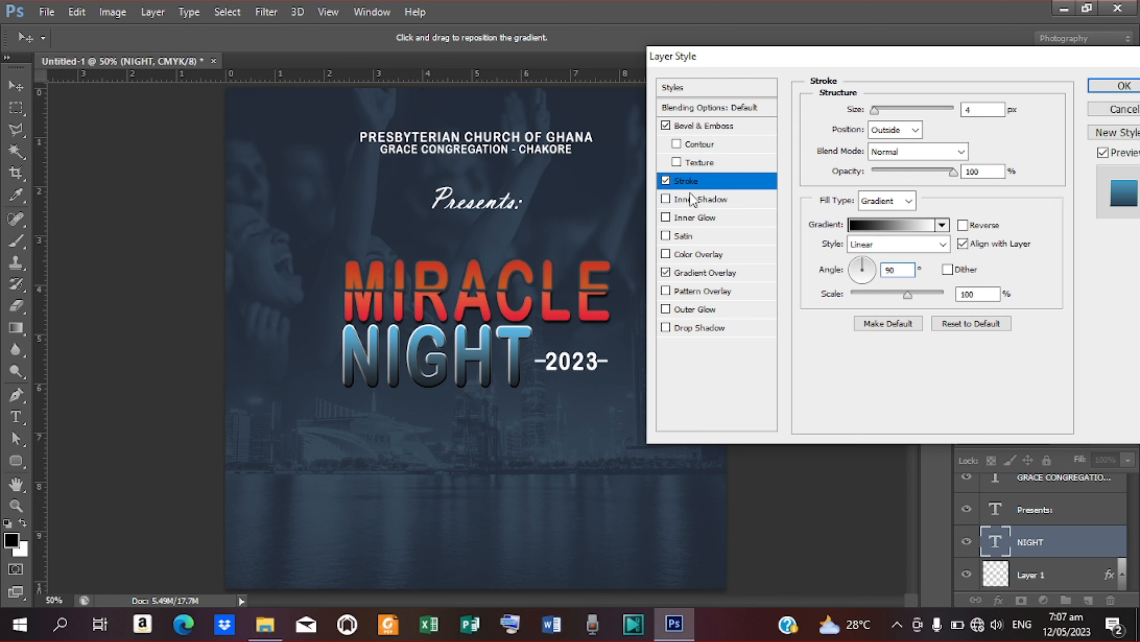
Add a drop shadow to NIGHT with distance 7 px, spread 8% and size 7 px, and accept the layer styles
left_click(688, 330)
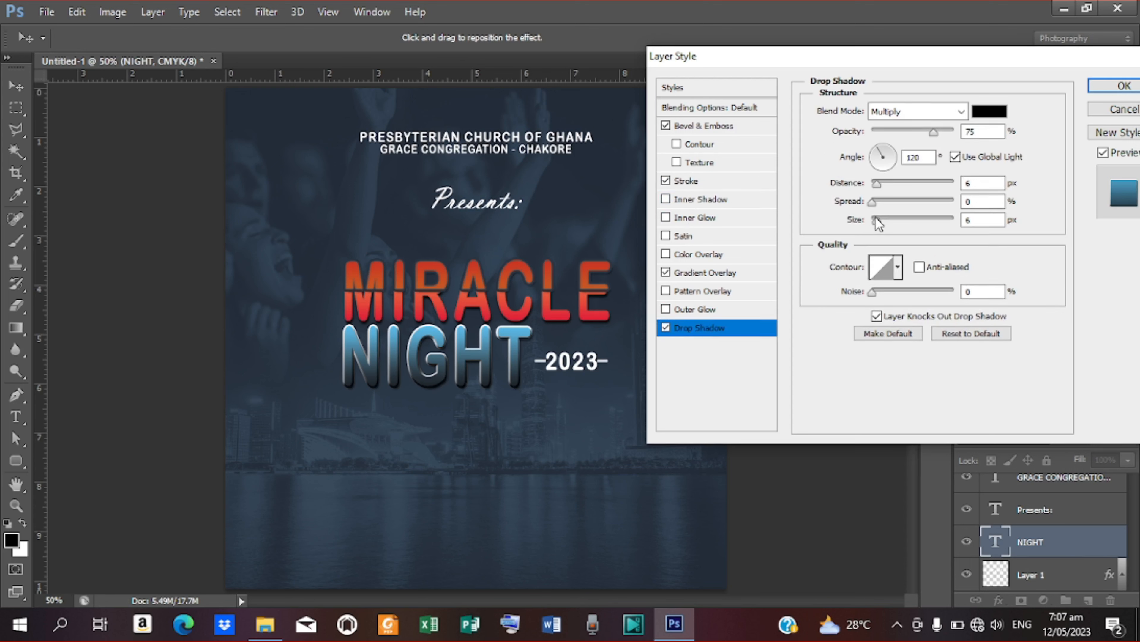
mouse_move(879, 223)
left_mouse_down()
mouse_move(893, 226)
mouse_move(881, 231)
left_mouse_up()
left_click_drag(870, 203, 875, 187)
type("7")
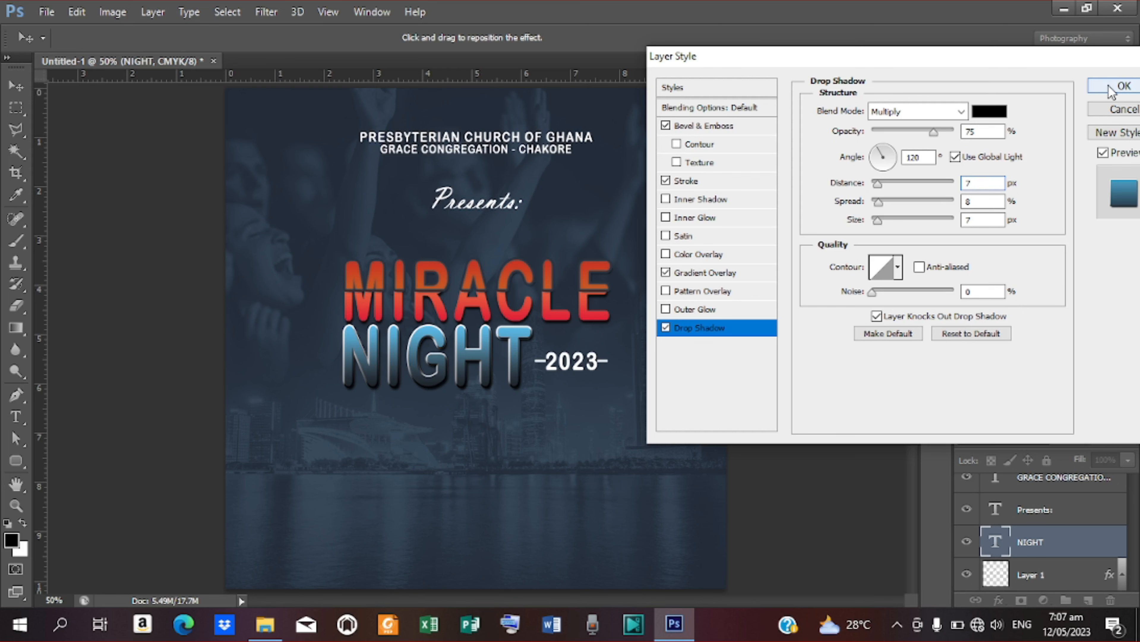
left_click(1123, 87)
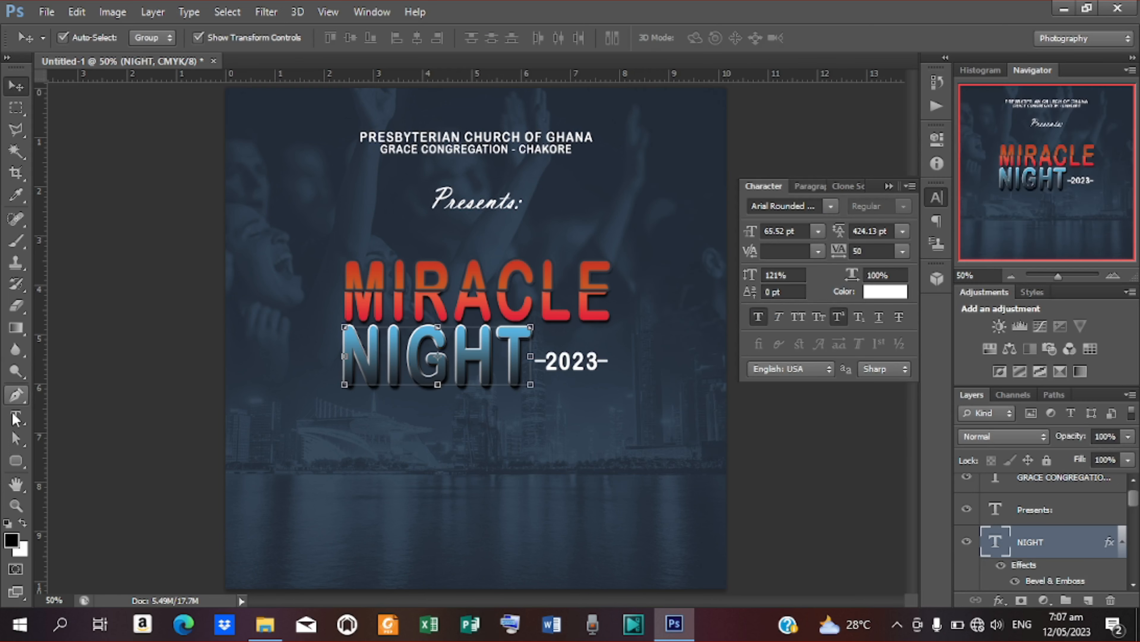
Add the text 20TH in capitals below NIGHT
left_click(15, 418)
left_click(340, 446)
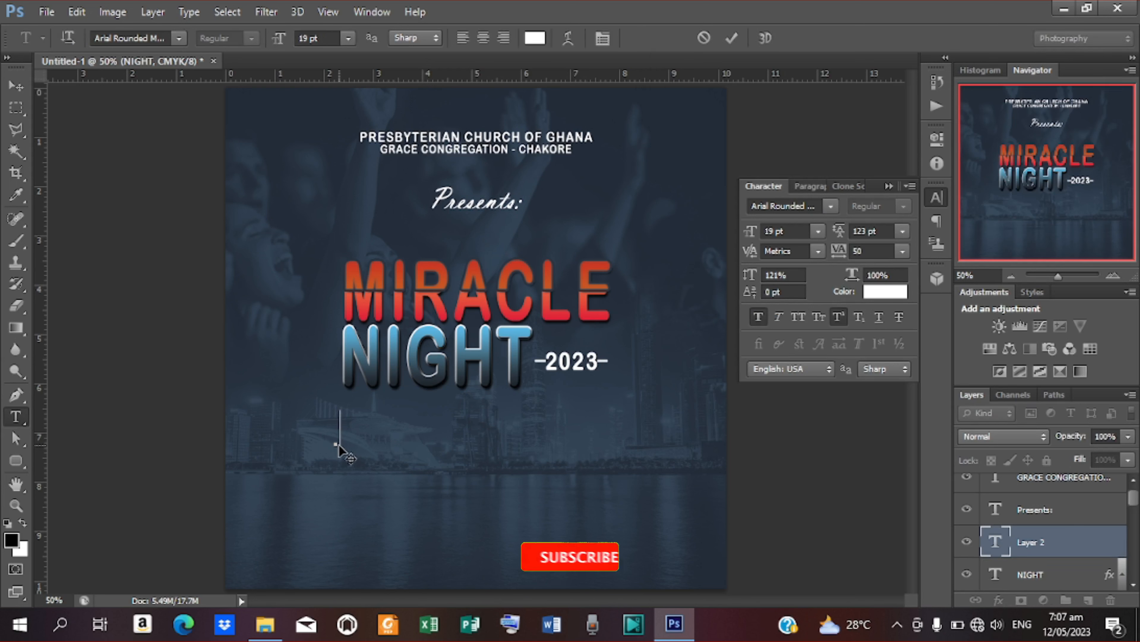
type("20th")
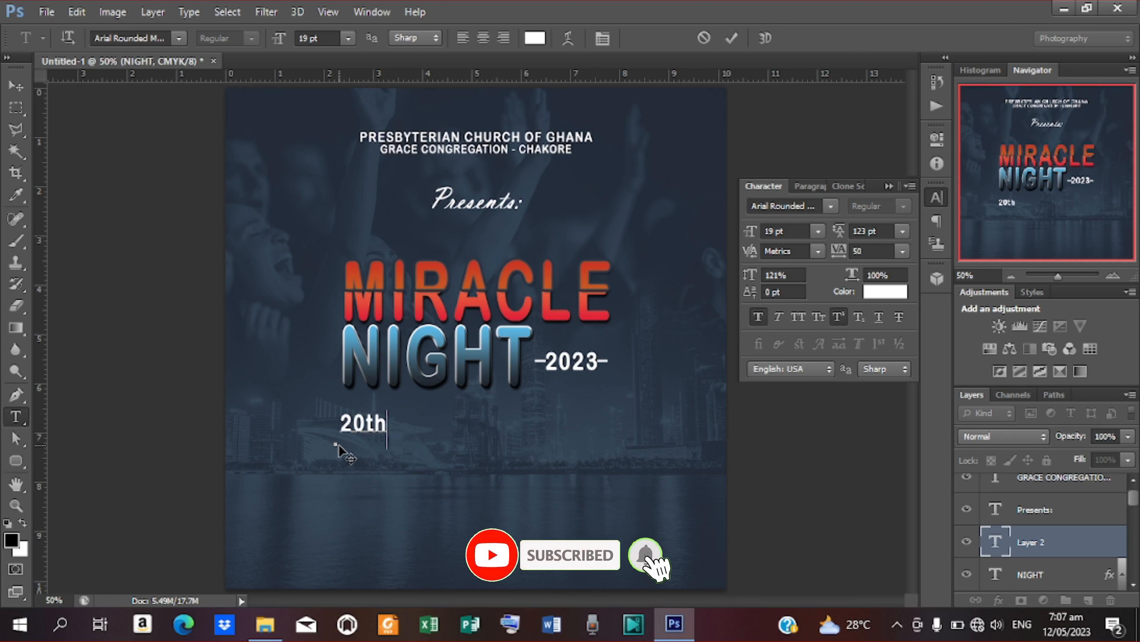
key("BackSpace")
key("BackSpace")
type("TH")
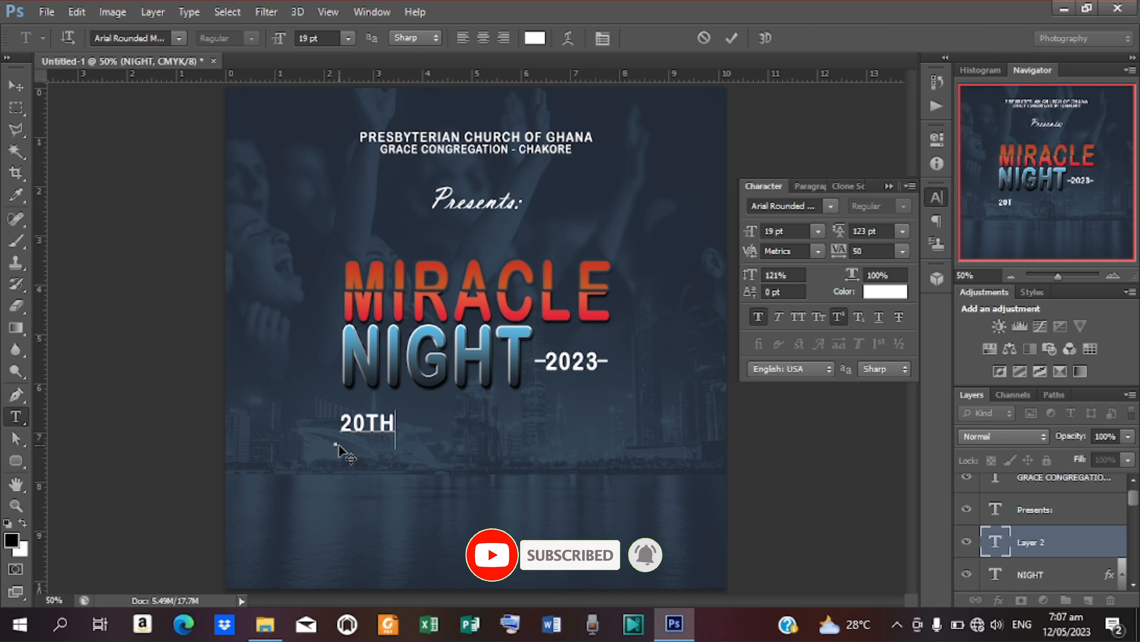
left_click(730, 44)
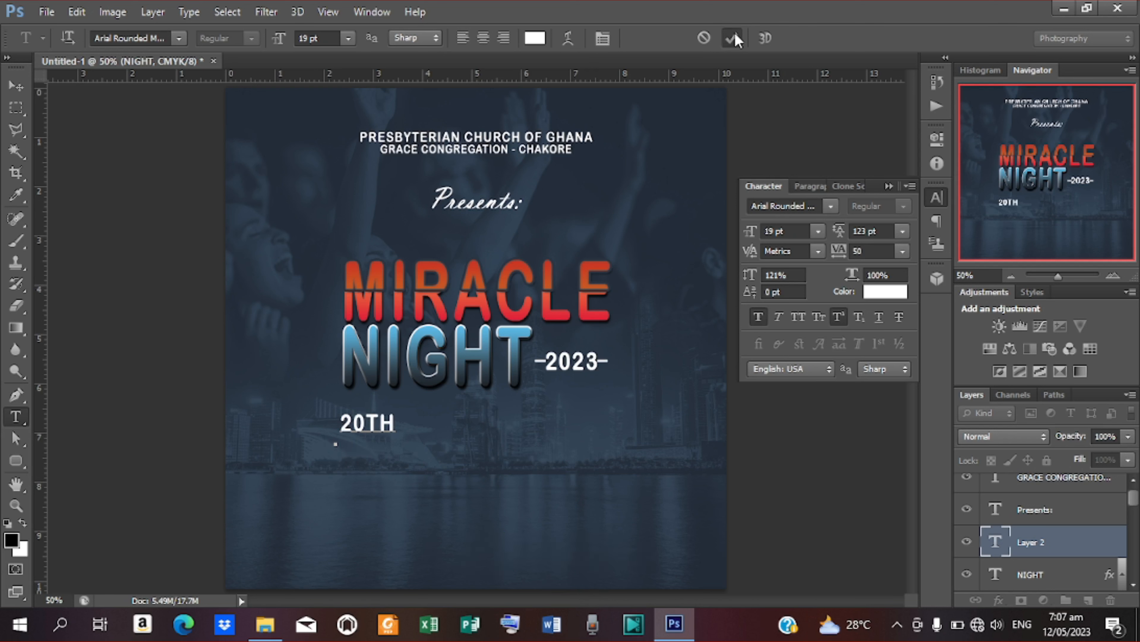
Move the 20TH text down onto the water area of the flyer, keeping it below the start of NIGHT
left_click(17, 81)
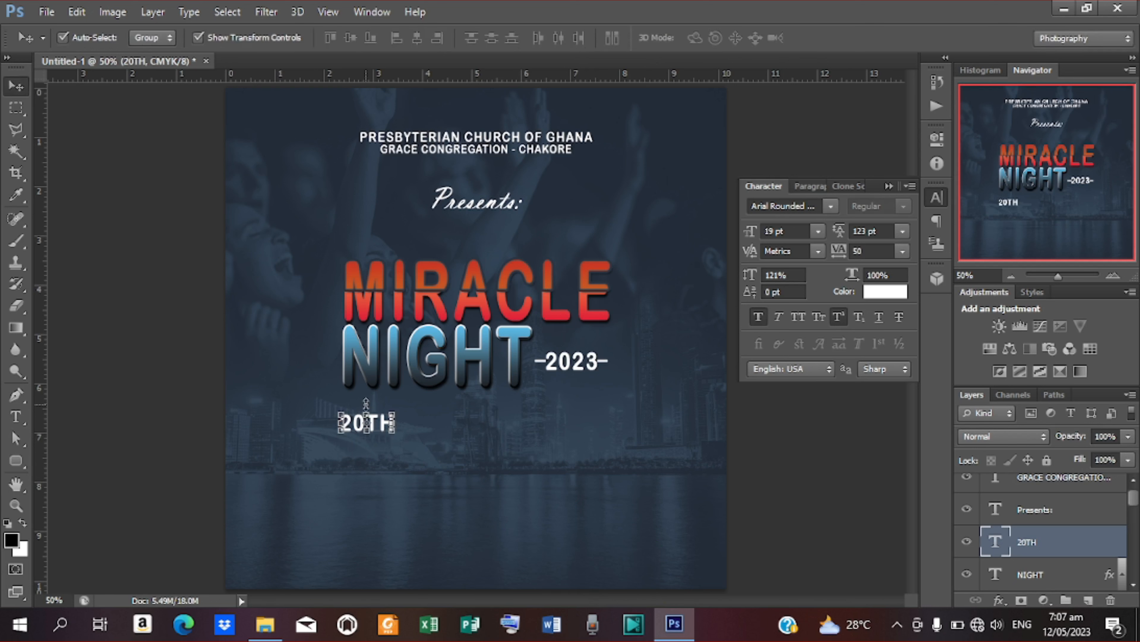
left_click(375, 421)
left_click_drag(374, 422, 384, 506)
left_click(837, 41)
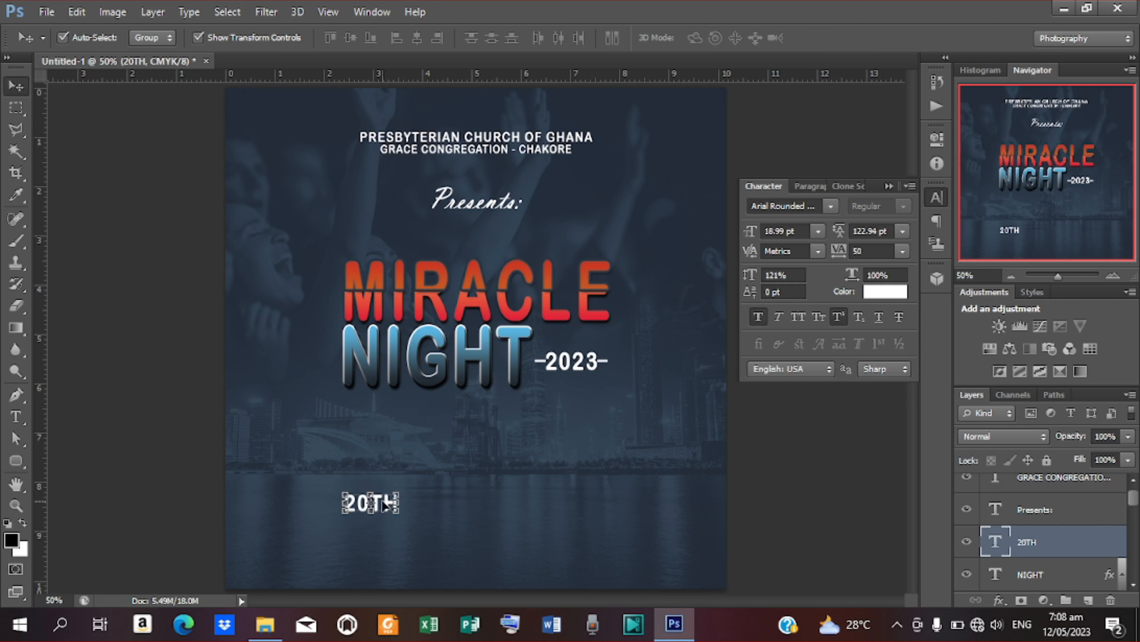
Duplicate the 20TH text layer and shift the copy straight down to sit directly beneath the original
key("ctrl+j")
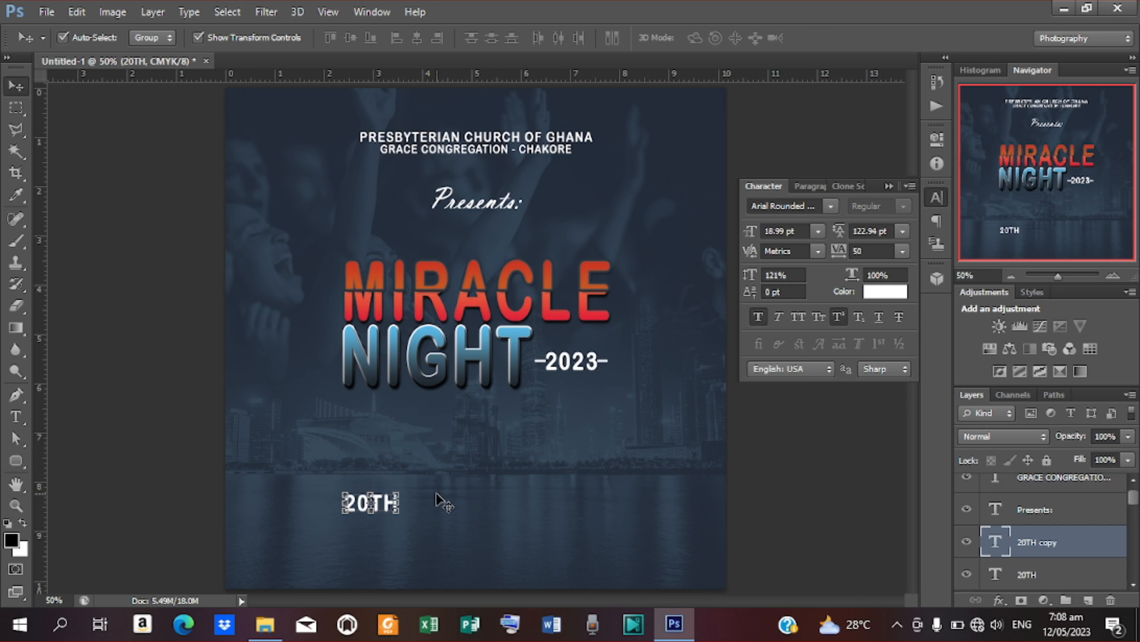
key("shift+Down")
key("shift+Down")
key("shift+Down")
key("shift+Down")
key("shift+Down")
key("shift+Down")
key("shift+Down")
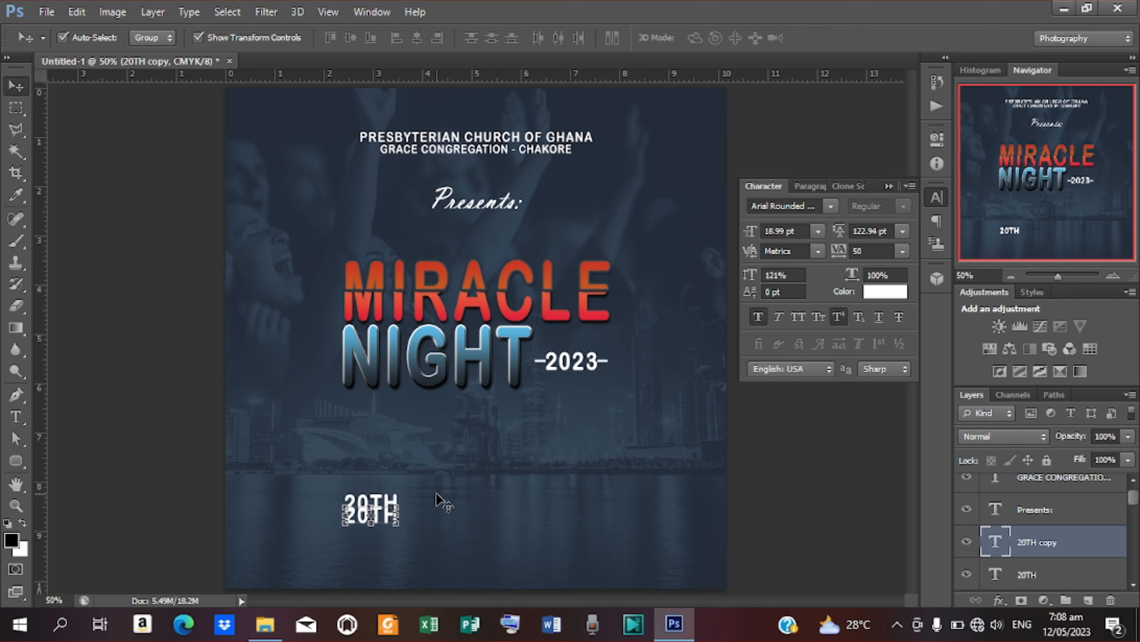
Replace the text of the lower 20TH copy with MAY
key("t")
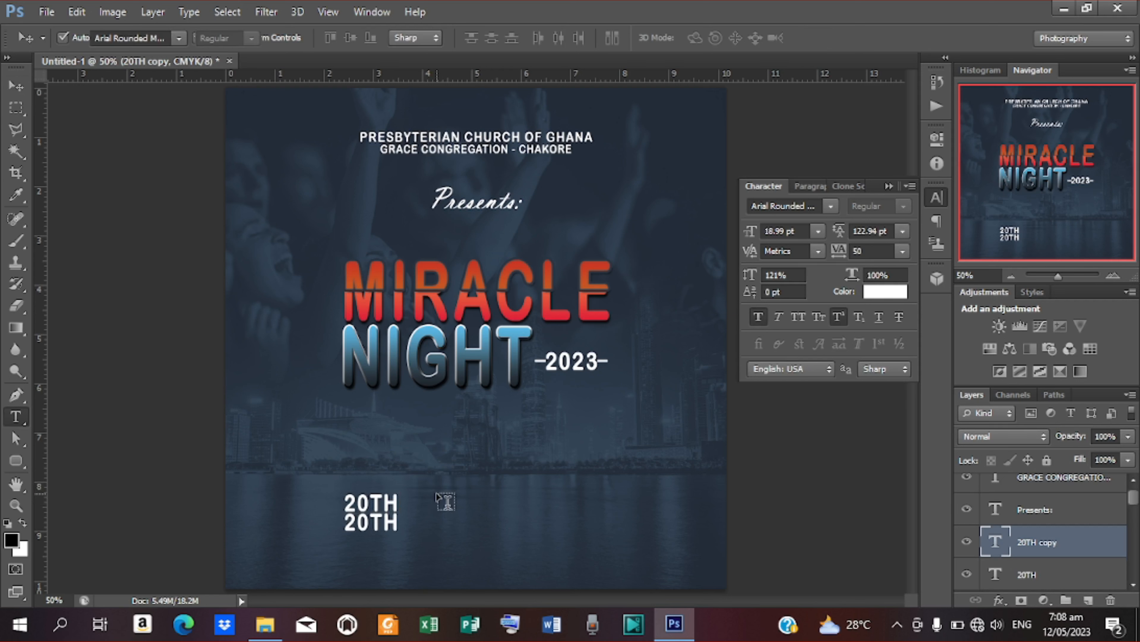
left_click_drag(351, 523, 436, 538)
type("MAY")
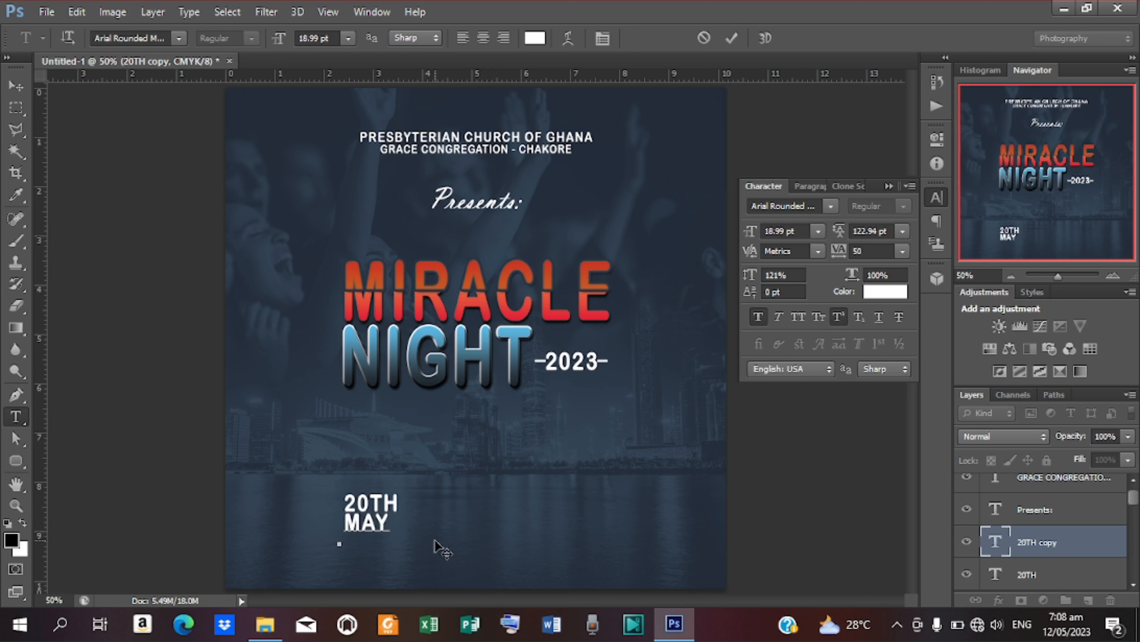
left_click(732, 37)
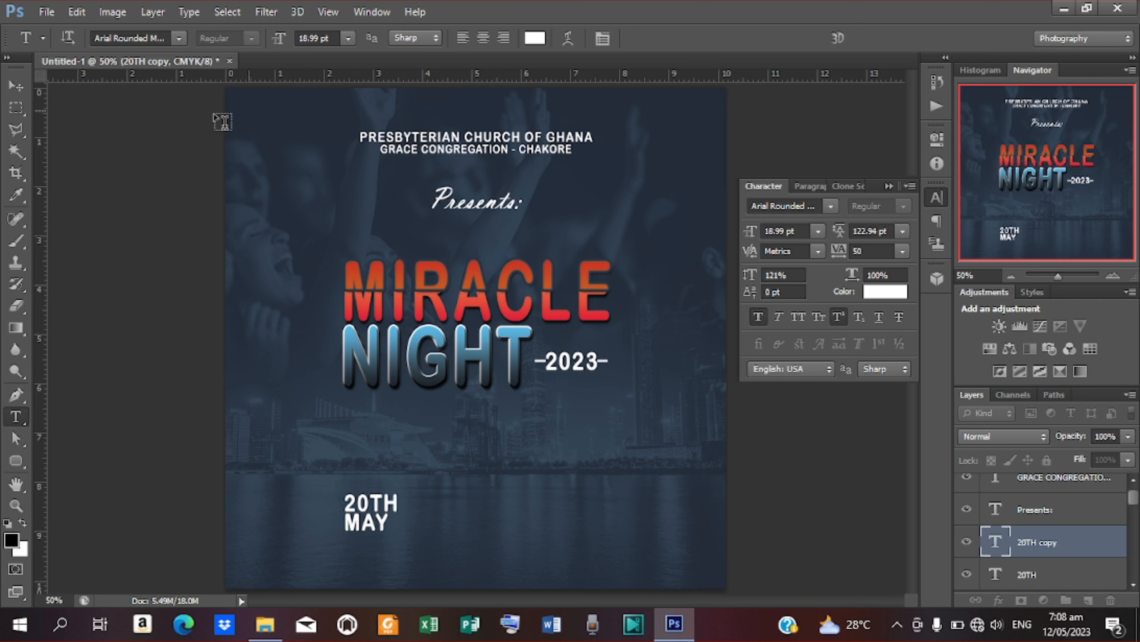
Stretch MAY horizontally to 122.85% so it matches the width of 20TH, and nudge it 2 px to the left
left_click(16, 85)
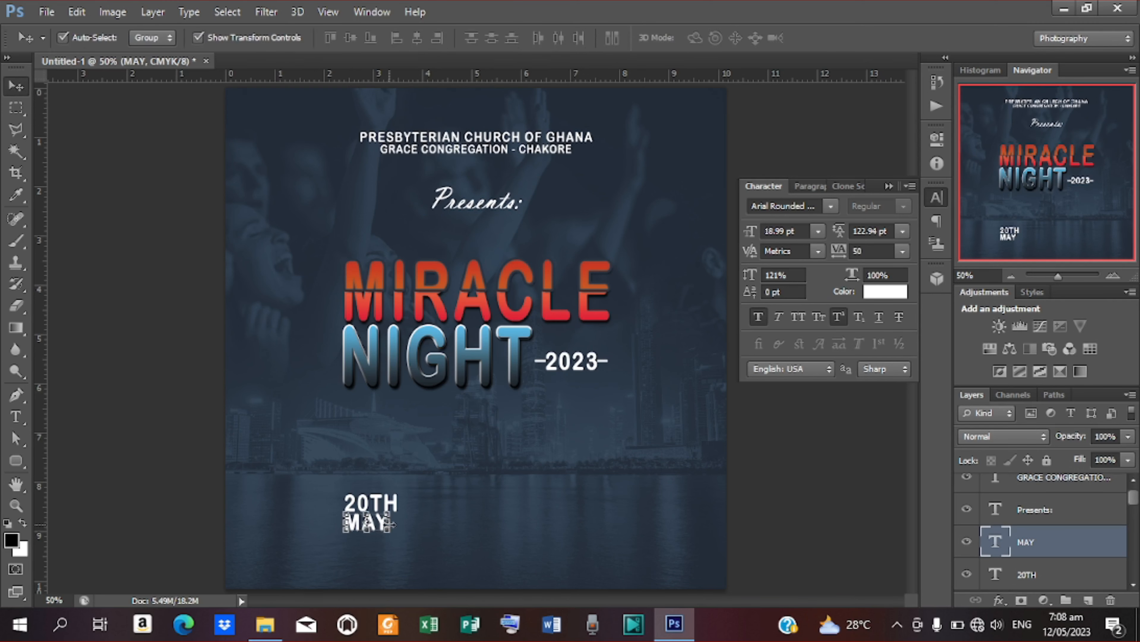
left_click_drag(392, 523, 401, 525)
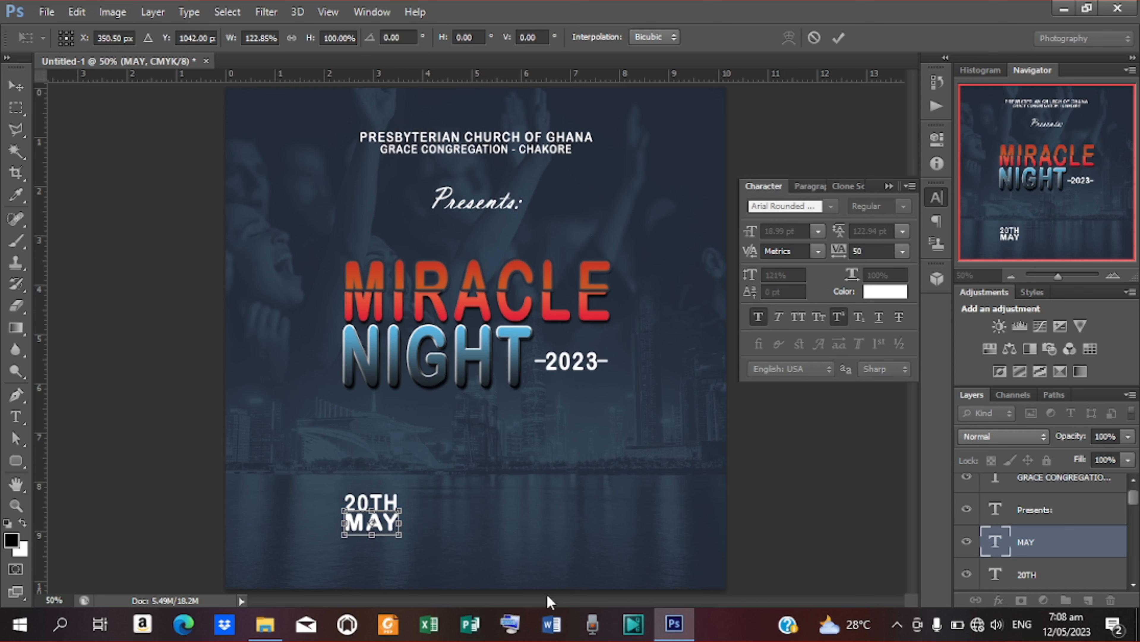
key("Left")
key("Left")
left_click(839, 38)
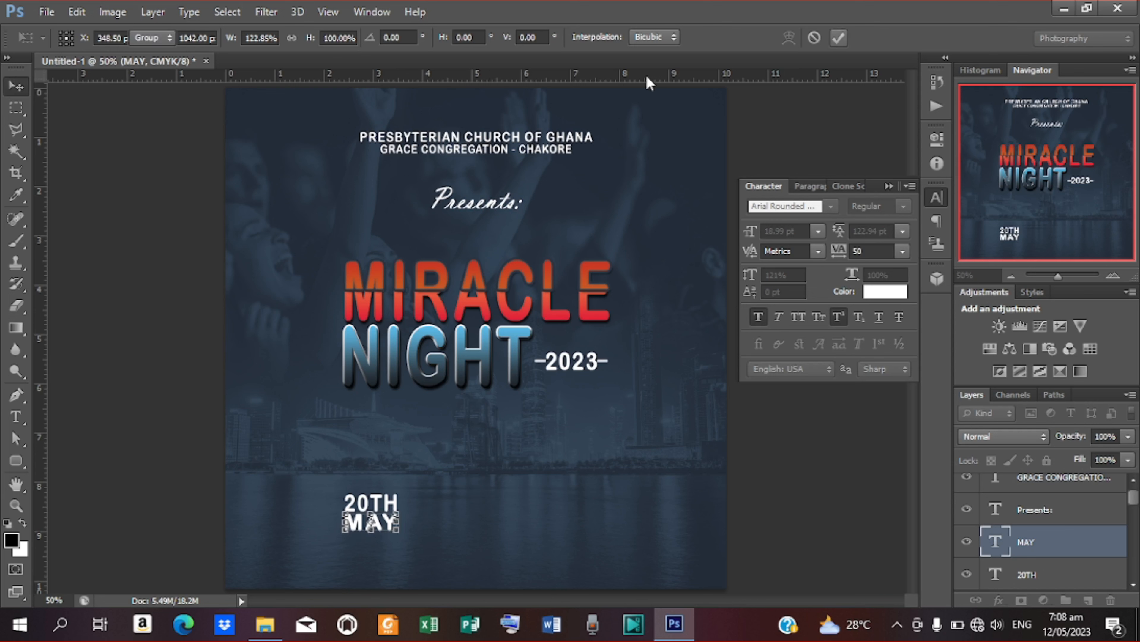
Duplicate the MAY text layer and shift the copy straight down to sit directly beneath the original
left_click(159, 286)
left_click(351, 530)
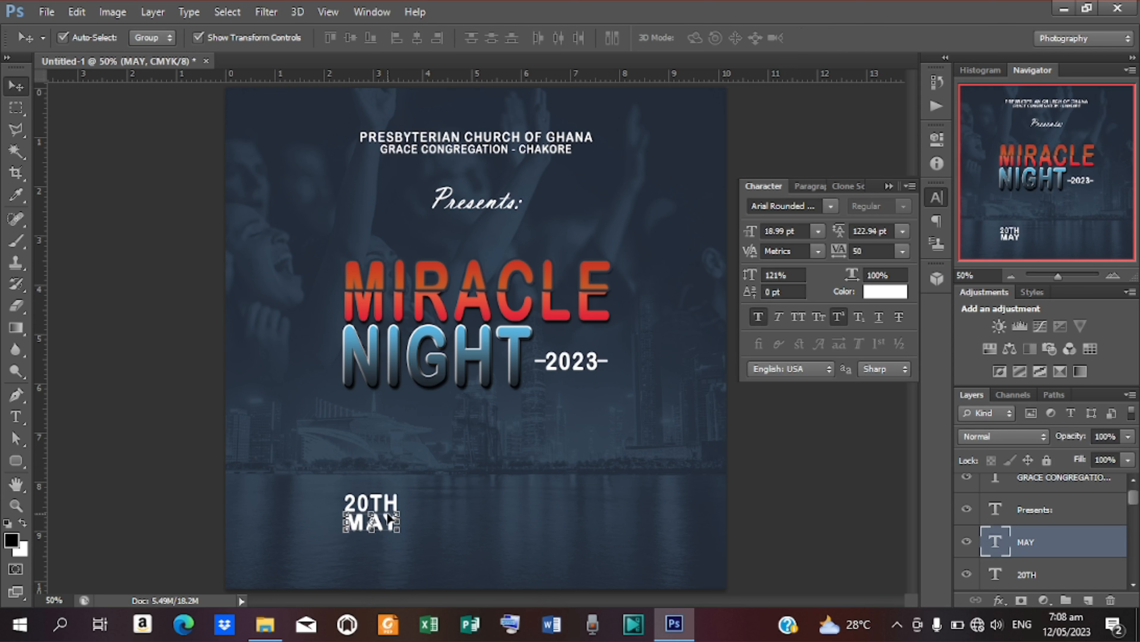
key("ctrl+j")
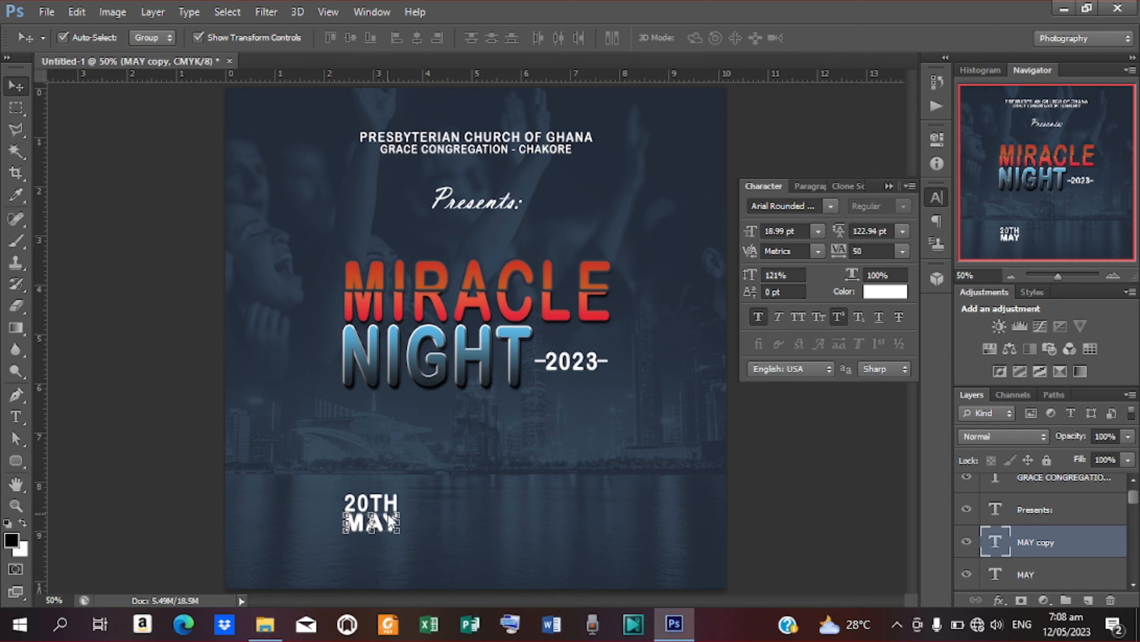
key("shift+Down")
key("shift+Down")
key("shift+Down")
key("shift+Down")
key("shift+Down")
key("shift+Down")
key("shift+Down")
key("shift+Down")
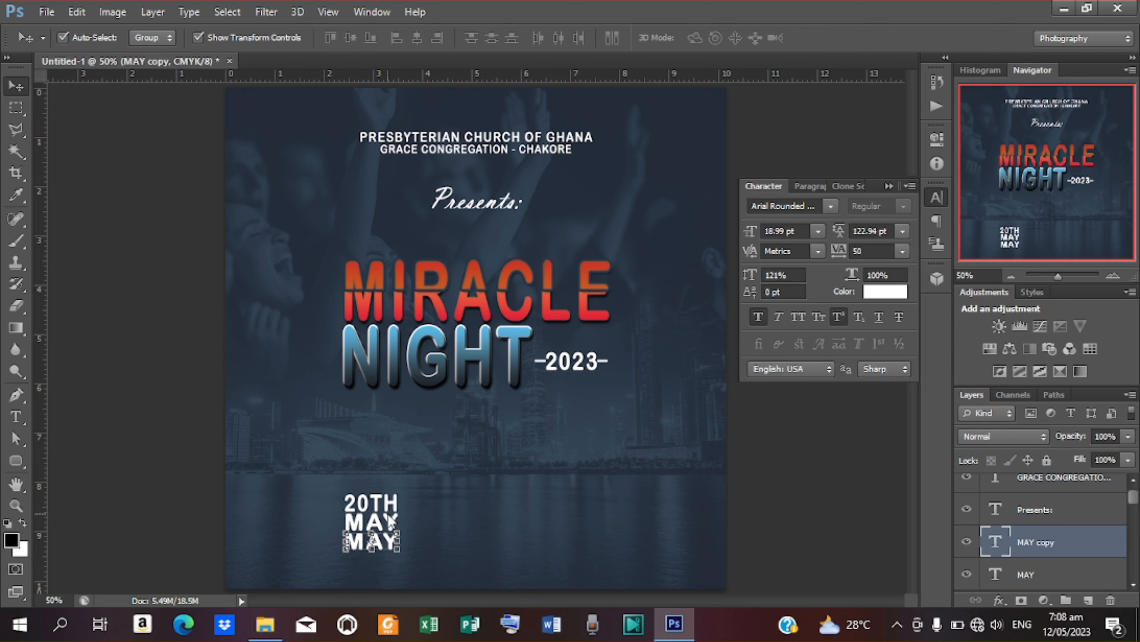
Replace the text of the lowest MAY copy in the date block with 2023
key("t")
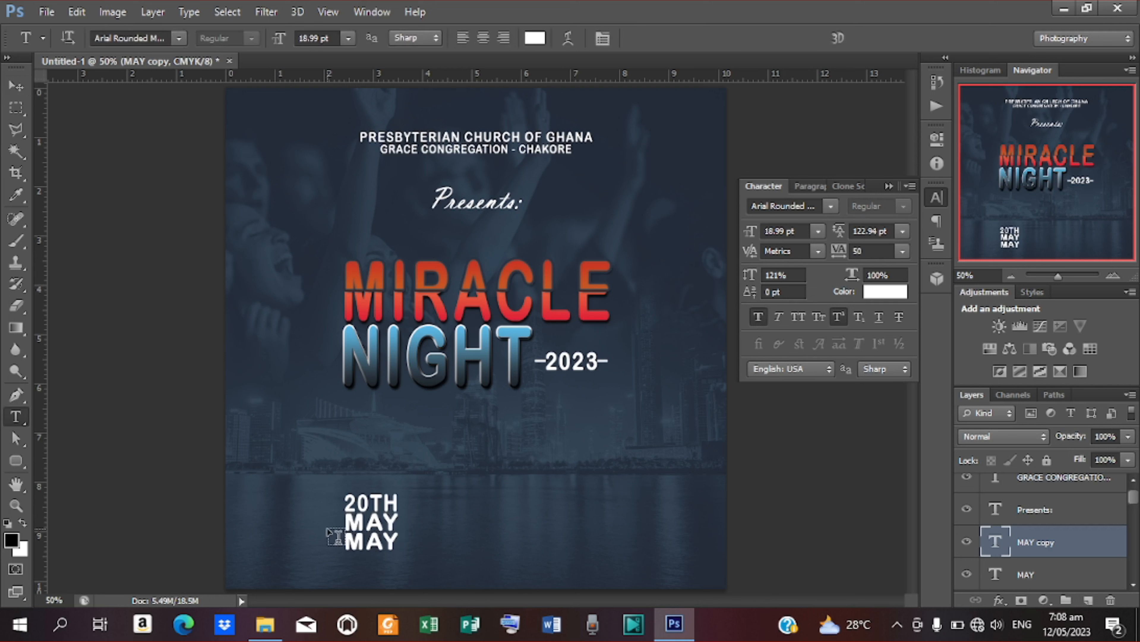
left_click_drag(346, 540, 415, 535)
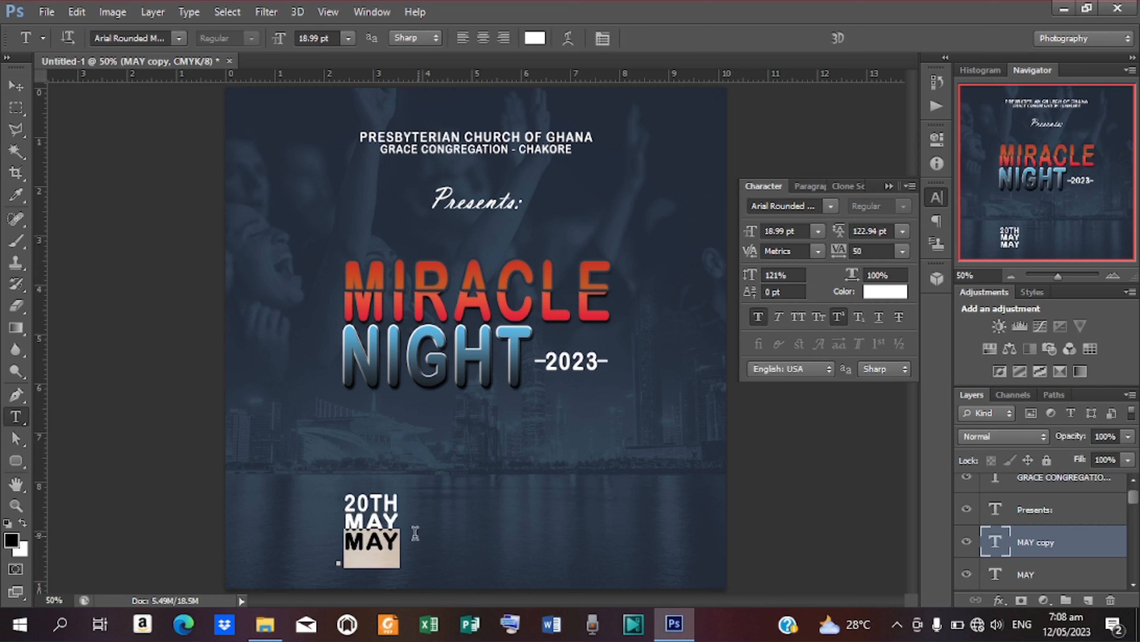
type("2023")
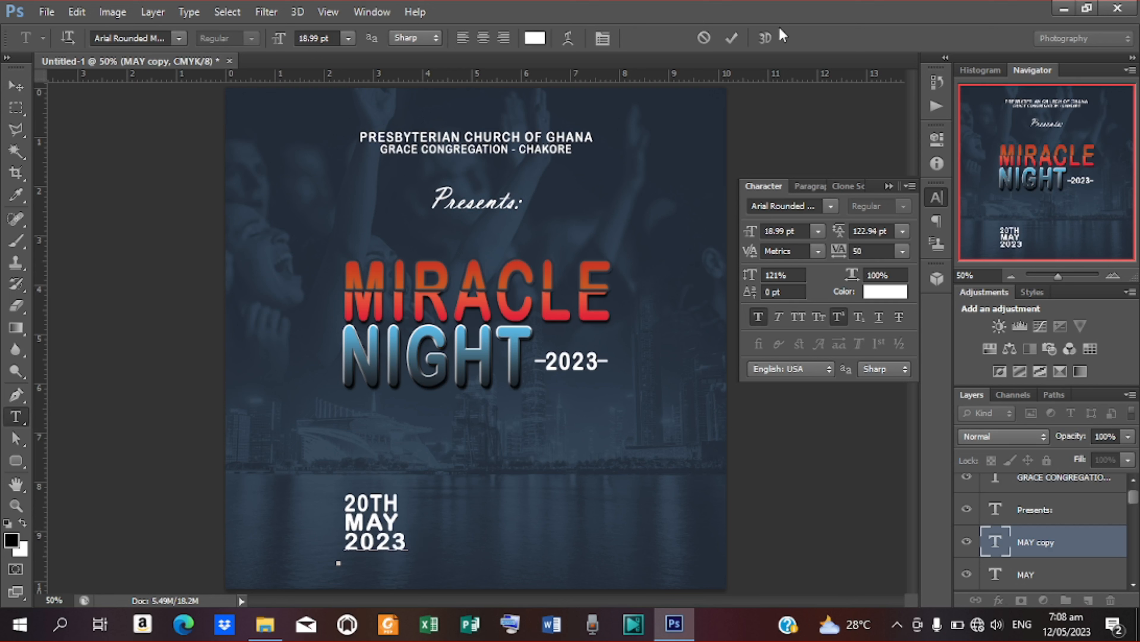
left_click(732, 38)
Compress the lower 2023 text horizontally to 87.35% so it matches the width of MAY above it
key("v")
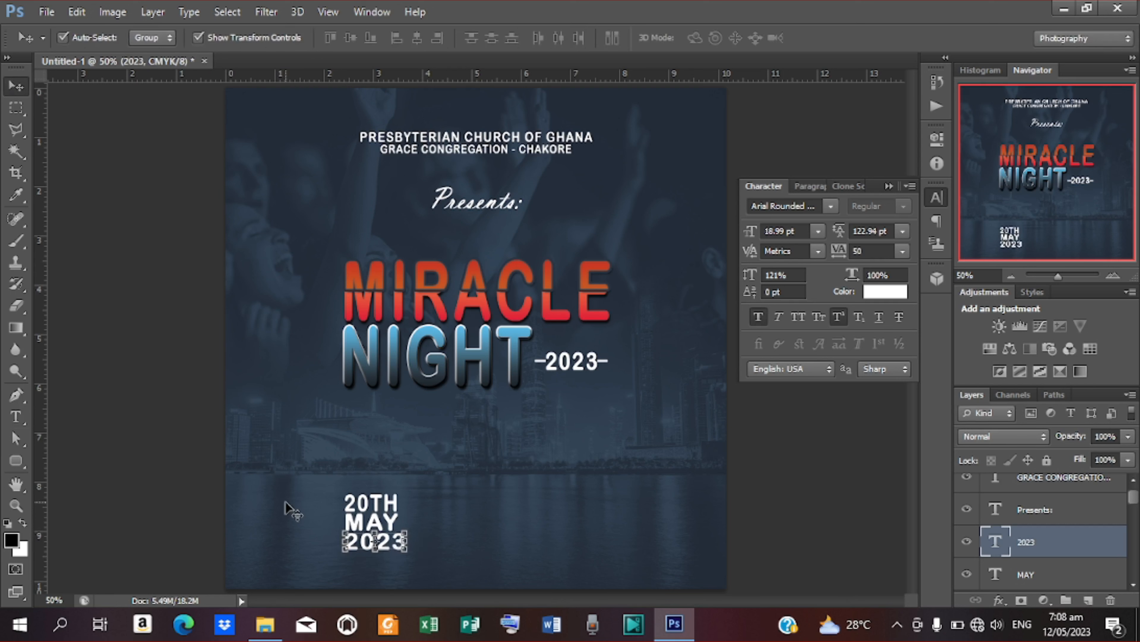
left_click_drag(405, 542, 400, 542)
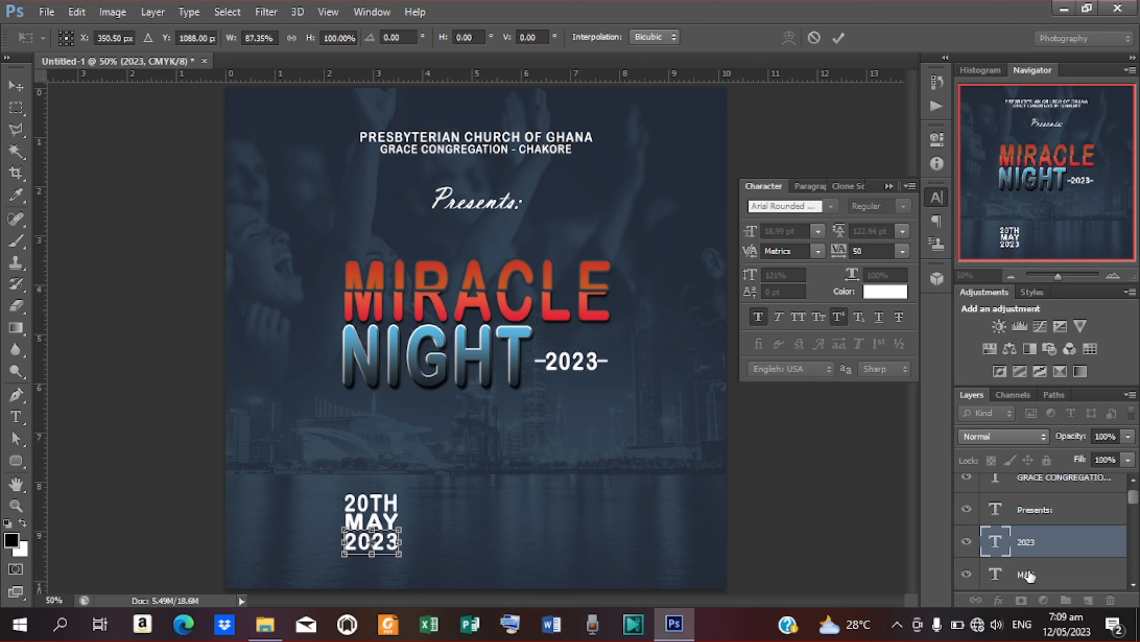
scroll(1029, 576, "down", 1)
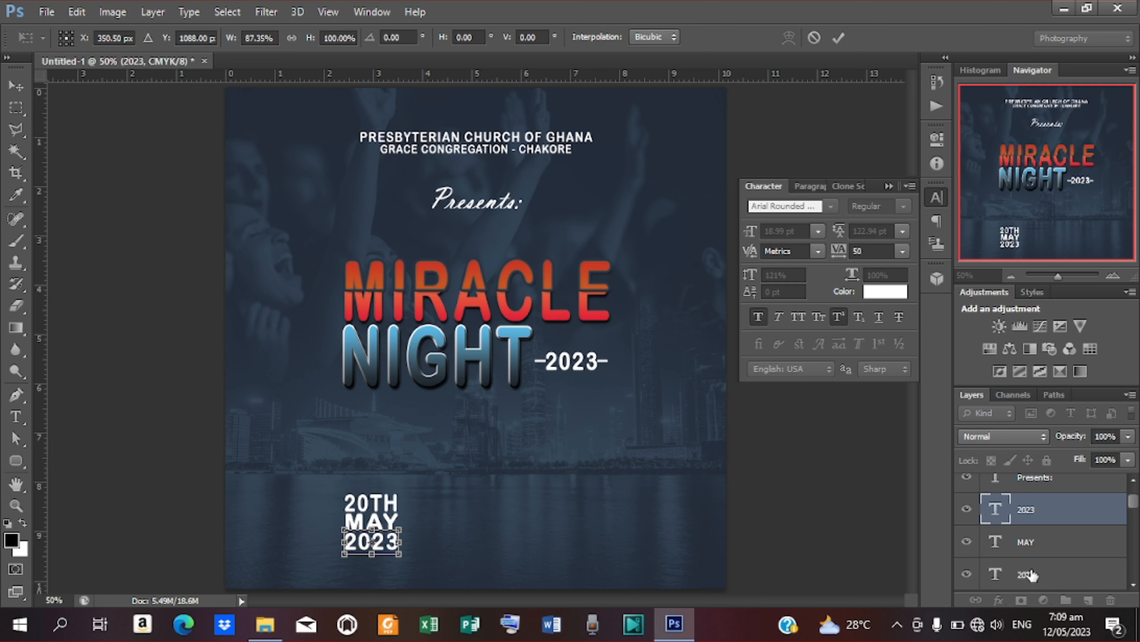
left_click(838, 37)
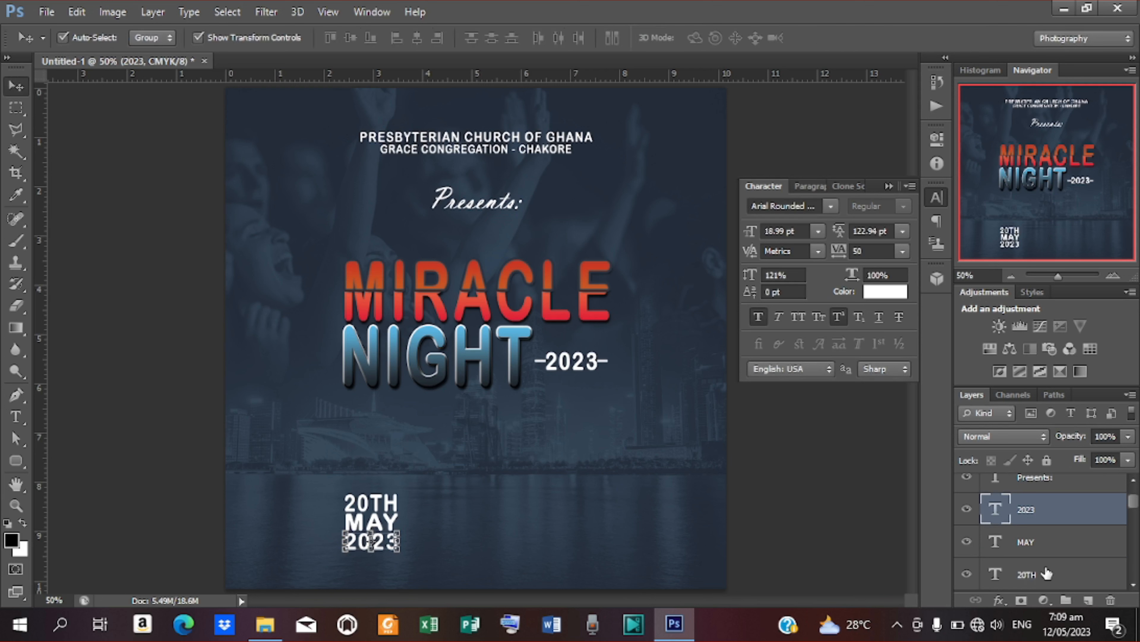
Align the horizontal centres of the 20TH, MAY and 2023 layers and scale them together to about 87%
left_click(1046, 575, "shift")
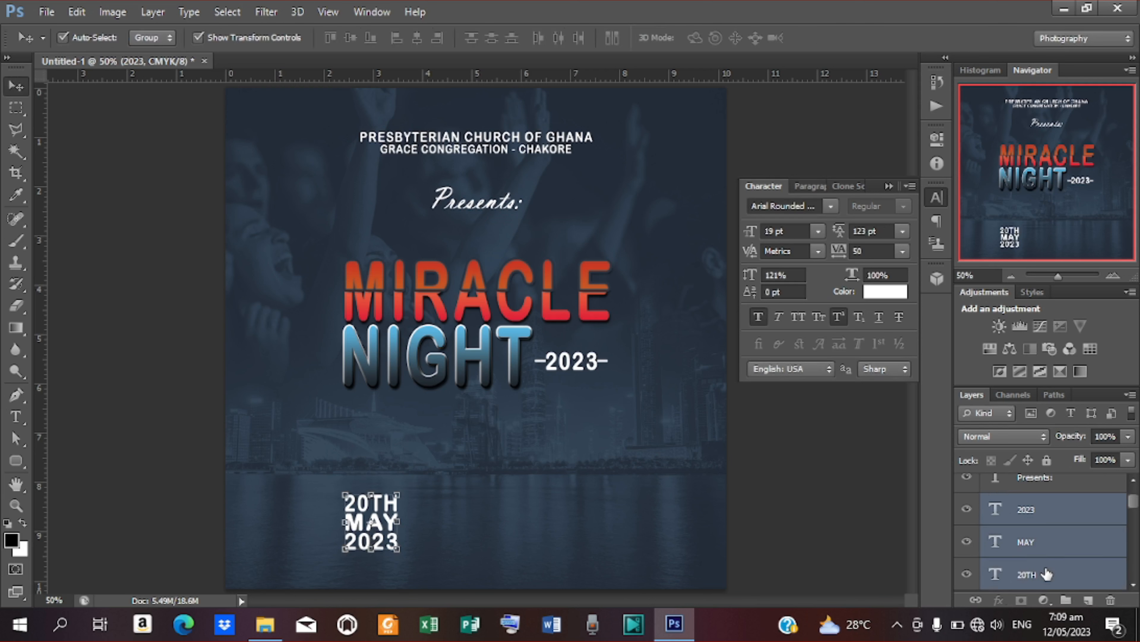
left_click(417, 38)
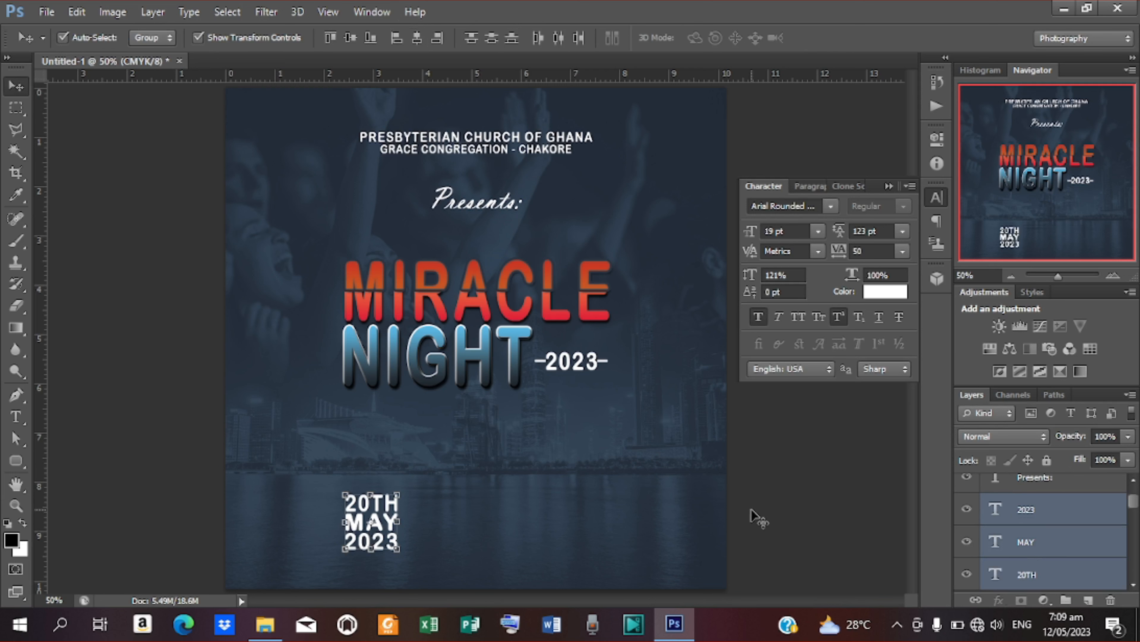
left_click_drag(399, 491, 402, 496)
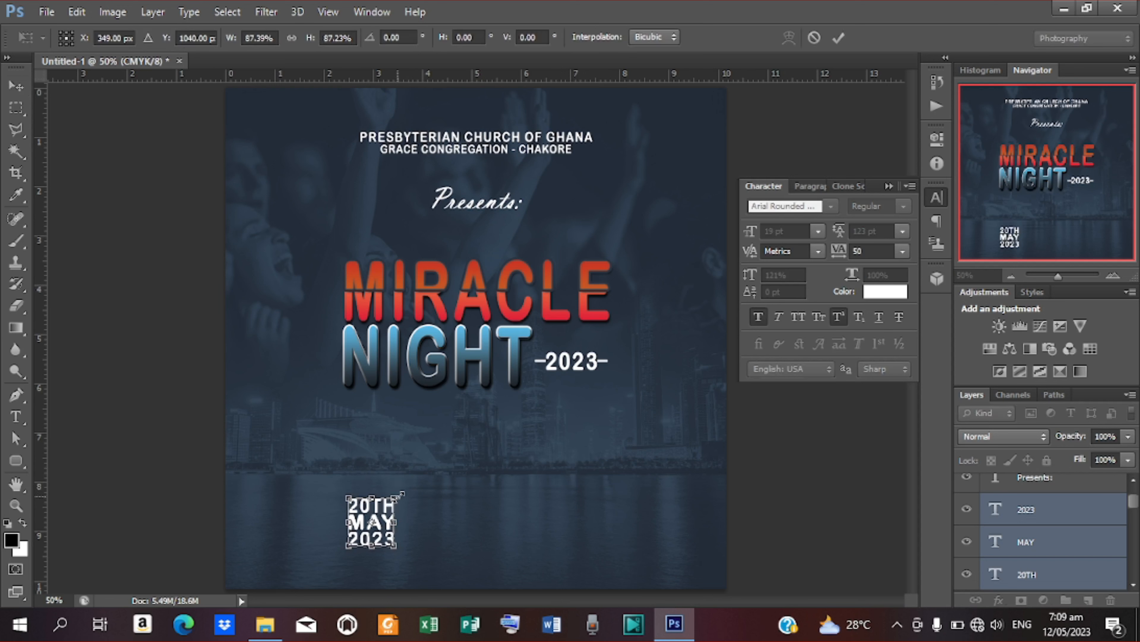
left_click(838, 41)
Nudge the stacked 20TH MAY 2023 date block straight up by a small amount
key("Up")
key("Up")
key("Up")
key("Up")
key("Up")
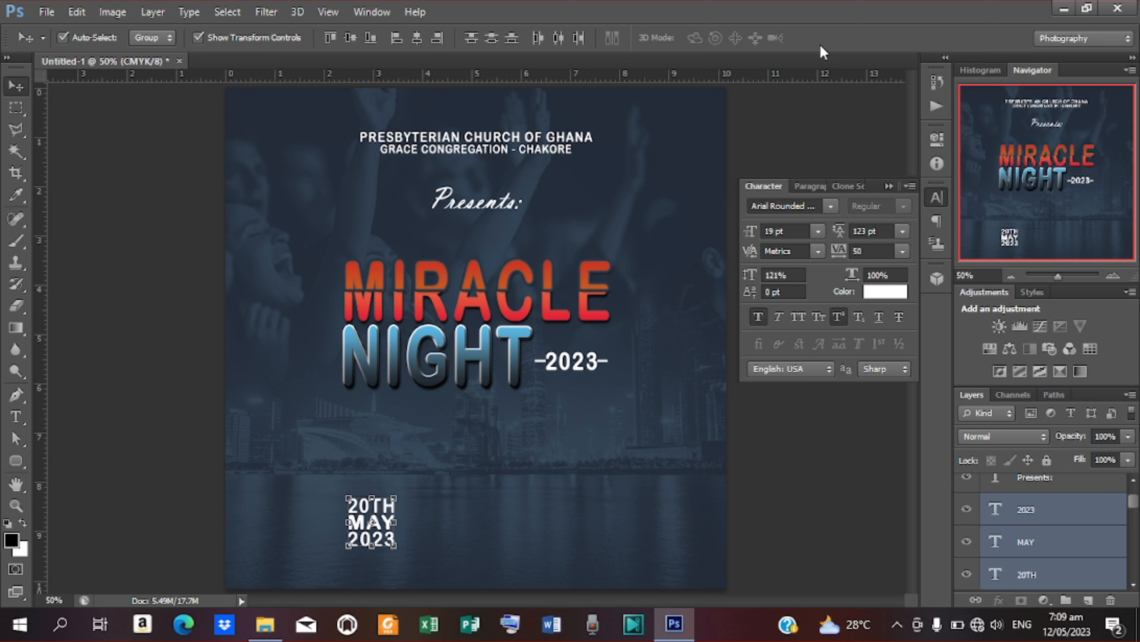
key("Up")
key("Up")
key("Up")
key("Up")
key("Up")
key("Up")
key("Up")
key("Up")
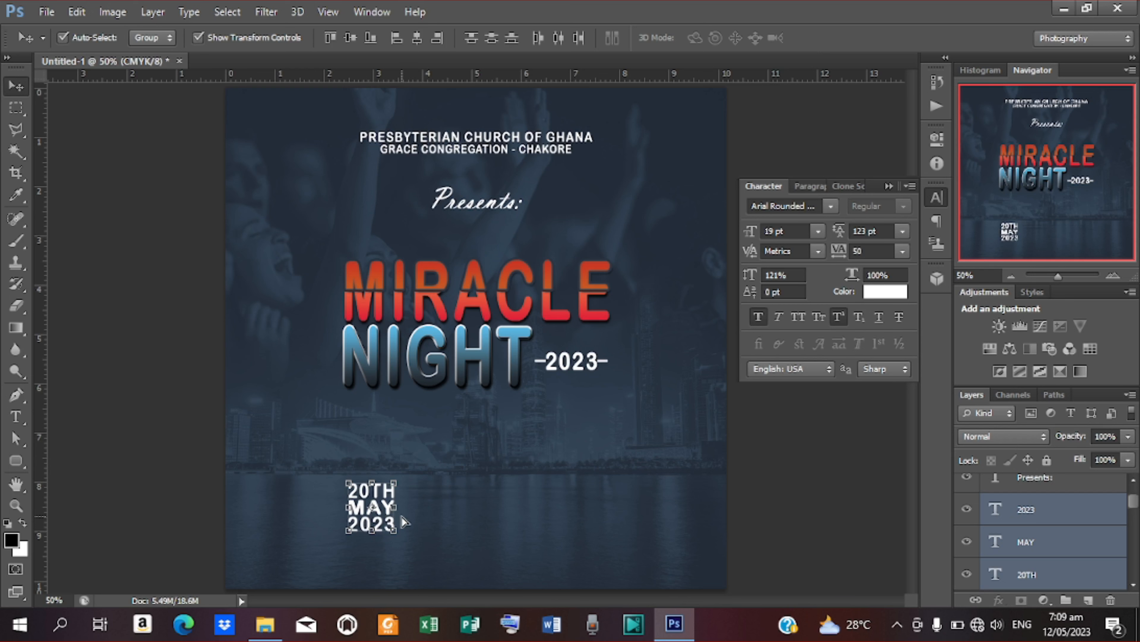
Duplicate the three date layers and select the 2023, MAY and 20TH copies together
key("ctrl+j")
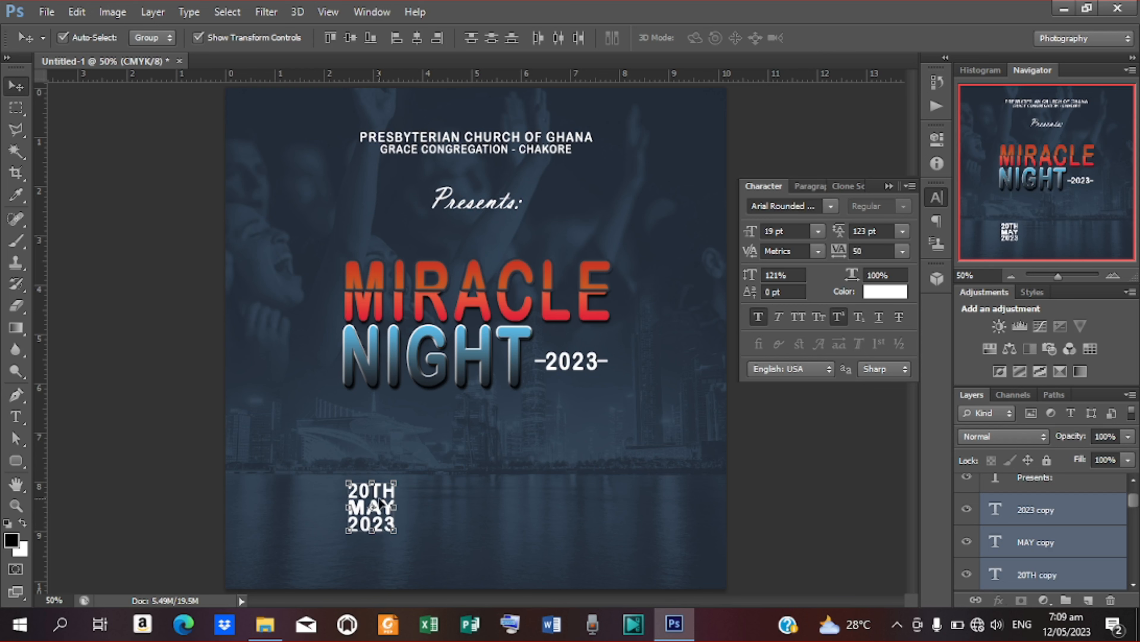
left_click(379, 504)
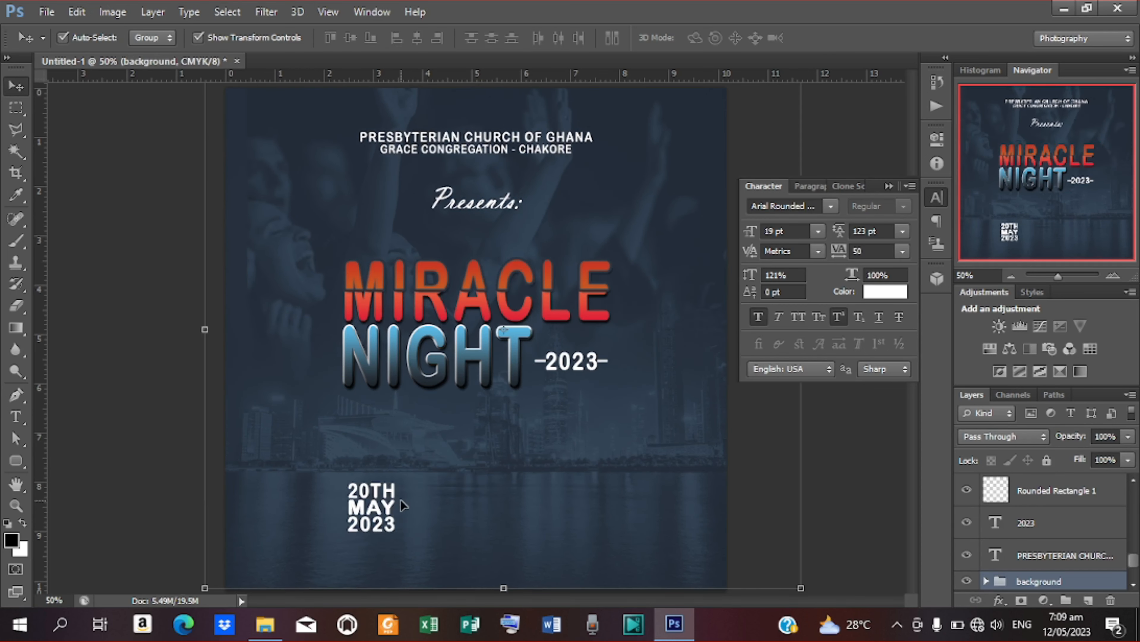
key("ctrl+z")
scroll(1036, 567, "down", 3)
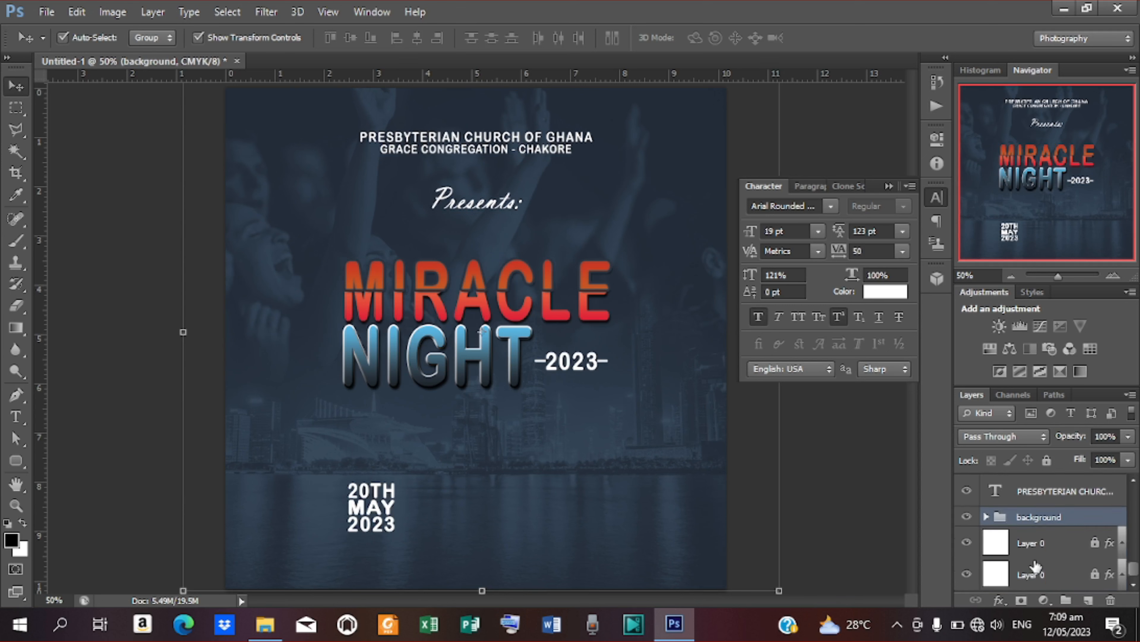
scroll(1038, 567, "up", 8)
scroll(1039, 568, "up", 6)
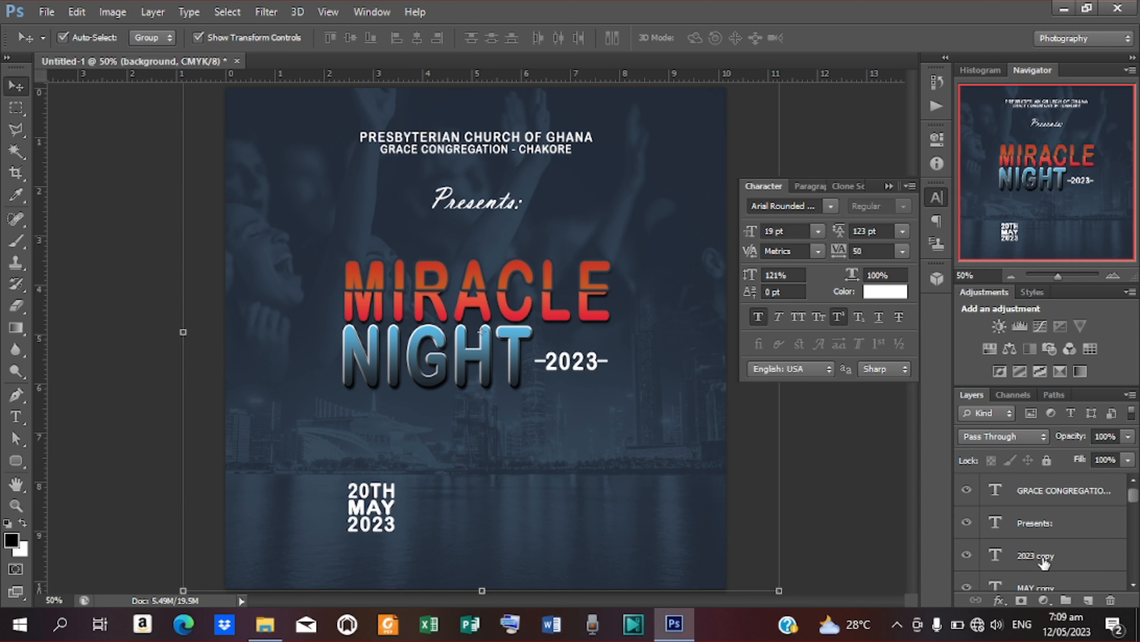
left_click(1044, 557)
scroll(1043, 560, "down", 2)
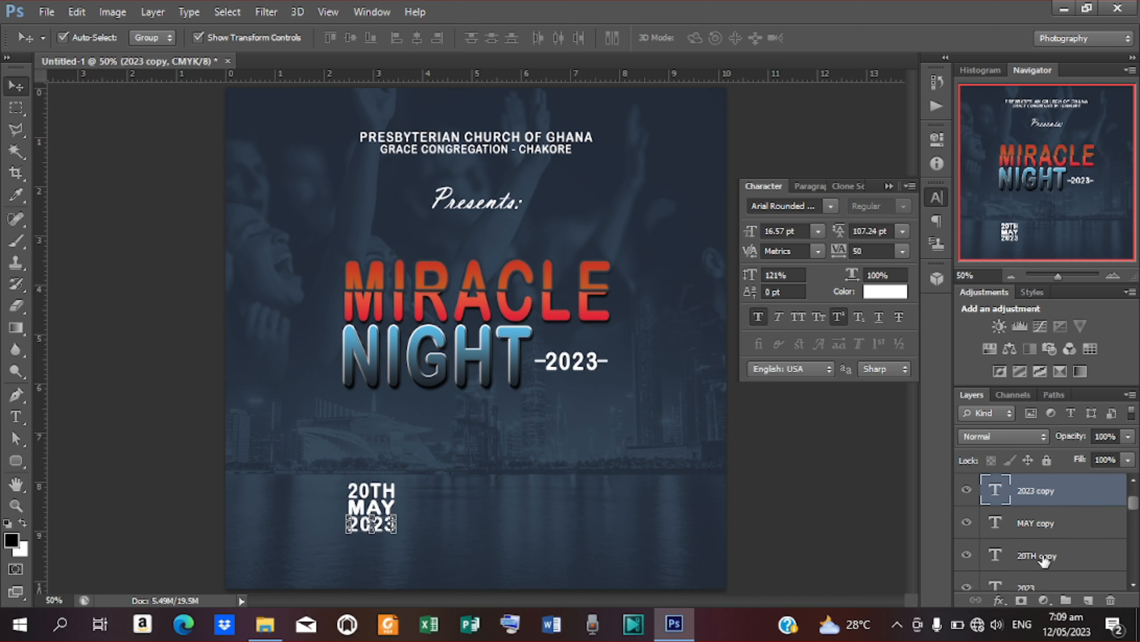
left_click(1044, 561, "shift")
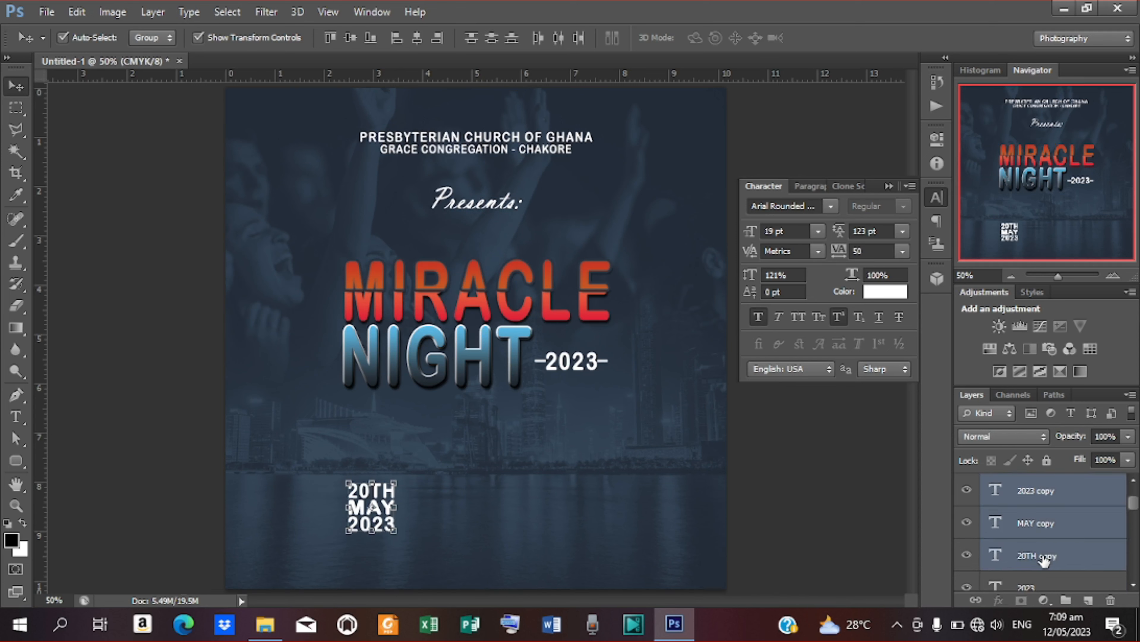
Shift the copied date block straight to the right until it sits below the -2023- text, level with the original block
key("shift+Right")
key("shift+Right")
key("shift+Right")
key("shift+Right")
key("shift+Right")
key("shift+Right")
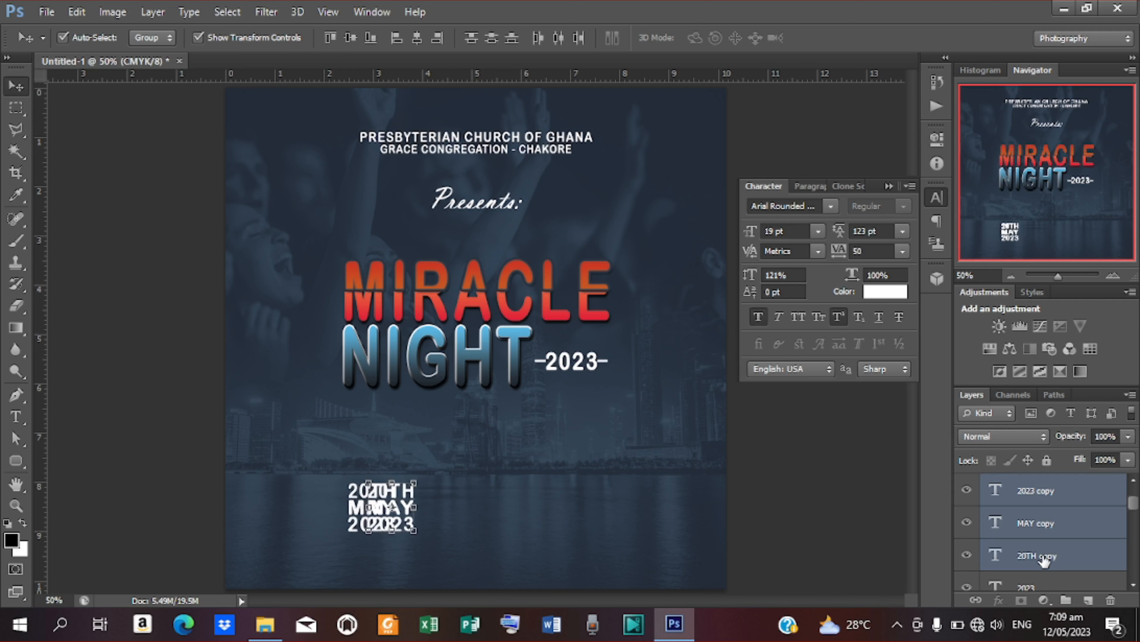
key("shift+Right")
key("shift+Right")
key("shift+Right")
key("shift+Right")
key("shift+Right")
key("shift+Right")
key("shift+Right")
key("shift+Right")
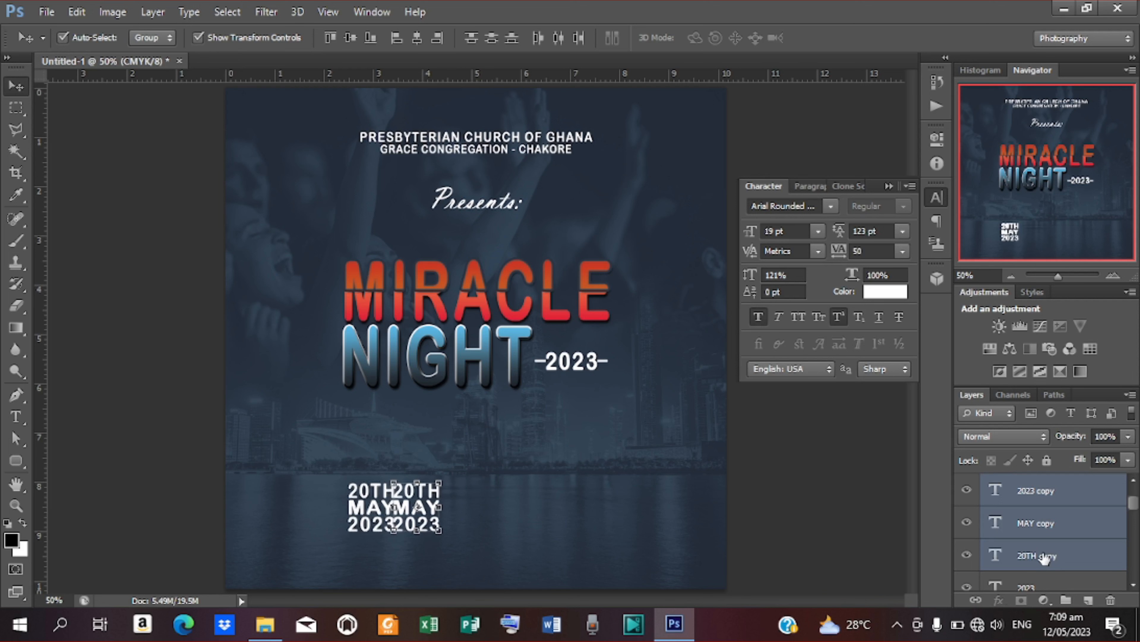
key("shift+Right")
key("shift+Right")
key("shift+Right")
key("shift+Right")
key("shift+Right")
key("shift+Right")
key("shift+Right")
key("shift+Right")
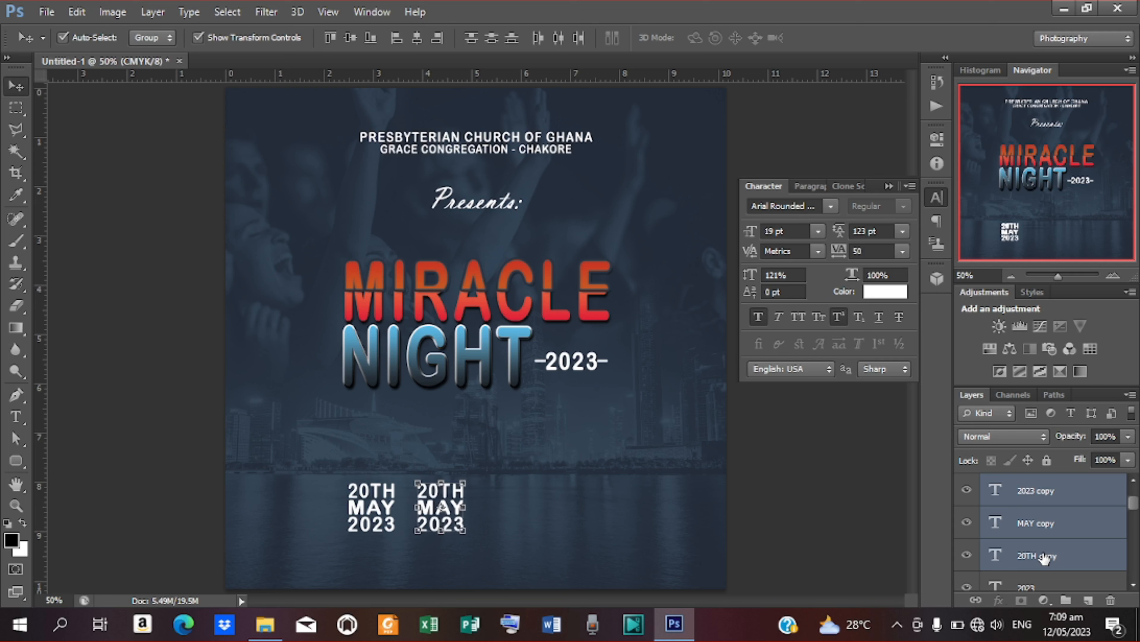
key("shift+Right")
key("shift+Right")
key("shift+Right")
key("shift+Right")
key("shift+Right")
key("shift+Right")
key("shift+Right")
key("shift+Right")
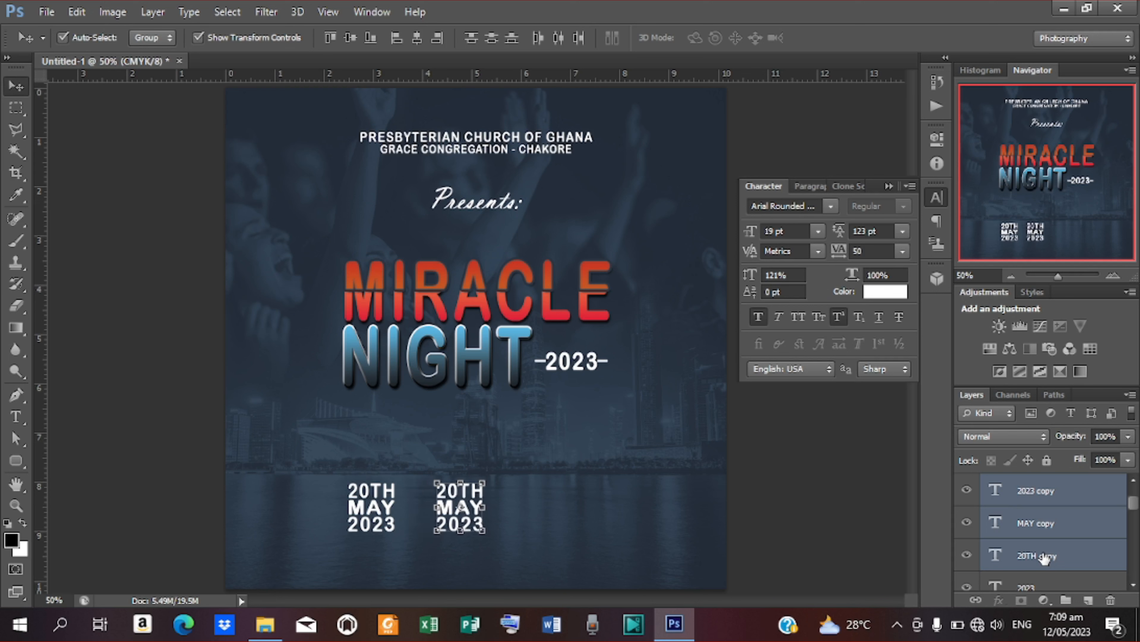
key("shift+Right")
key("shift+Right")
key("shift+Right")
key("shift+Right")
key("shift+Right")
key("shift+Right")
key("shift+Right")
key("shift+Right")
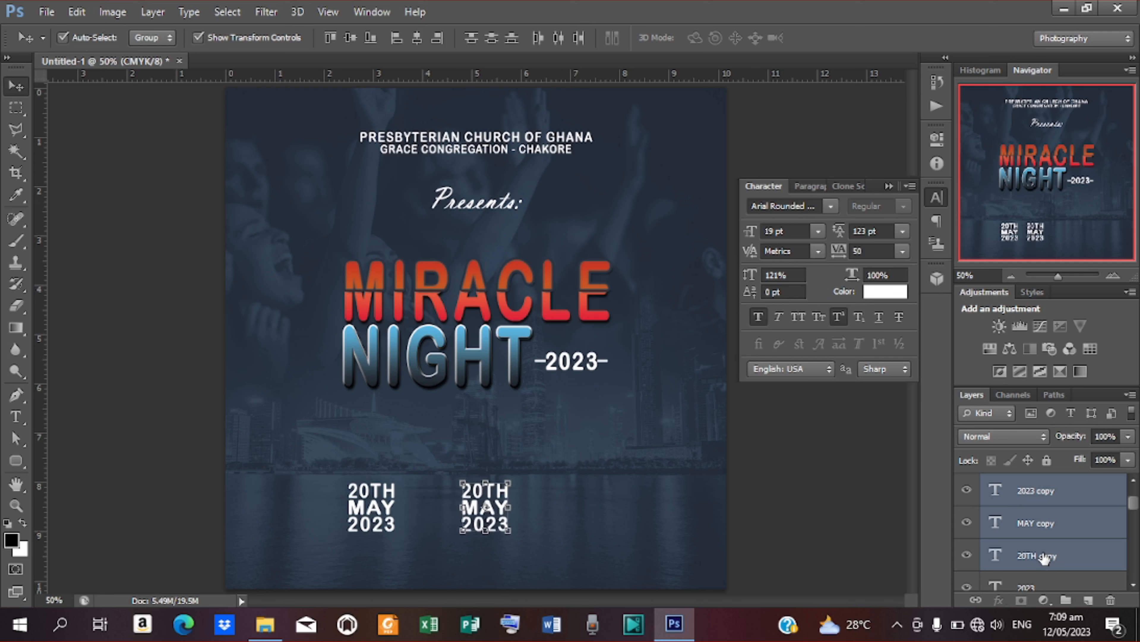
key("shift+Right")
key("shift+Right")
key("shift+Right")
key("shift+Right")
key("shift+Right")
key("shift+Right")
key("shift+Right")
key("shift+Right")
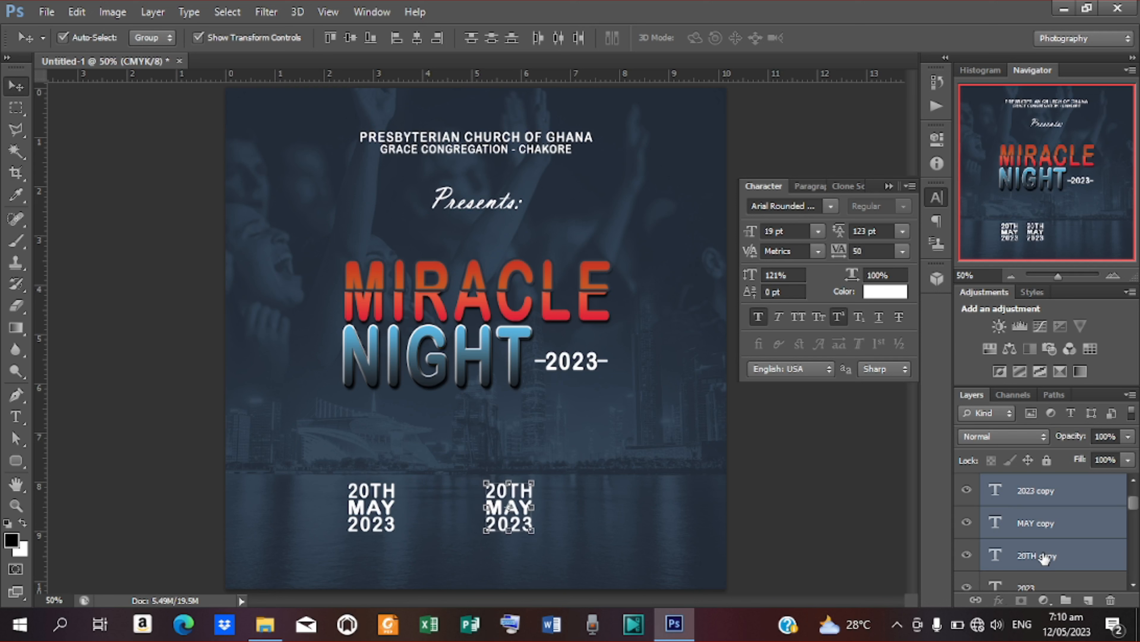
key("shift+Right")
key("shift+Right")
key("shift+Right")
key("shift+Right")
key("shift+Right")
key("shift+Right")
key("shift+Right")
key("shift+Right")
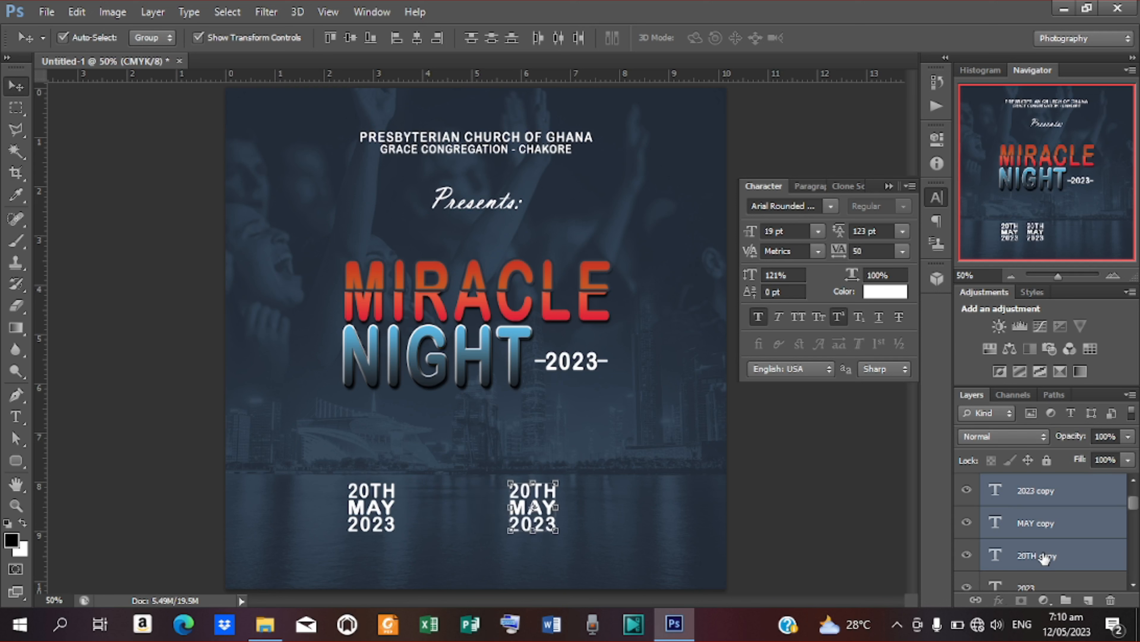
key("shift+Right")
key("shift+Right")
key("shift+Right")
key("shift+Right")
key("shift+Right")
key("shift+Right")
key("shift+Right")
key("shift+Right")
key("shift+Right")
key("shift+Right")
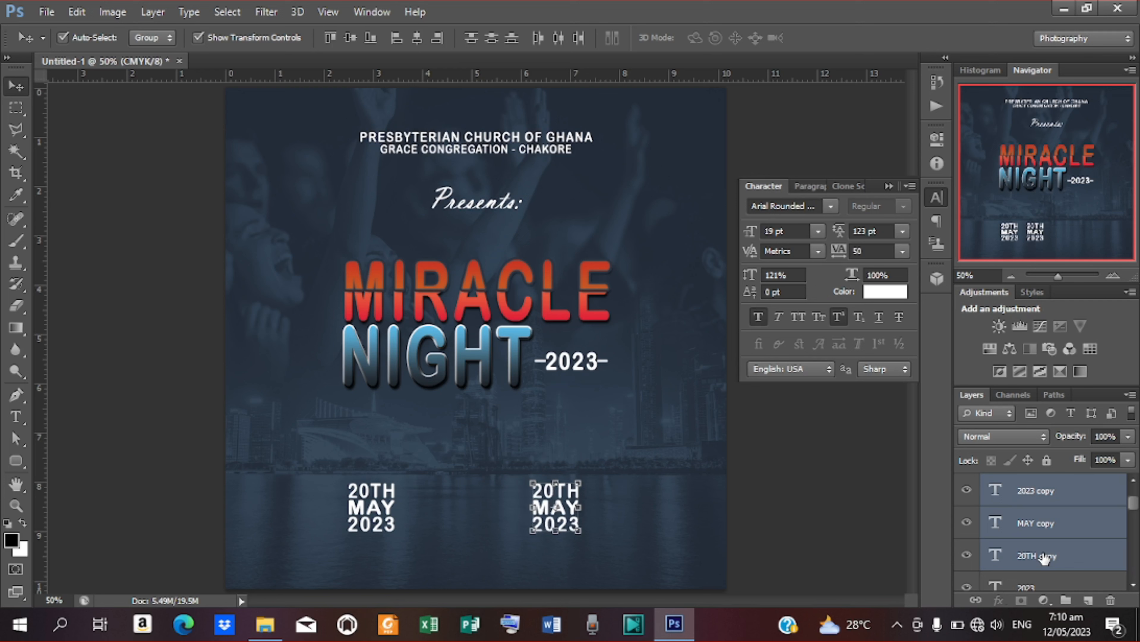
key("shift+Right")
key("shift+Right")
key("shift+Right")
key("shift+Right")
key("shift+Right")
key("shift+Right")
key("shift+Right")
key("shift+Right")
key("shift+Right")
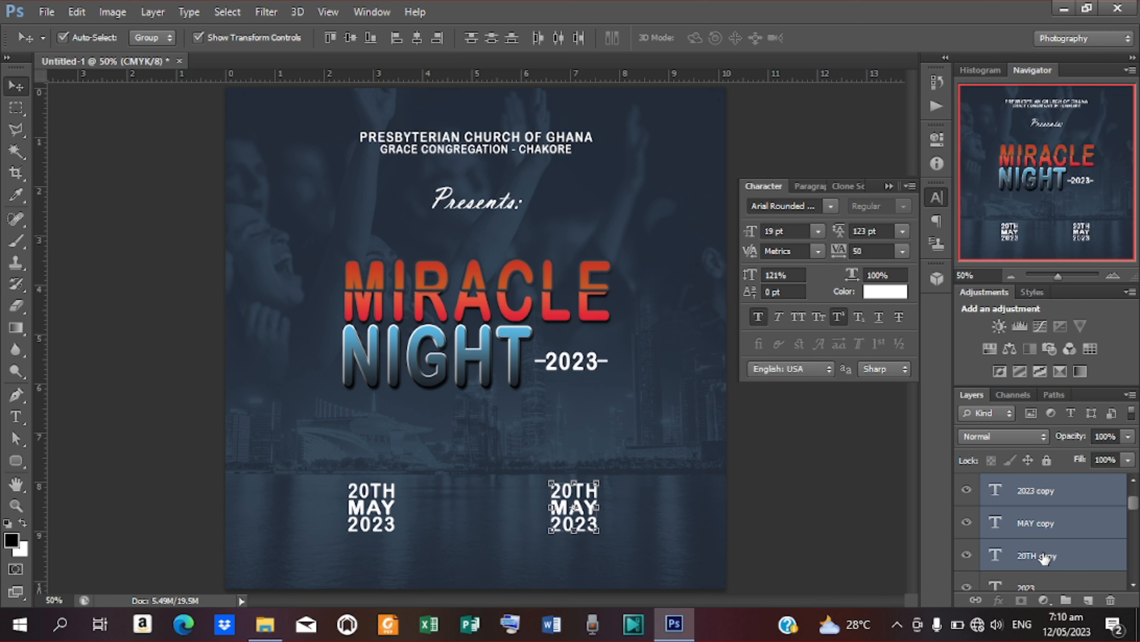
key("shift+Right")
Replace the 20TH text in the right-hand block with 20AM
key("t")
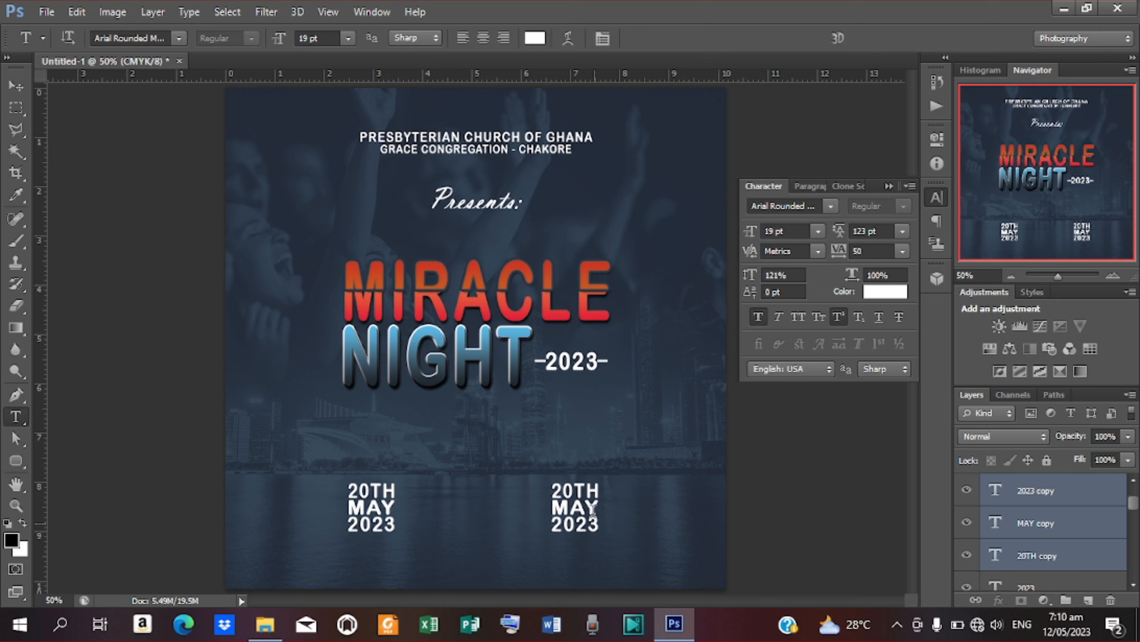
left_click(553, 488)
left_click_drag(552, 488, 606, 494)
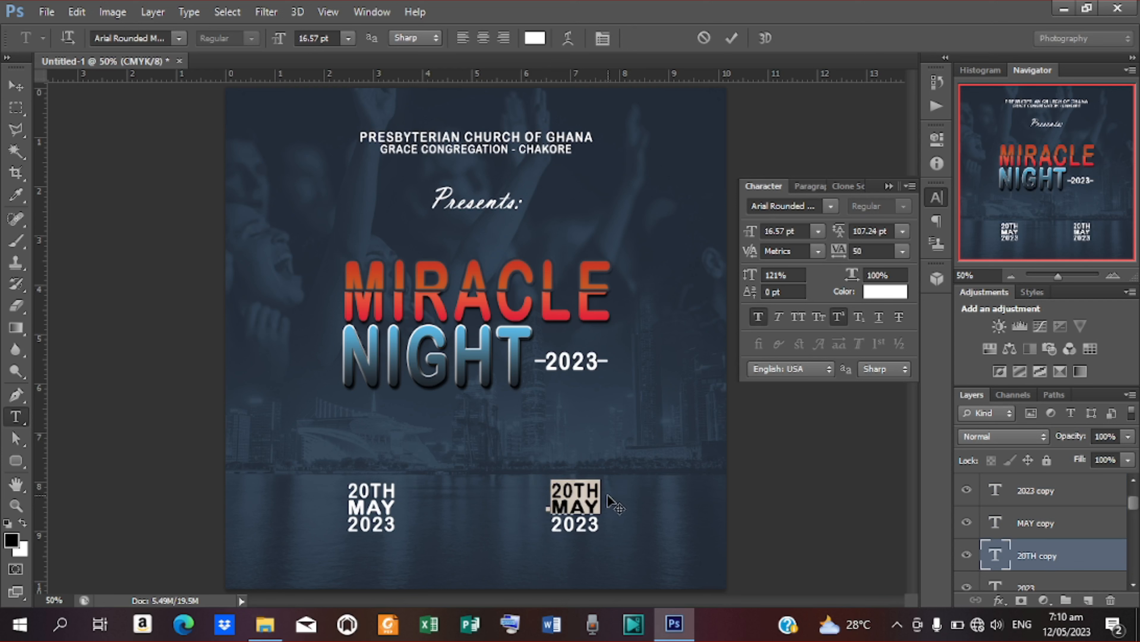
type("20")
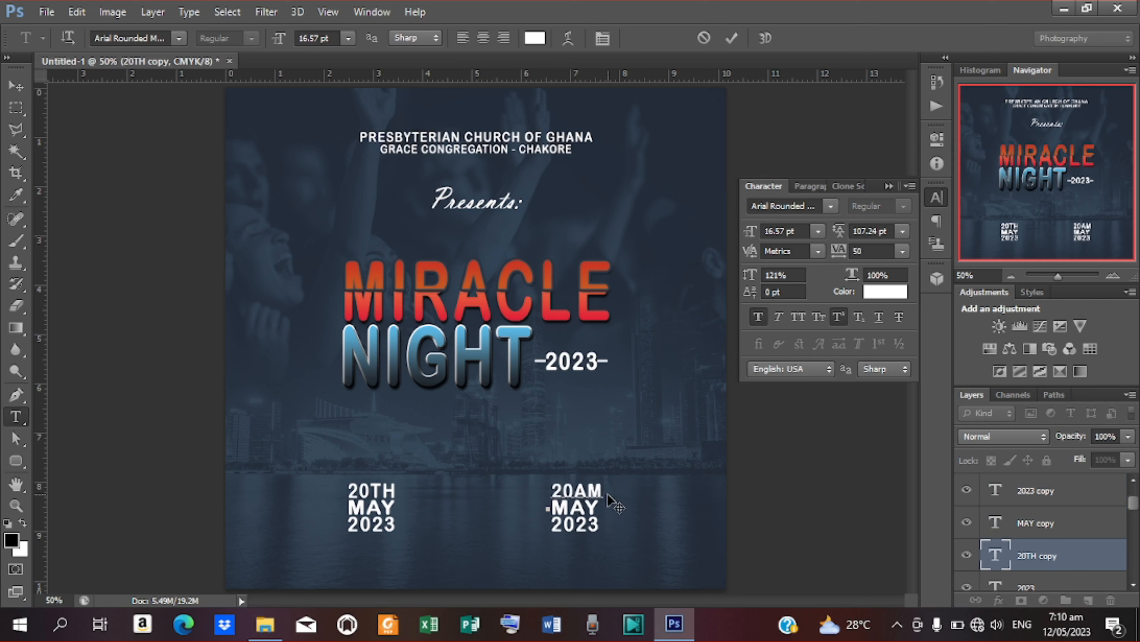
left_click(732, 38)
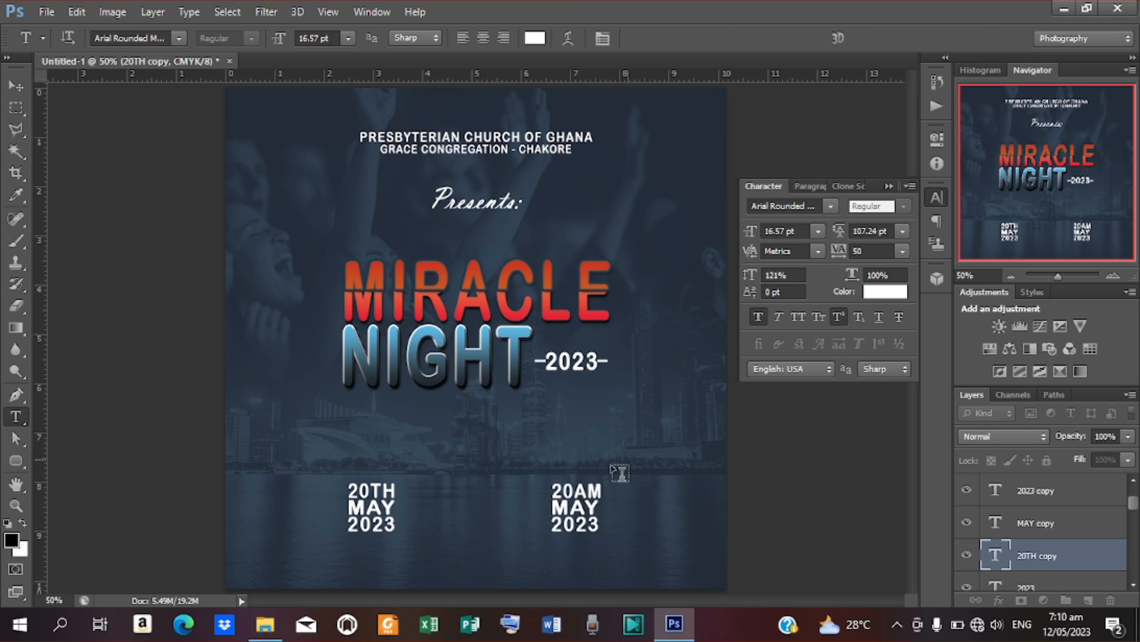
Replace the MAY text in the right-hand block with GMT
left_click_drag(551, 502, 665, 524)
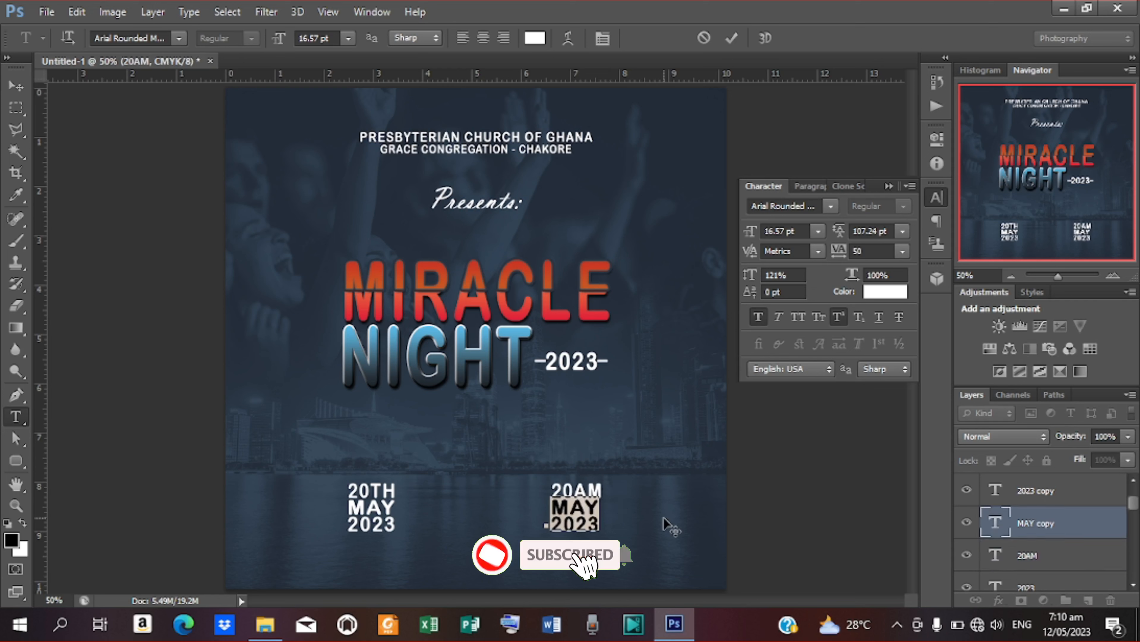
type("GMT")
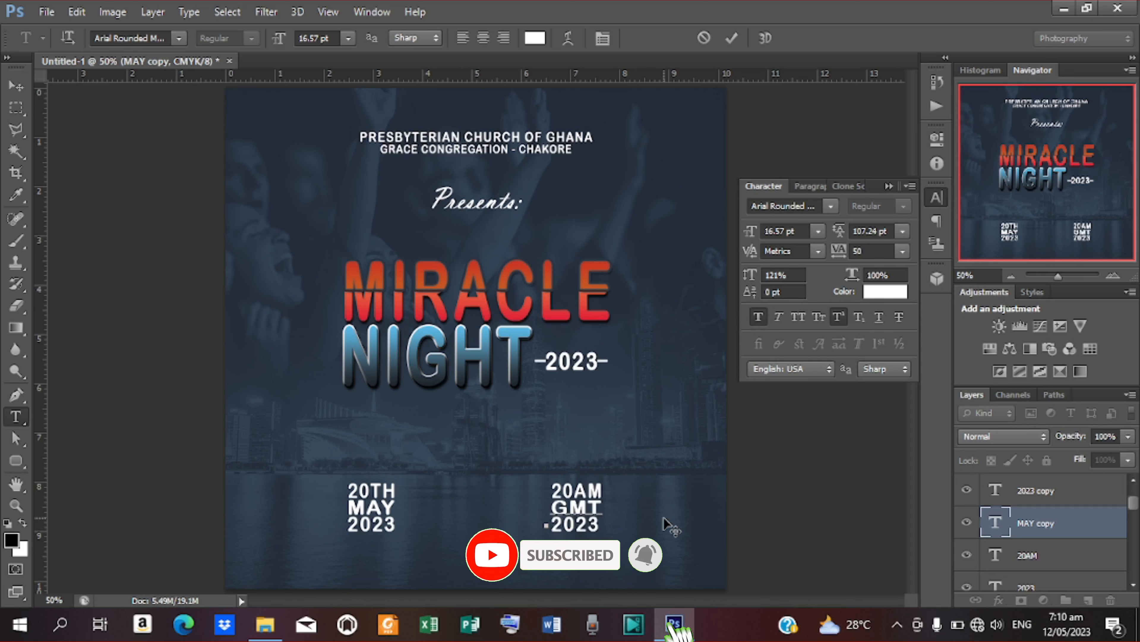
left_click(732, 37)
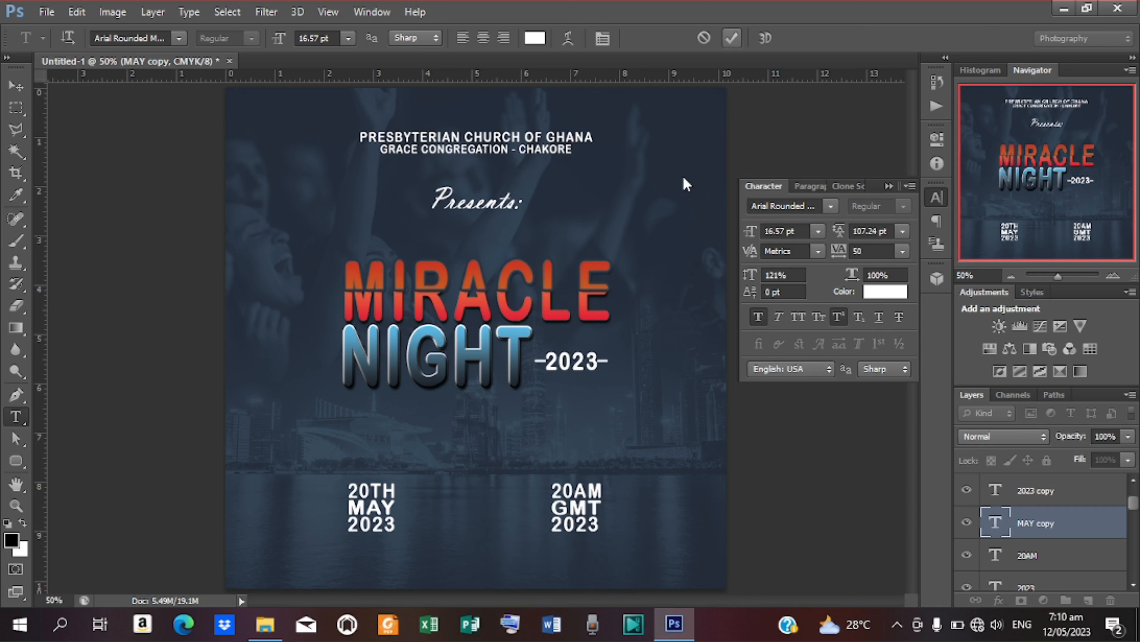
Remove the 2023 text from the right-hand time block, leaving only the 20AM and GMT lines
left_click(551, 528)
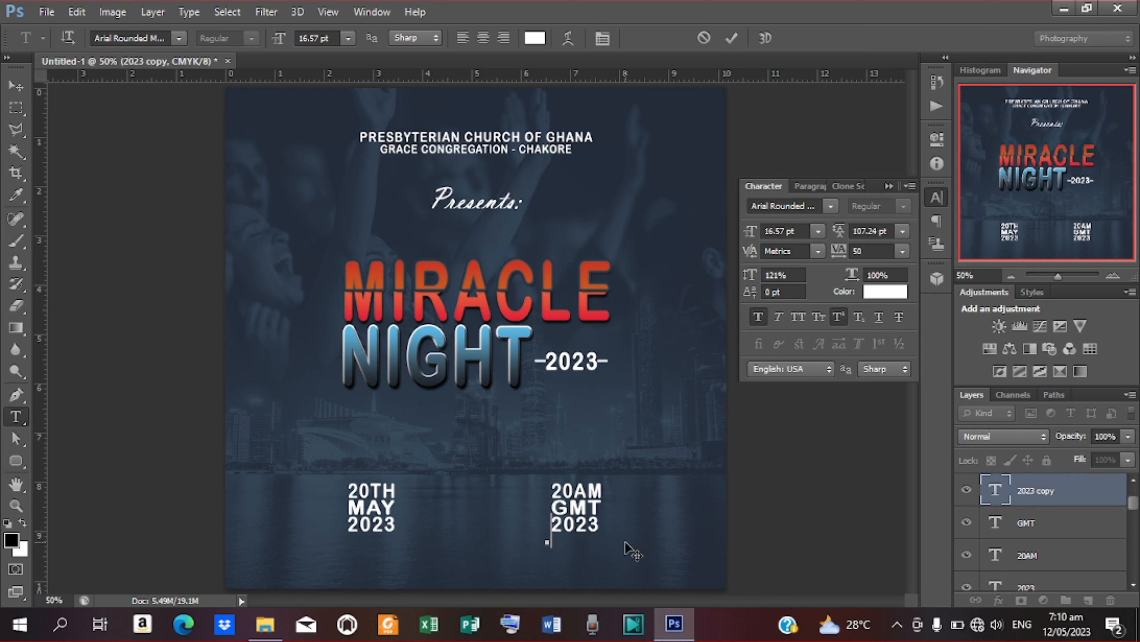
key("ctrl+a")
key("BackSpace")
left_click(731, 38)
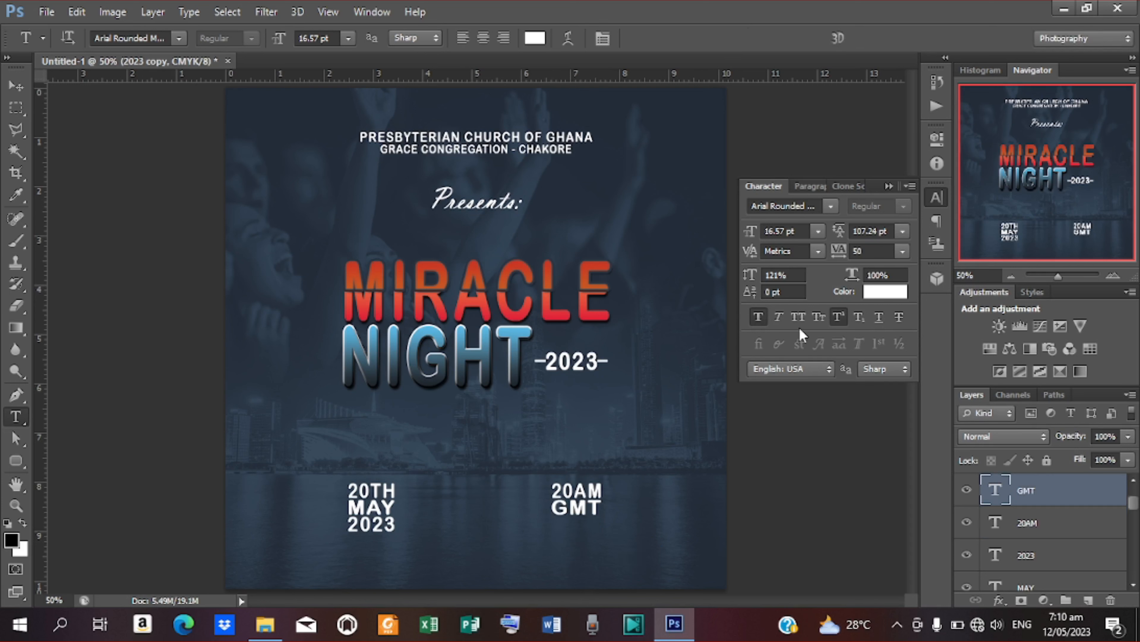
Move the 20AM and GMT texts together slightly down and to the left, vertically centred against the date block
left_click(1038, 527, "shift")
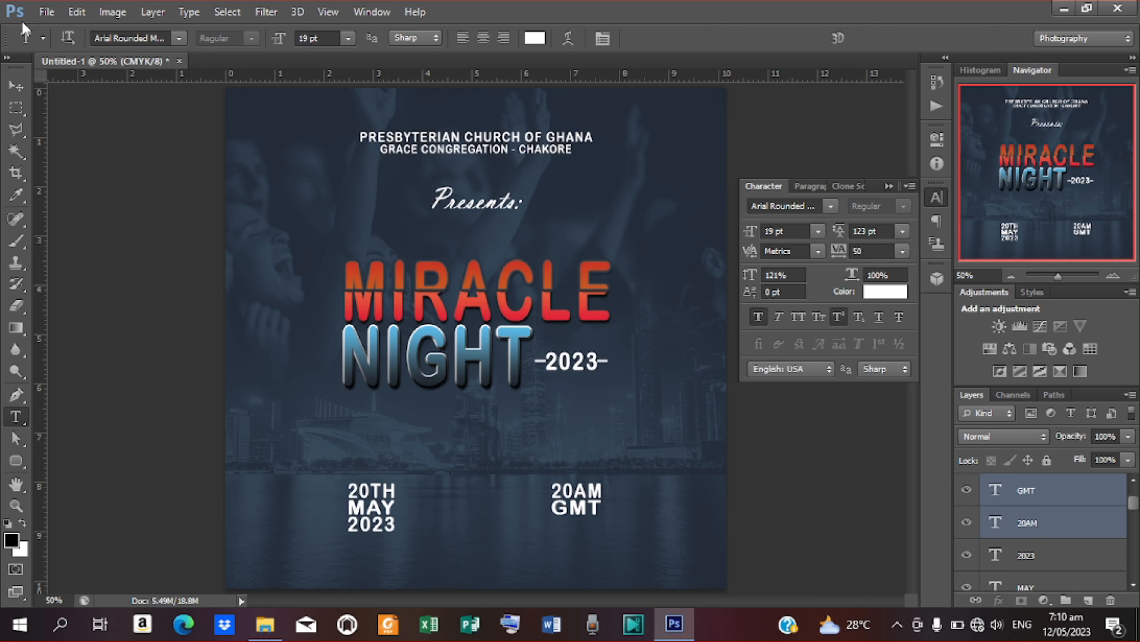
left_click(22, 83)
key("shift+Down")
key("shift+Down")
key("shift+Down")
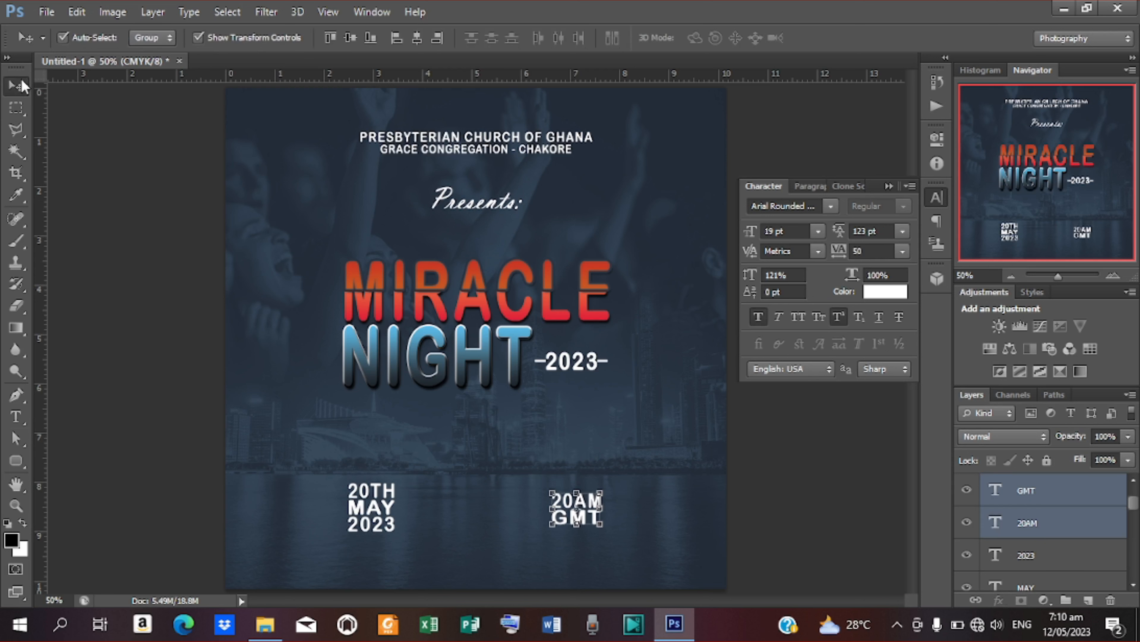
key("shift+Left")
key("shift+Left")
key("Left")
key("Left")
key("Left")
key("Left")
key("Left")
key("Left")
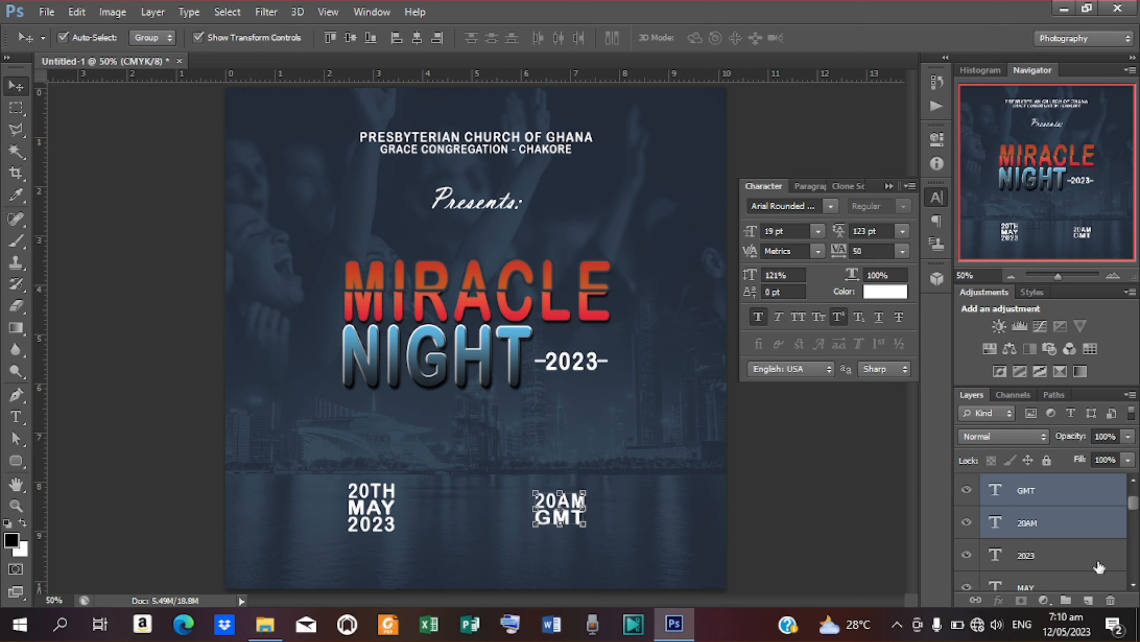
Move the 20TH, MAY and 2023 date texts together to the right, toward the time block, and slightly down
left_click(1032, 492)
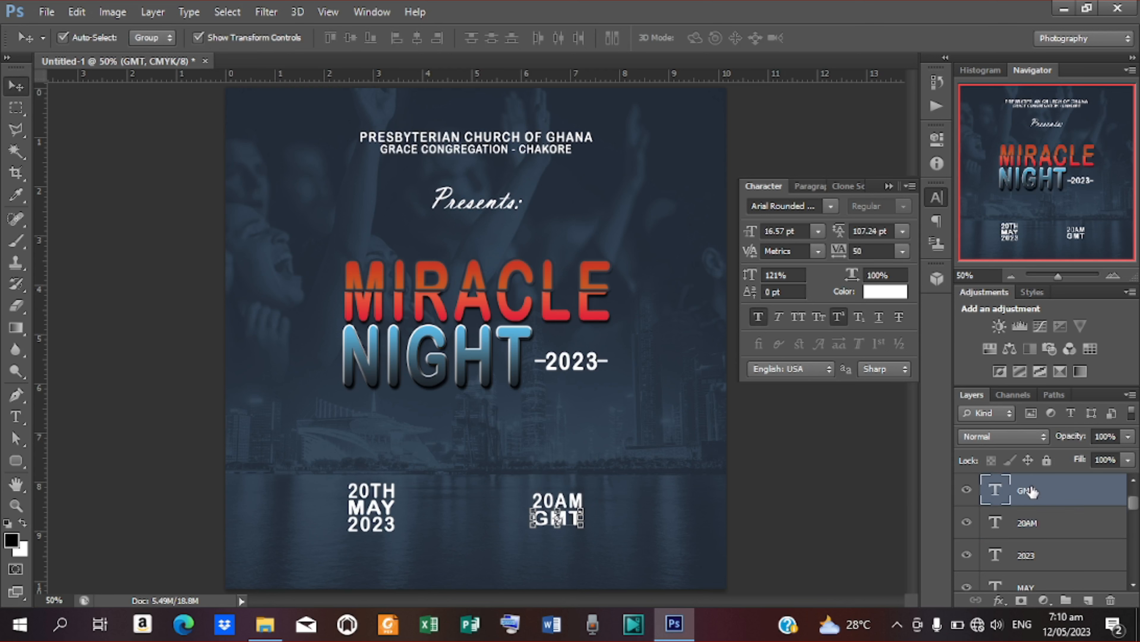
left_click(1029, 555)
scroll(1032, 556, "down", 2)
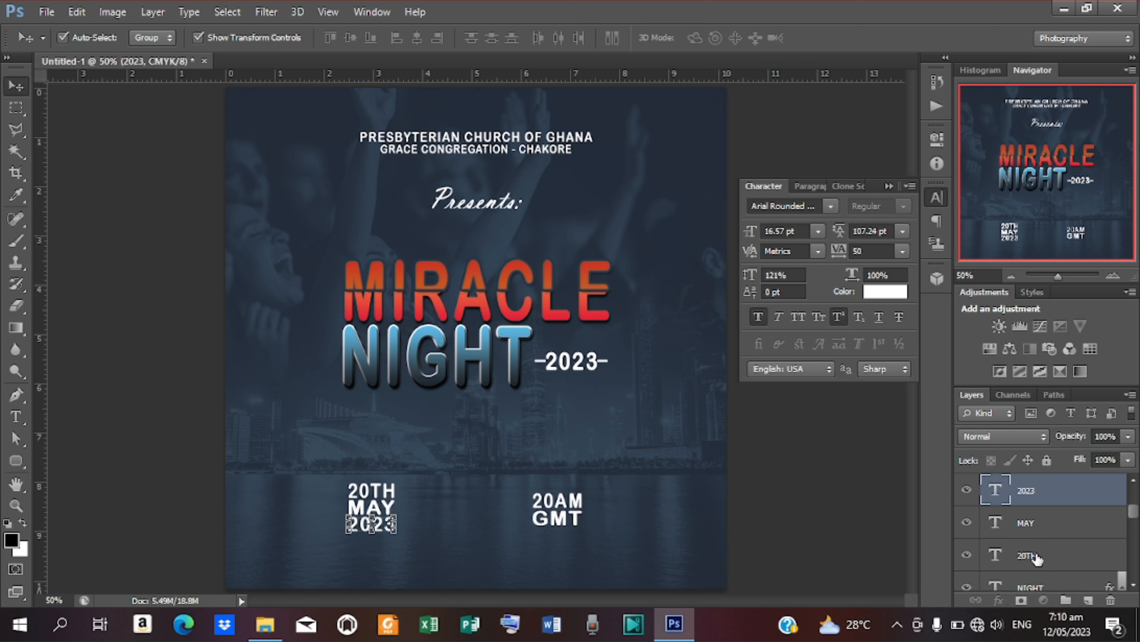
left_click(1033, 556, "shift")
key("Right")
key("Right")
key("Right")
key("Right")
key("Right")
key("Right")
key("Right")
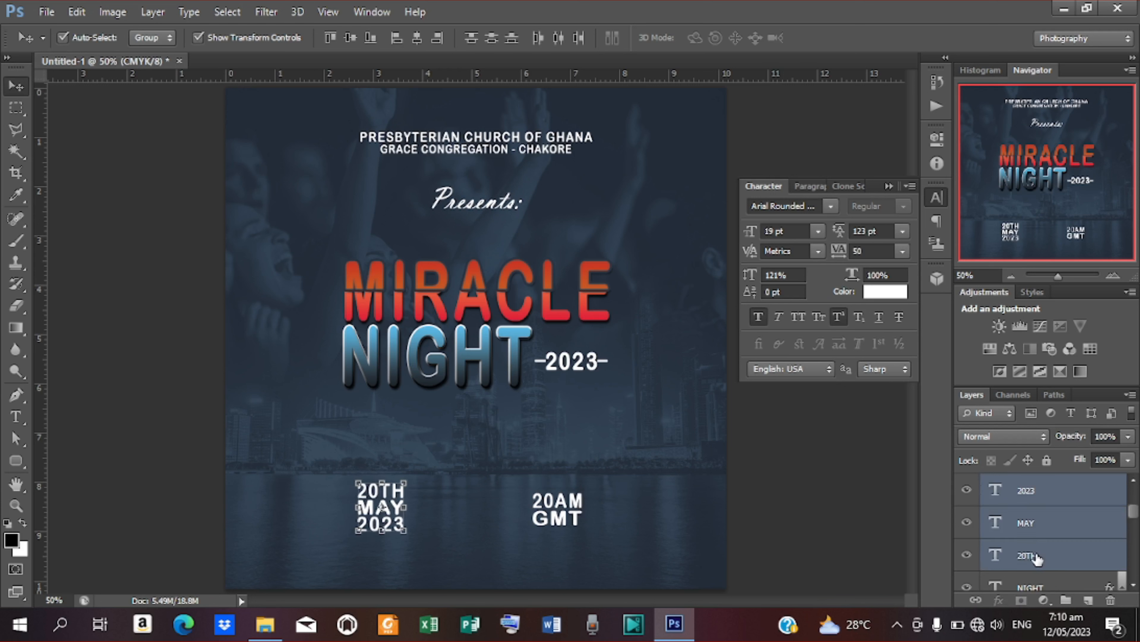
key("Right")
key("Right")
key("Right")
key("Right")
key("Right")
key("Right")
key("Right")
key("Right")
key("Right")
key("Right")
key("Right")
key("Right")
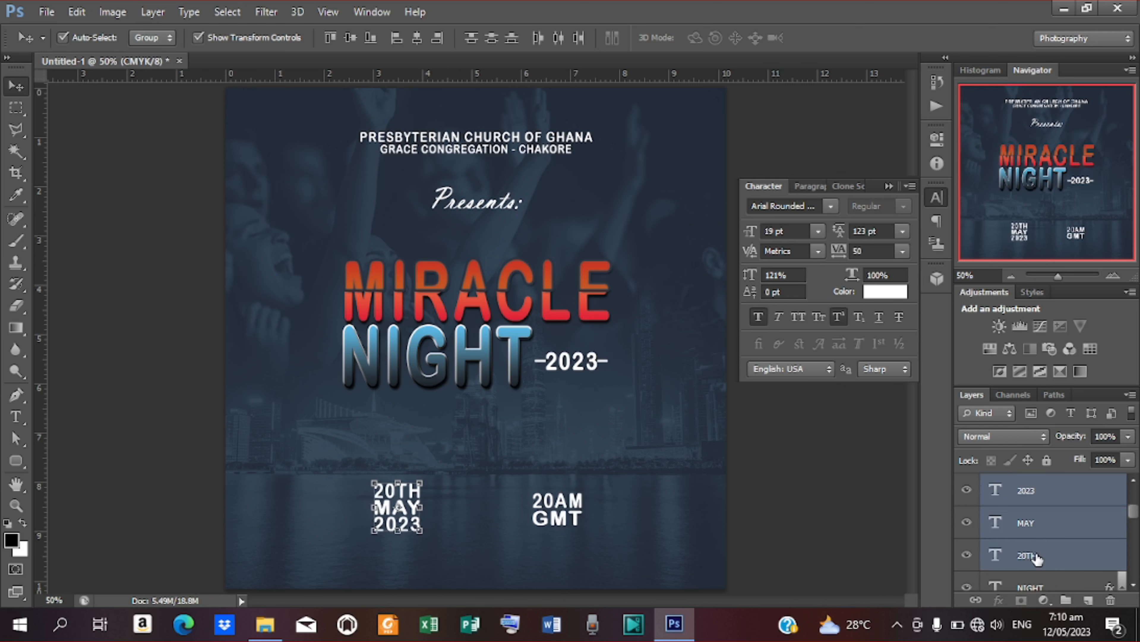
key("Down")
key("Down")
key("Down")
key("Down")
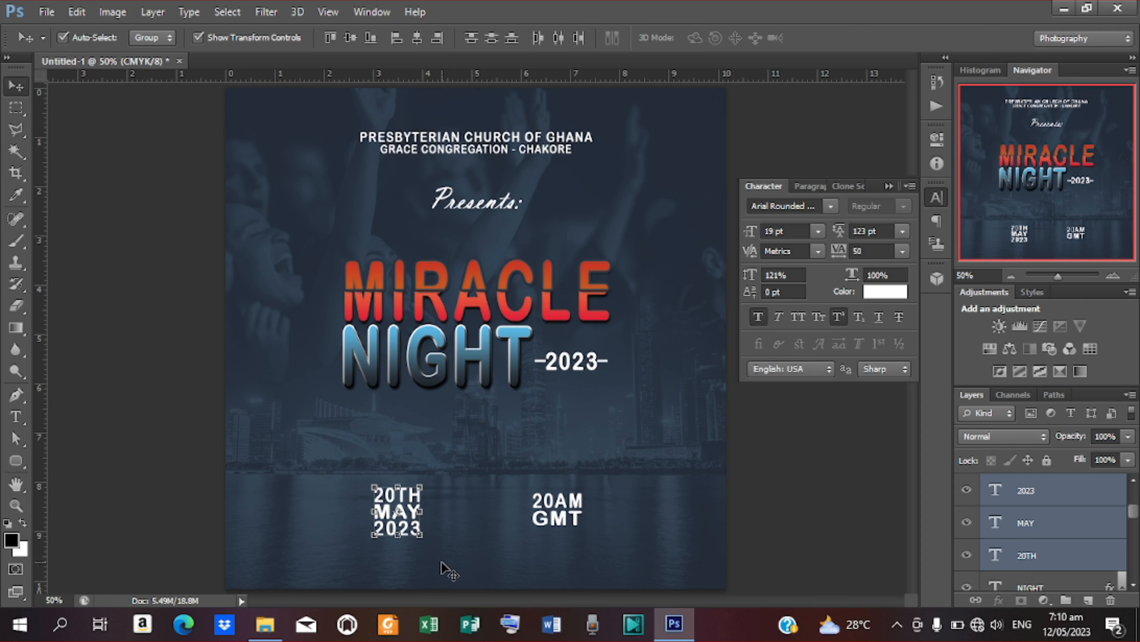
Draw a thin vertical rounded rectangle about 8 px by 122 px between the date and time blocks and fill it white (ffffff)
left_click(15, 461)
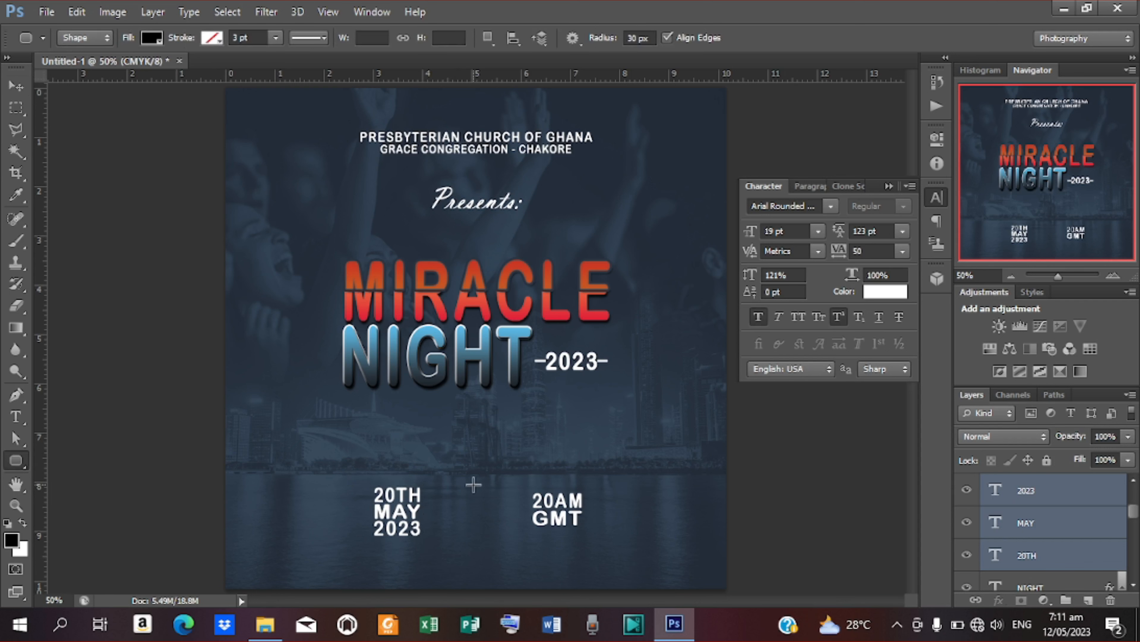
left_click_drag(474, 484, 475, 536)
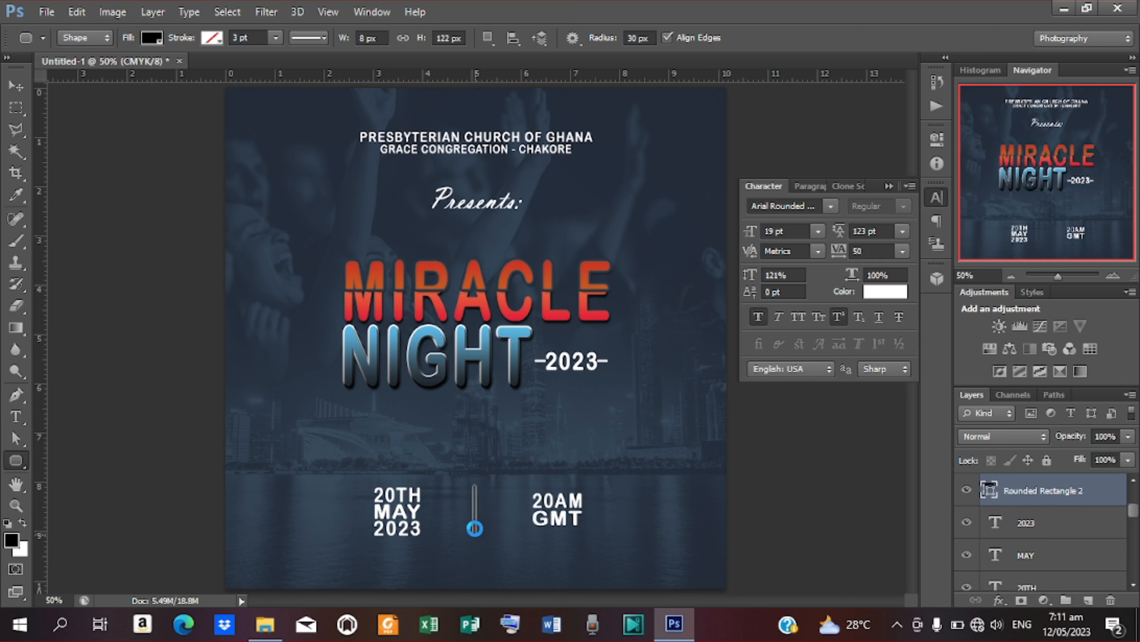
left_click(152, 38)
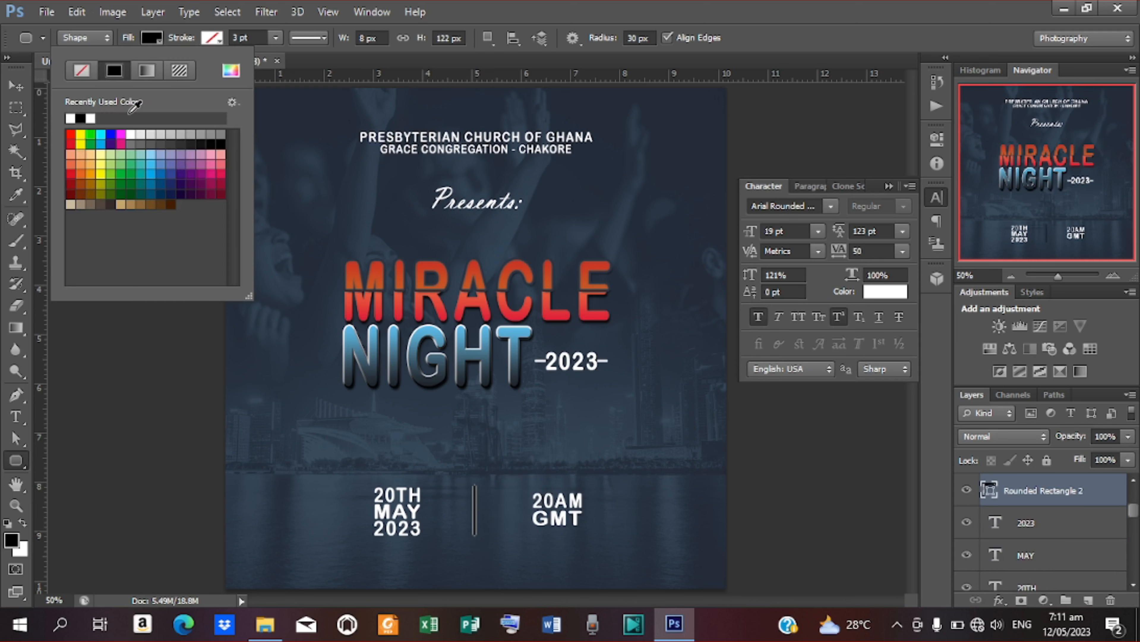
left_click(232, 70)
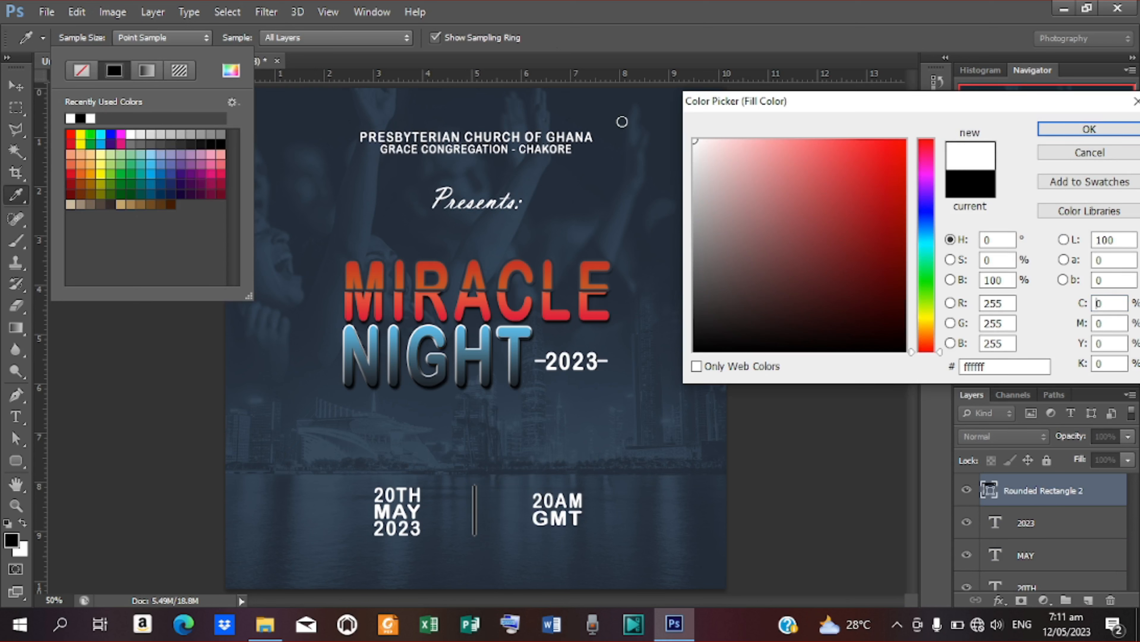
left_click(1088, 130)
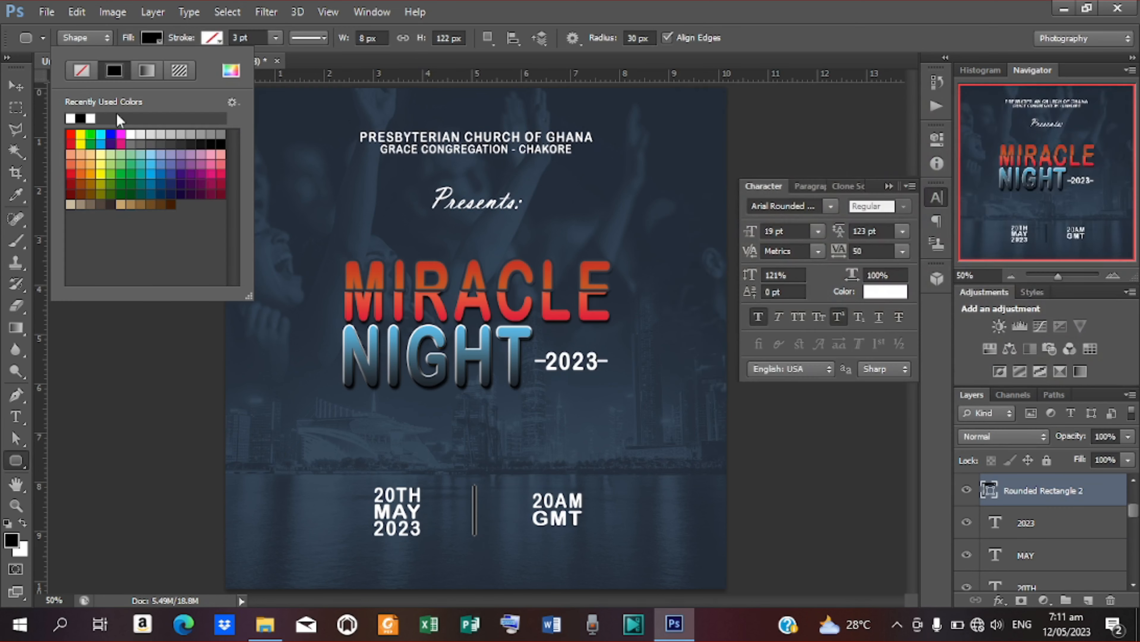
left_click(24, 92)
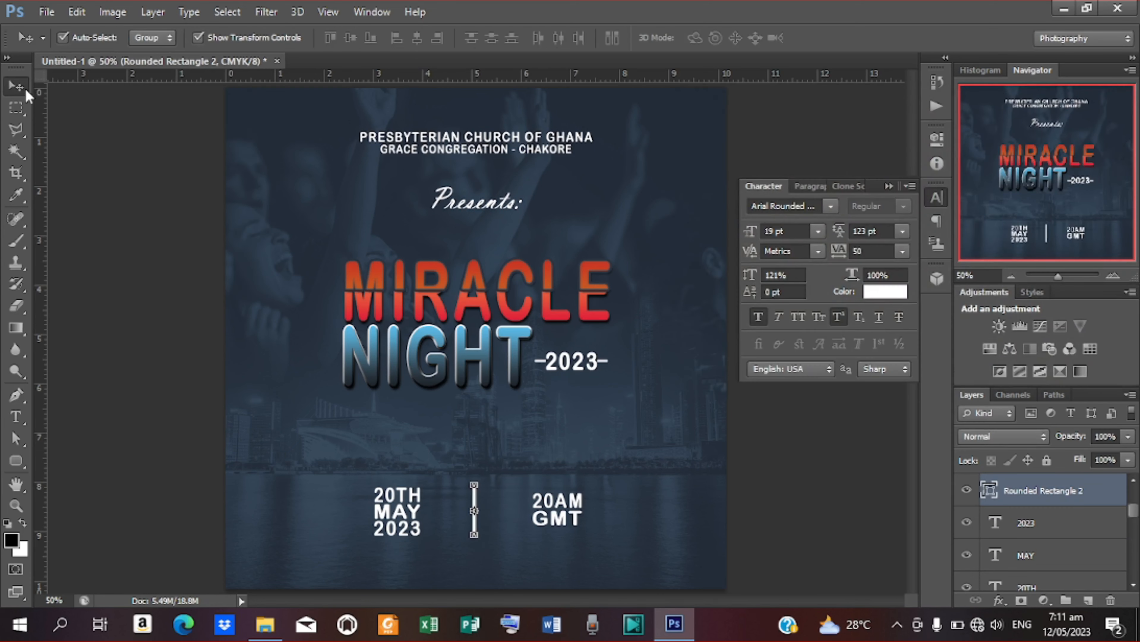
Centre the vertical divider horizontally on the whole canvas, then clear the selection
key("ctrl+a")
left_click(418, 39)
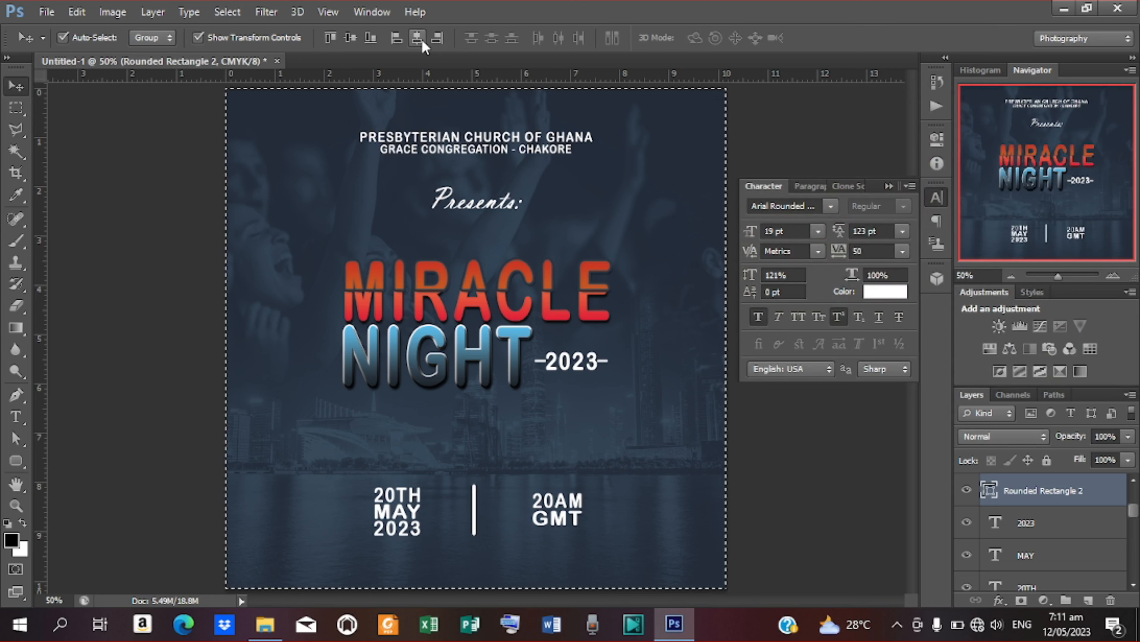
key("ctrl+d")
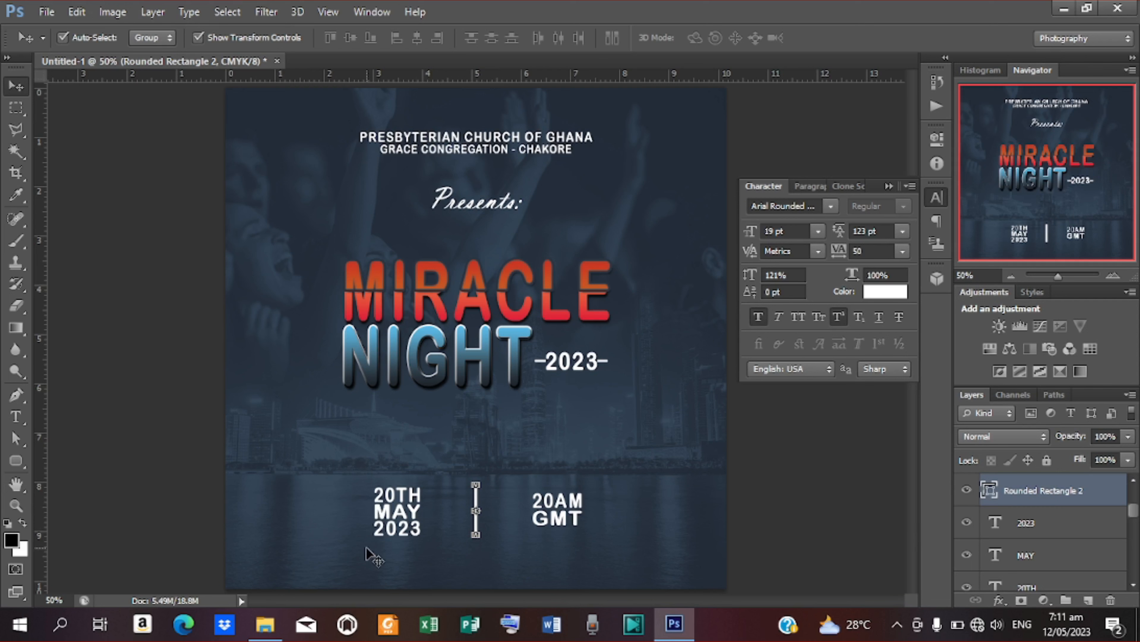
Add the text "theme:" beneath the MIRACLE NIGHT title and set its font to Betanty
key("t")
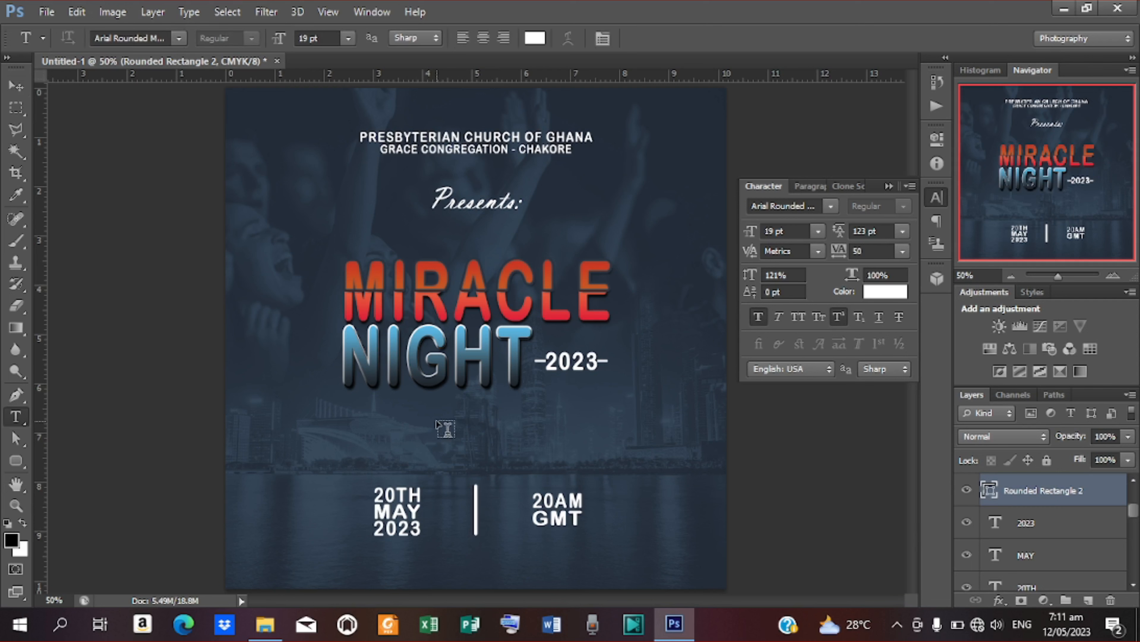
left_click(446, 417)
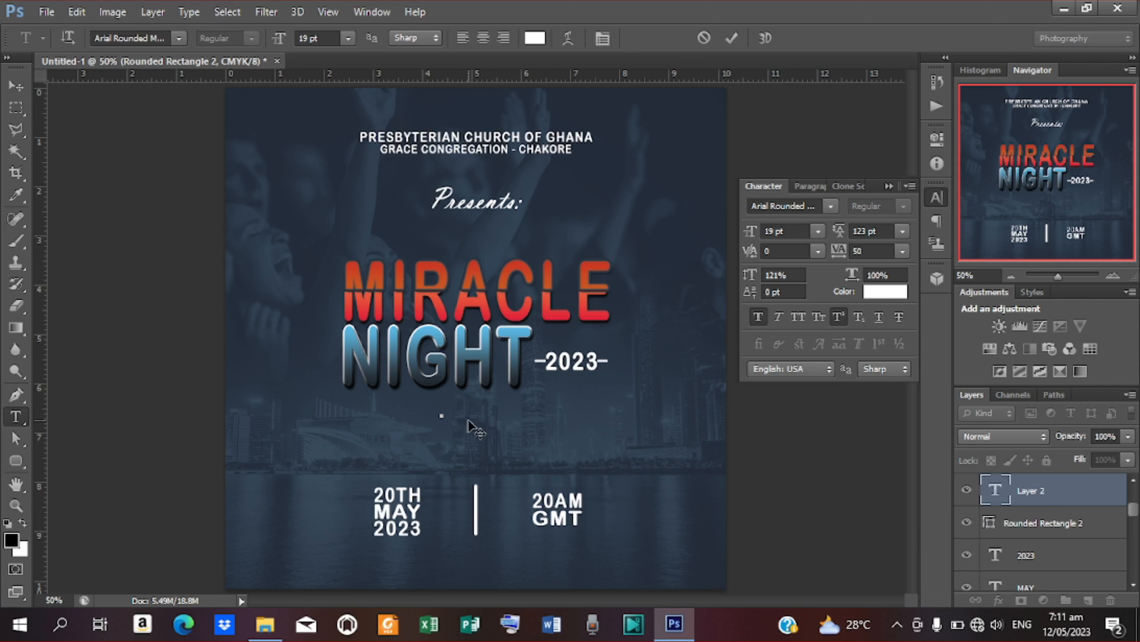
type("theme:")
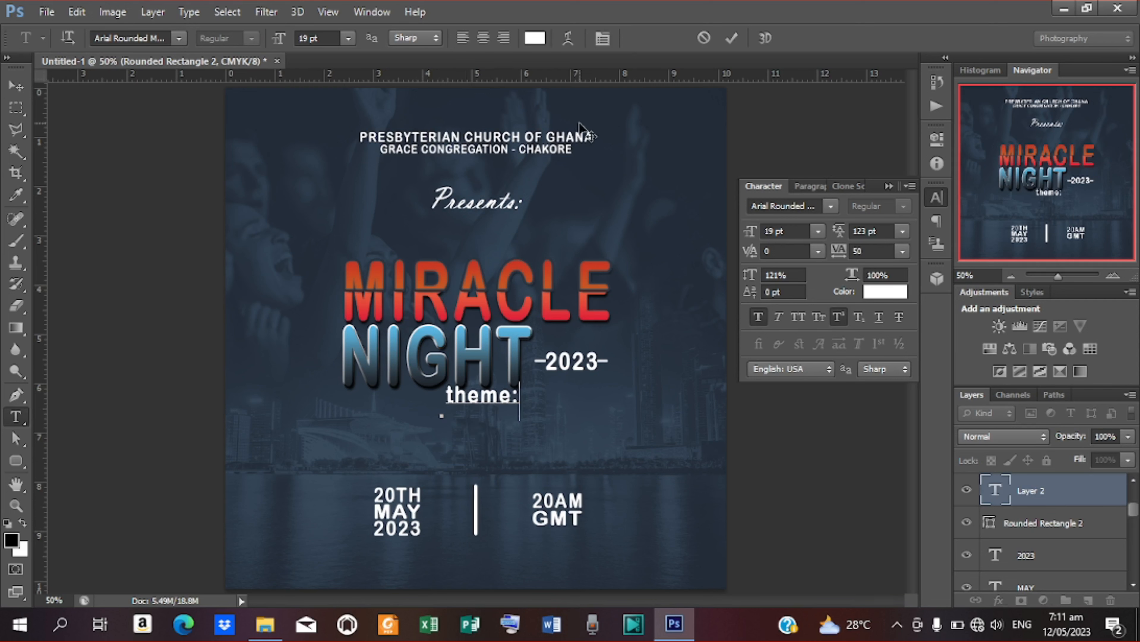
left_click(732, 38)
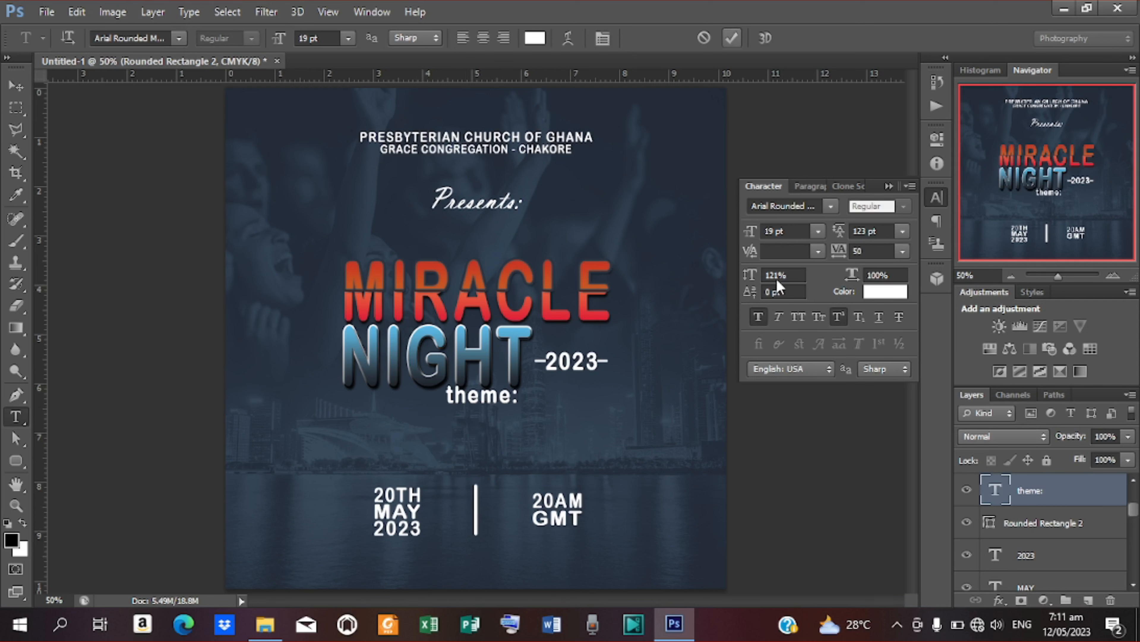
left_click(829, 206)
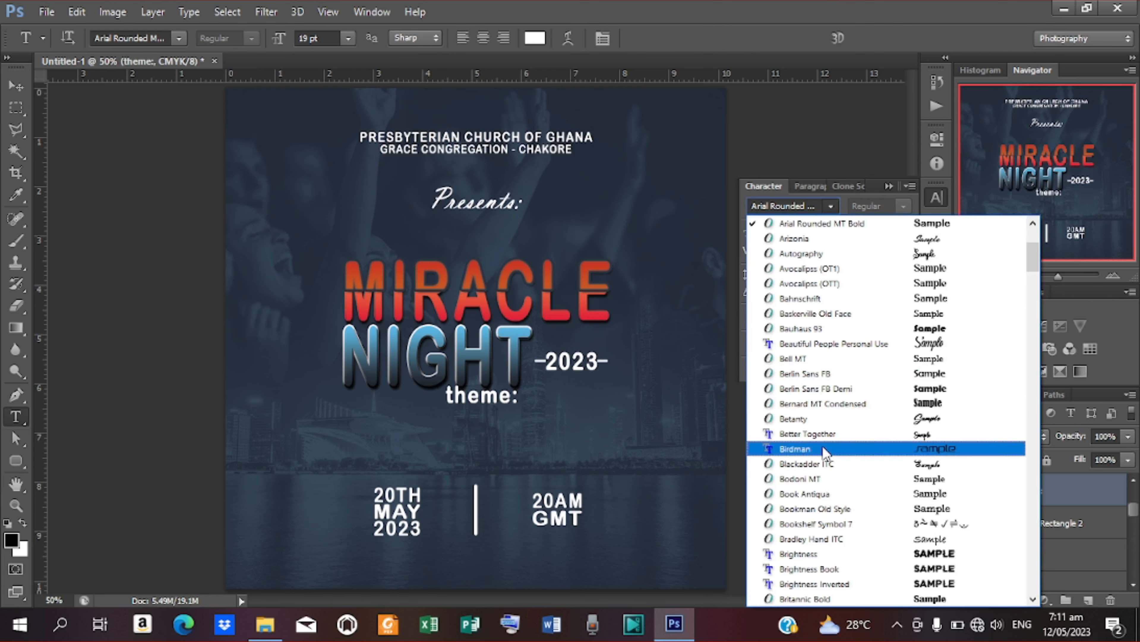
left_click(811, 419)
Enlarge the "theme:" text to a font size of 30.74 pt and place it just below the NIGHT lettering
left_click(16, 85)
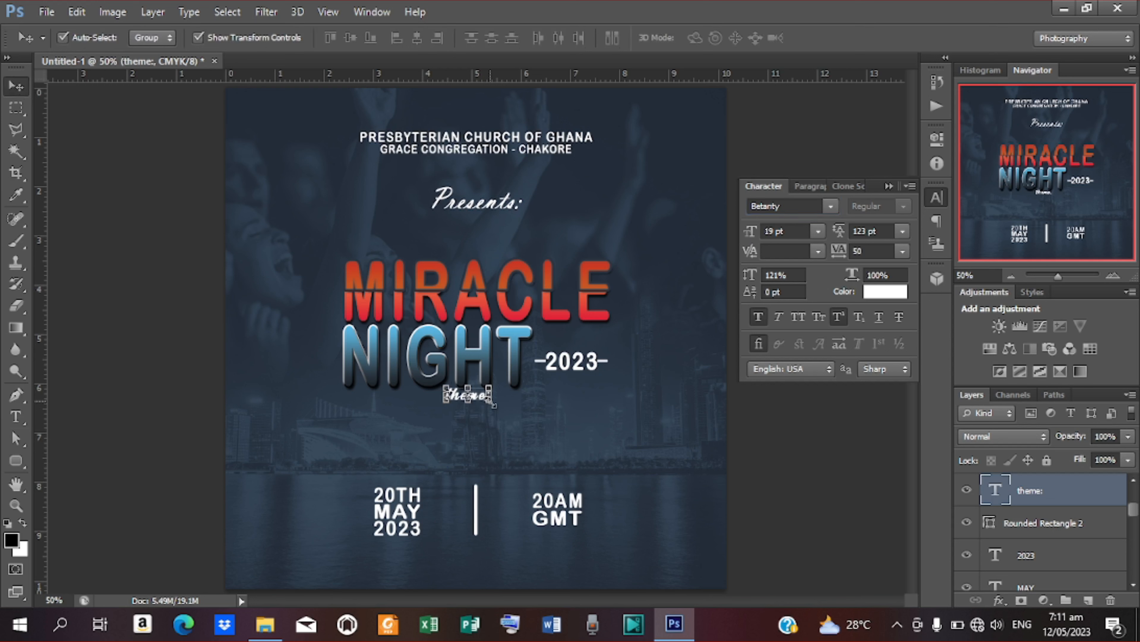
left_click_drag(493, 403, 499, 407)
key("ctrl+z")
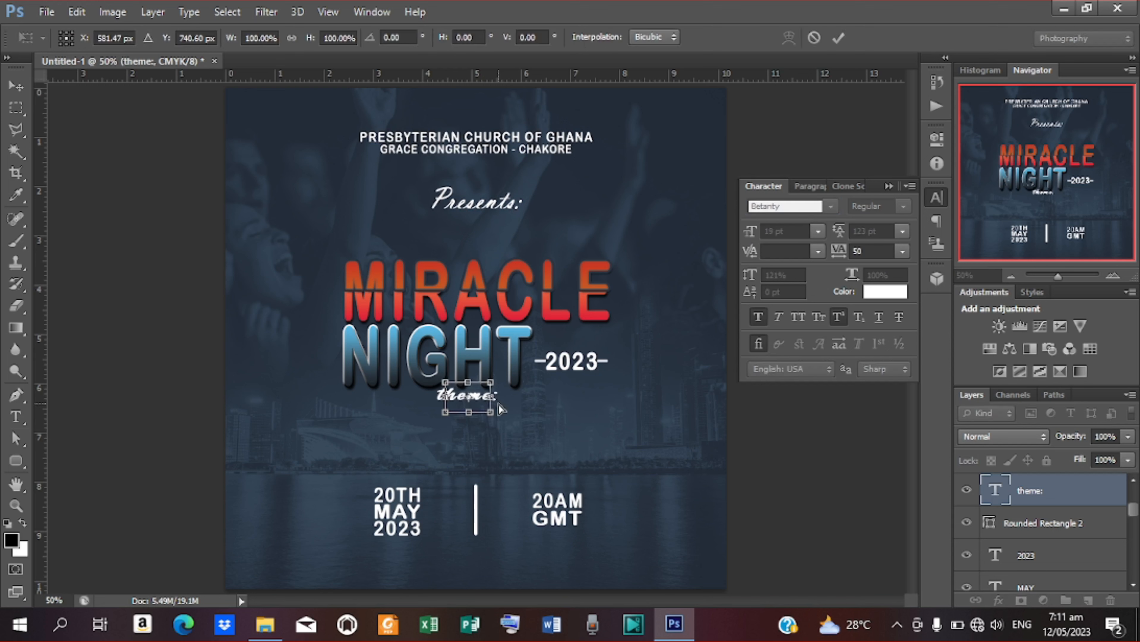
left_click_drag(499, 420, 529, 436)
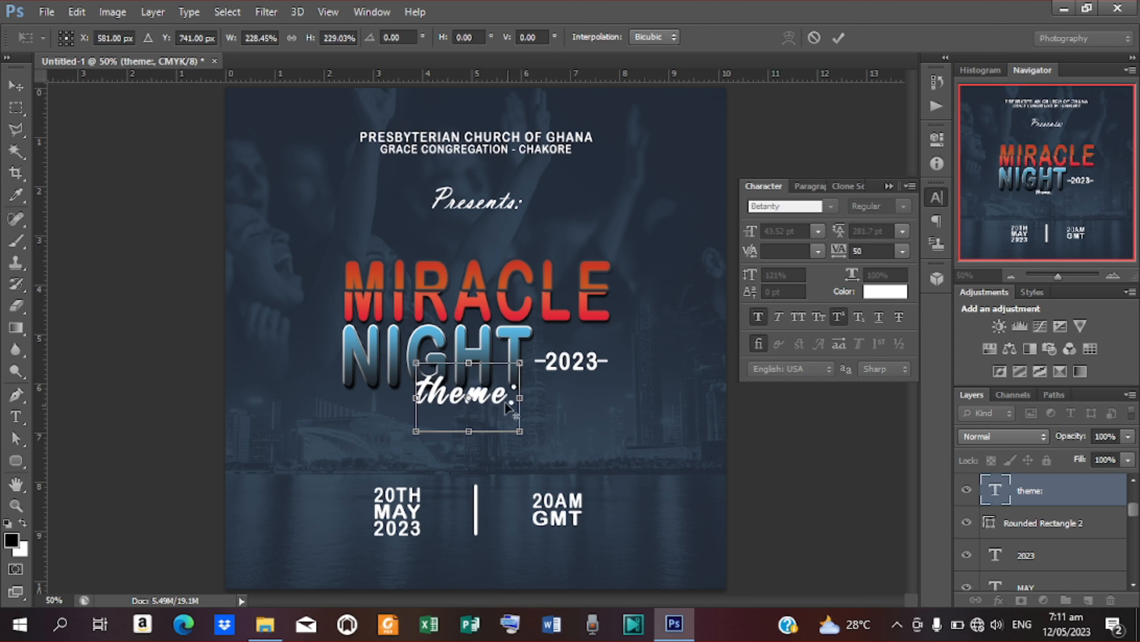
left_click_drag(499, 398, 534, 390)
left_click(840, 38)
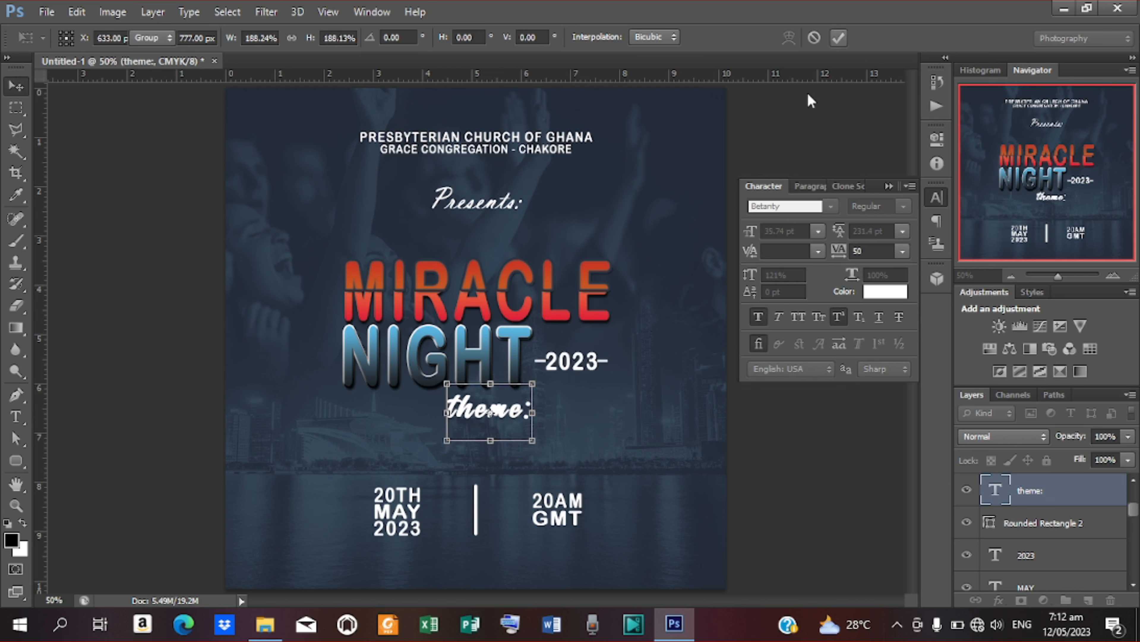
left_click(751, 238)
key("Return")
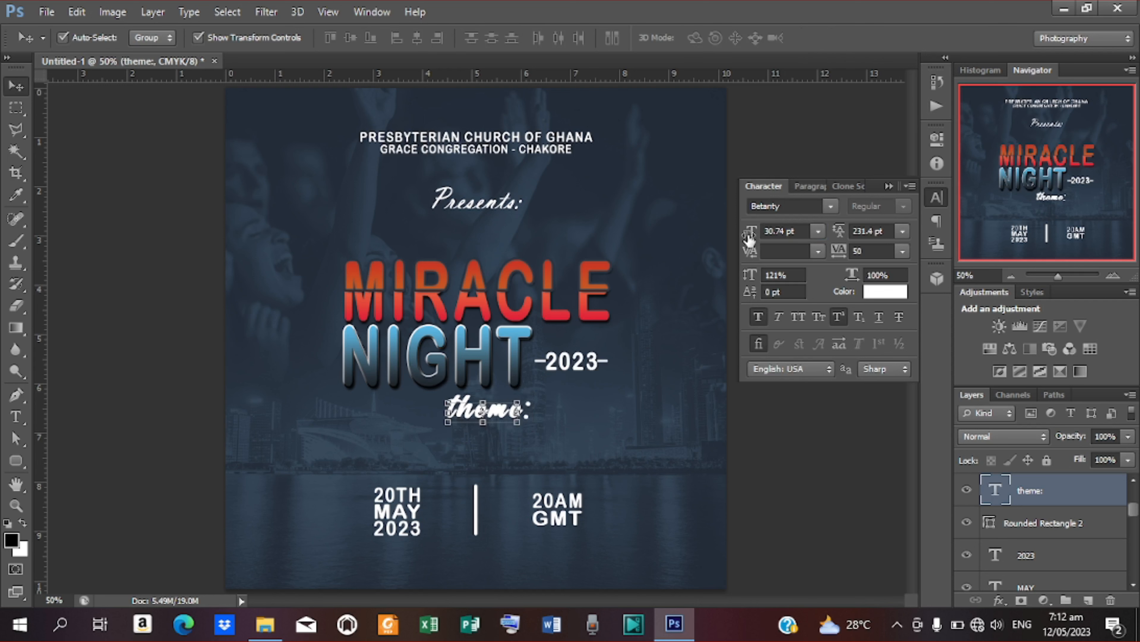
Draw a thin horizontal rounded rectangle about 238 px by 8 px across the "theme:" text and fill it white
left_click(15, 461)
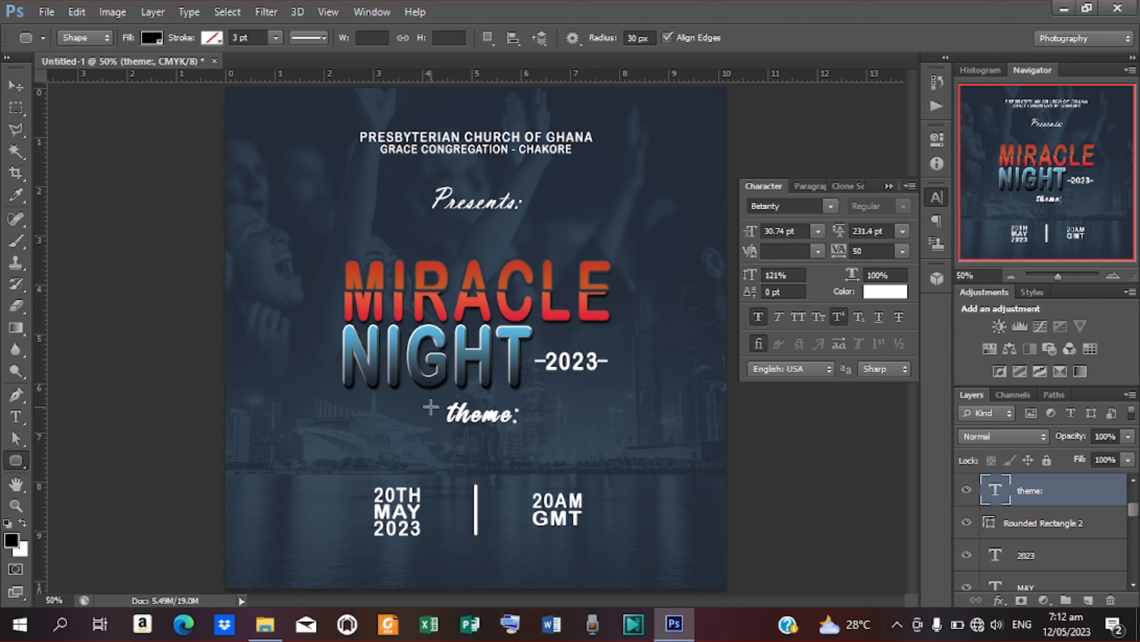
left_click_drag(431, 408, 530, 409)
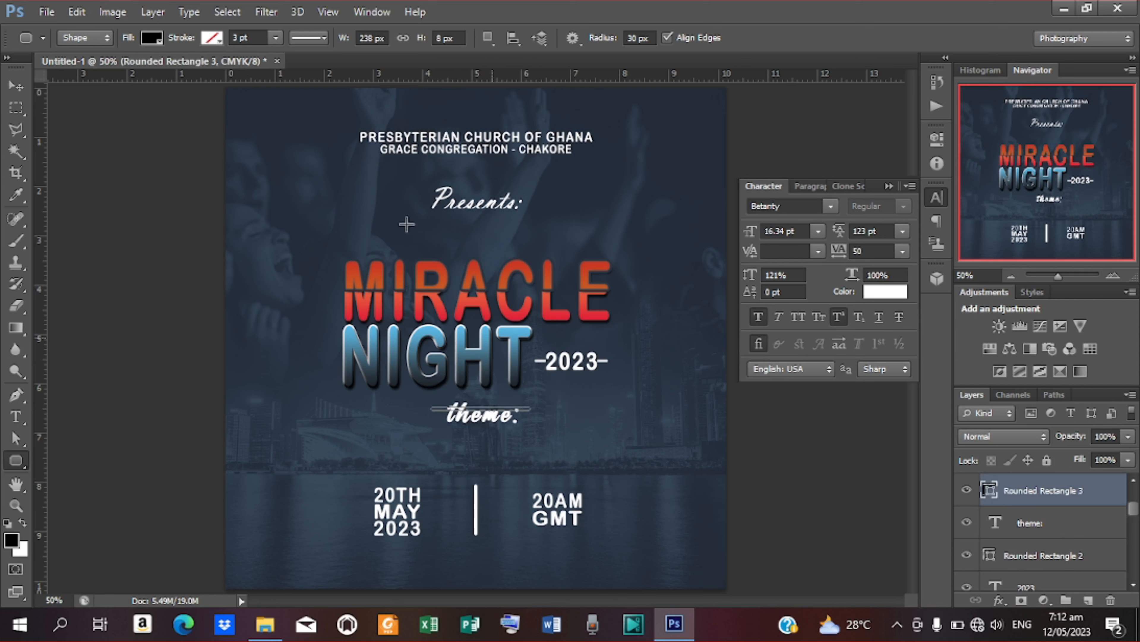
left_click(161, 41)
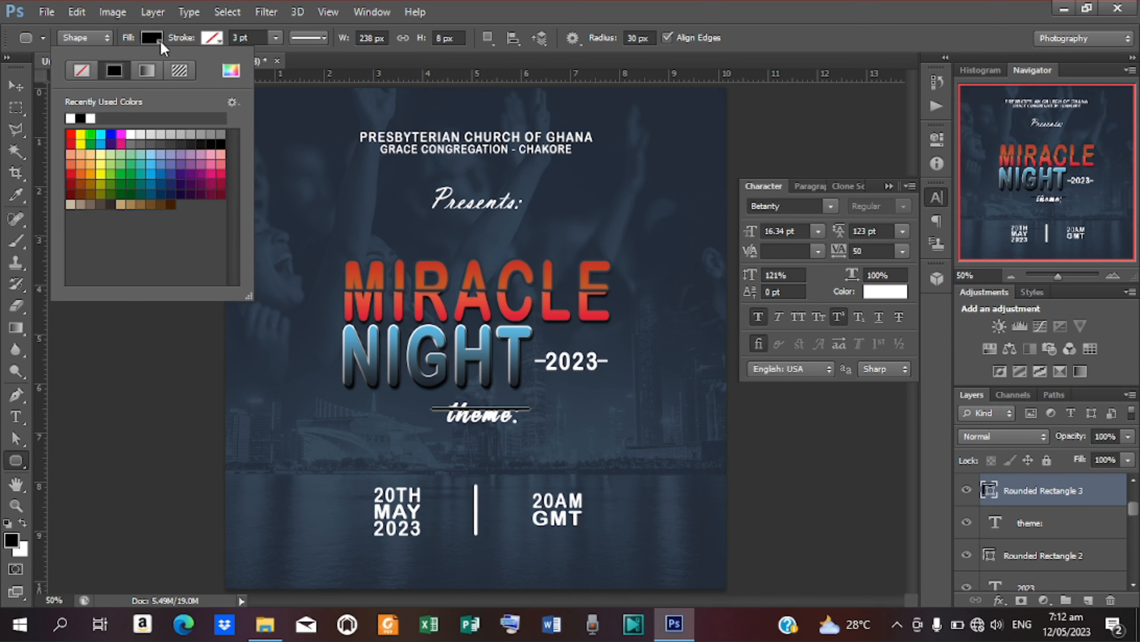
left_click(91, 118)
Stretch the white horizontal line to about 218% of its width and align the "theme:" text to its horizontal centre
left_click(16, 85)
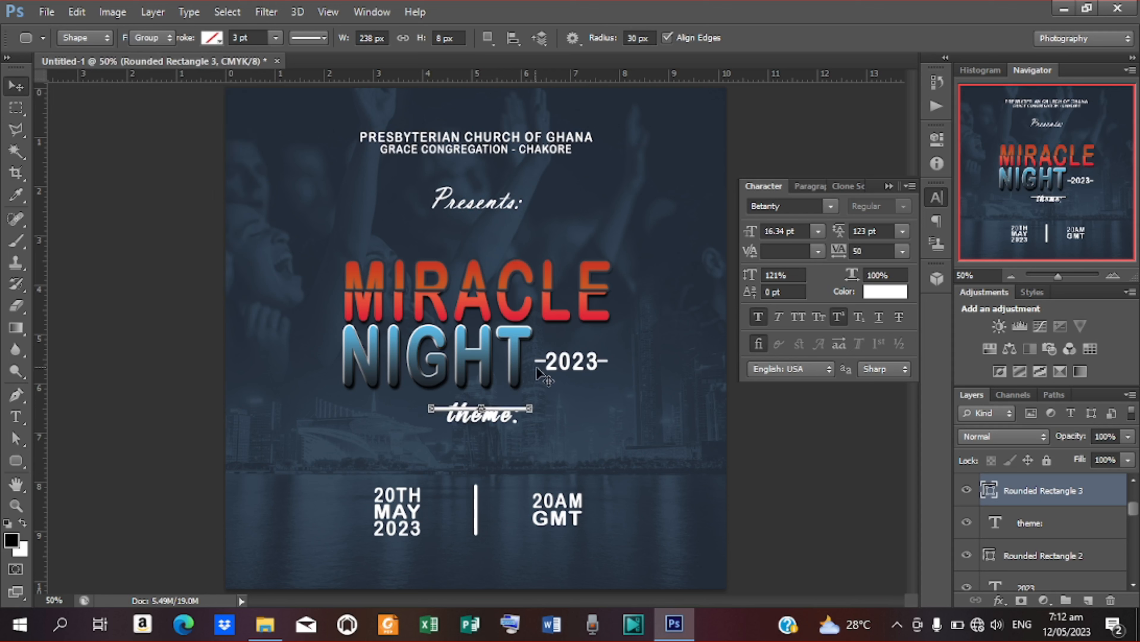
left_click_drag(532, 408, 647, 412)
left_click(841, 38)
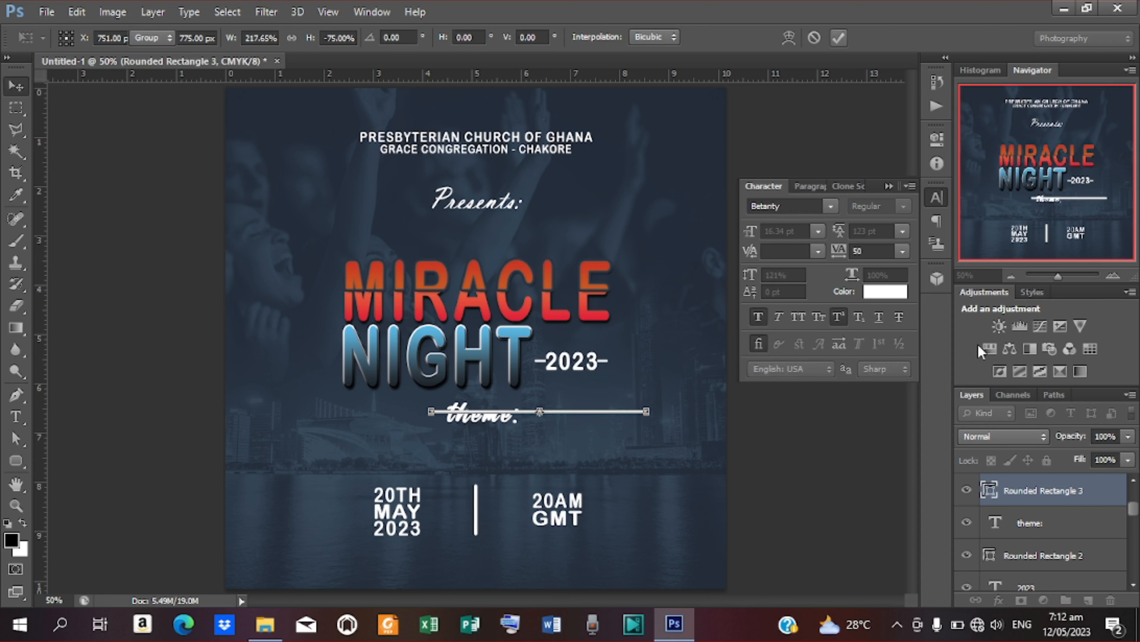
left_click(1028, 523, "shift")
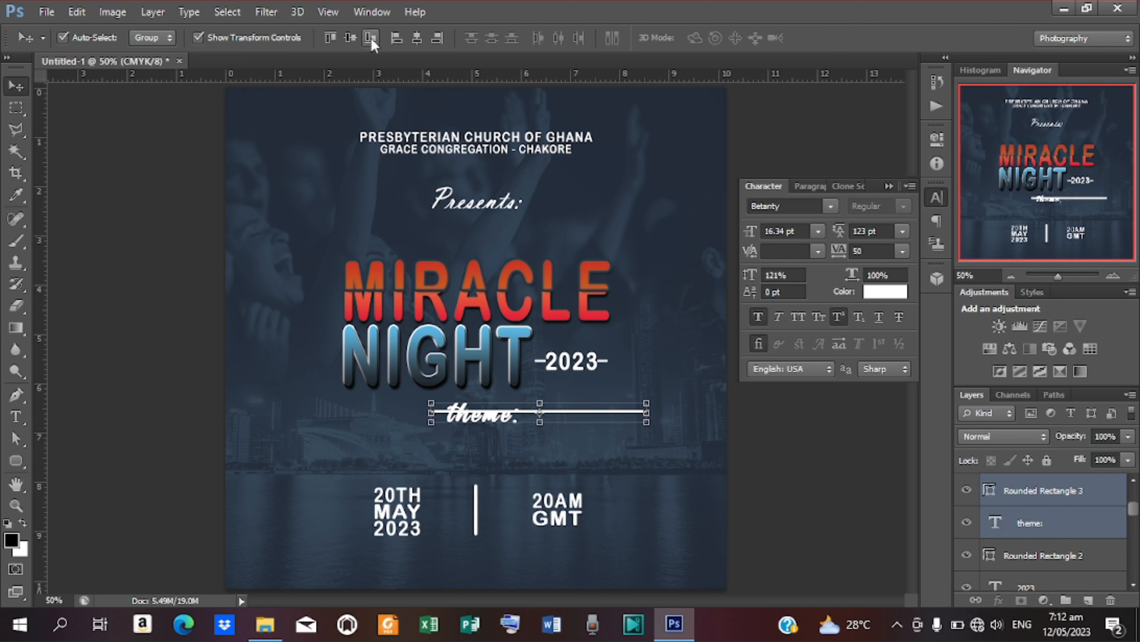
left_click(420, 42)
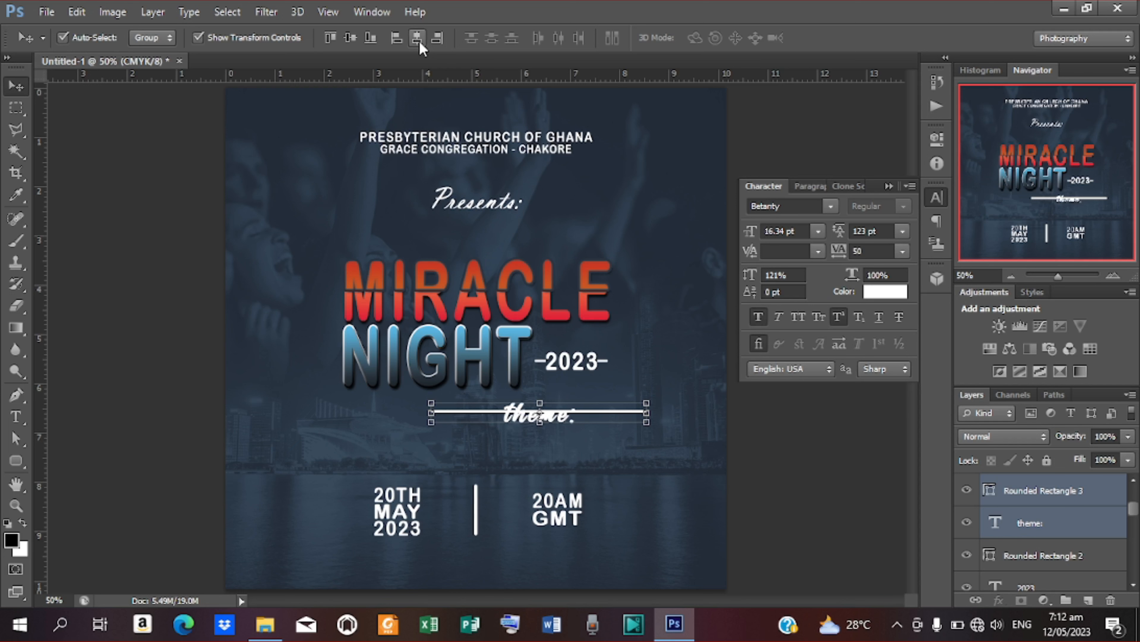
Align the white line and the "theme:" text to each other's vertical centre and centre both horizontally on the canvas
left_click(352, 38)
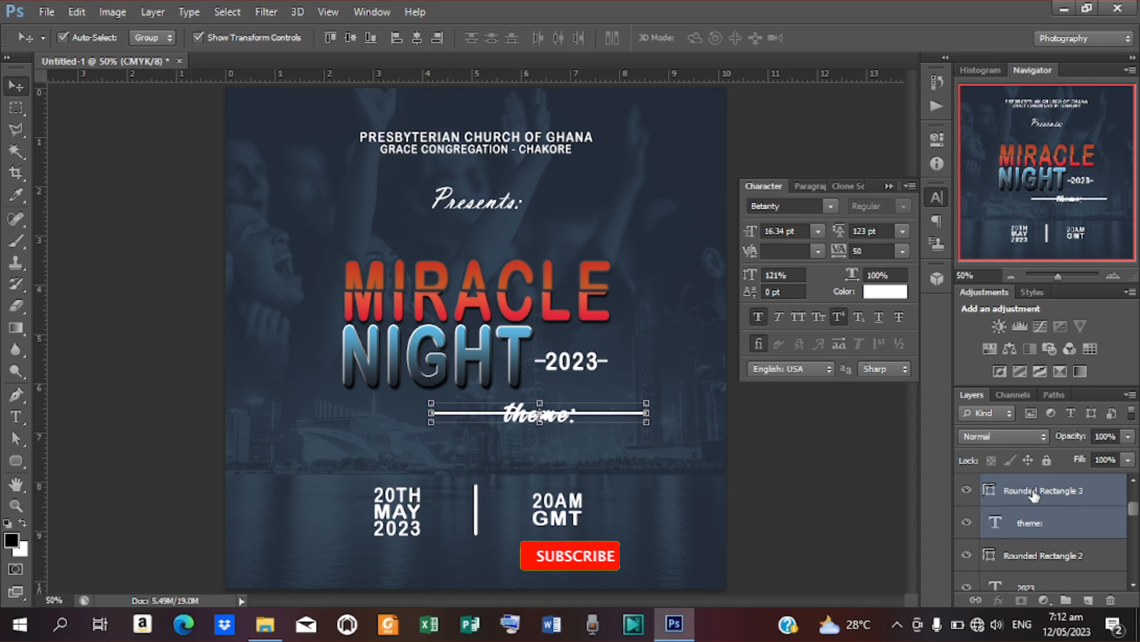
key("Left")
key("Left")
key("Left")
key("Left")
key("Left")
key("Left")
key("Left")
key("Left")
key("Left")
key("Left")
key("Left")
key("Left")
key("Left")
key("Left")
key("Left")
key("Left")
key("Left")
key("Left")
key("Left")
key("Left")
key("Left")
key("Left")
key("Left")
key("Left")
key("Left")
key("Left")
key("Left")
key("Left")
key("Left")
key("Left")
key("Left")
key("Left")
key("Left")
key("Left")
key("Left")
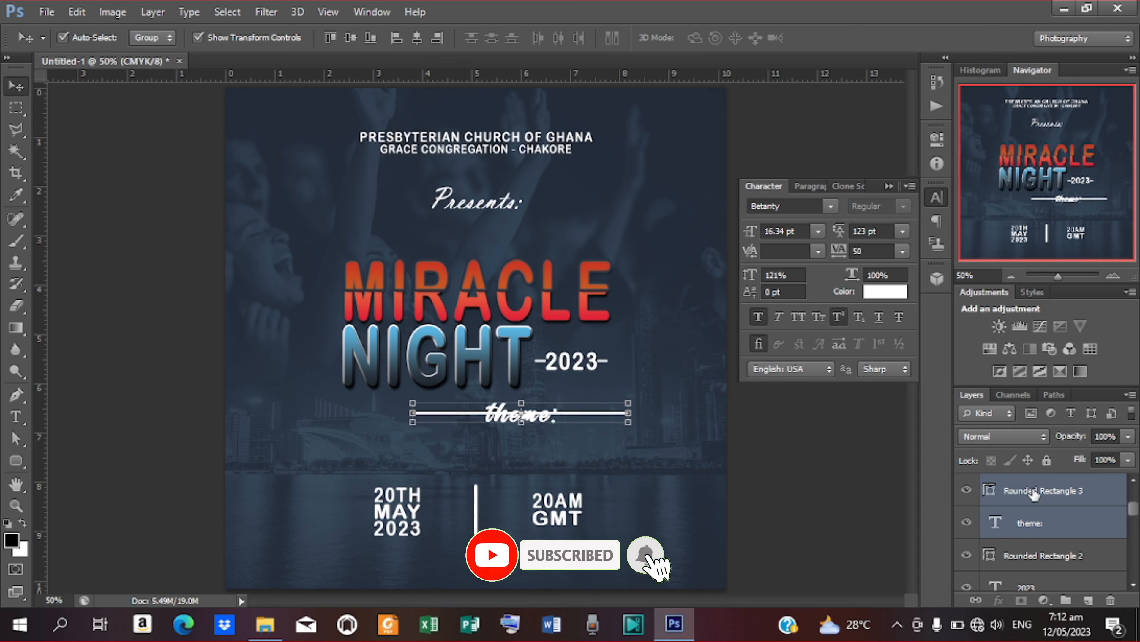
key("Left")
key("Left")
key("Left")
key("Left")
key("Left")
key("Left")
key("Left")
key("Left")
key("Left")
key("Left")
key("Left")
key("Left")
key("Left")
key("Left")
key("Left")
key("Left")
key("Left")
key("Left")
key("Left")
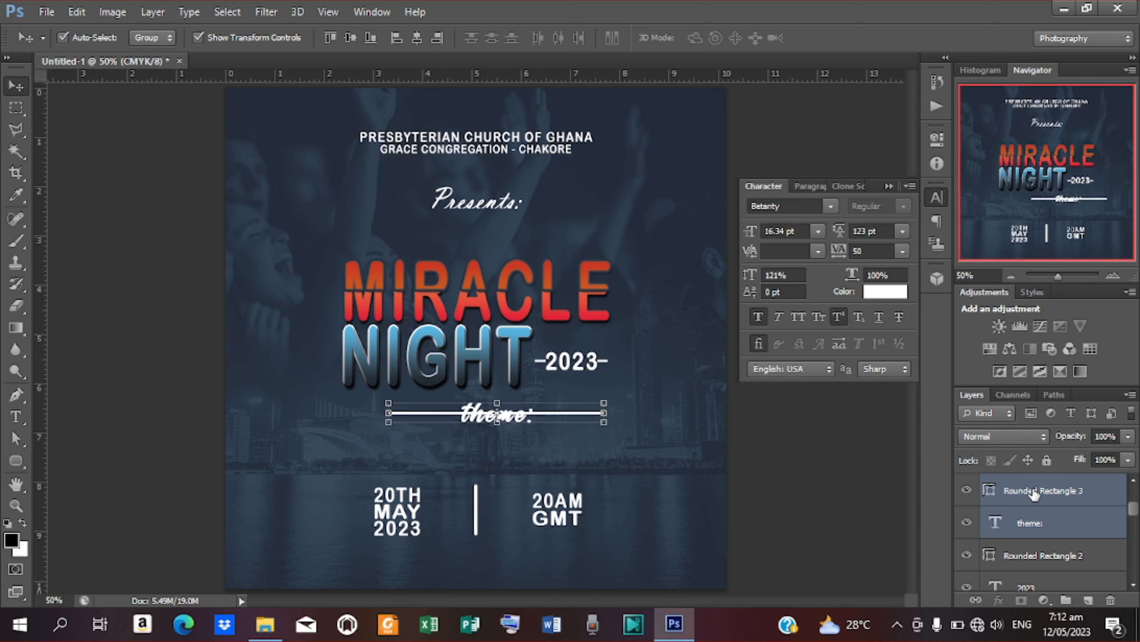
key("ctrl+a")
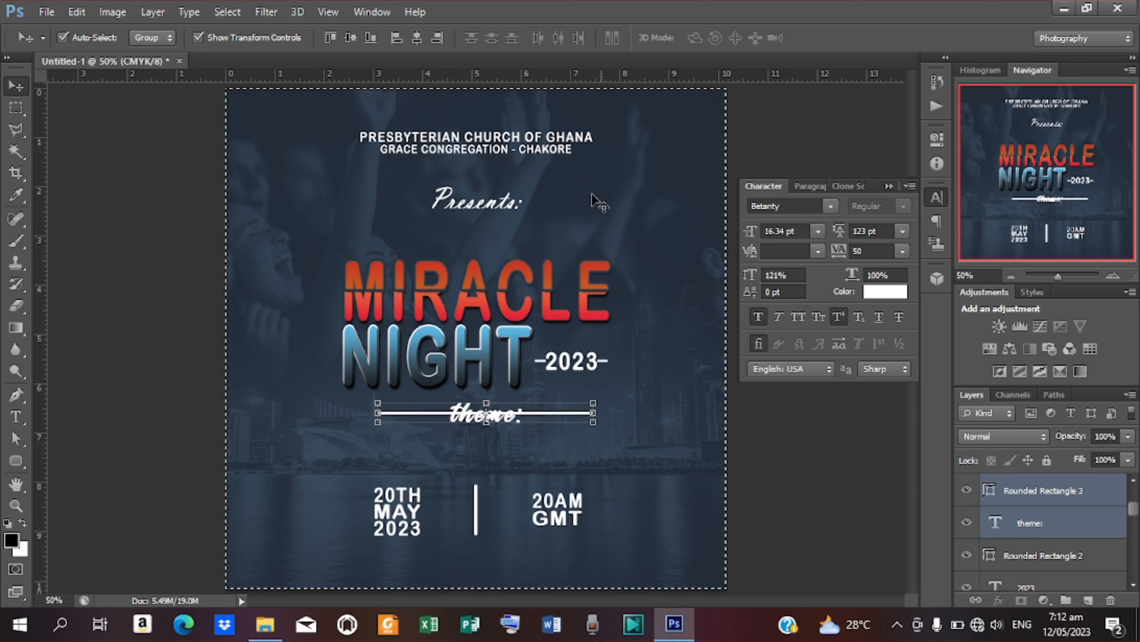
left_click(417, 38)
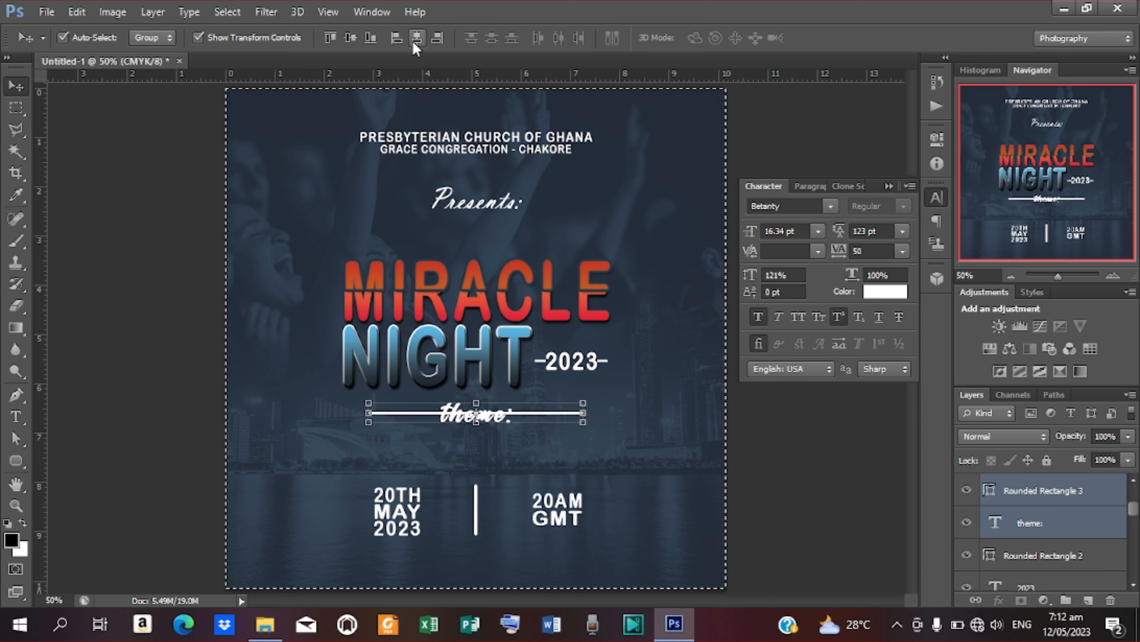
Rasterize the Rounded Rectangle 3 layer that holds the white line across the "theme:" text
left_click(1055, 489)
left_click(1056, 490)
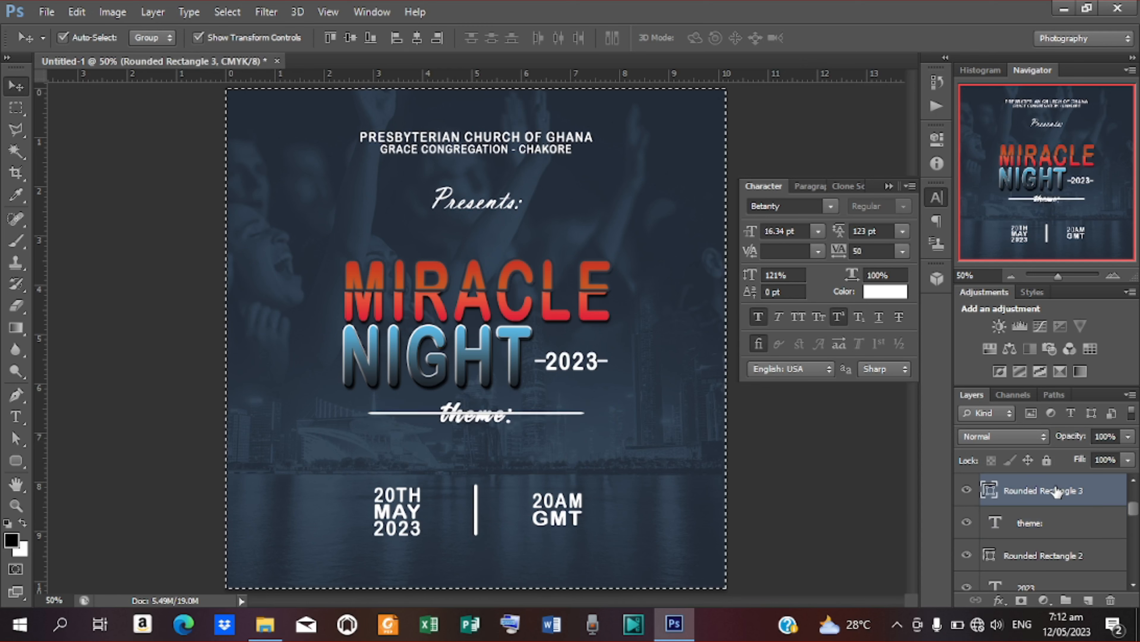
right_click(1056, 490)
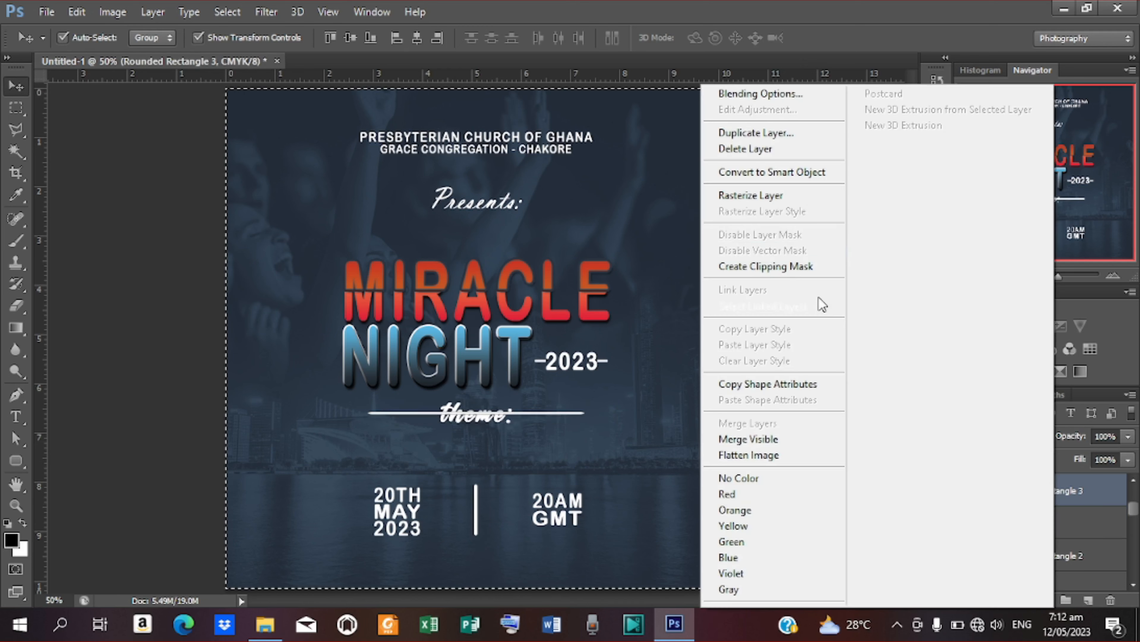
left_click(748, 194)
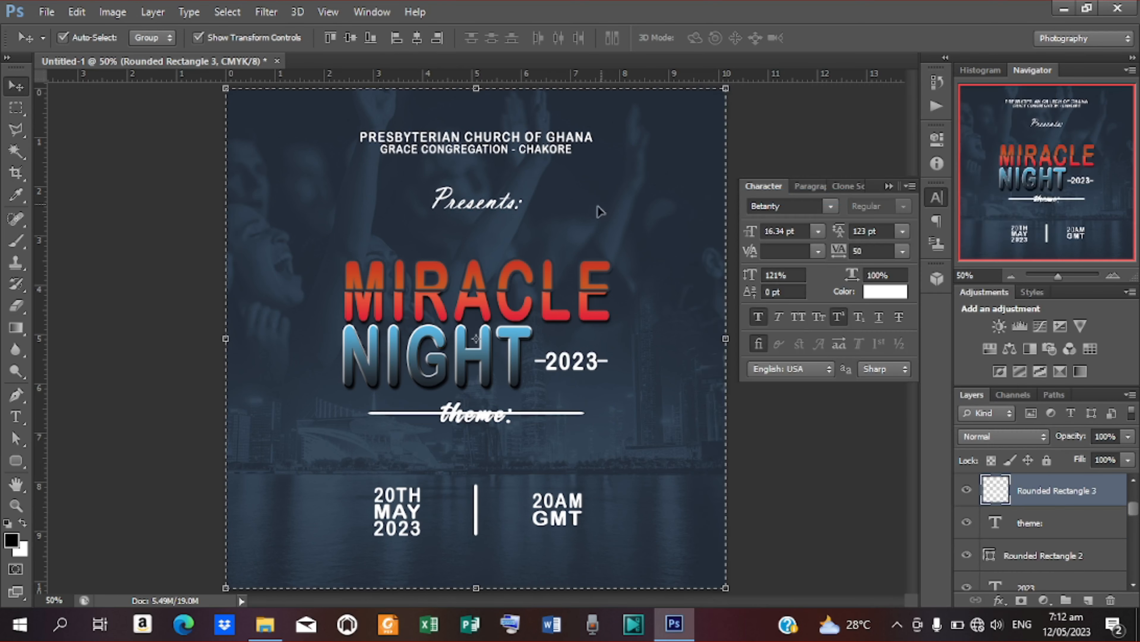
Cut out the part of the white line behind "theme:" using a polygonal lasso selection around the word, and clear the selection
left_click(15, 130)
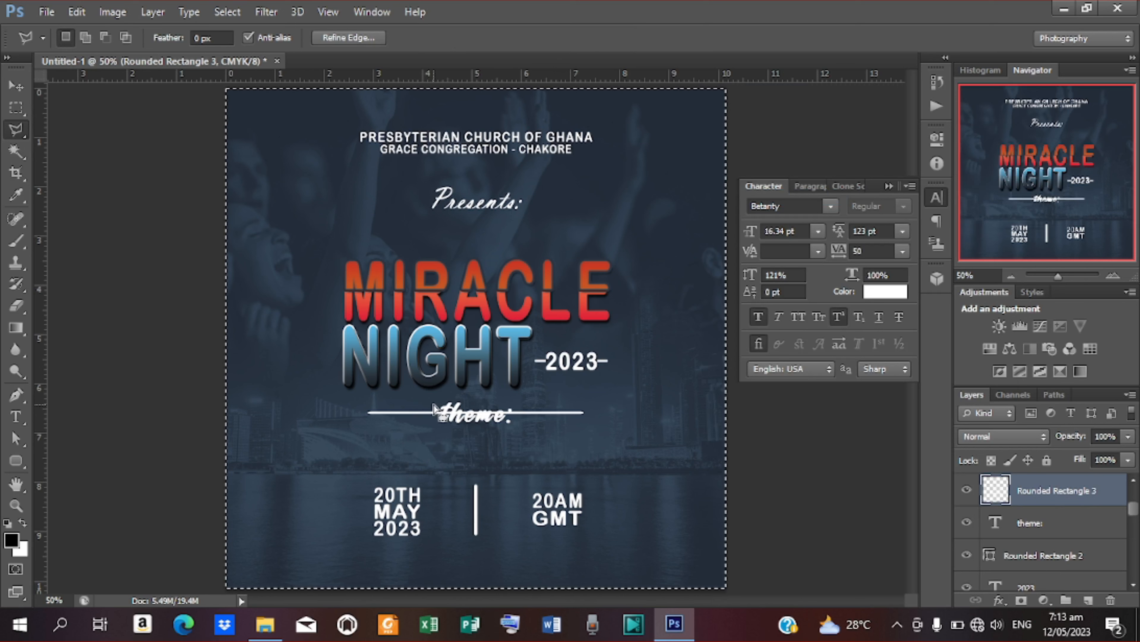
key("ctrl+d")
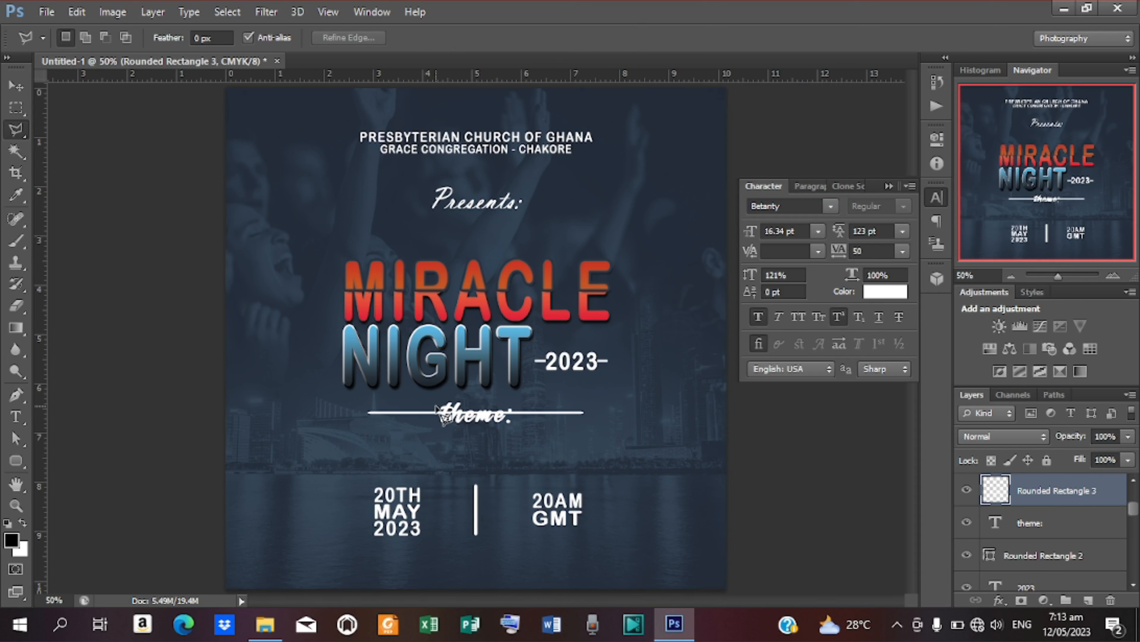
left_click(437, 406)
left_click(438, 420)
left_click(513, 419)
left_click(513, 402)
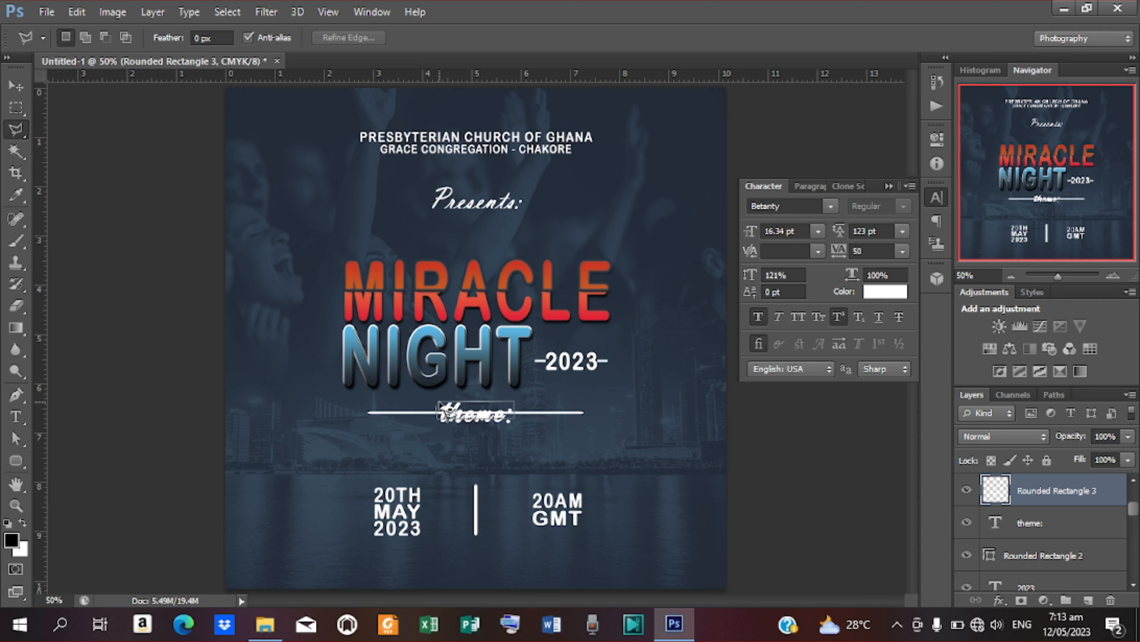
left_click(436, 406)
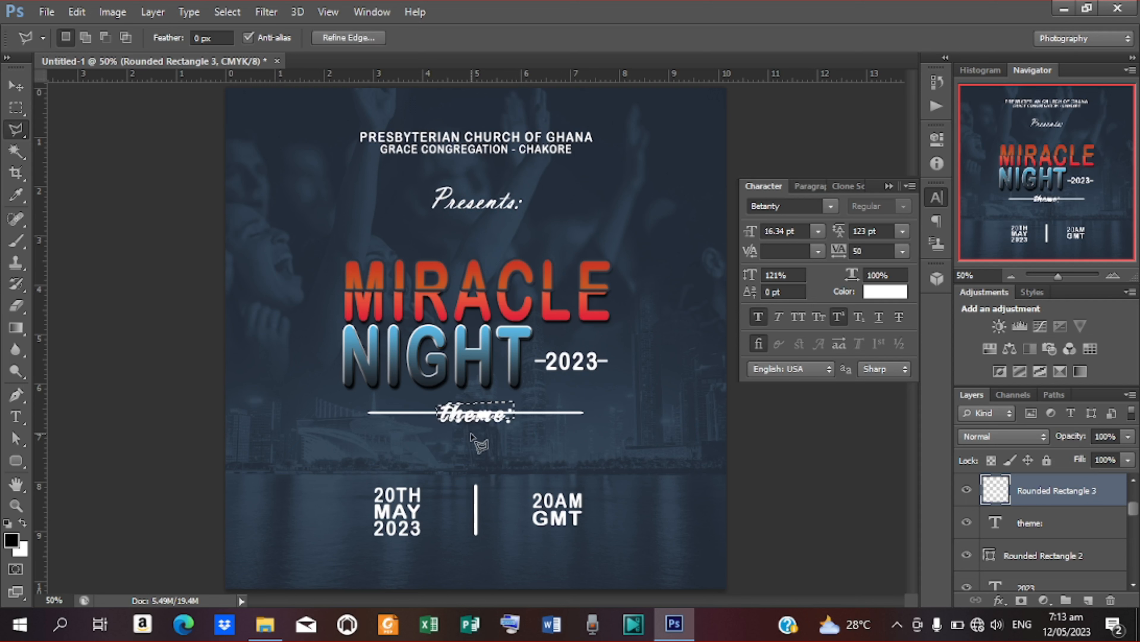
key("Delete")
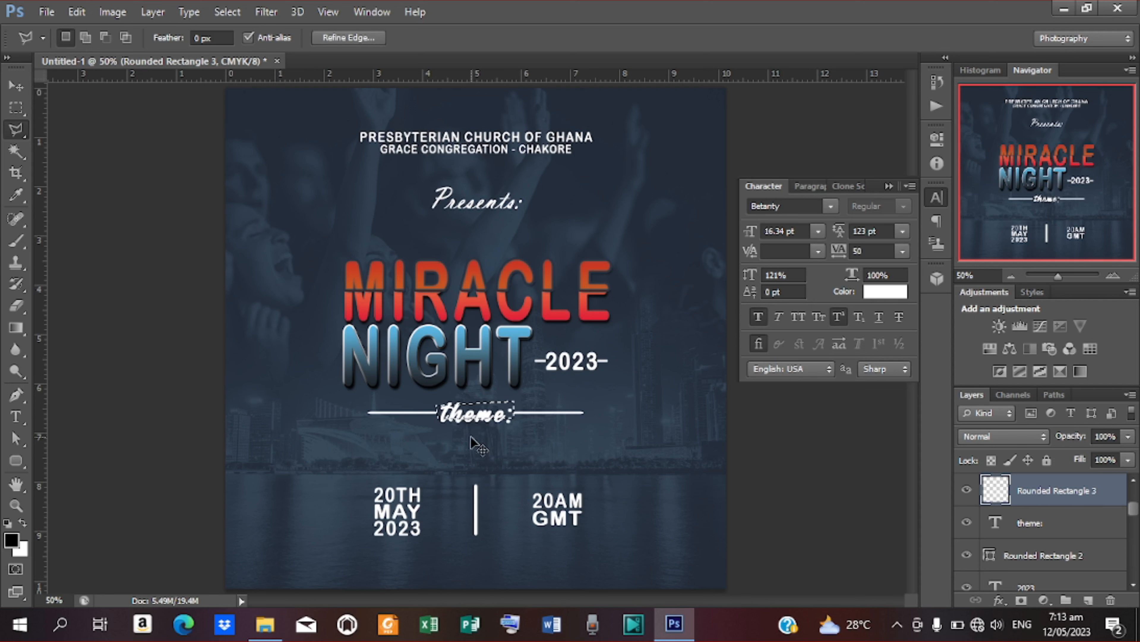
key("ctrl+d")
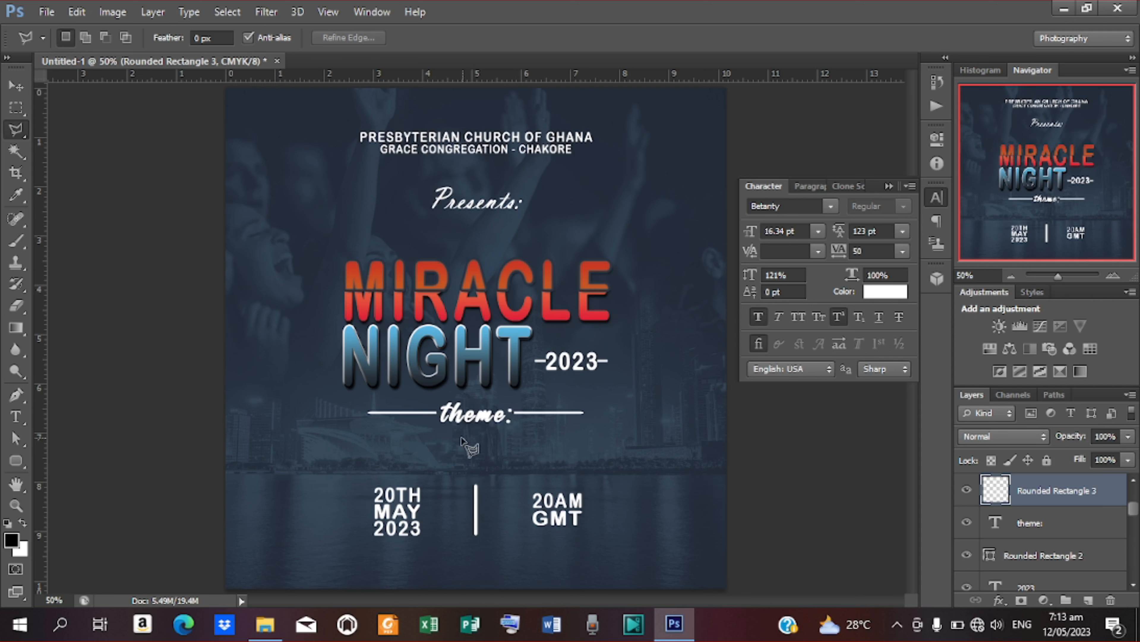
Duplicate the "20TH" text and place the copy centrally just below "theme:"
left_click(17, 90)
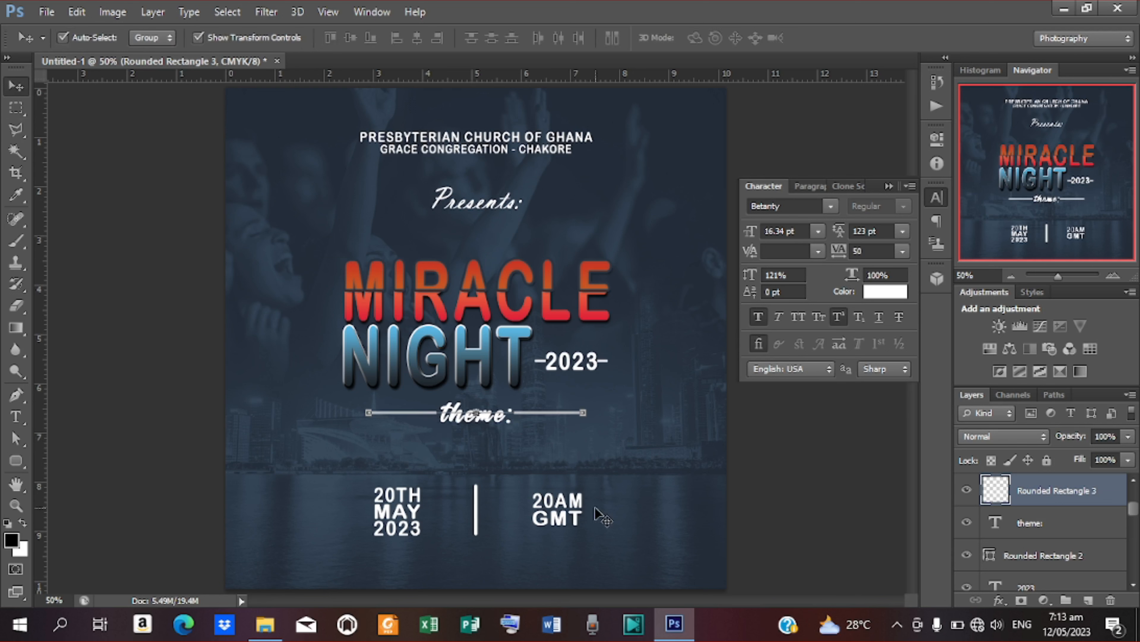
left_click(405, 495)
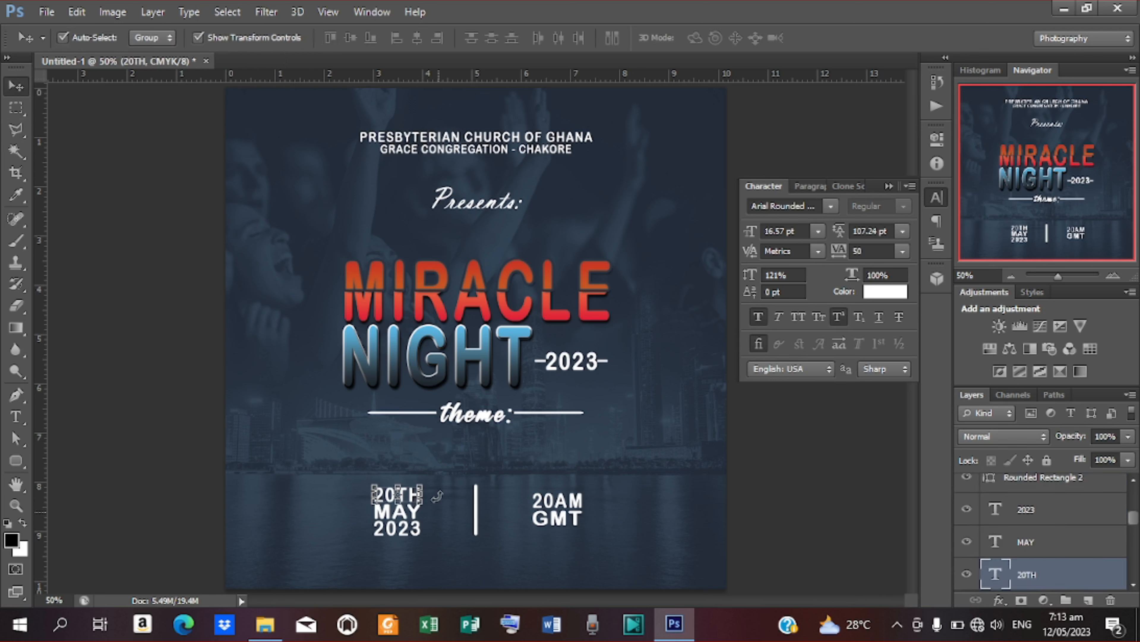
key("ctrl+j")
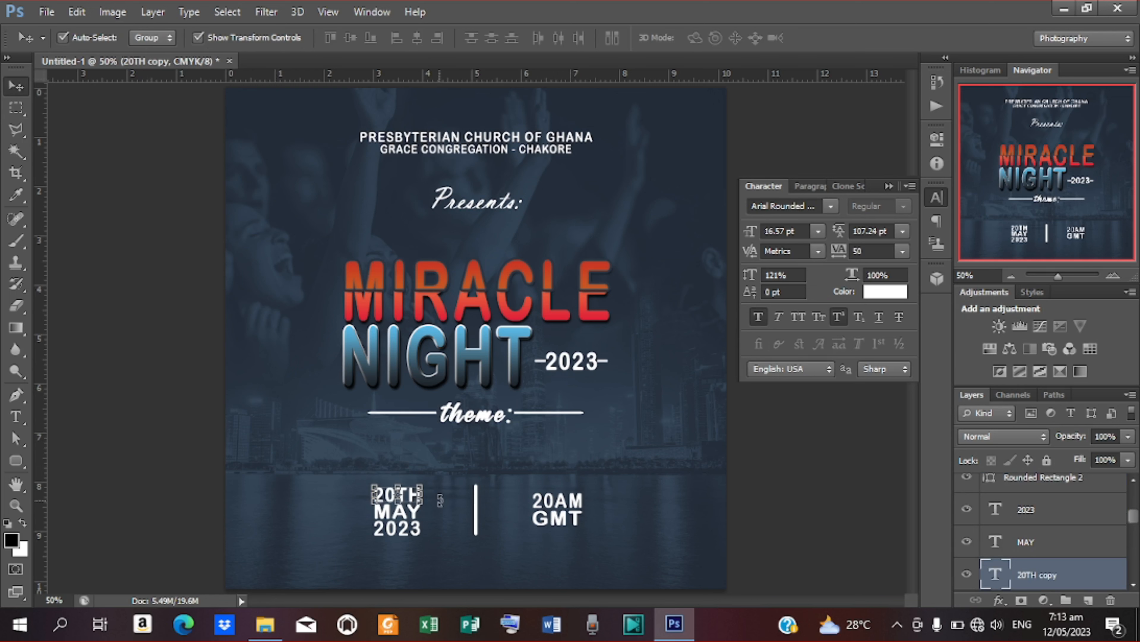
left_click_drag(407, 496, 488, 441)
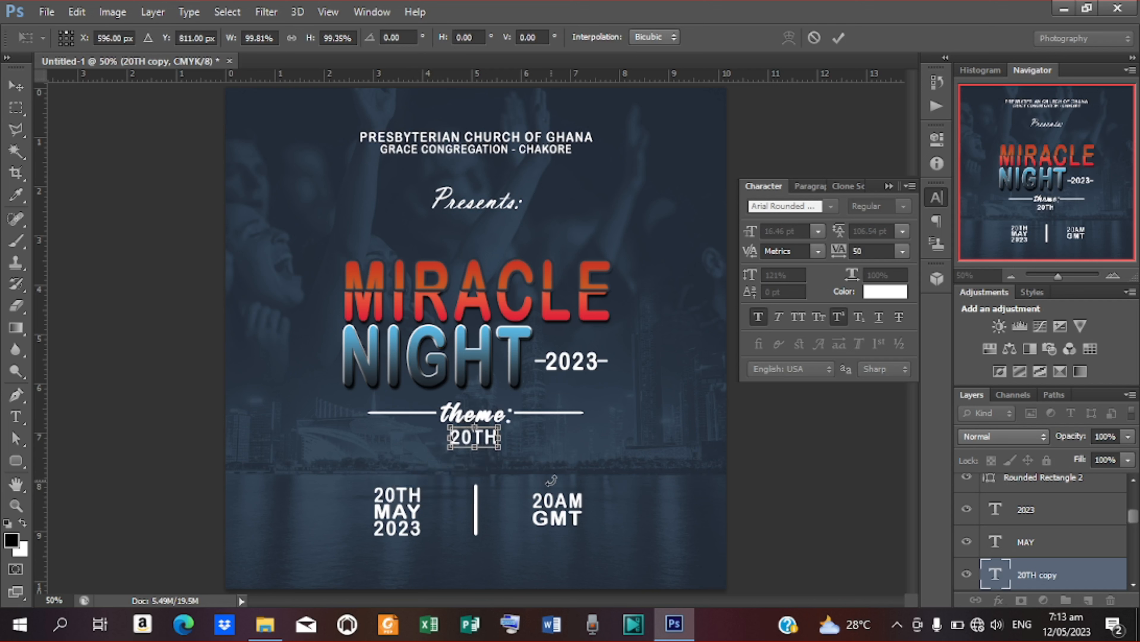
left_click(839, 37)
Replace the wording of the "20TH" copy below "theme:" with "The Presence of God in Your Life"
key("t")
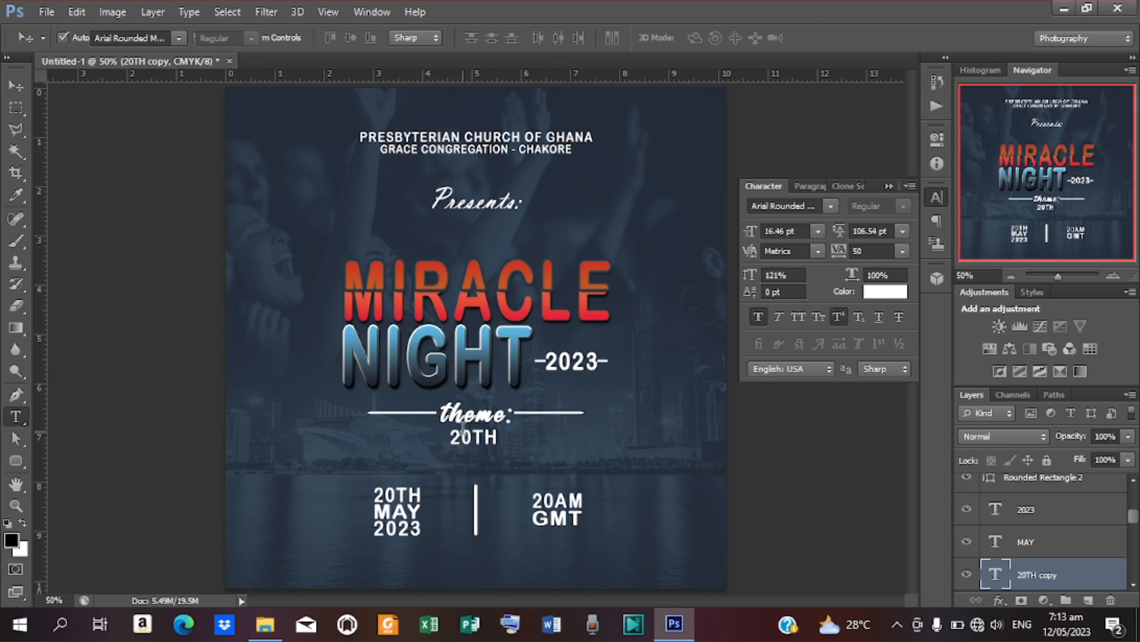
left_click_drag(452, 437, 501, 438)
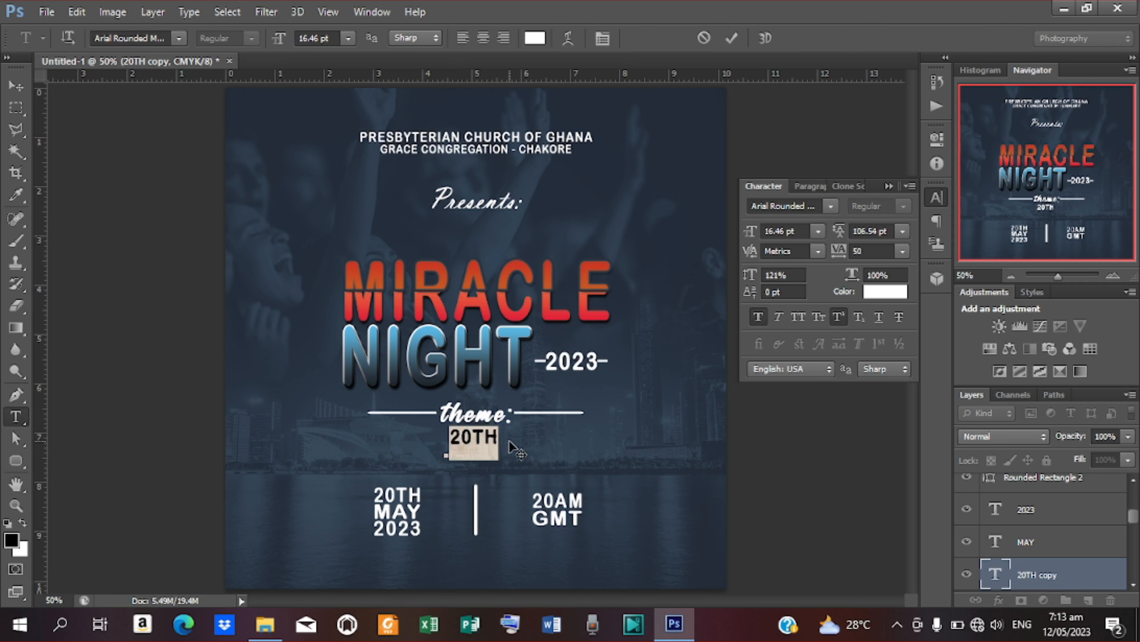
key("BackSpace")
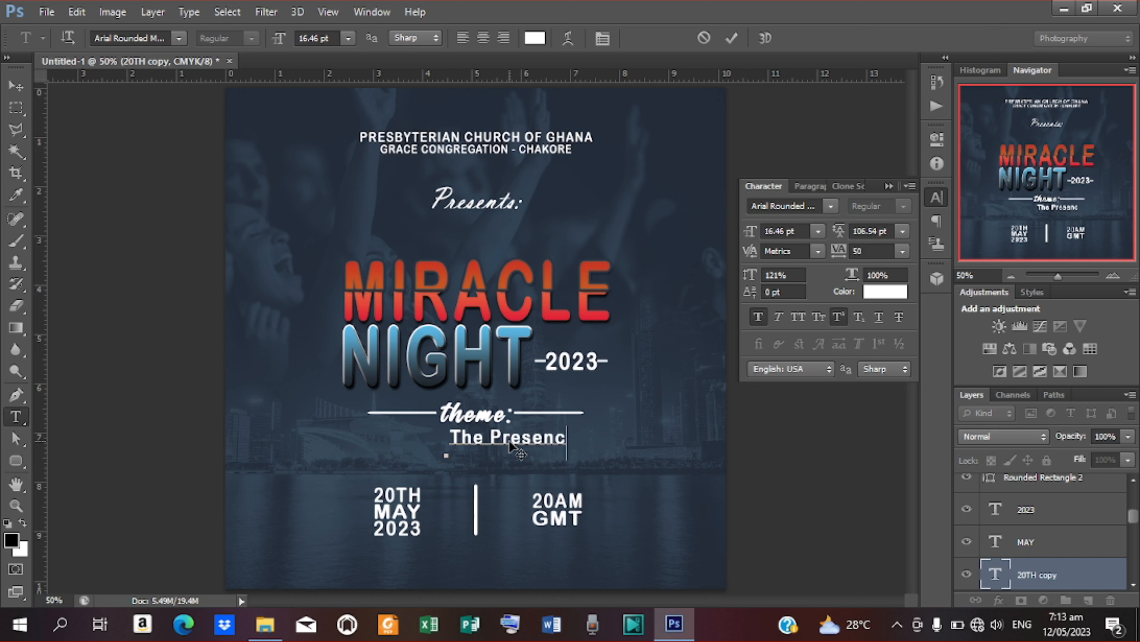
type("The Presence of Gha")
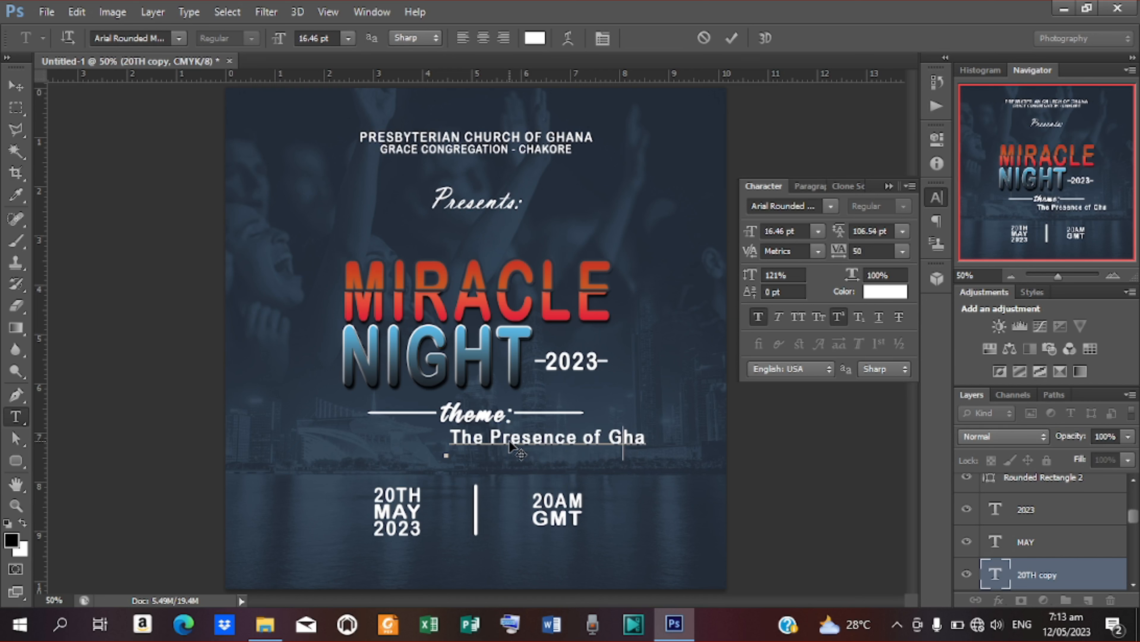
key("BackSpace")
key("BackSpace")
type("od in")
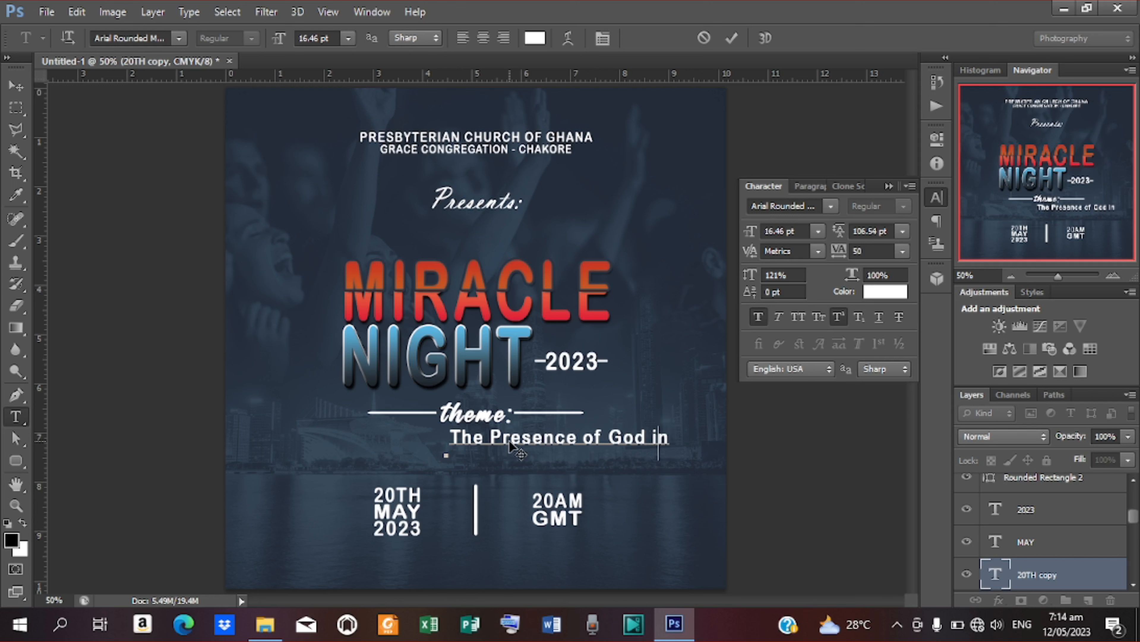
type("You")
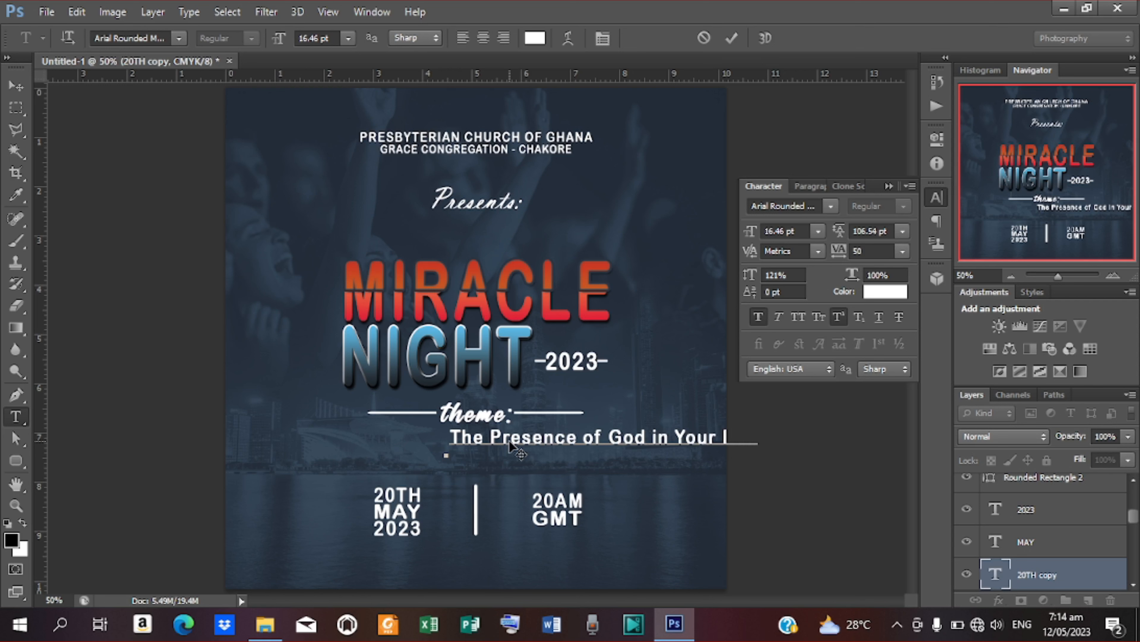
left_click(732, 38)
Move the sentence "The Presence of God in Your Life" under "theme:" and scale it down to about 63%
left_click(14, 85)
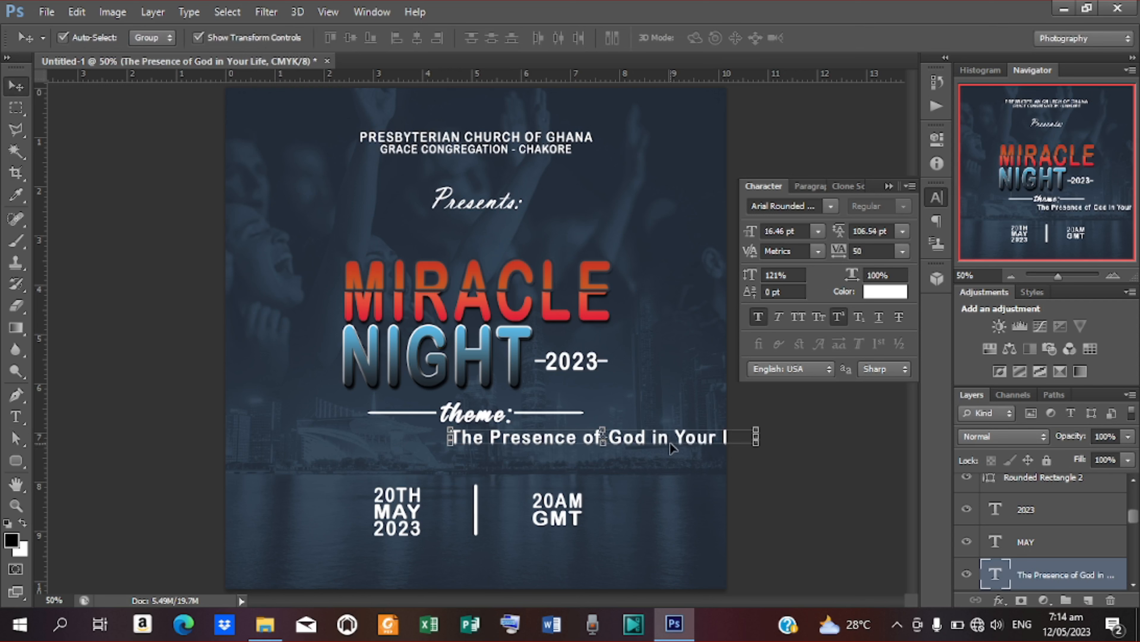
left_click_drag(657, 438, 550, 438)
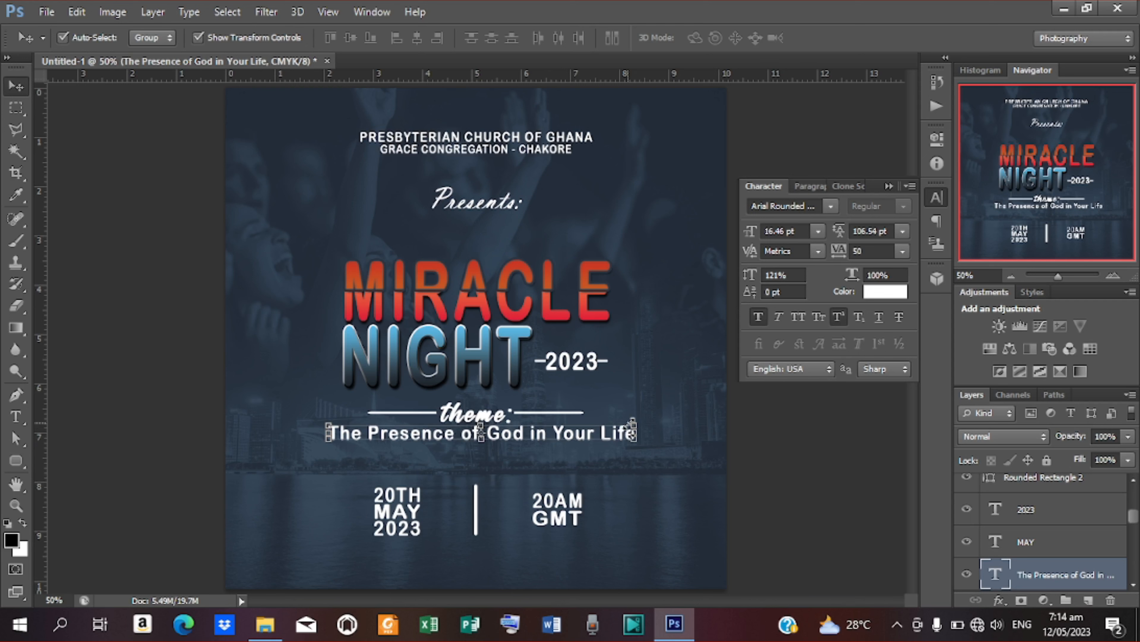
left_click_drag(634, 426, 578, 433)
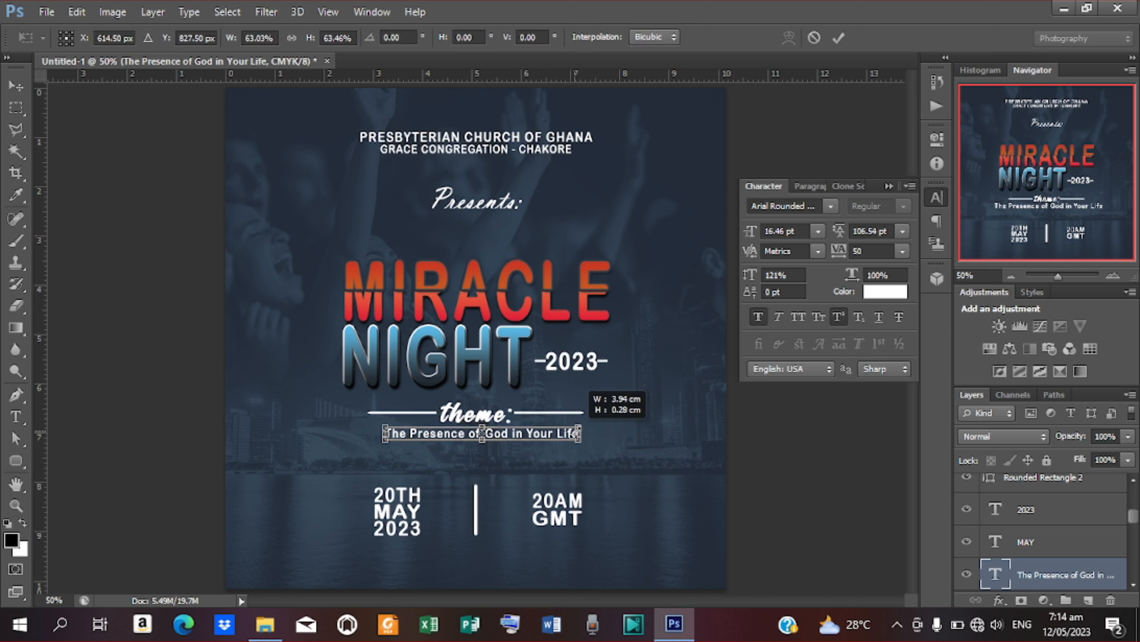
left_click(837, 39)
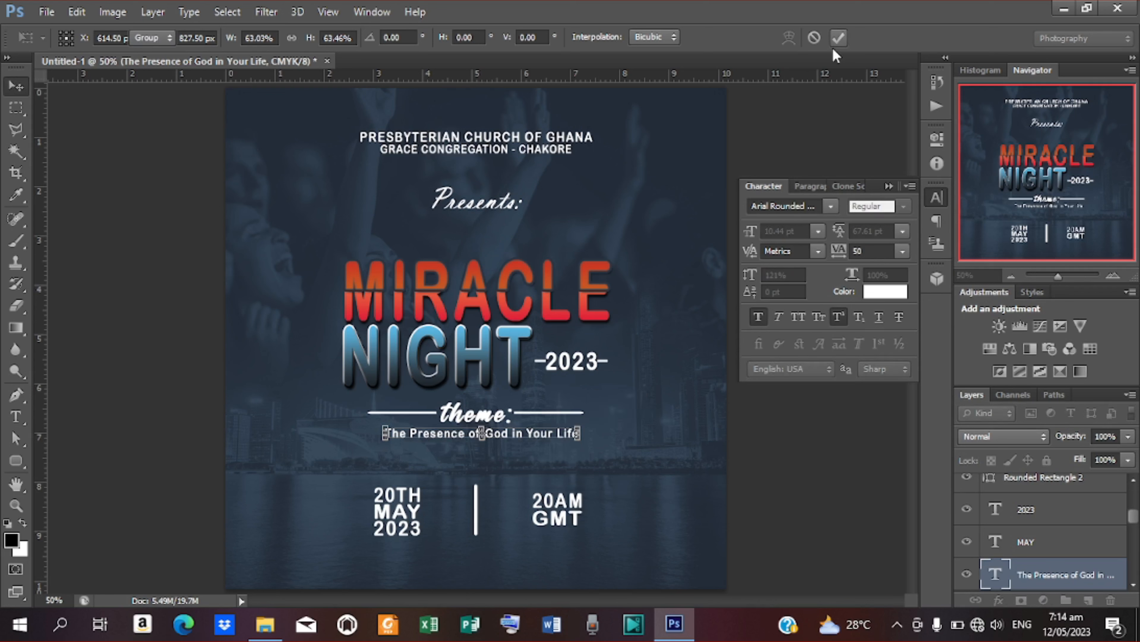
Centre the theme sentence horizontally on the canvas and nudge it slightly up towards "theme:"
key("ctrl+a")
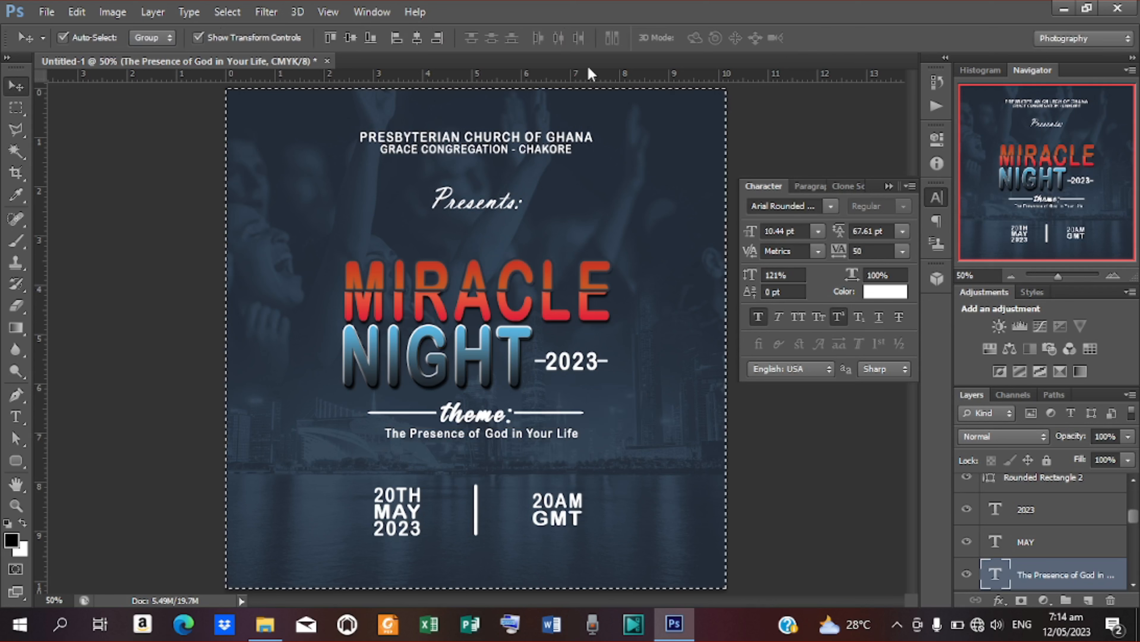
left_click(416, 39)
key("ctrl+d")
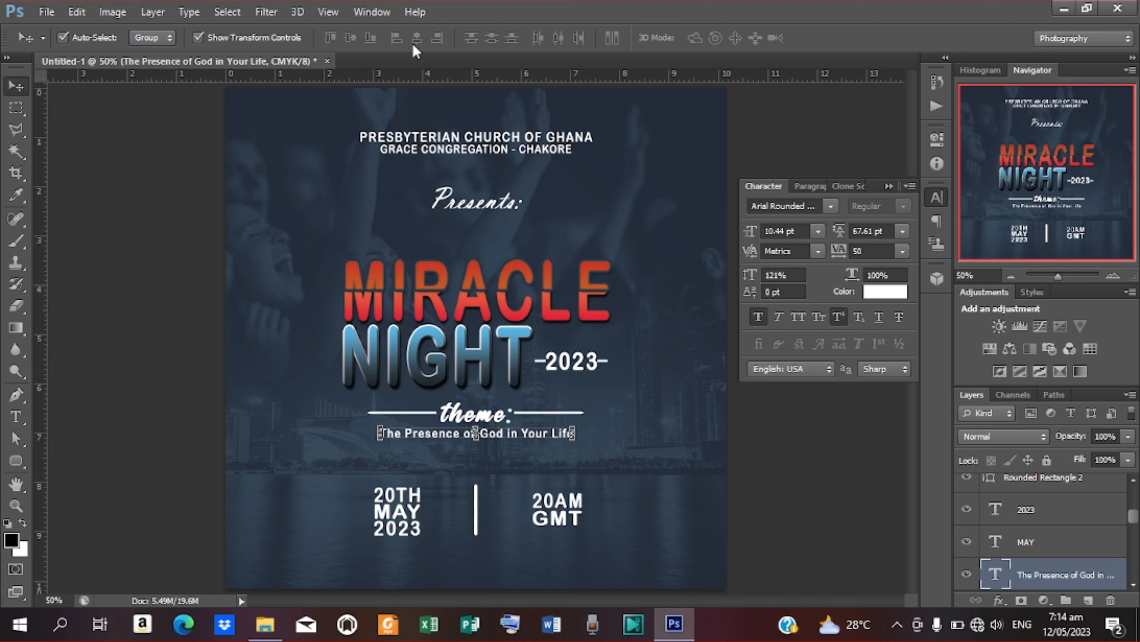
key("Up")
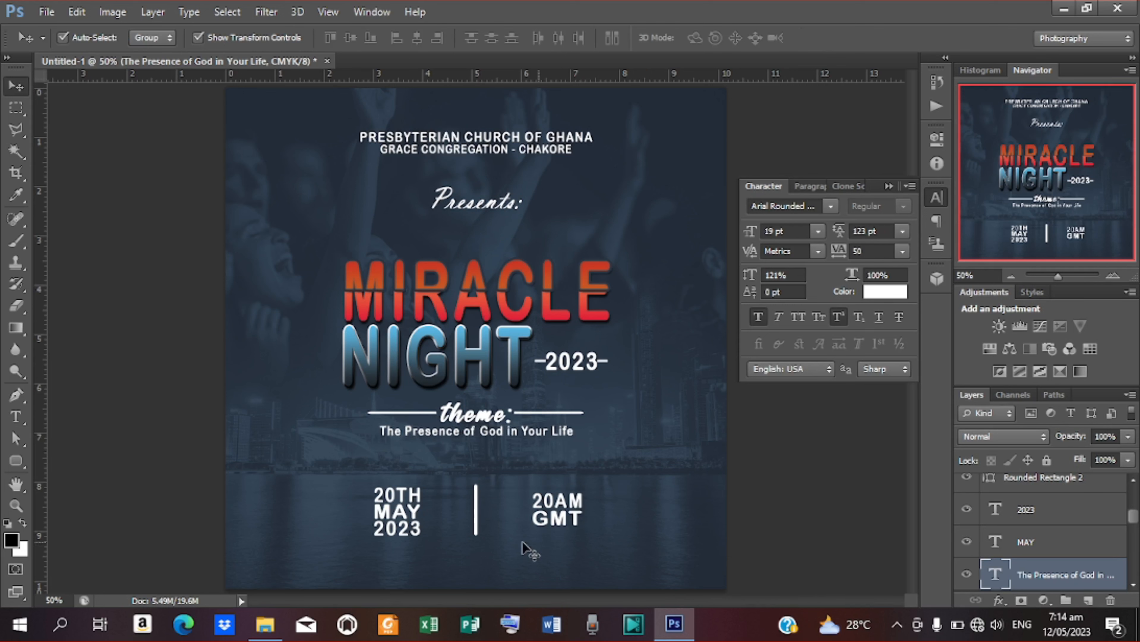
Duplicate the "The Presence of God in Your Life" text and place the copy beneath the date and time blocks
left_click(499, 476)
left_click(484, 437)
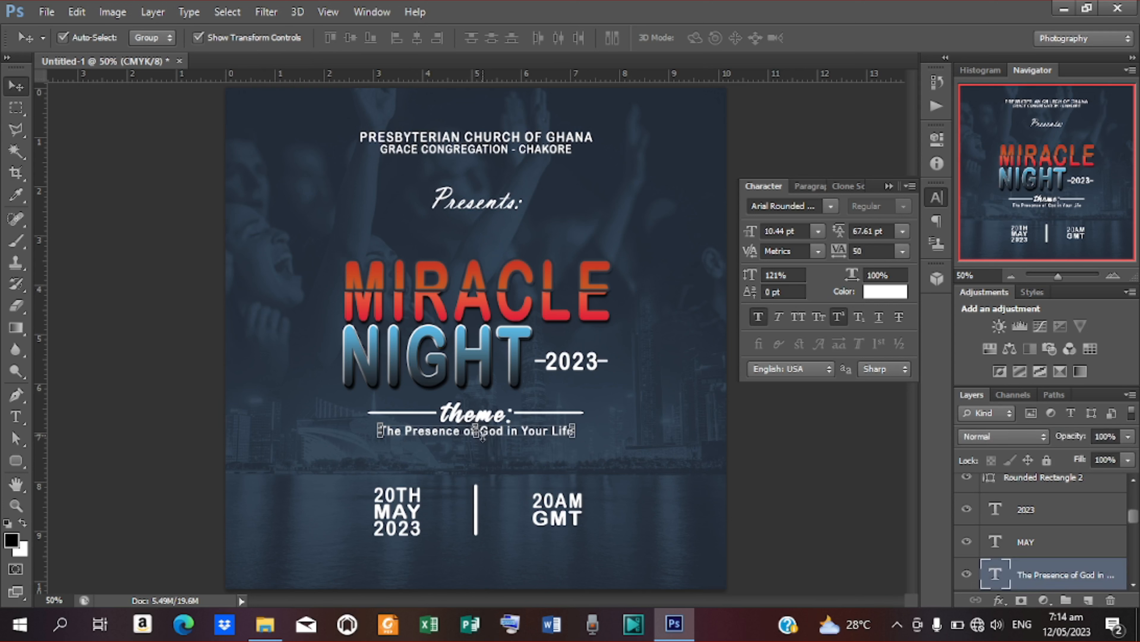
left_click(483, 437, "alt")
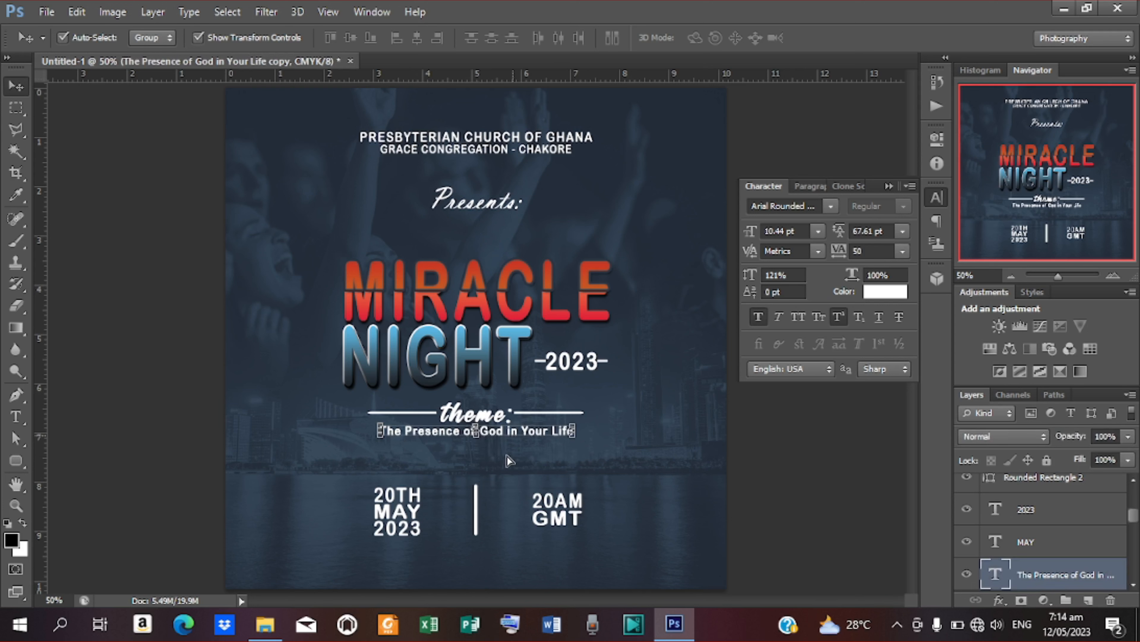
left_click_drag(509, 432, 508, 556)
Replace the wording of the sentence copy beneath the date and time blocks with "LOCATION:"
key("t")
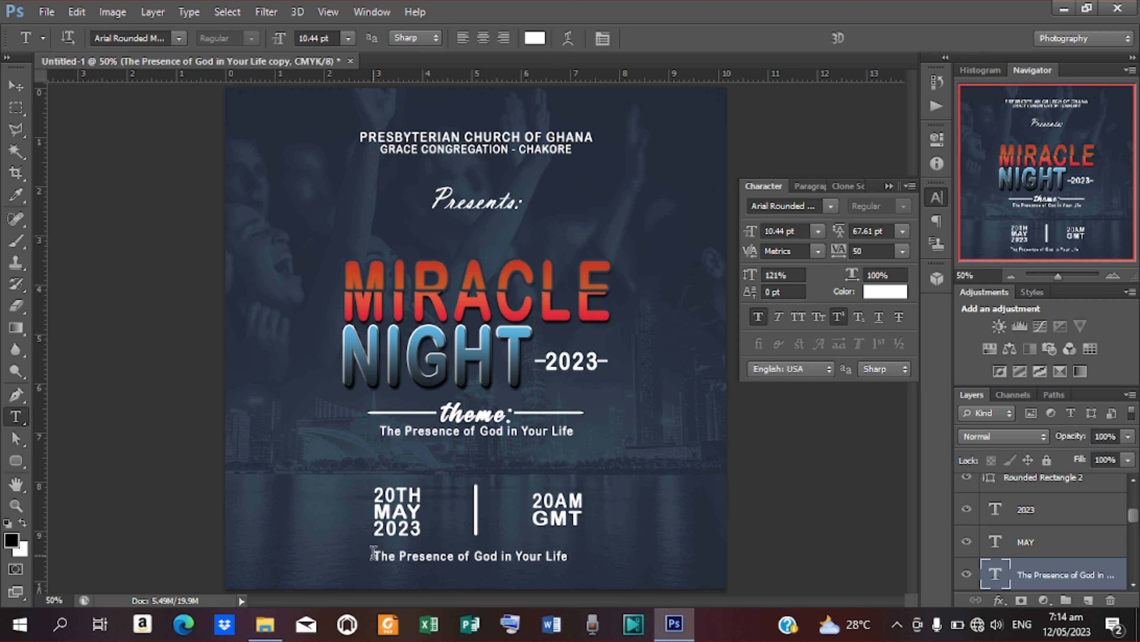
left_click_drag(372, 556, 615, 555)
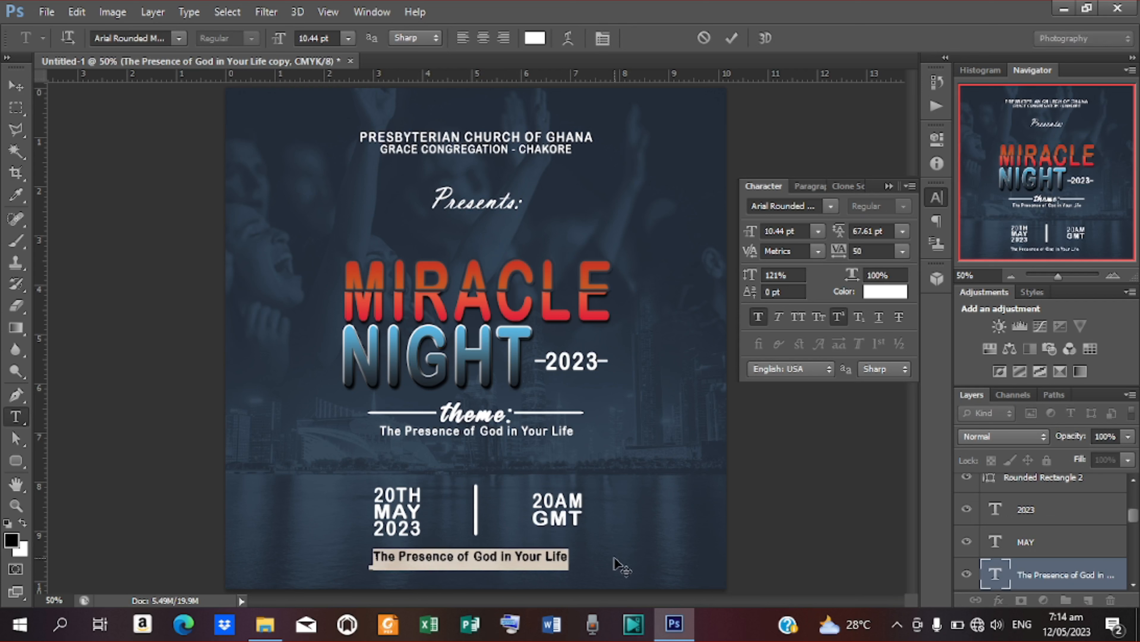
type("LOCATIO")
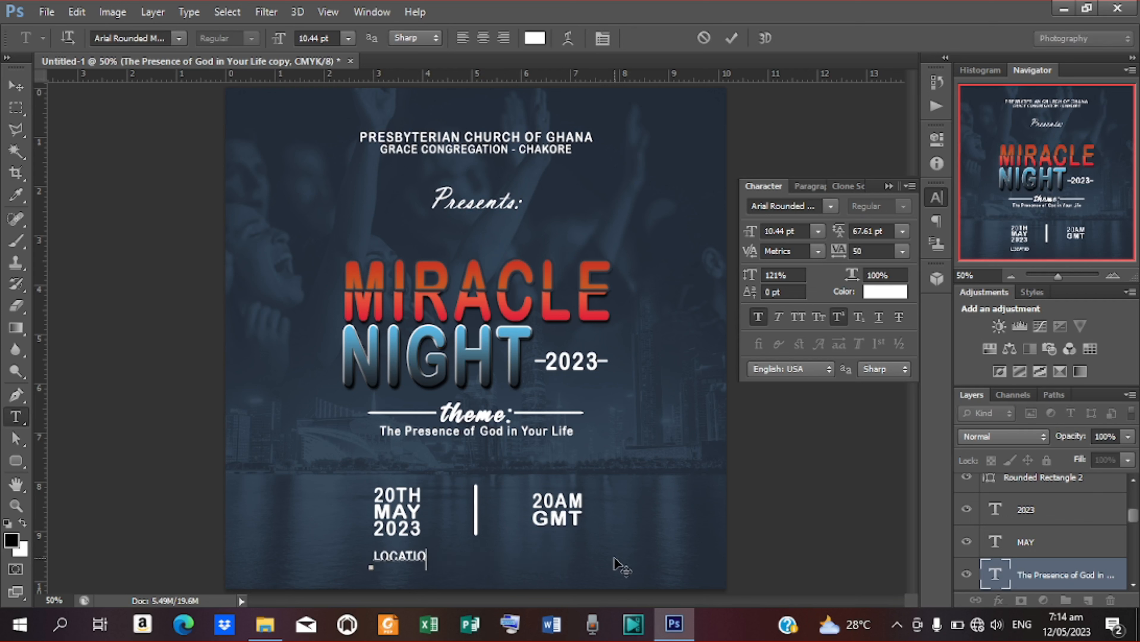
type("N:")
left_click(732, 37)
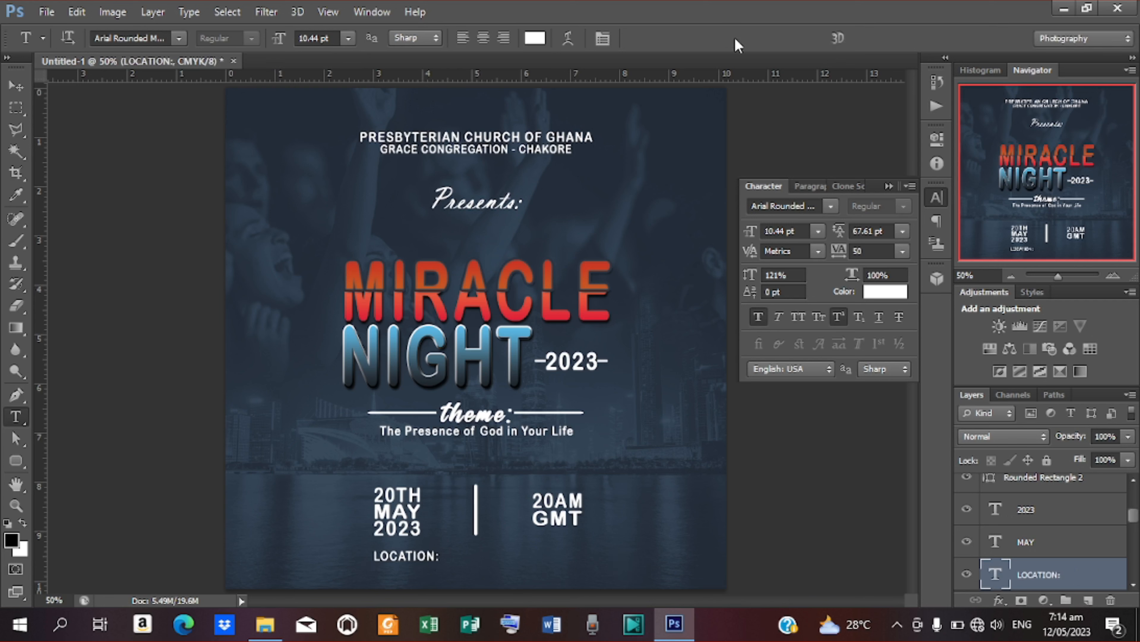
Centre the "LOCATION:" text horizontally on the canvas and clear the selection
key("ctrl+a")
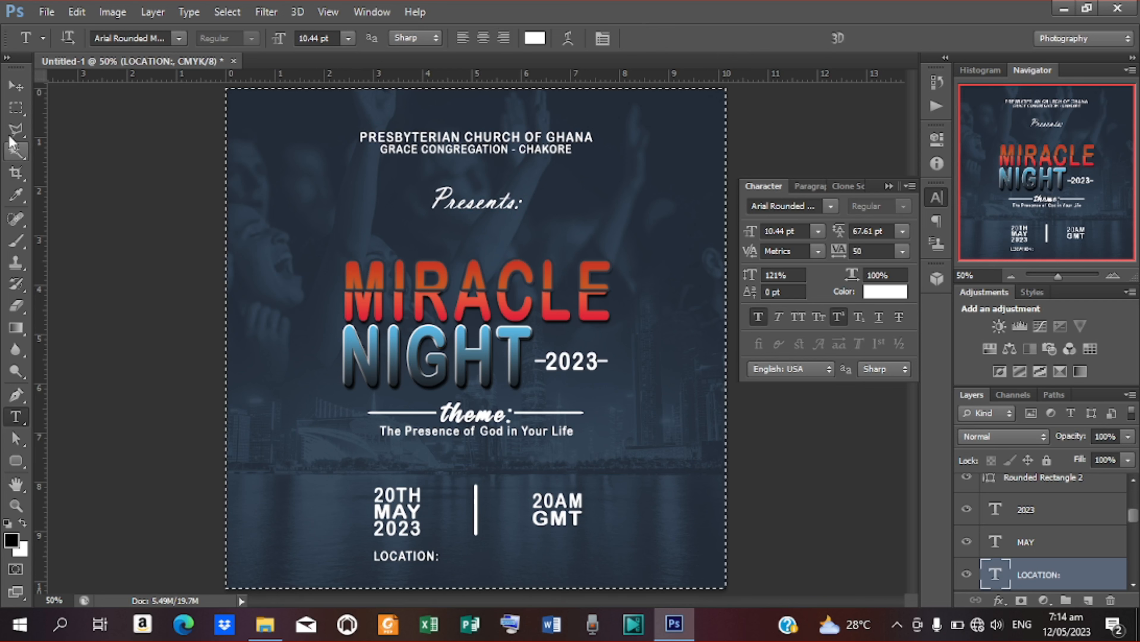
left_click(13, 89)
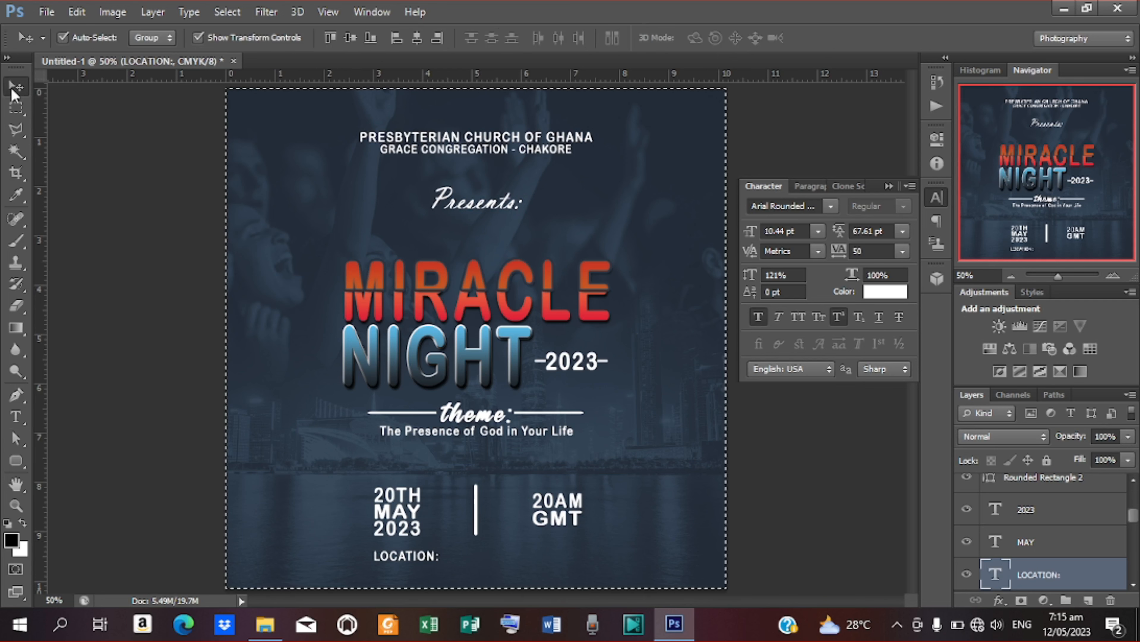
left_click(421, 37)
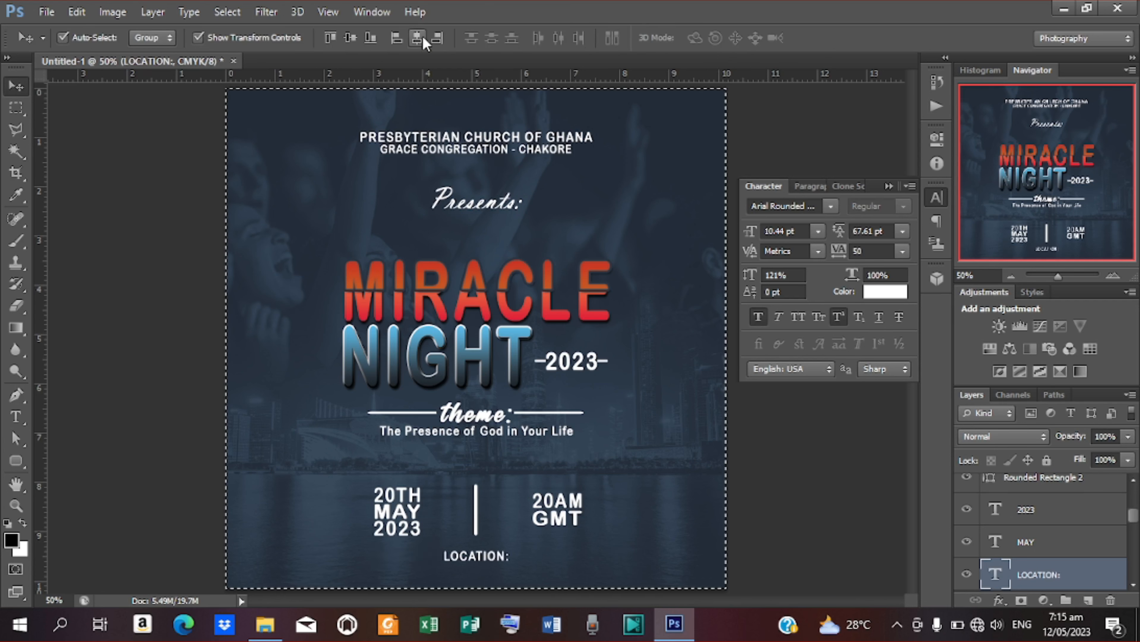
key("ctrl+d")
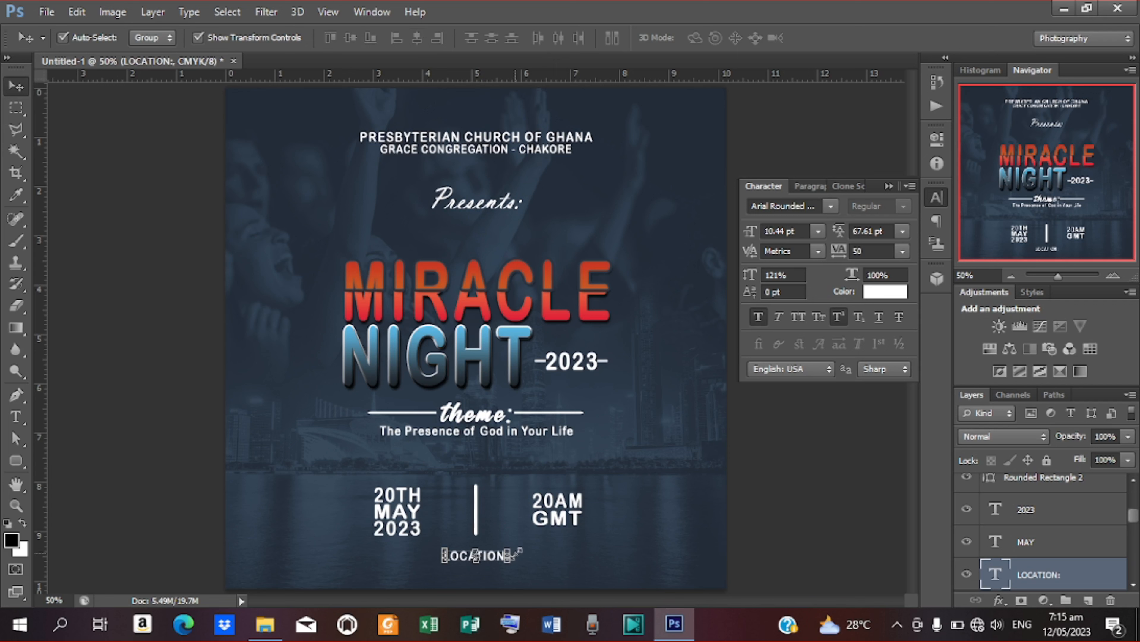
Duplicate the "20TH" text of the date block and place the copy directly beneath "LOCATION:"
left_click(401, 496)
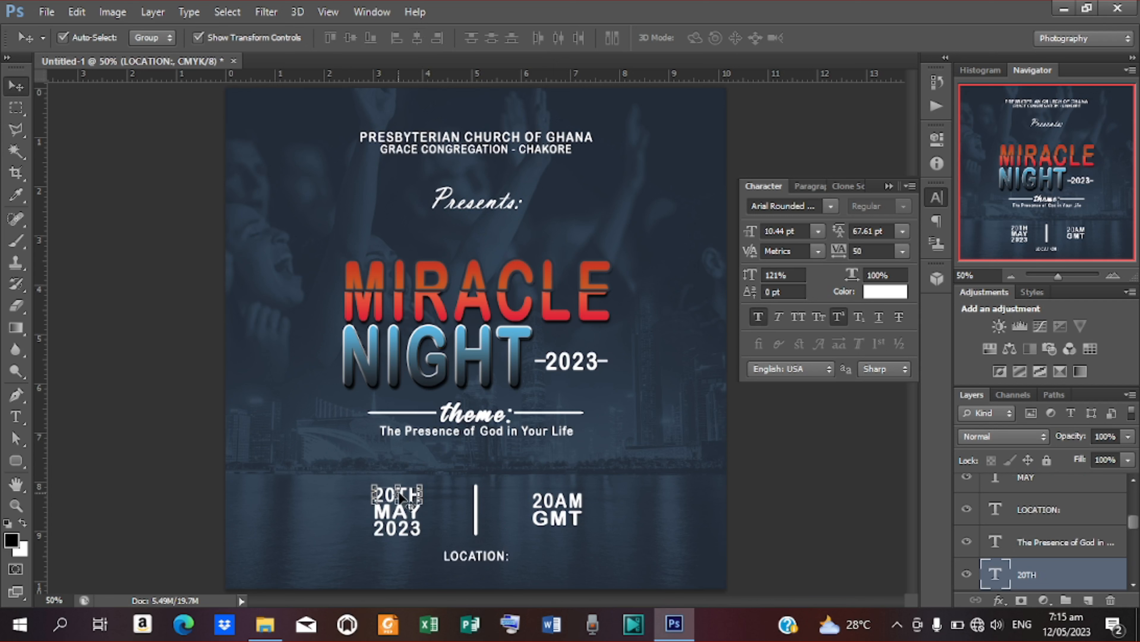
key("ctrl+j")
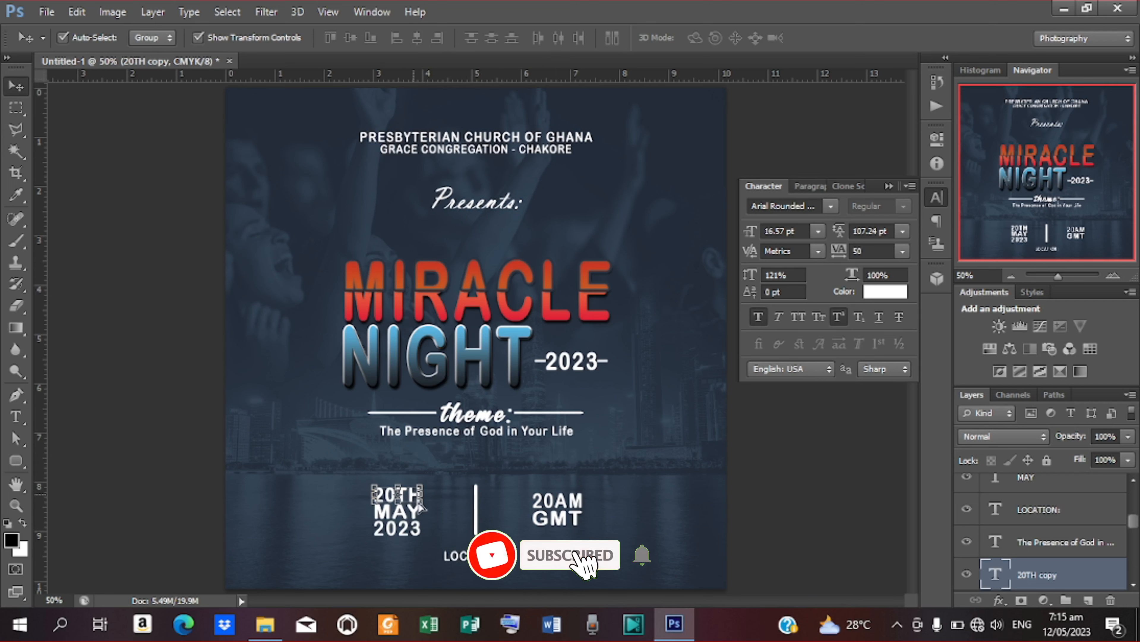
left_click_drag(421, 508, 485, 581)
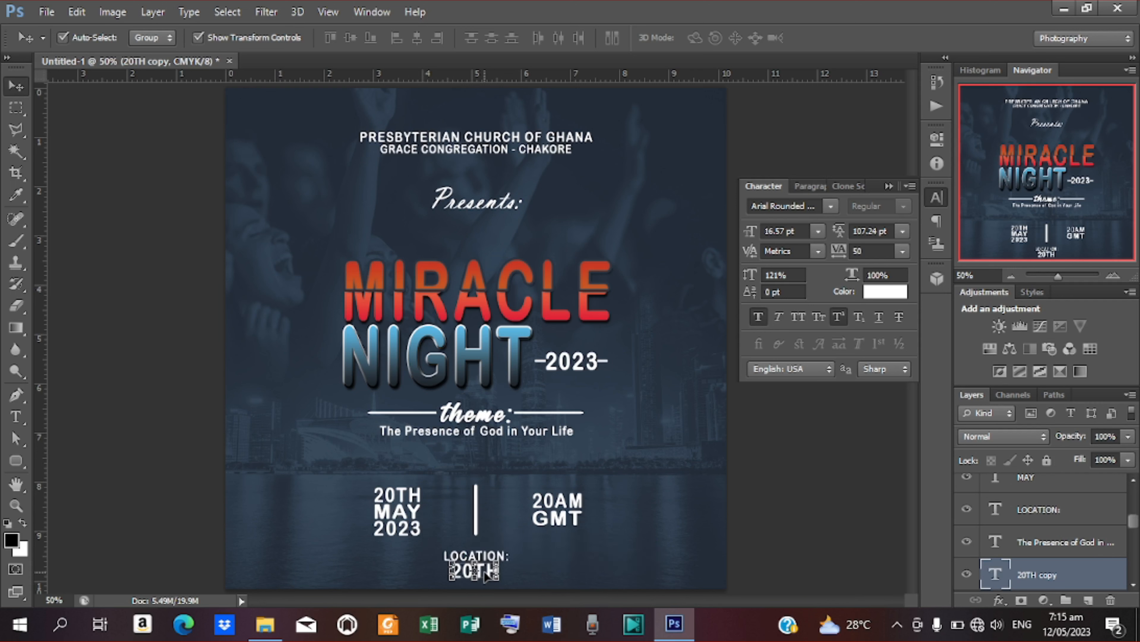
Replace the wording of the "20TH" copy beneath "LOCATION:" with "CHURCE PREMISES - CHAKORE"
key("t")
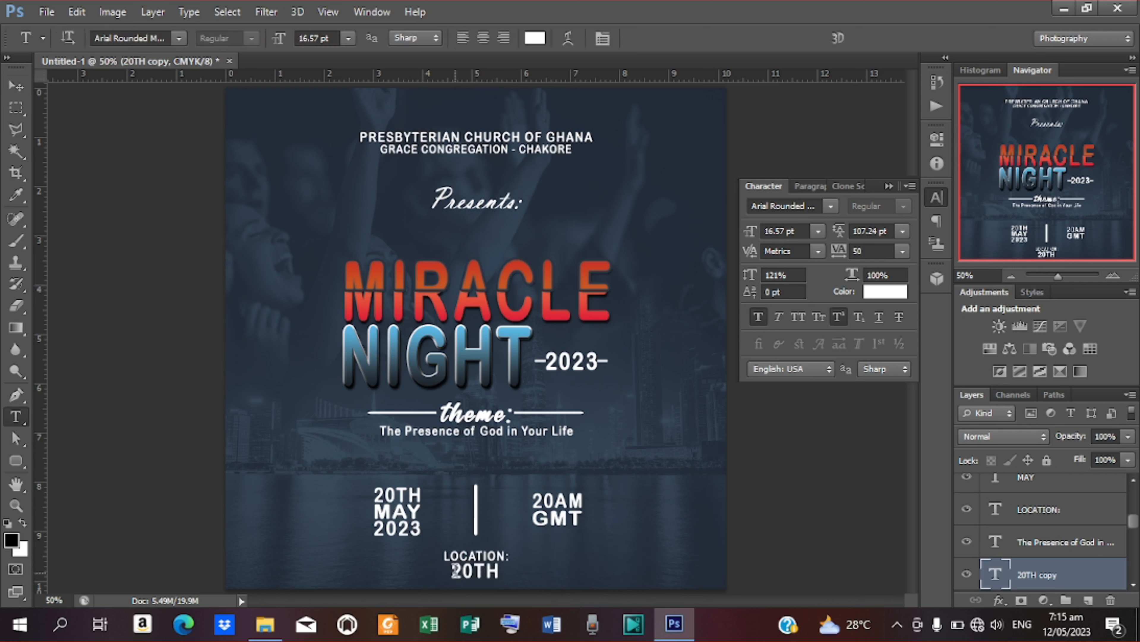
double_click(455, 570)
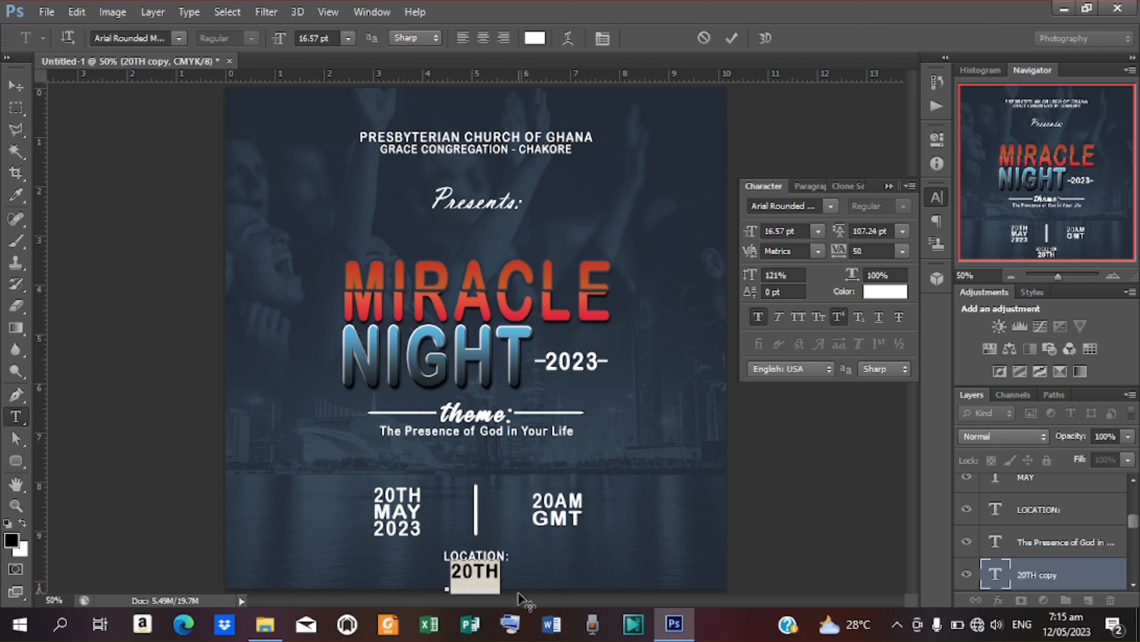
type("CH")
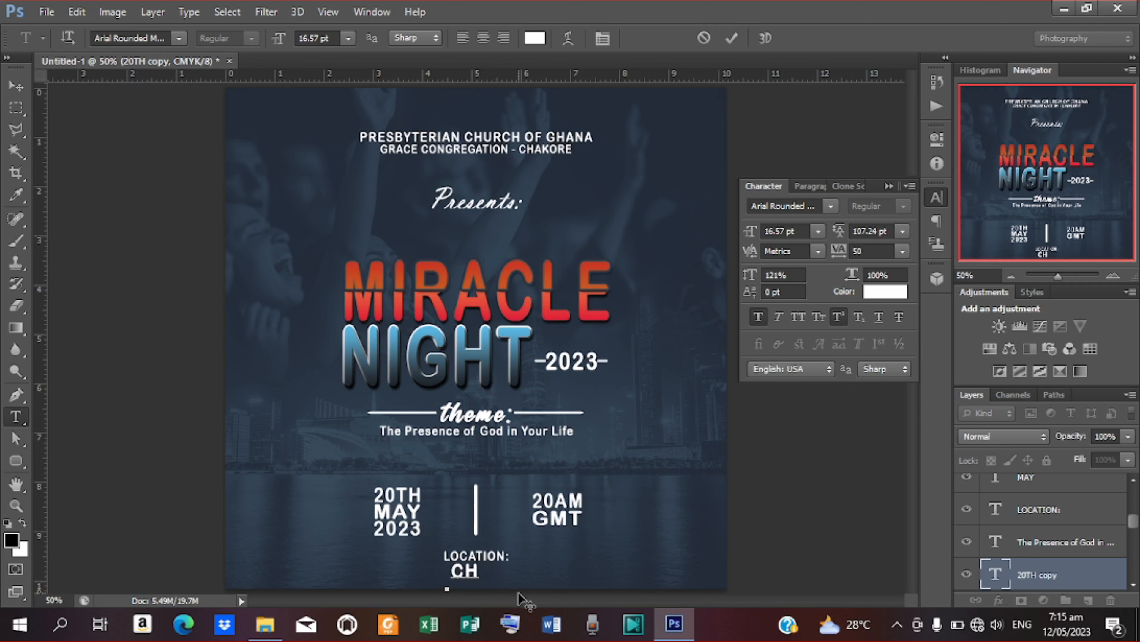
type("URCE PR")
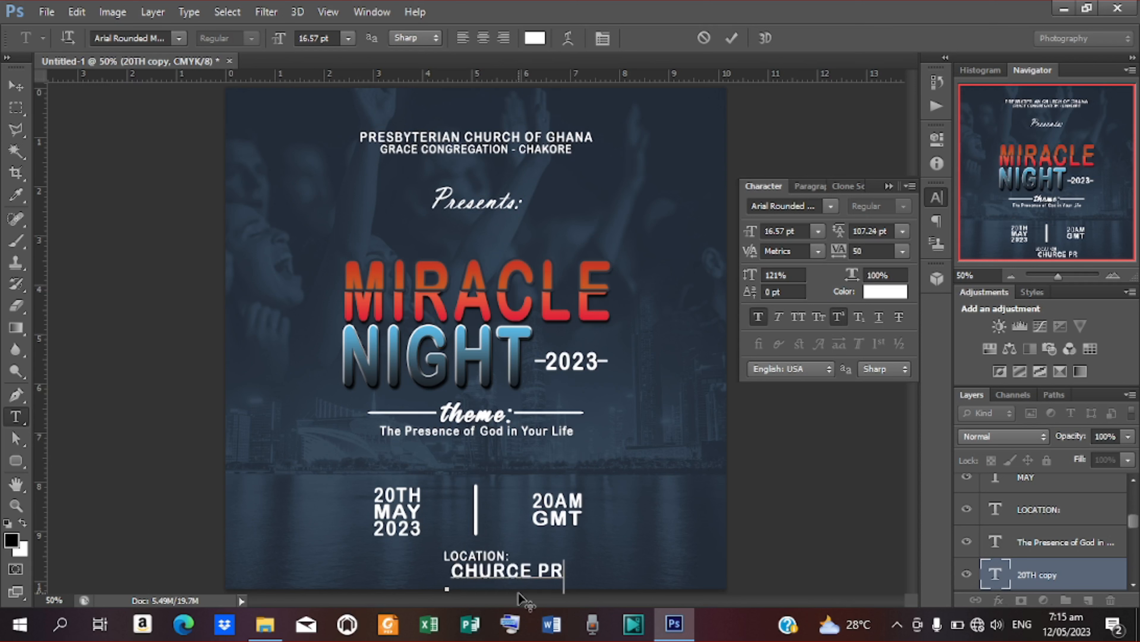
type("EMISES")
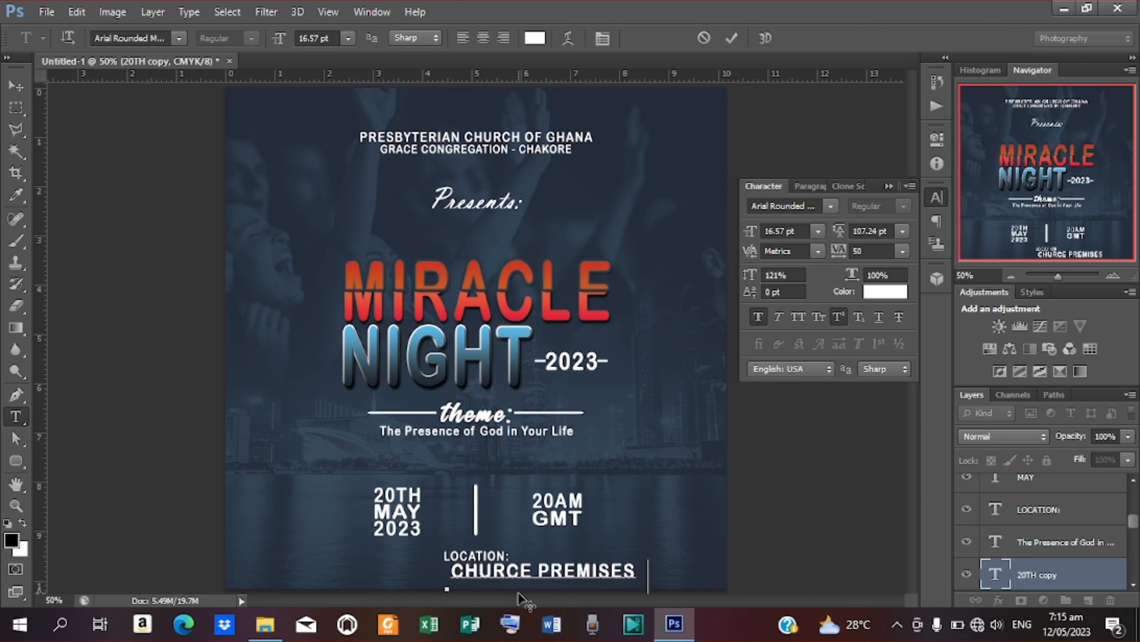
type(" - CHAKORE")
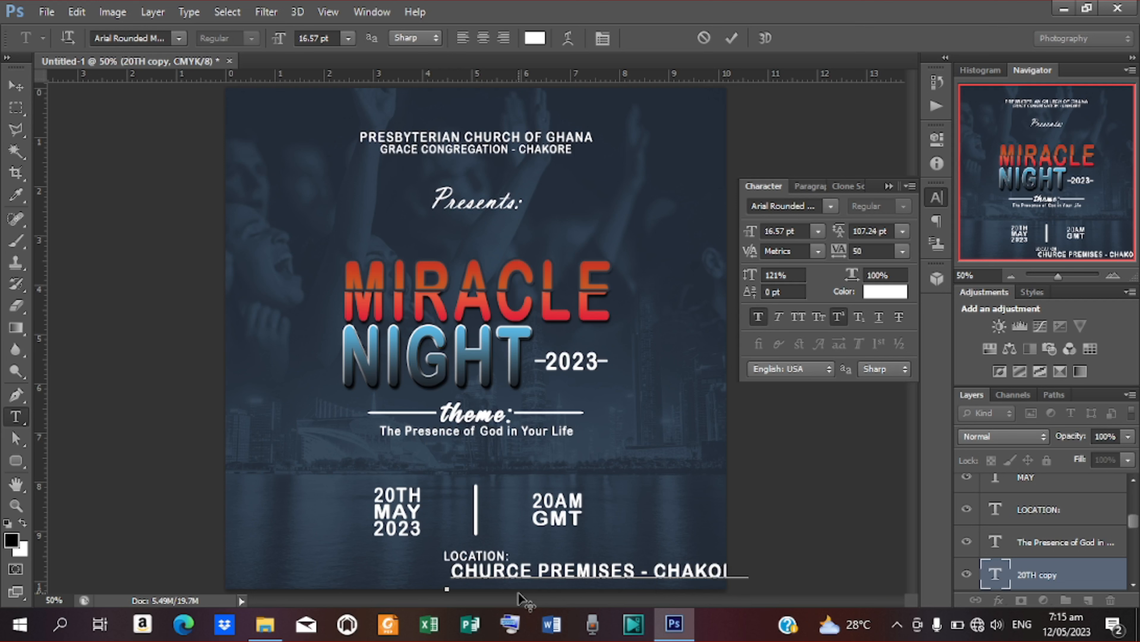
left_click(731, 39)
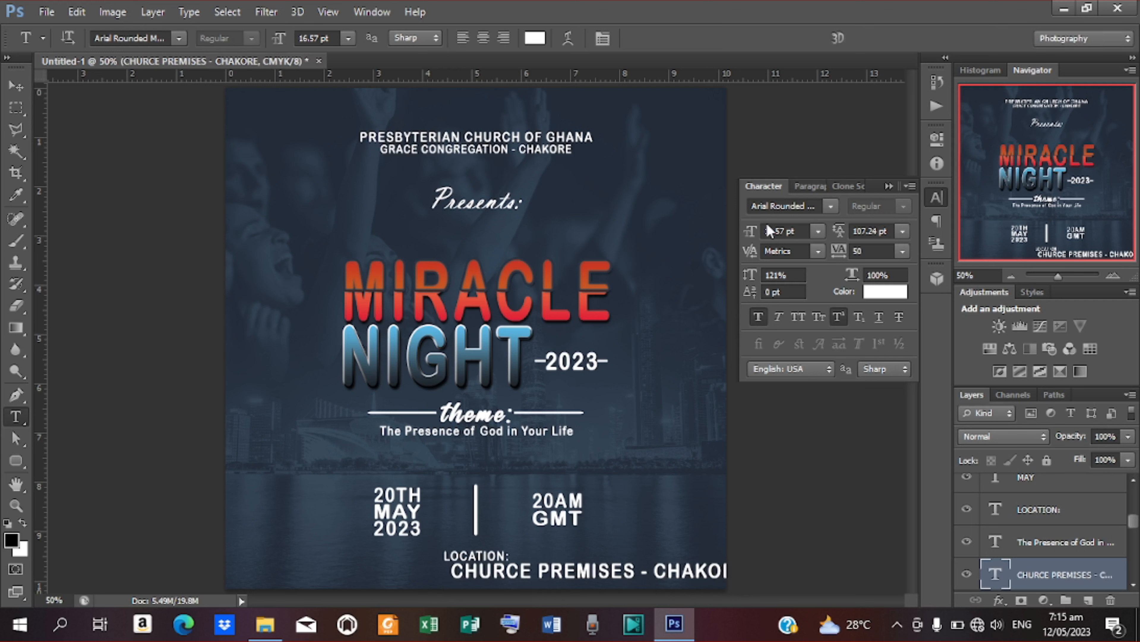
Reduce the font size of the "CHURCE PREMISES - CHAKORE" line to 10 pt
left_click_drag(753, 232, 754, 240)
left_click(797, 232)
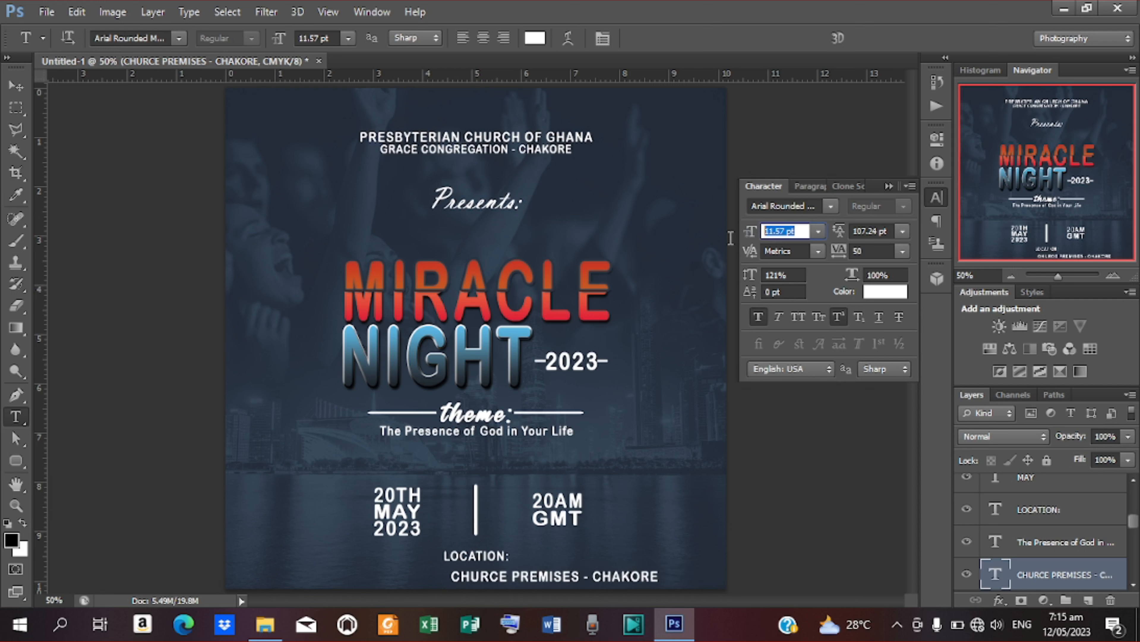
type("10")
key("Return")
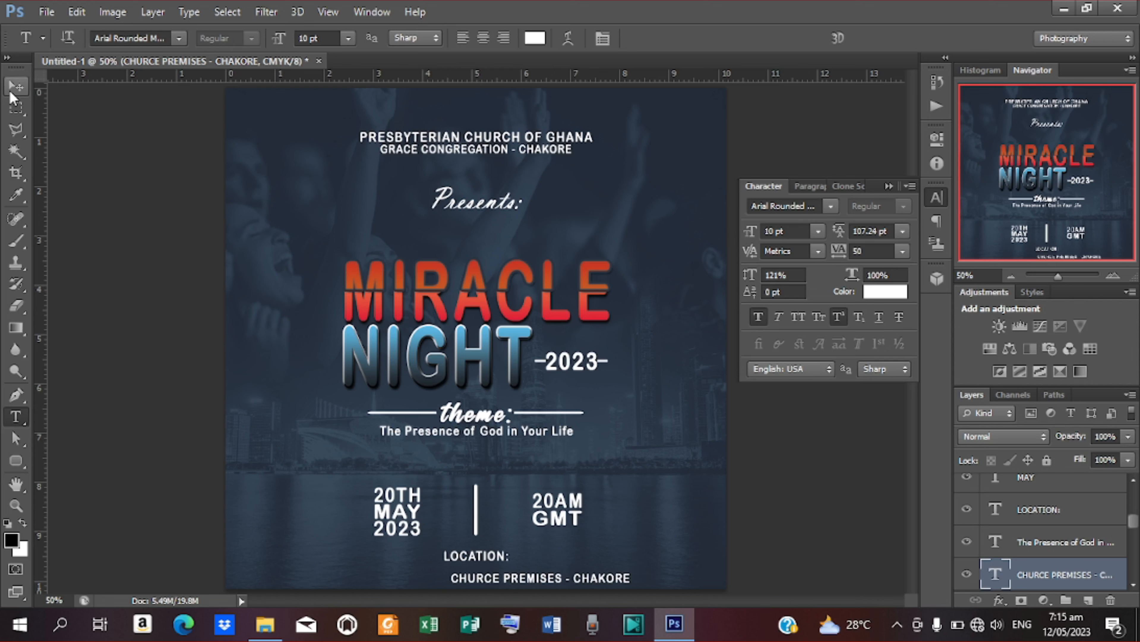
Centre the "CHURCE PREMISES - CHAKORE" line horizontally on the canvas and nudge it up close beneath "LOCATION:"
key("ctrl+a")
left_click(20, 84)
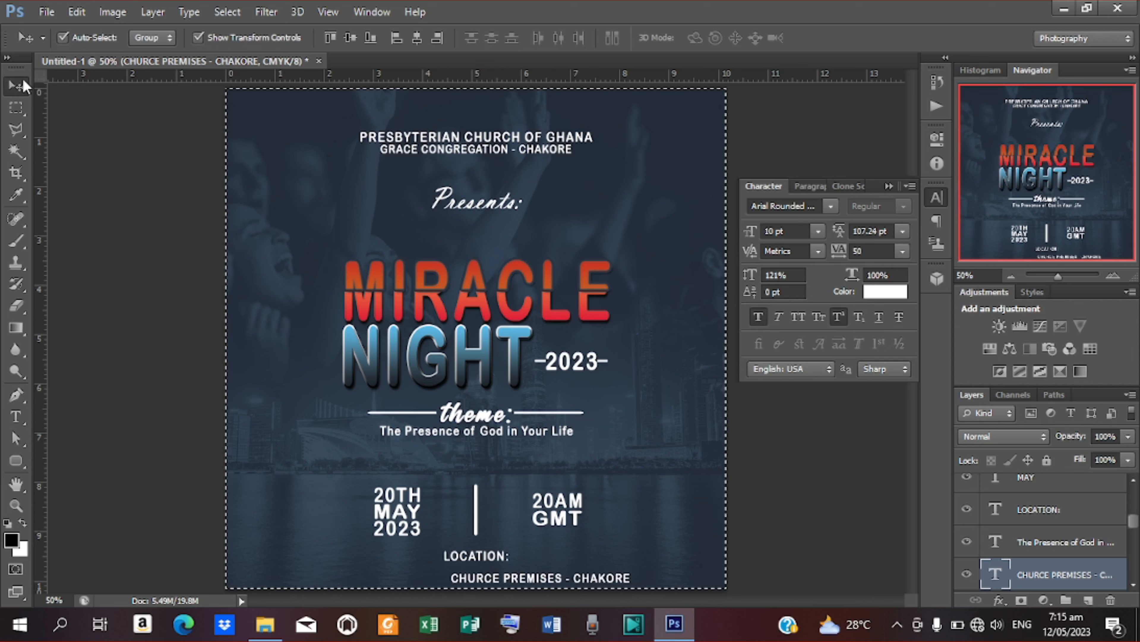
left_click(418, 37)
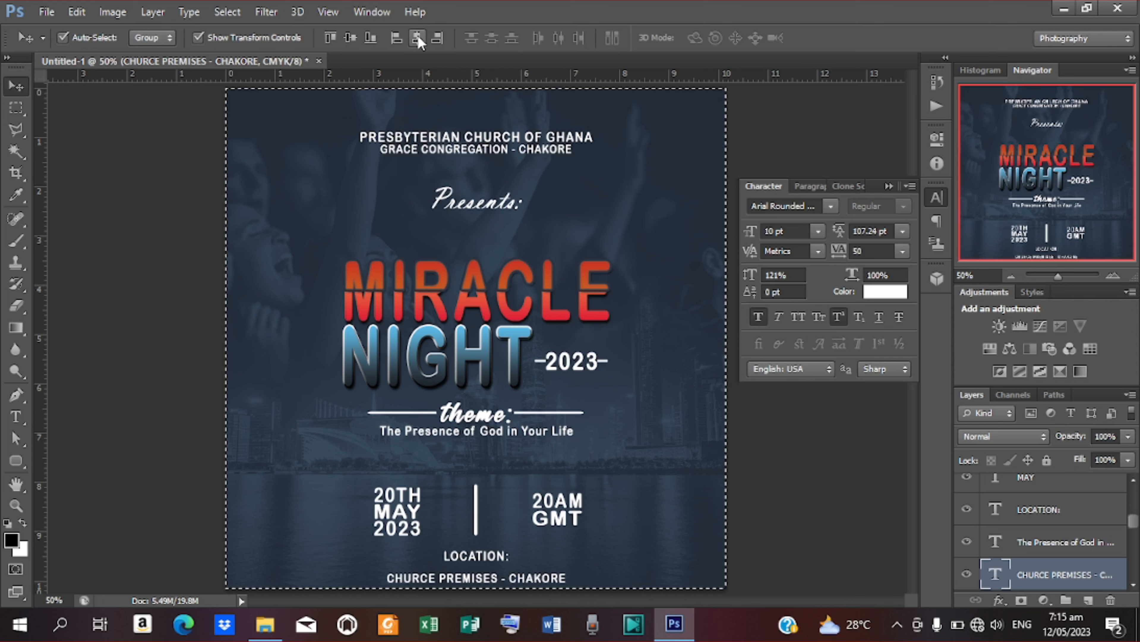
key("ctrl+d")
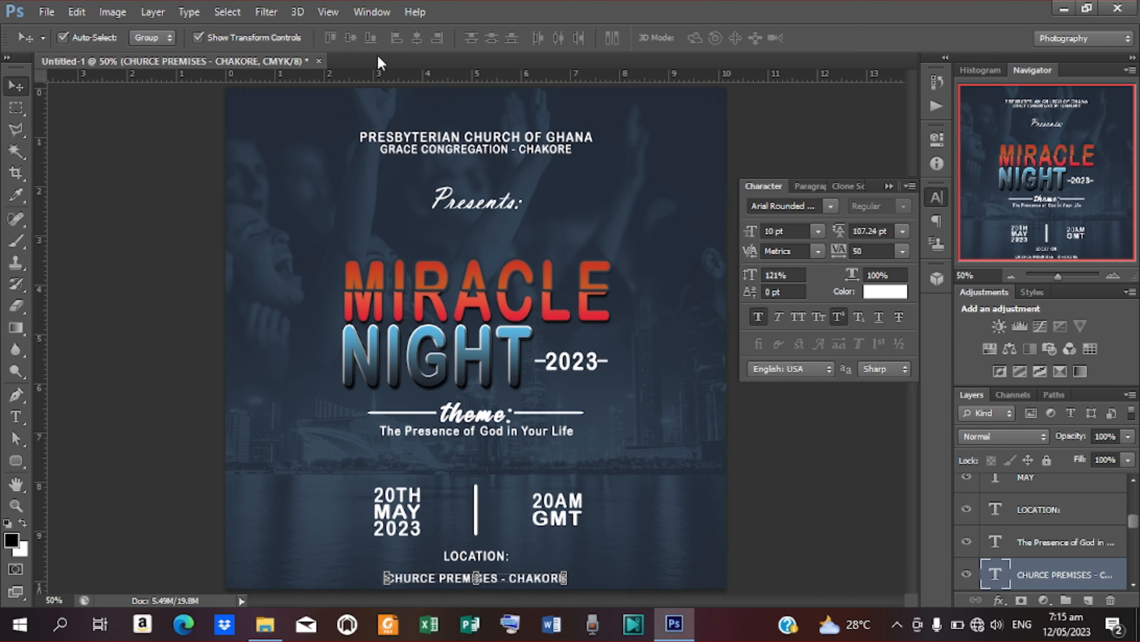
key("Up")
key("Up")
key("Up")
key("Up")
key("Up")
key("Up")
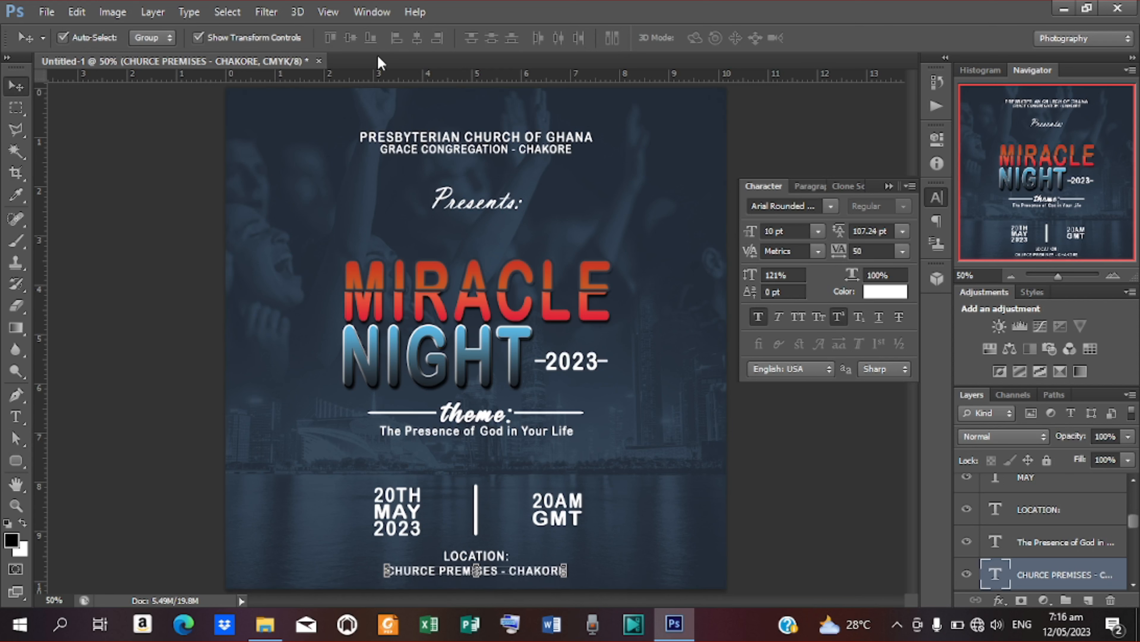
key("Up")
key("Up")
key("Up")
key("Up")
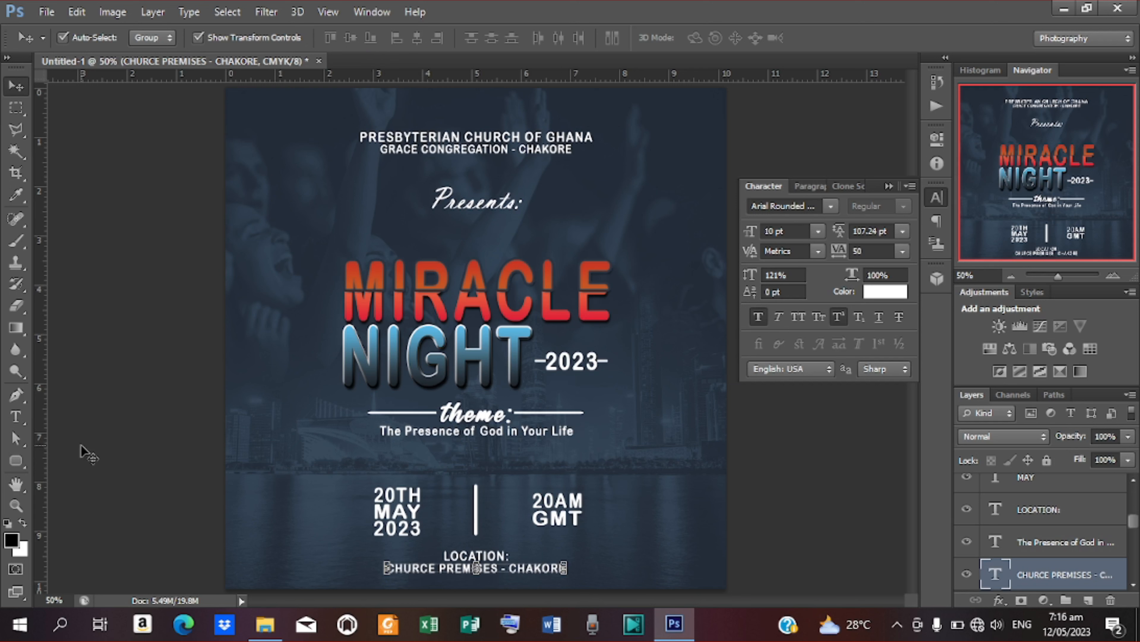
Draw a small circle about 16 px wide with the Ellipse tool in the flyer's upper-left area, beside the church name
left_click(15, 461)
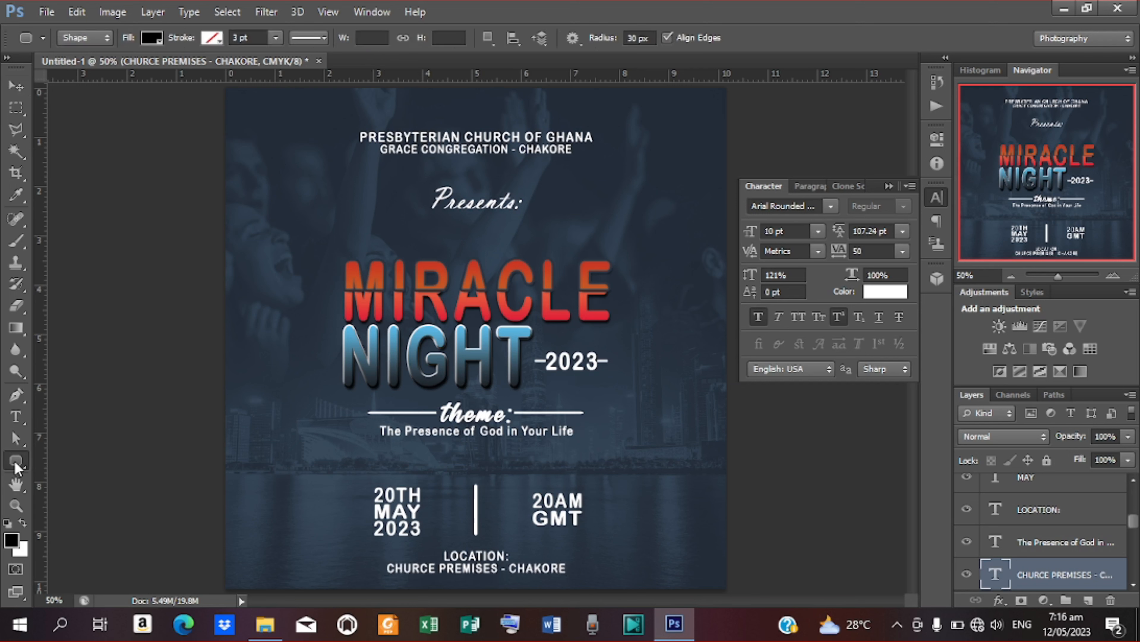
right_click(16, 466)
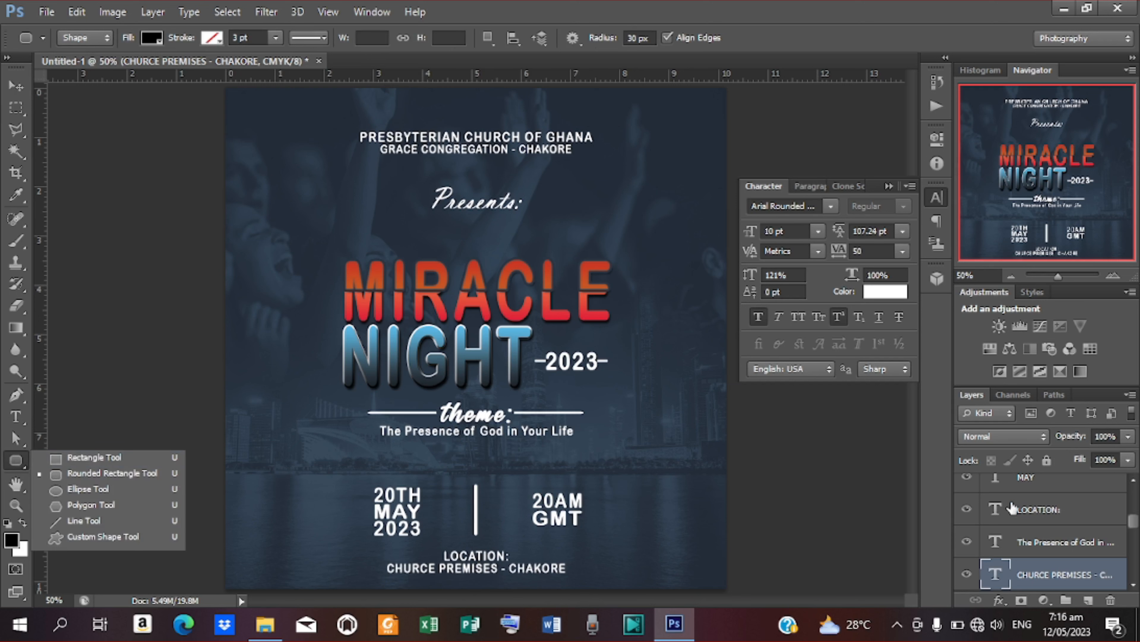
scroll(1052, 517, "up", 5)
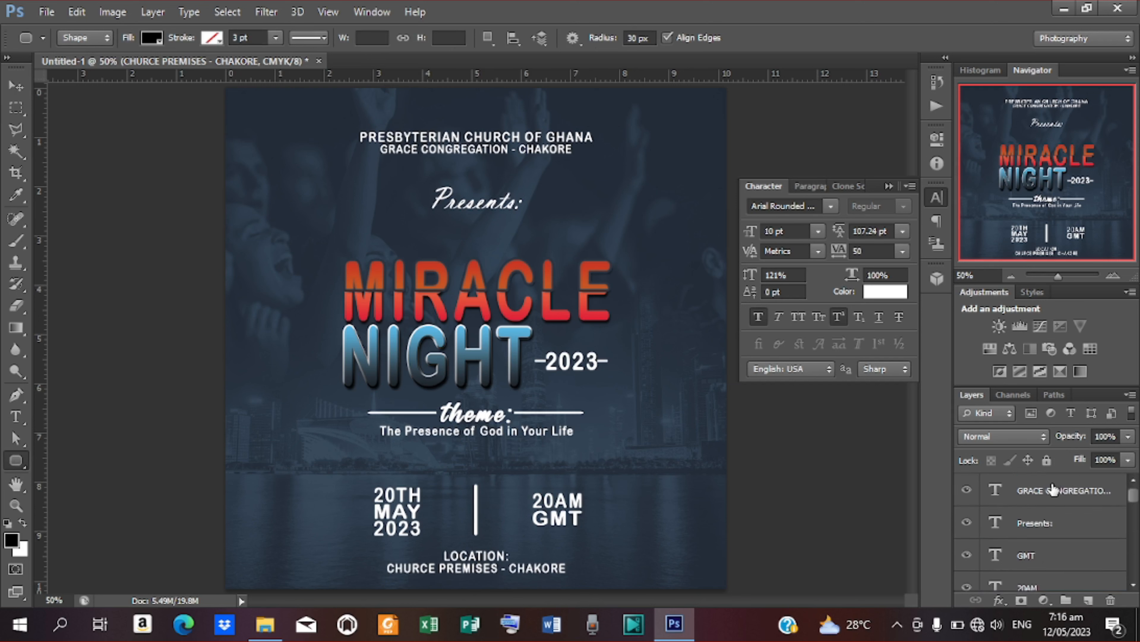
left_click(1053, 490)
left_click(15, 85)
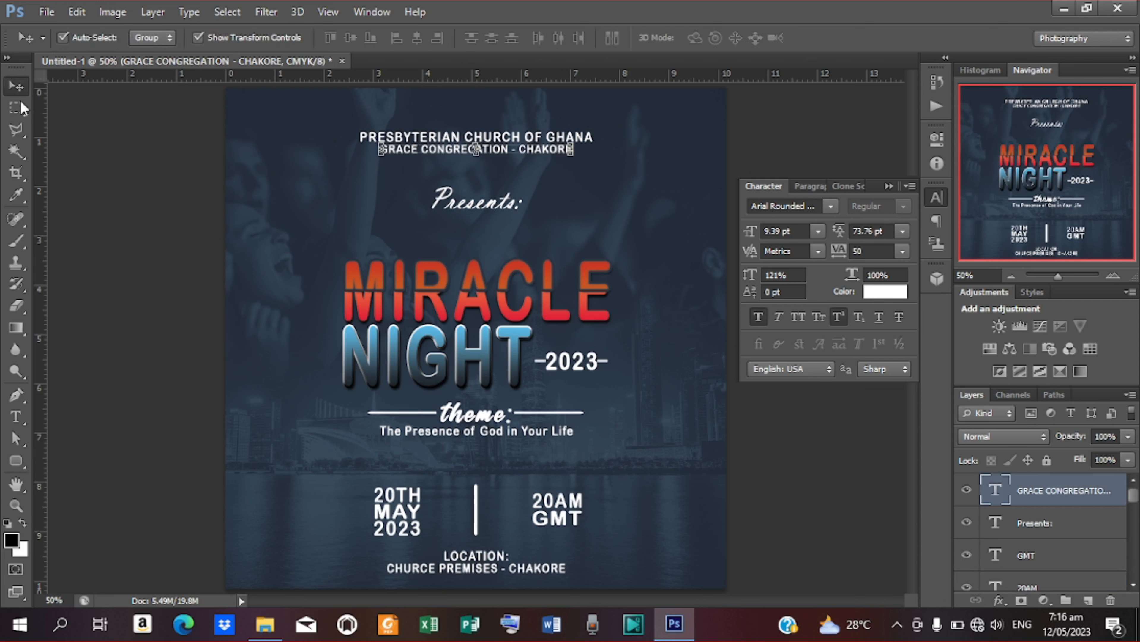
left_click(148, 323)
left_click(16, 462)
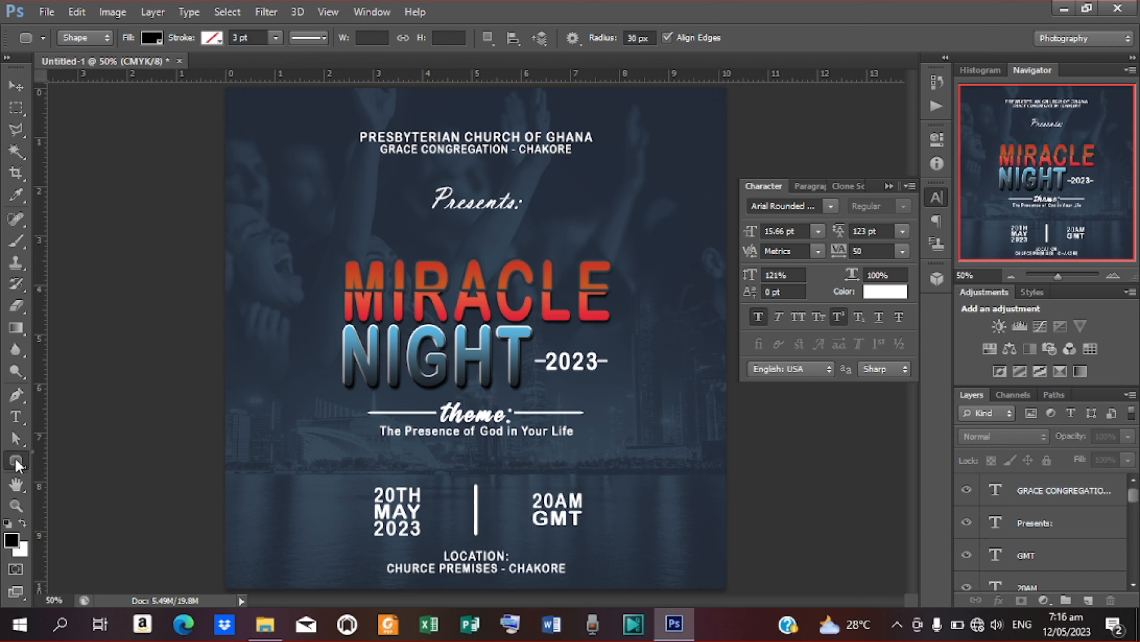
right_click(16, 461)
left_click(88, 489)
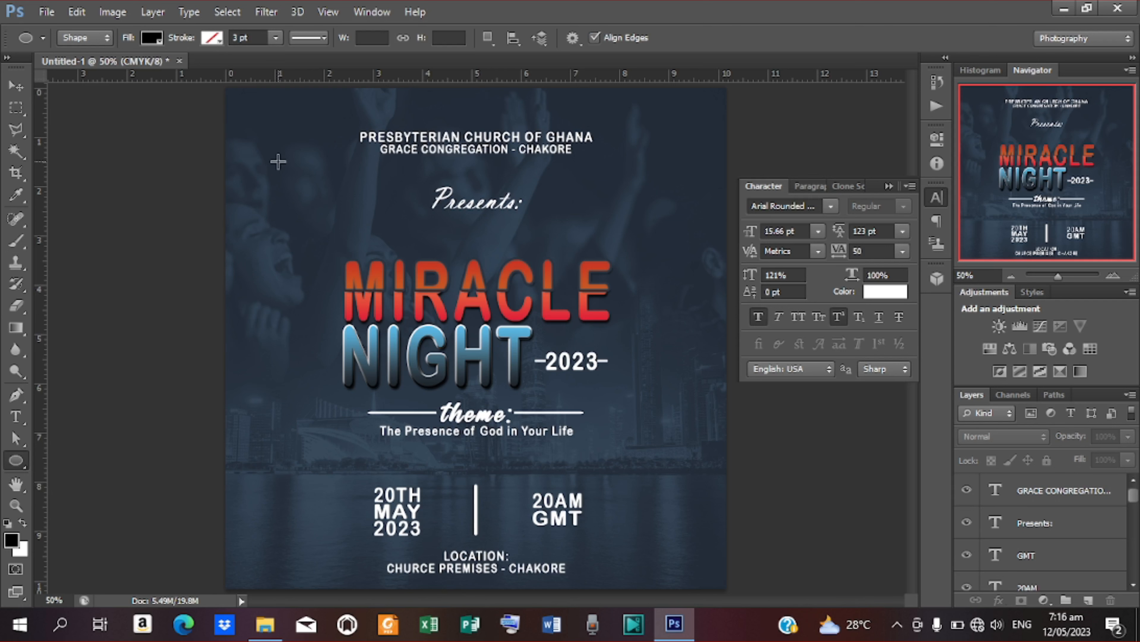
left_click_drag(278, 161, 284, 168)
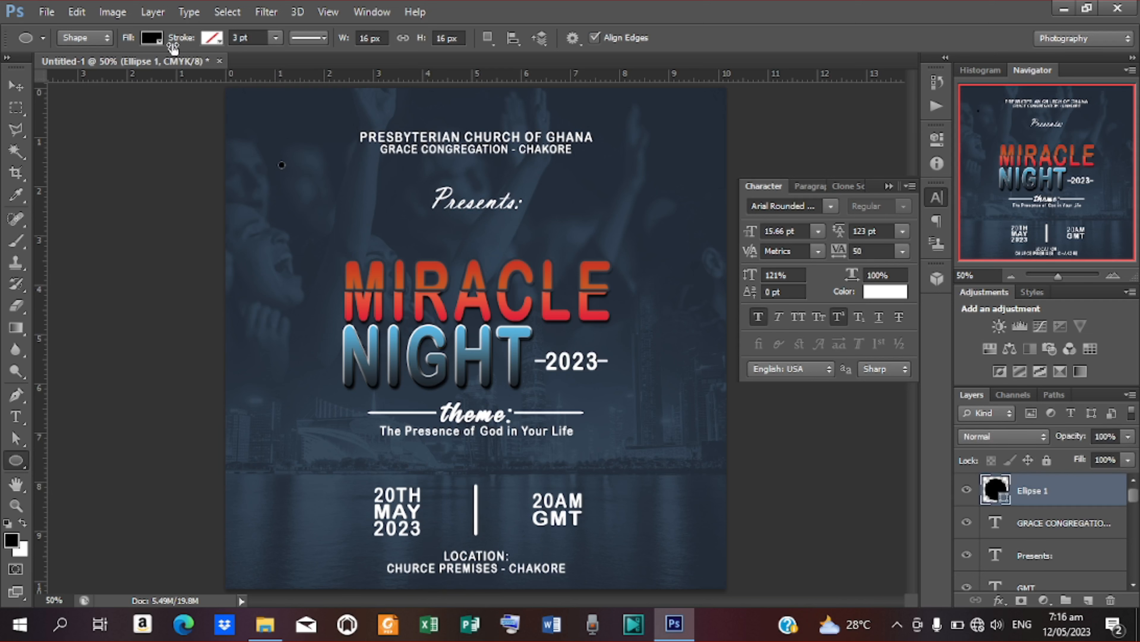
Change the small circle's fill colour to white
left_click(162, 40)
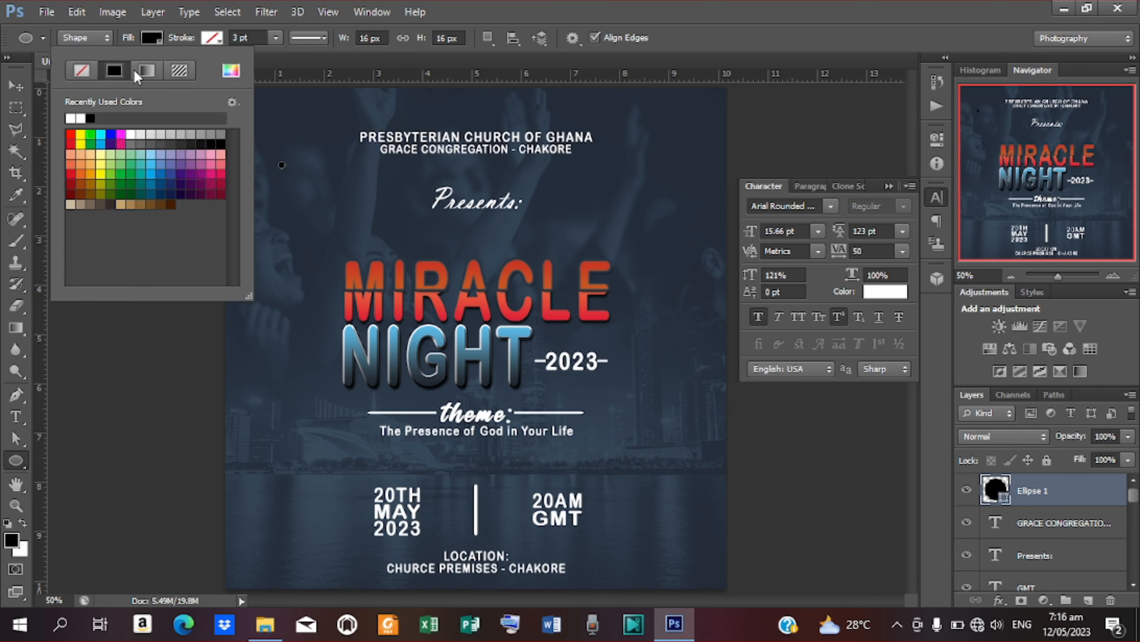
left_click(82, 116)
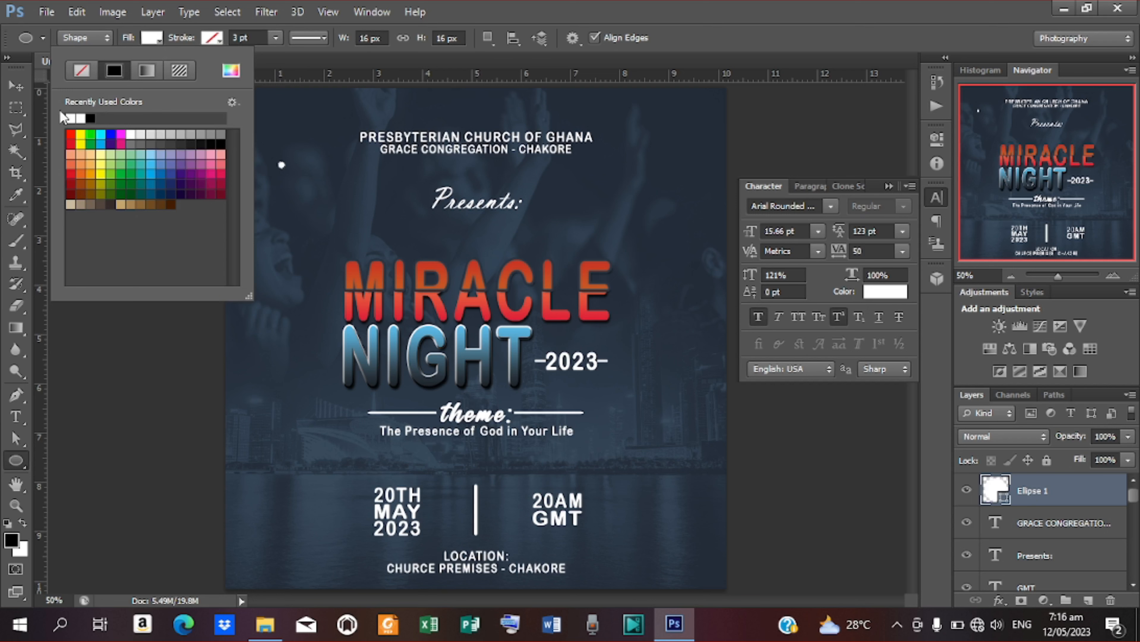
left_click(15, 91)
left_click(14, 88)
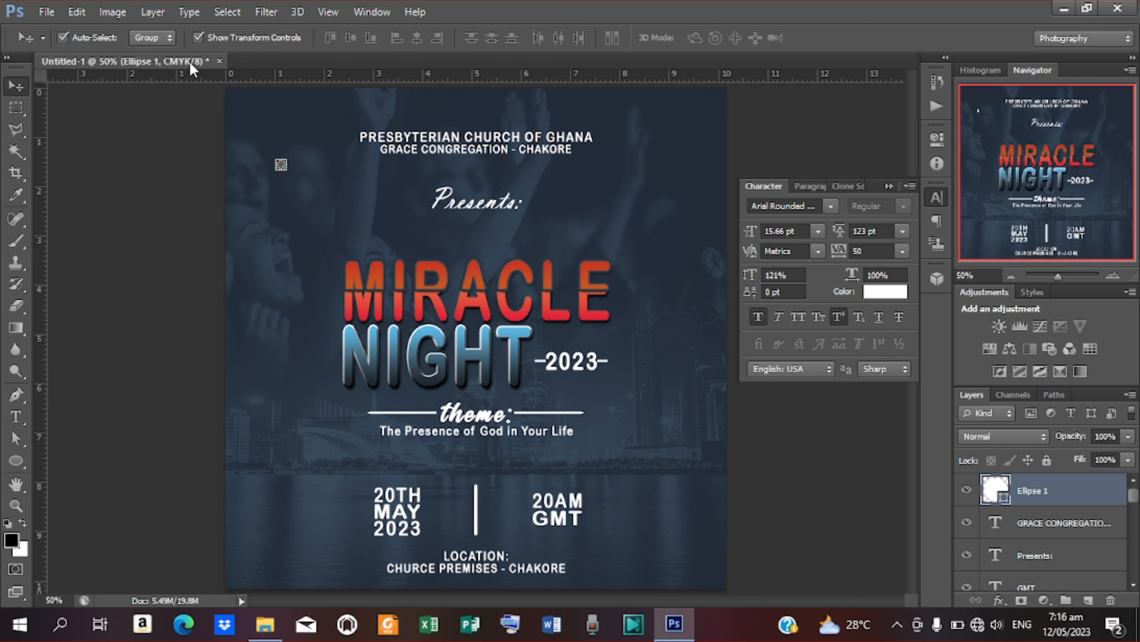
Duplicate the small white circle and stack the copy, scaled up to 275%, beneath the original circle's layer
left_click(198, 37)
key("ctrl+j")
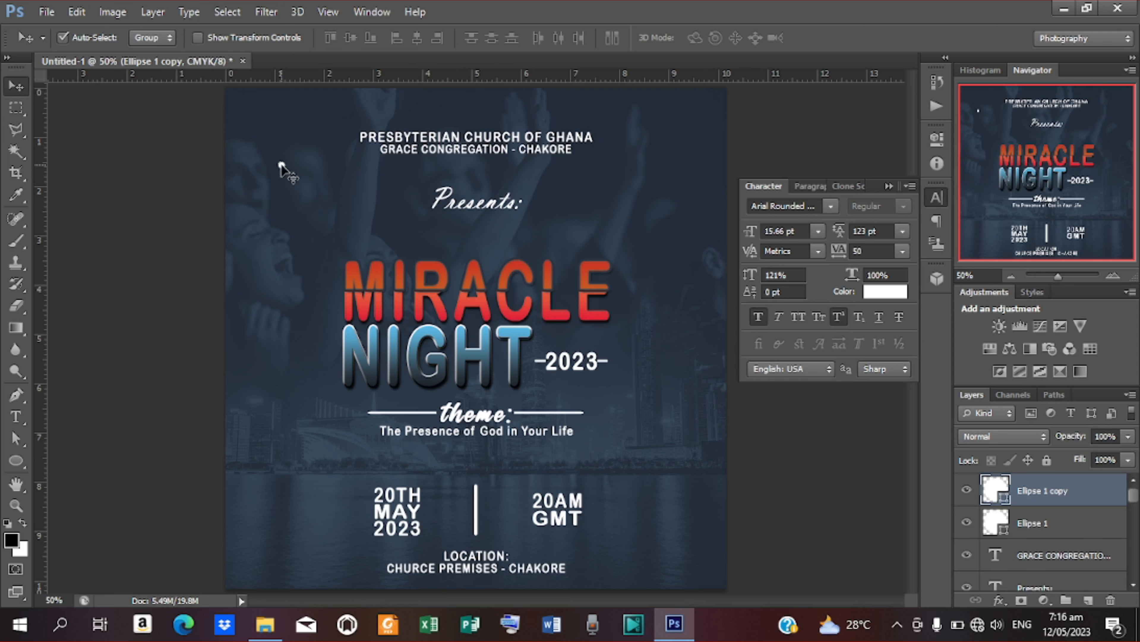
left_click(200, 39)
left_click_drag(290, 173, 295, 180)
left_click(838, 38)
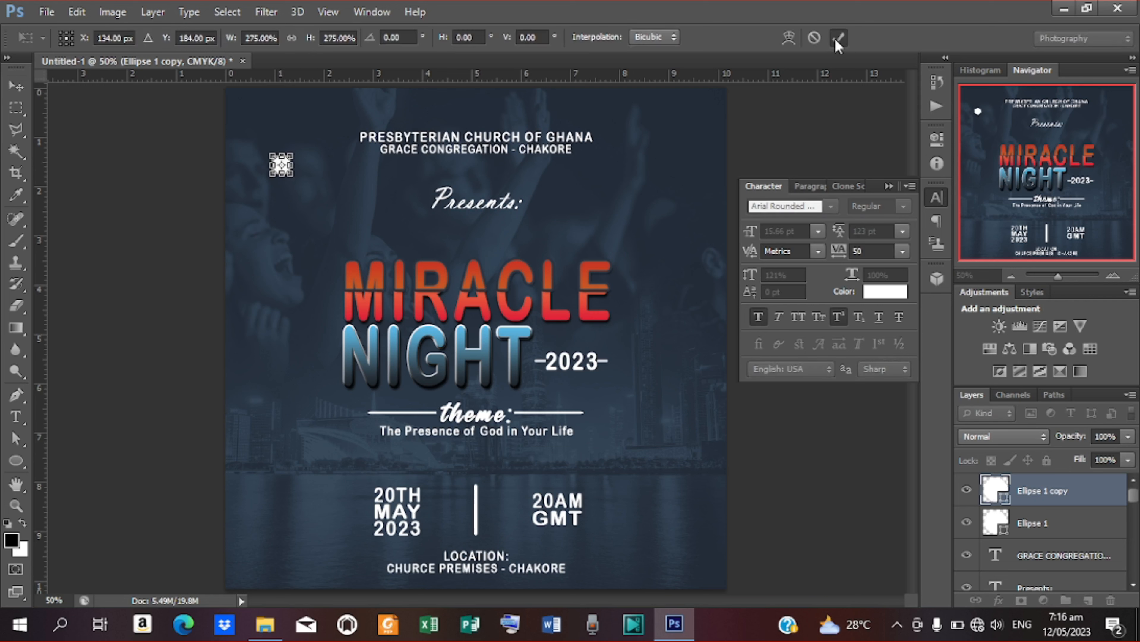
left_click_drag(1038, 491, 1038, 523)
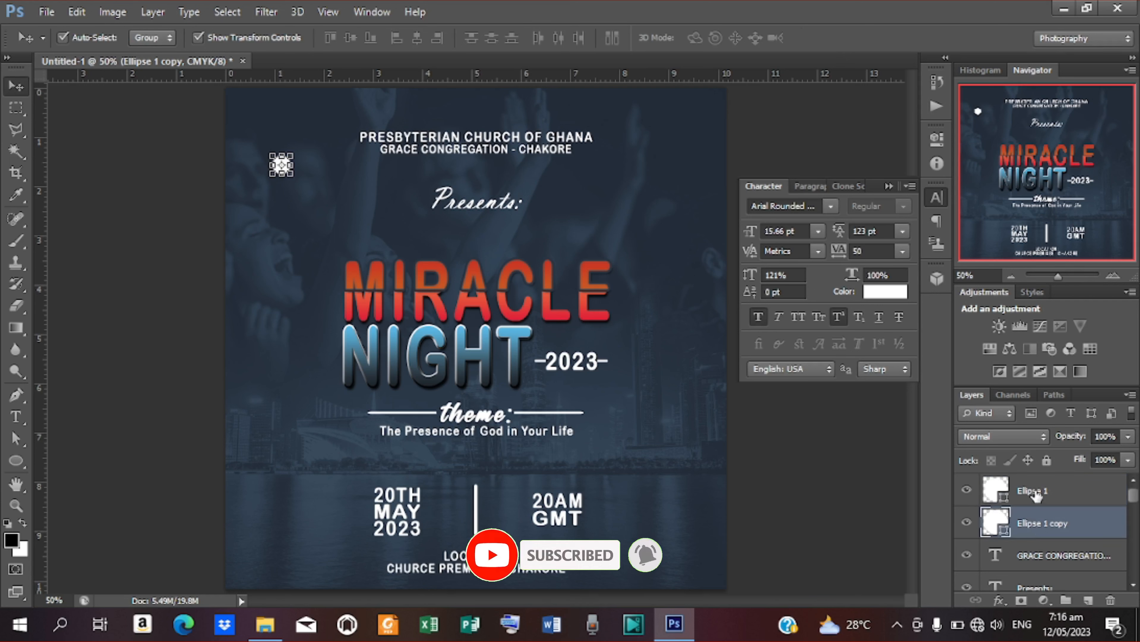
Change the fill colour of the larger circle behind the white dot to dark grey 505356
double_click(1007, 530)
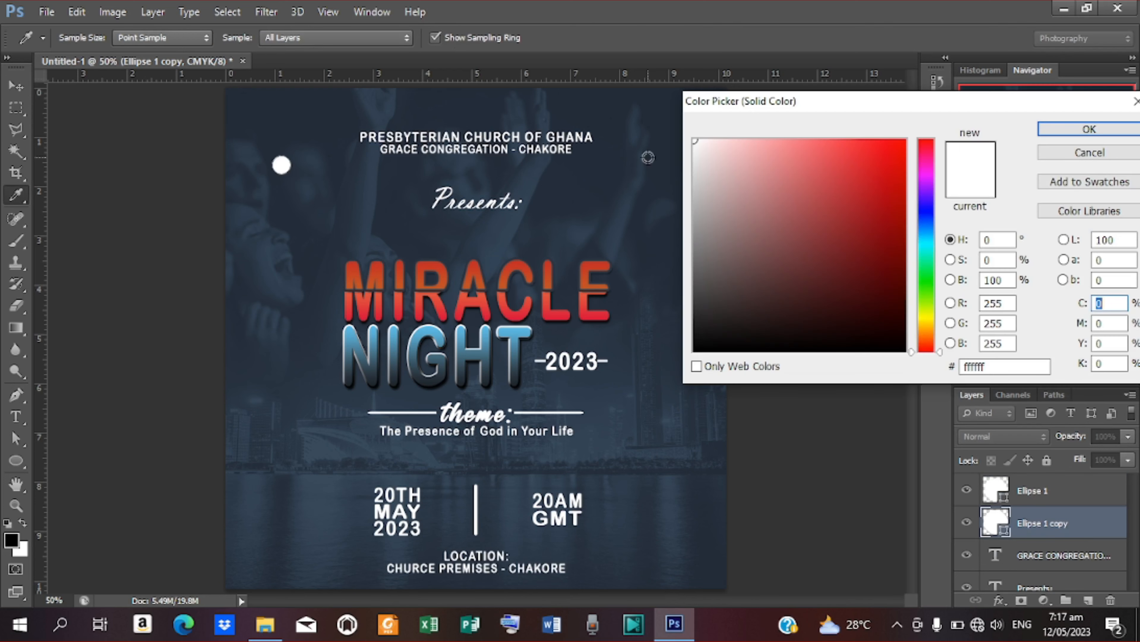
left_click(592, 179)
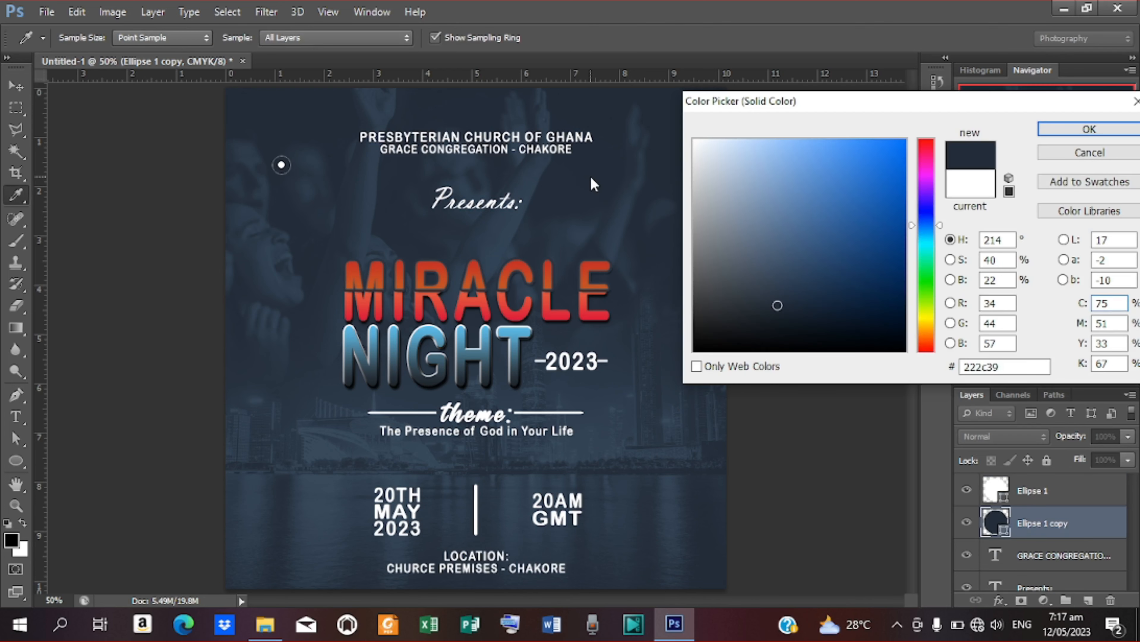
left_click_drag(781, 291, 707, 280)
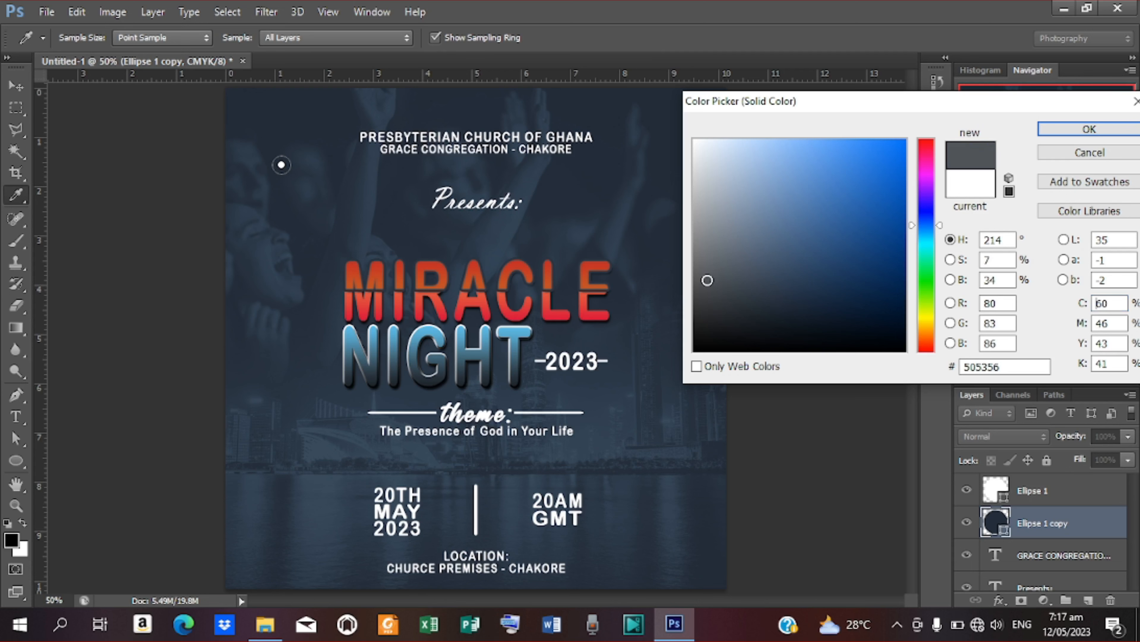
left_click(1089, 130)
key("v")
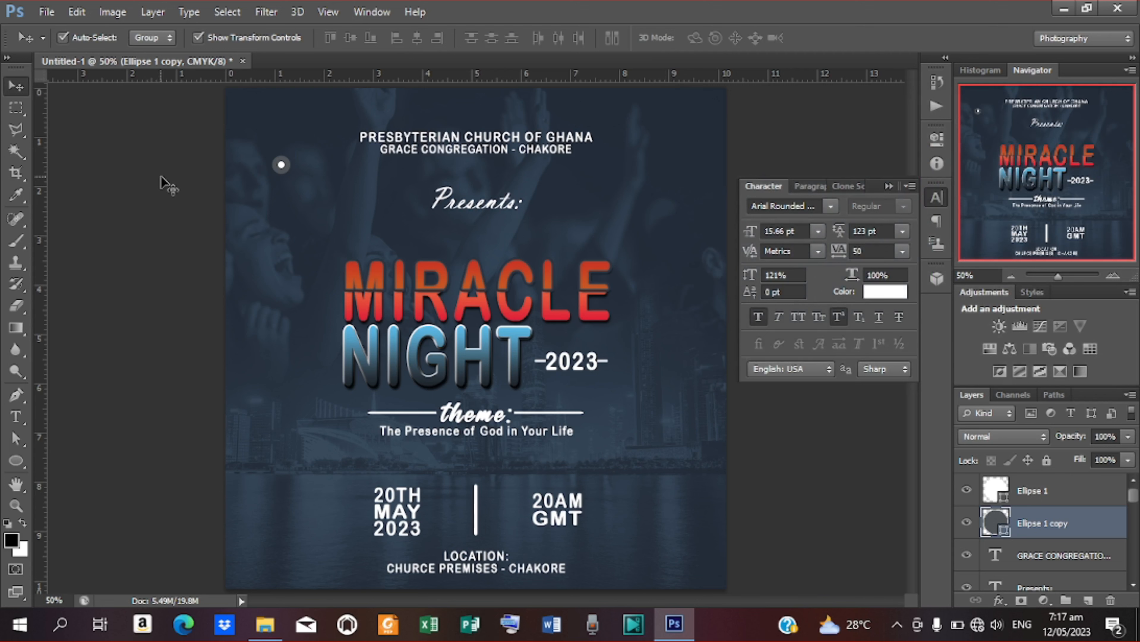
left_click(164, 164)
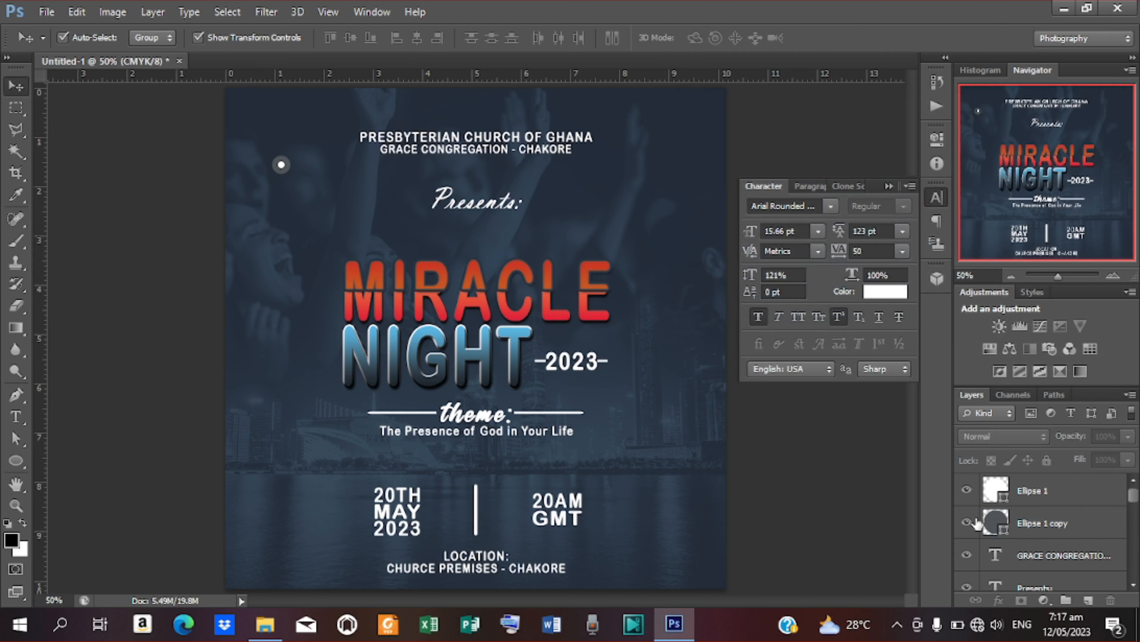
Duplicate the white dot and its grey circle together and place the copy in the flyer's lower-right area, beside the "GMT" text
left_click(1036, 494)
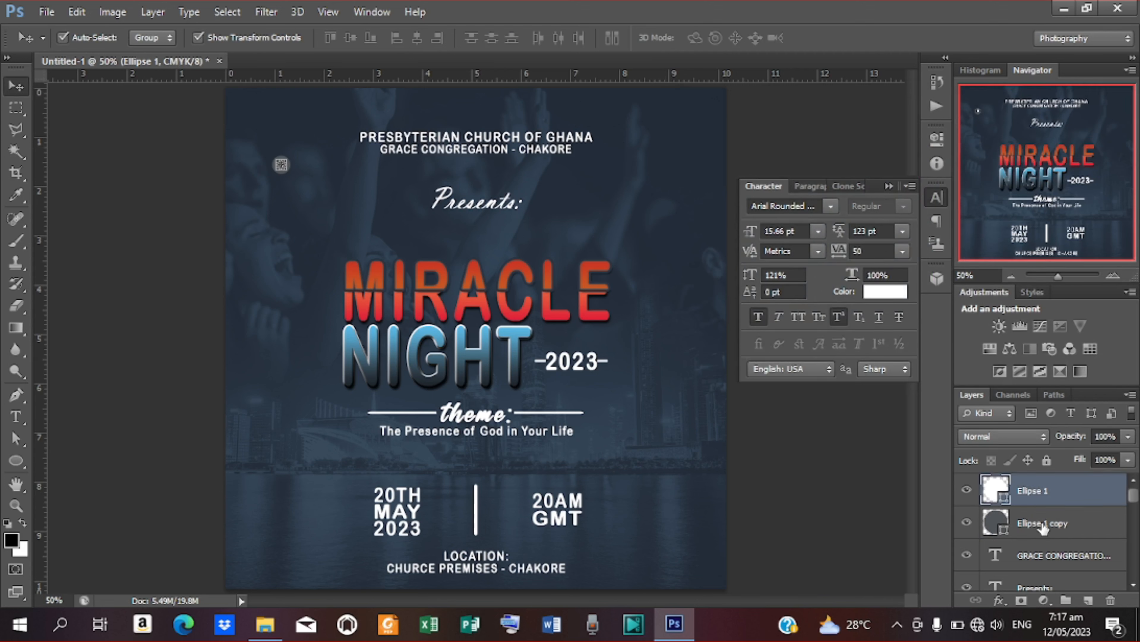
left_click(1037, 522, "shift")
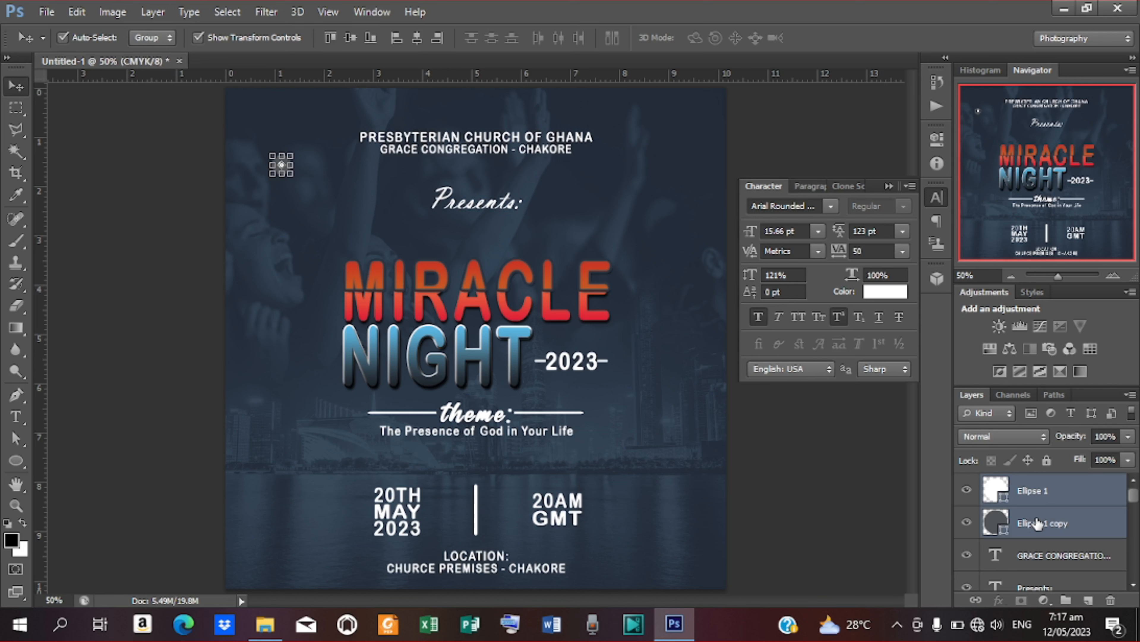
key("ctrl+j")
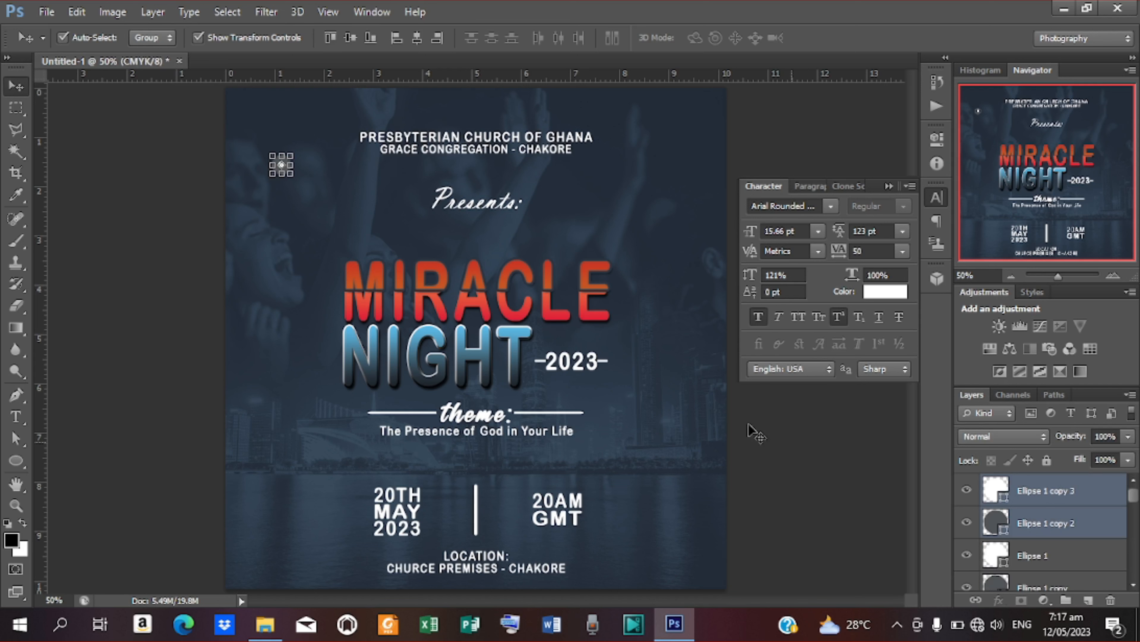
left_click(194, 37)
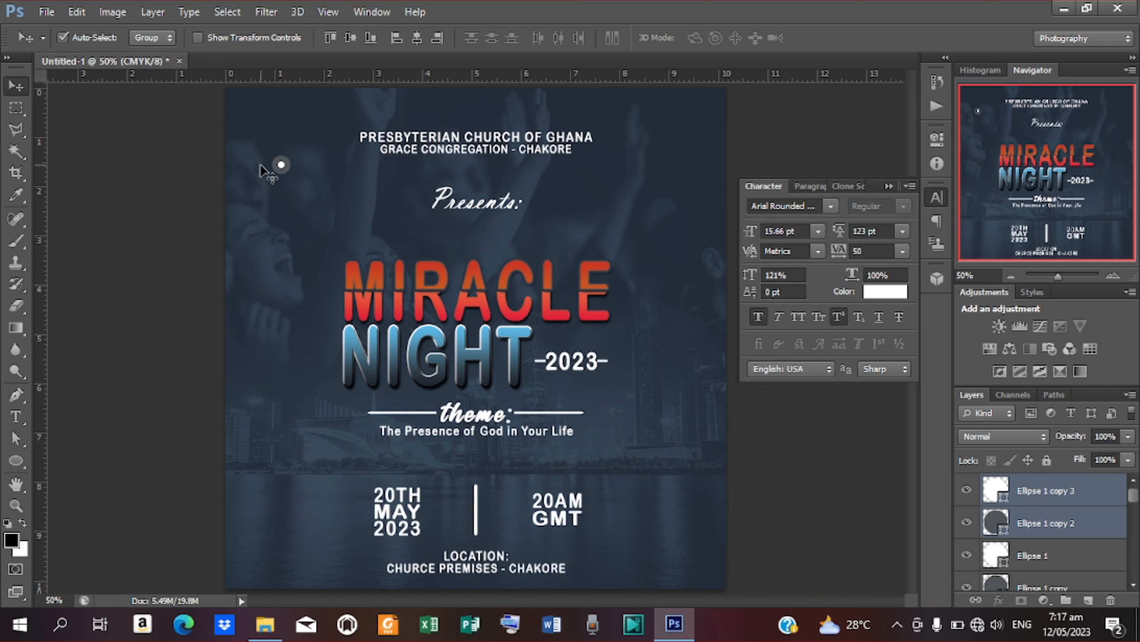
left_click_drag(281, 166, 635, 524)
left_click(835, 109)
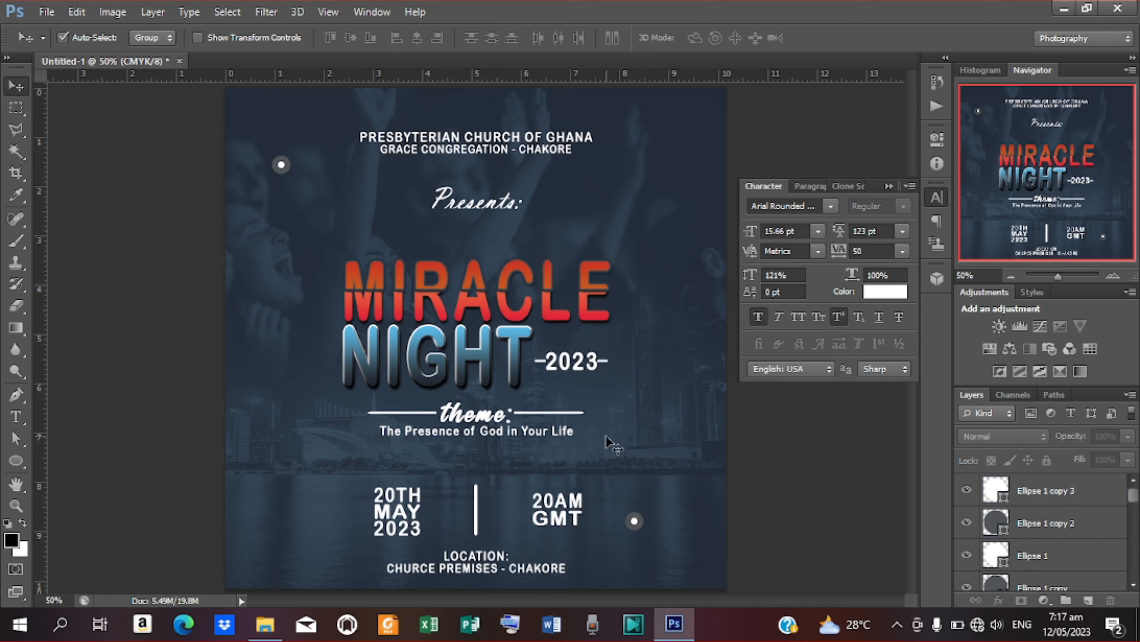